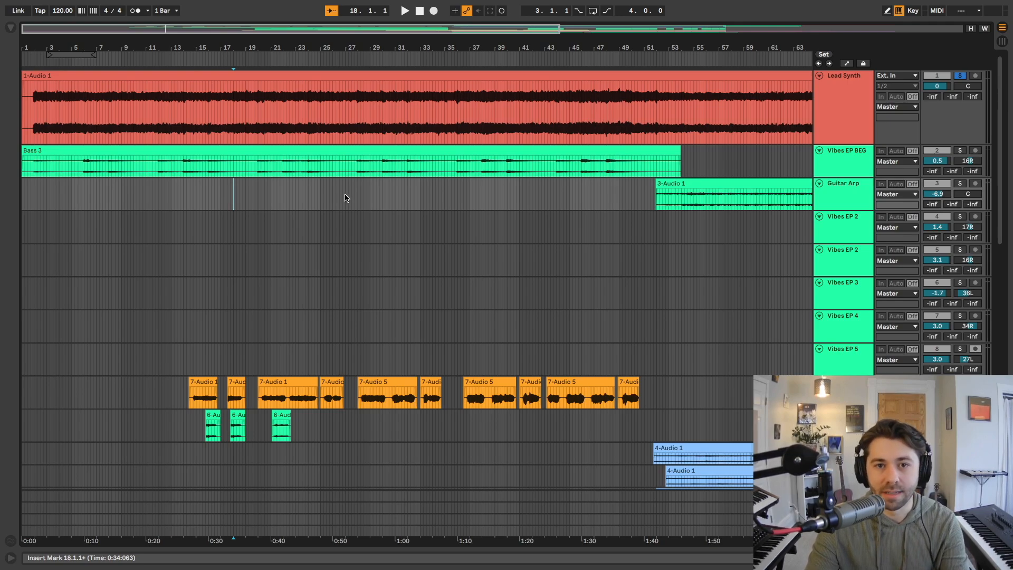
click(443, 194)
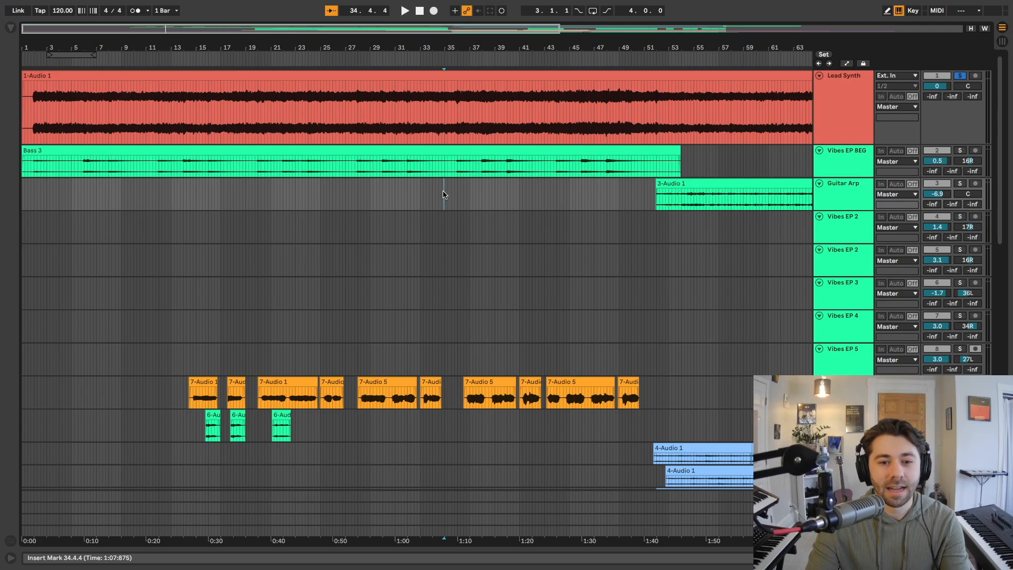
click(395, 195)
click(382, 194)
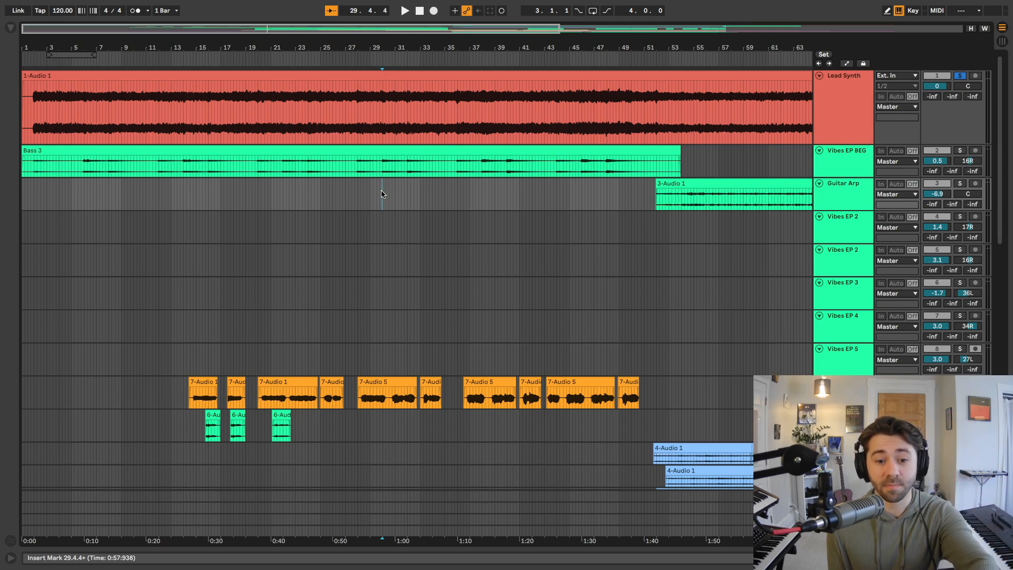
scroll(340, 221, down, 15)
scroll(340, 221, right, 10)
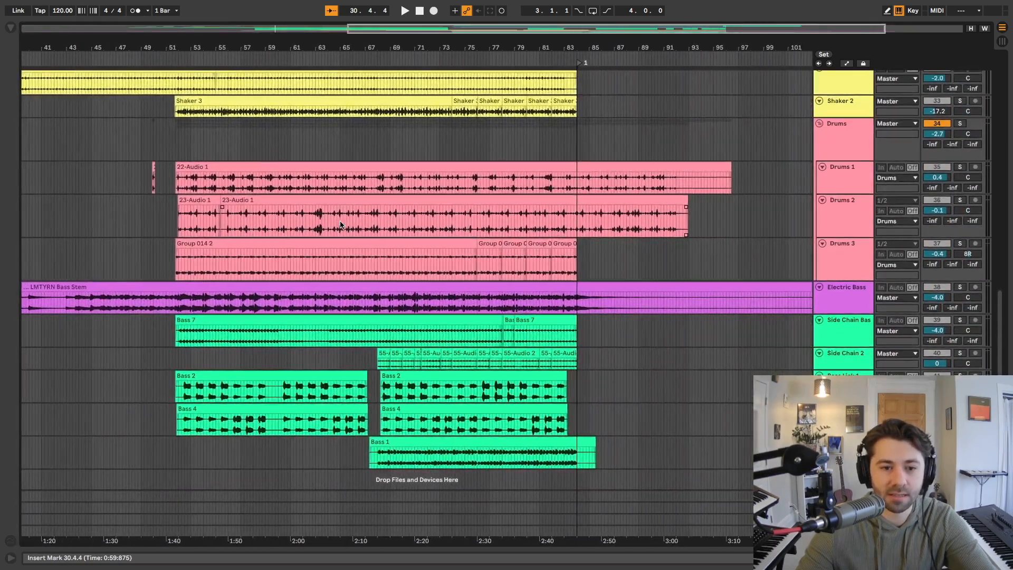
scroll(339, 224, left, 10)
scroll(339, 224, up, 15)
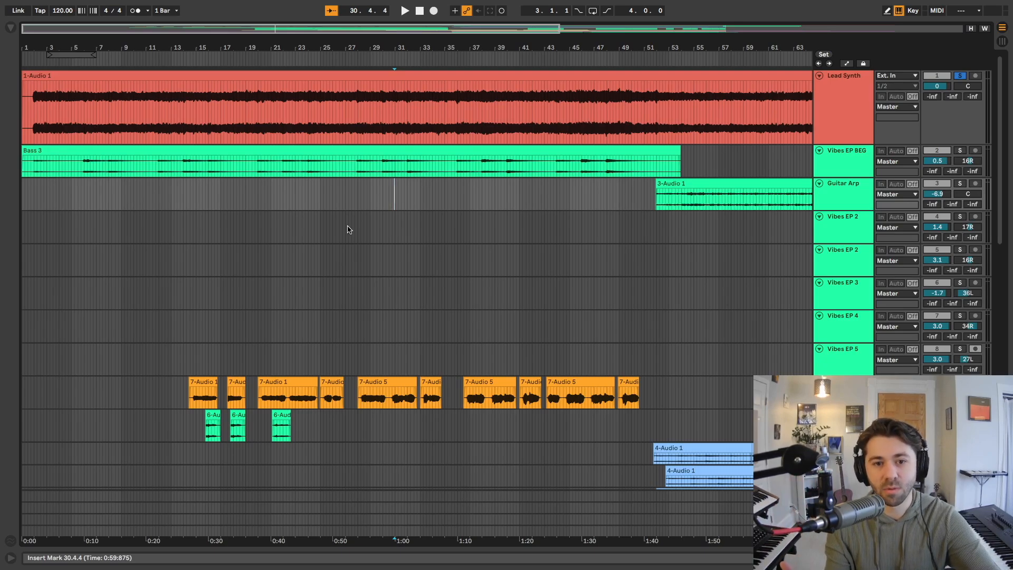
Play the soloed tracks from bar 1 to listen to the Lead Synth intro, and stop around bar 13
click(30, 105)
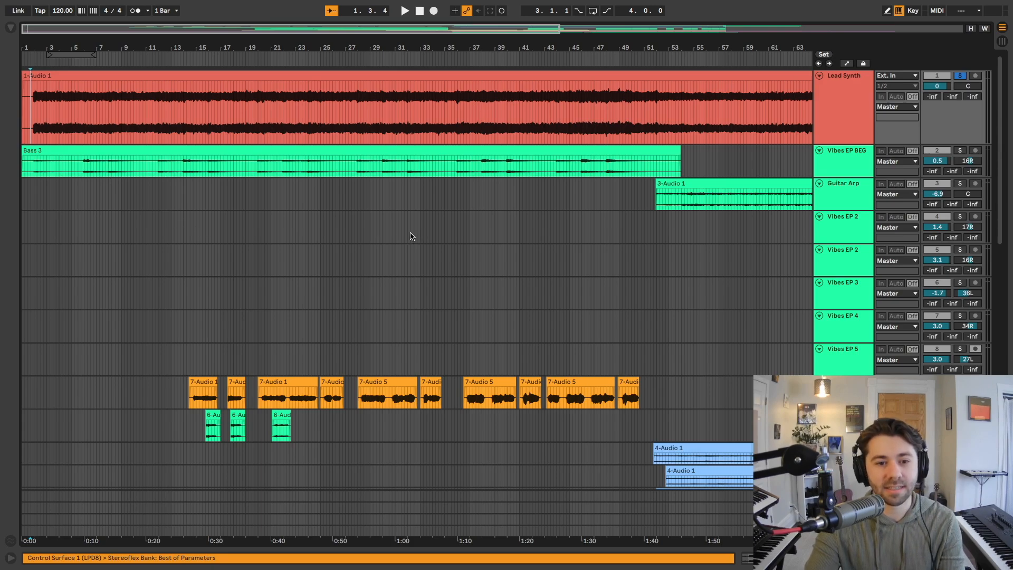
key(space)
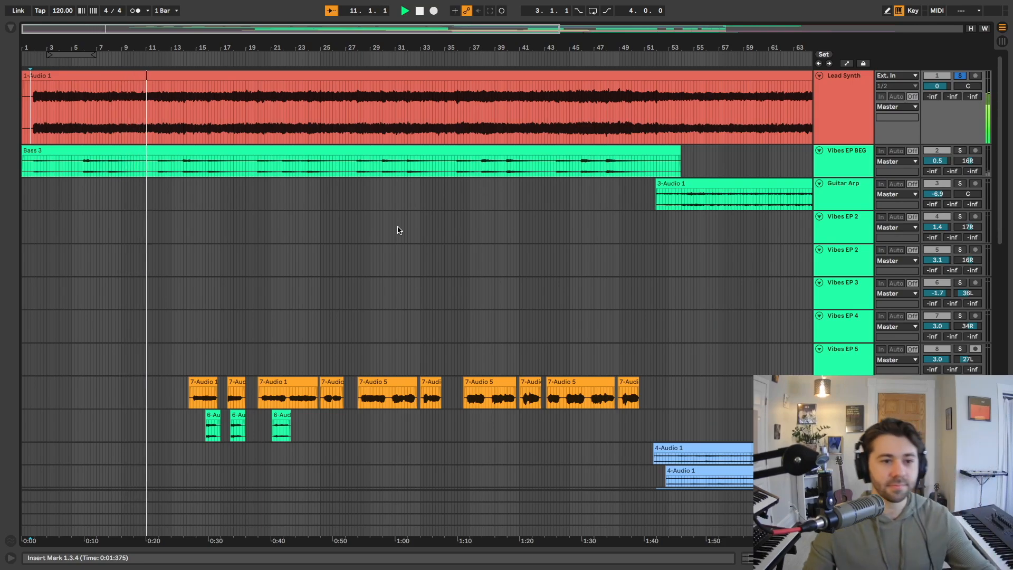
key(space)
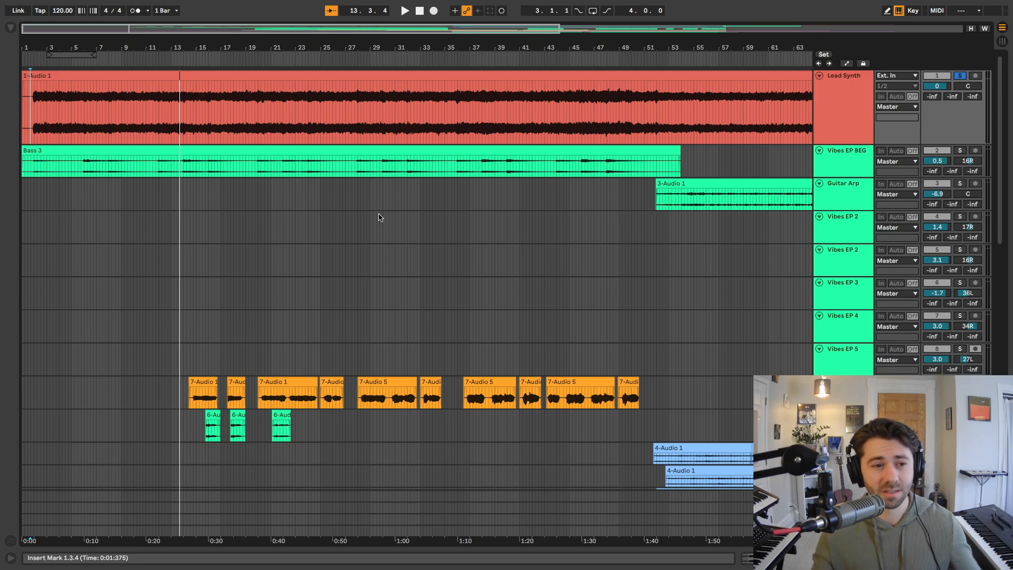
Listen to the Lead Vox with the Lead Synth from the first vocal clip at bar 14 to about bar 24
click(30, 107)
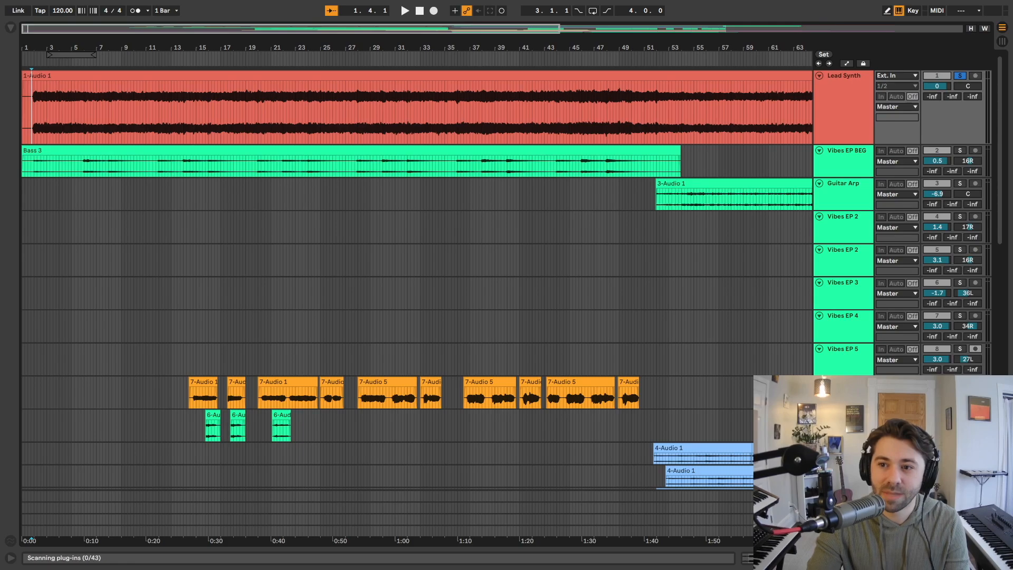
click(188, 397)
key(space)
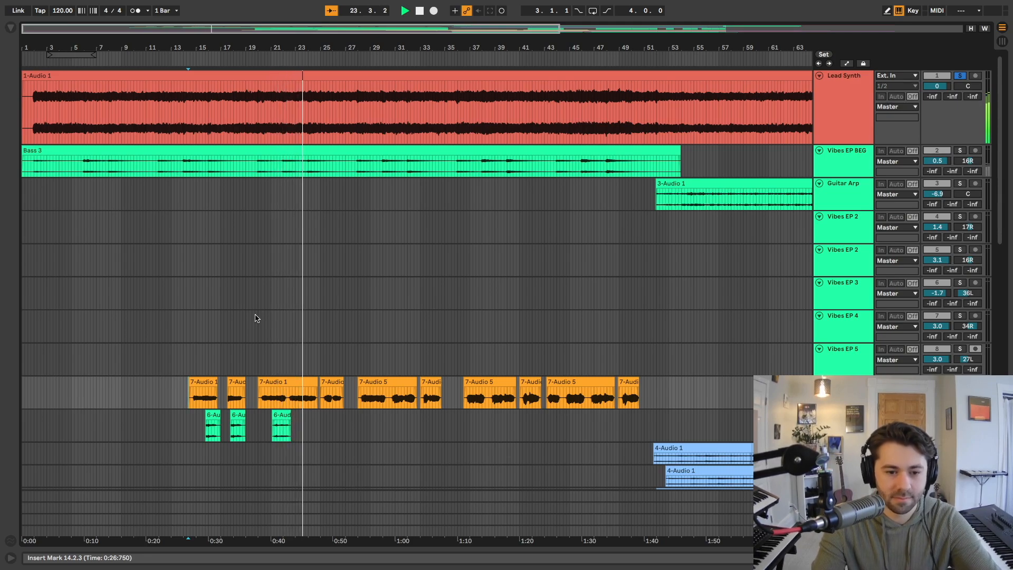
key(space)
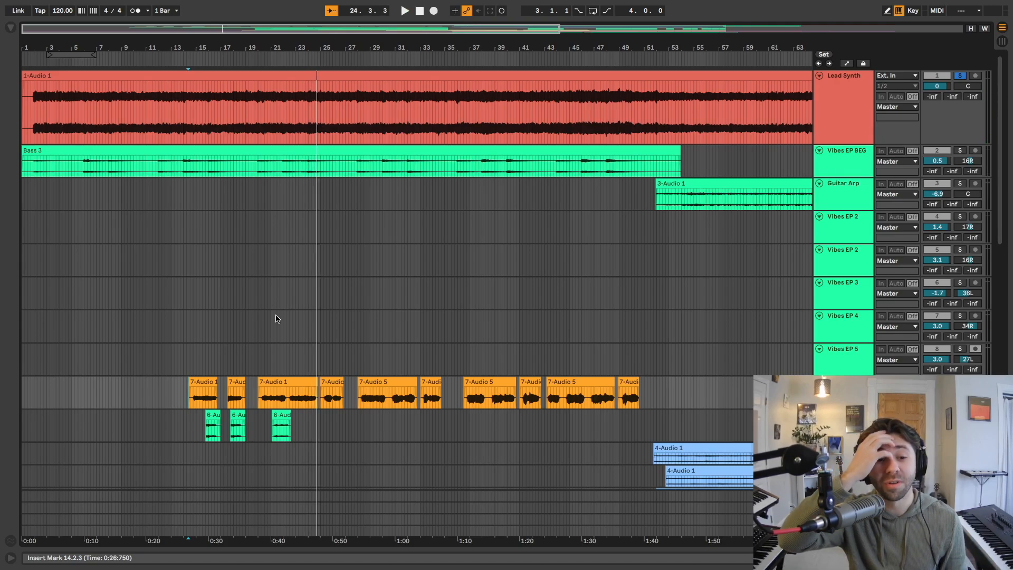
scroll(287, 316, down, 5)
scroll(296, 315, up, 5)
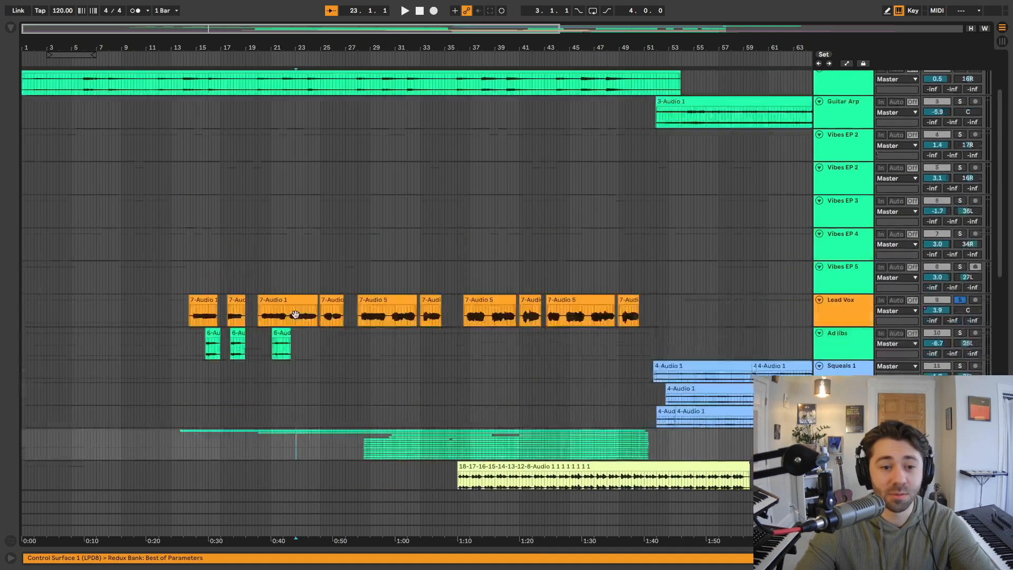
click(296, 310)
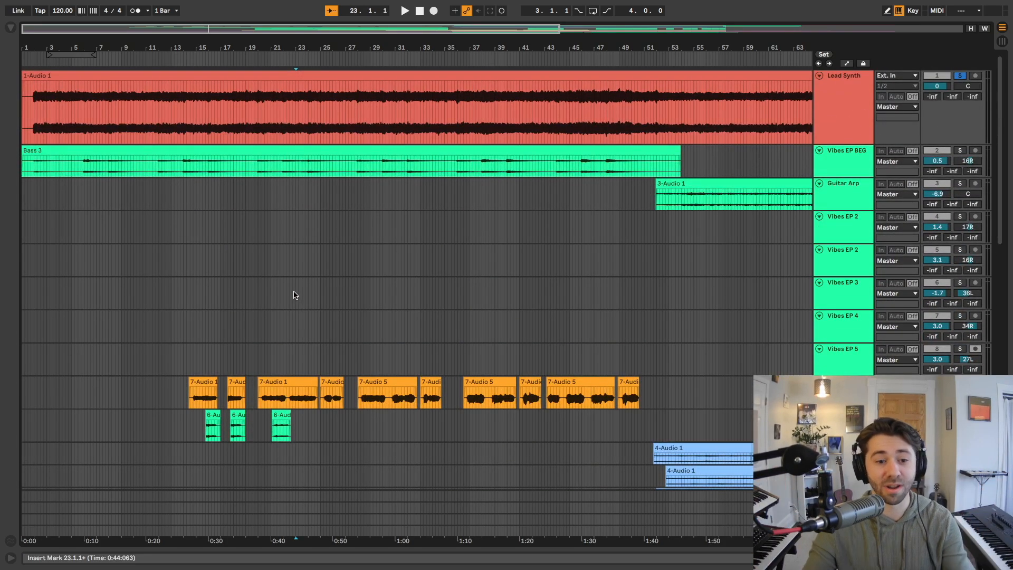
scroll(295, 294, down, 5)
click(295, 227)
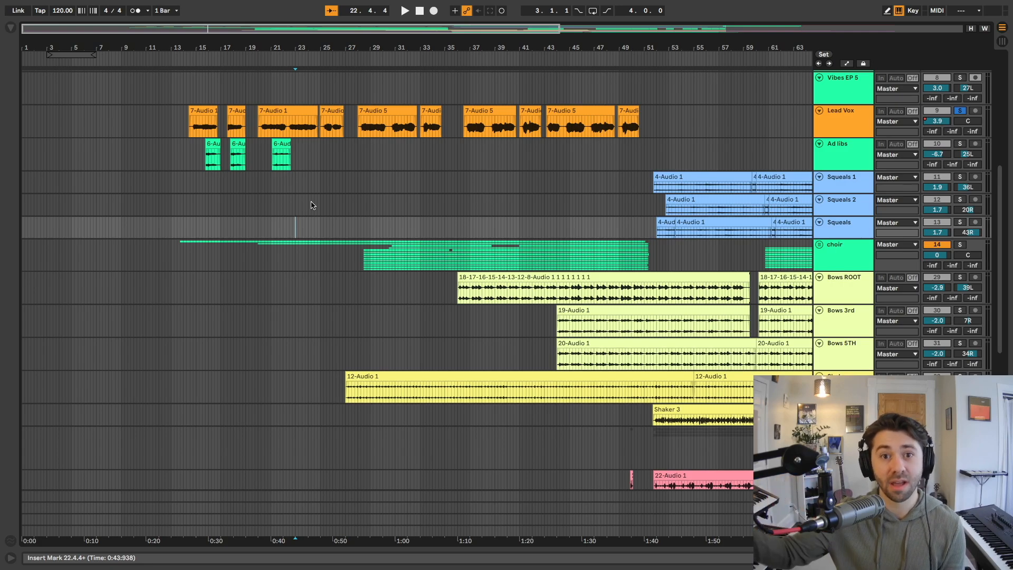
click(296, 206)
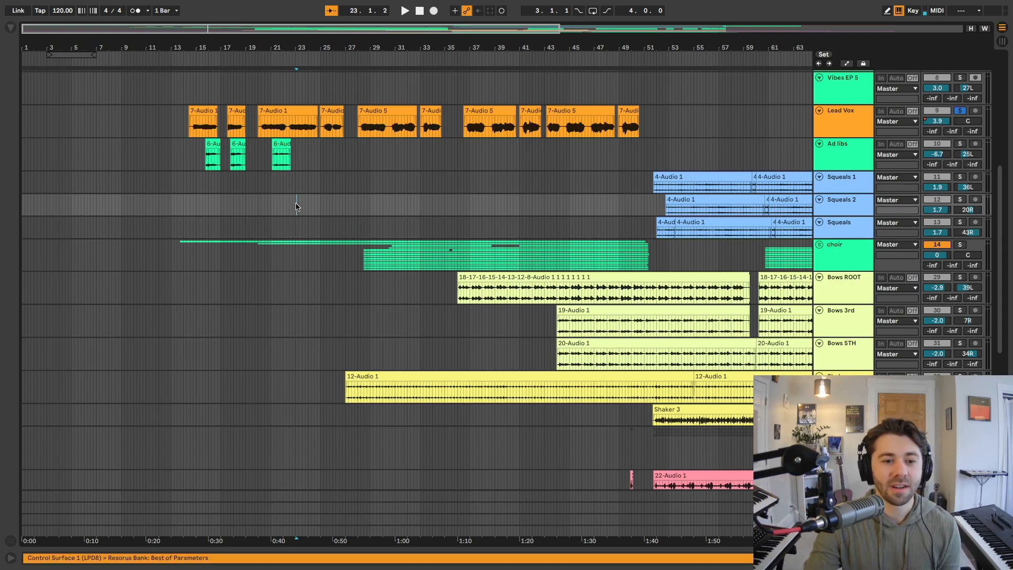
scroll(296, 206, up, 5)
click(346, 277)
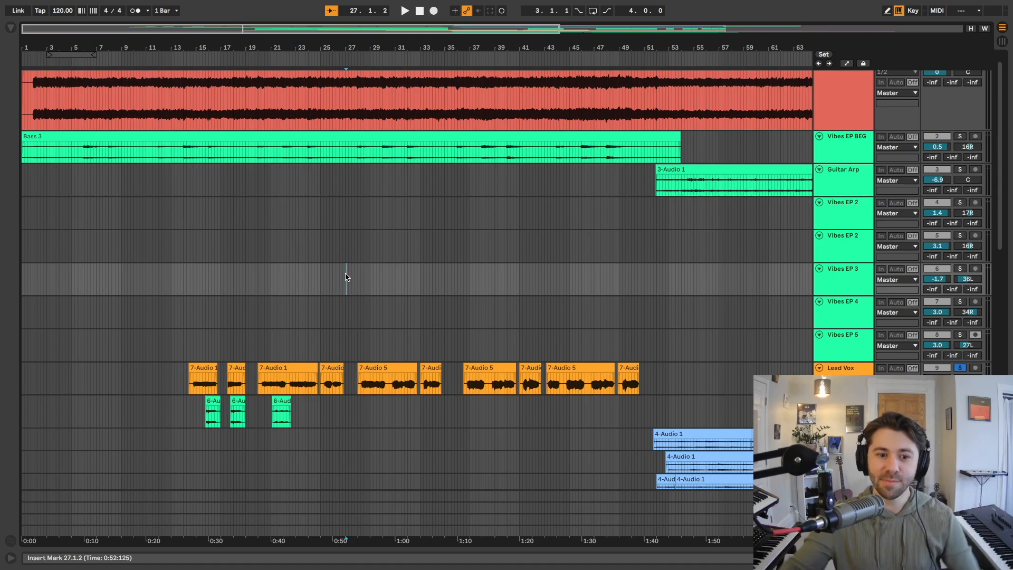
click(344, 240)
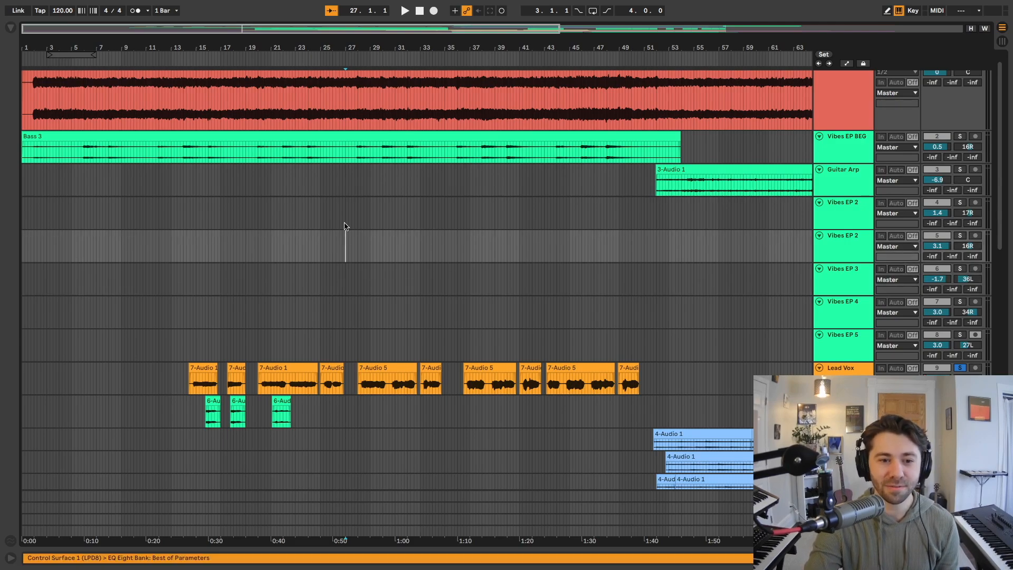
click(344, 206)
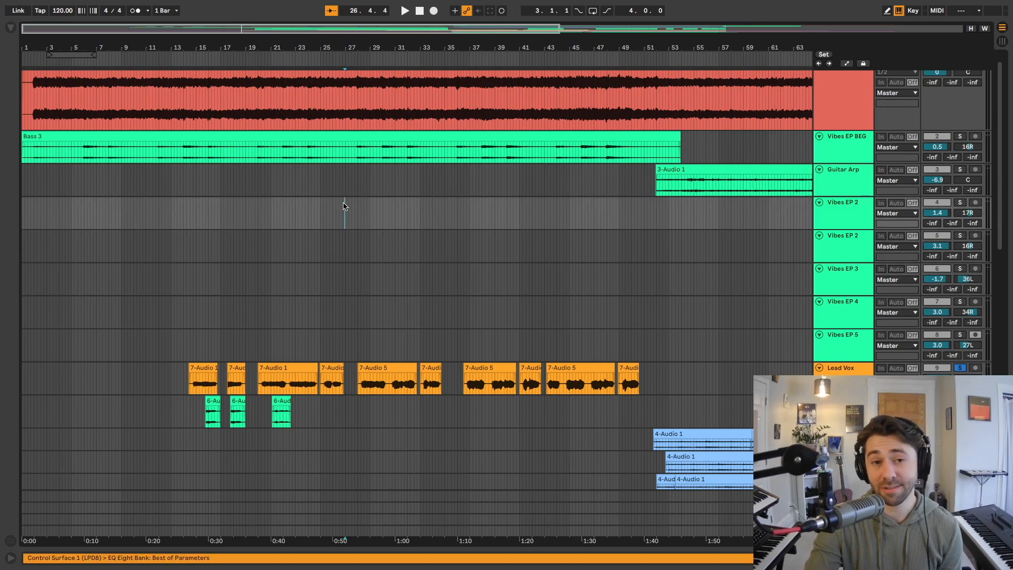
Unfold the choir group and look over its choir texture and numbered choir tracks
scroll(346, 222, down, 6)
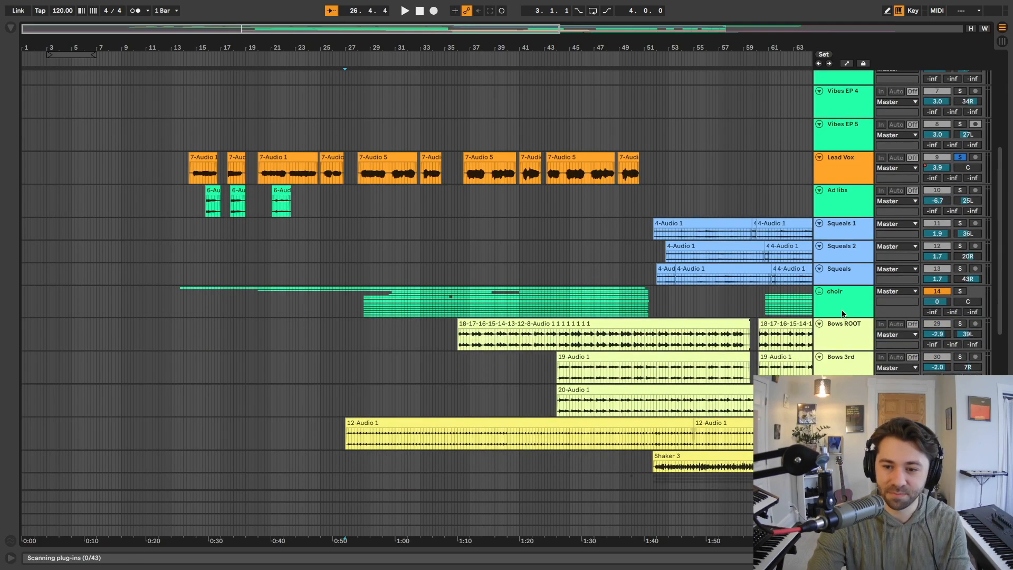
click(842, 315)
click(819, 291)
scroll(571, 303, down, 5)
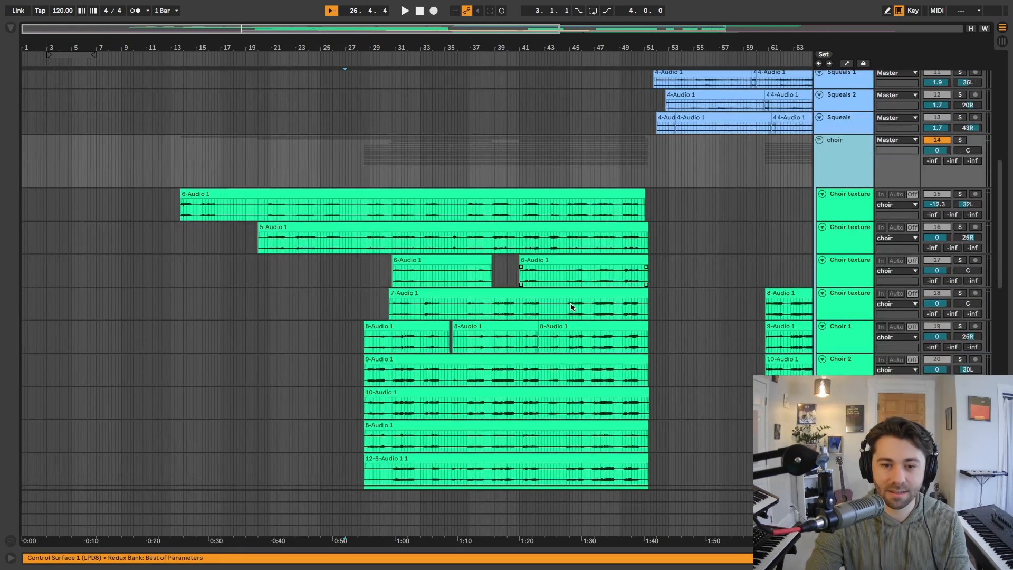
scroll(571, 303, down, 3)
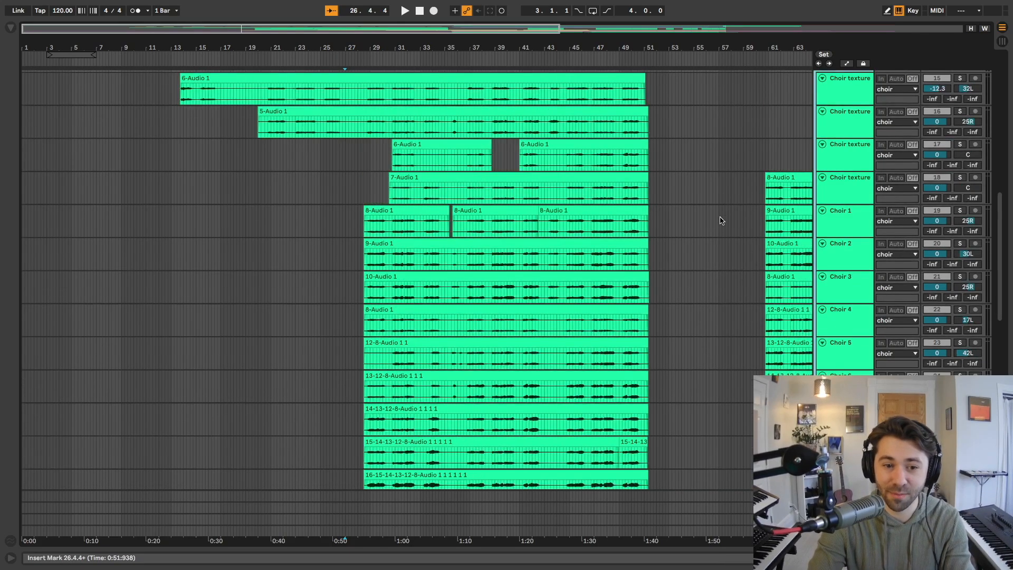
scroll(721, 220, up, 3)
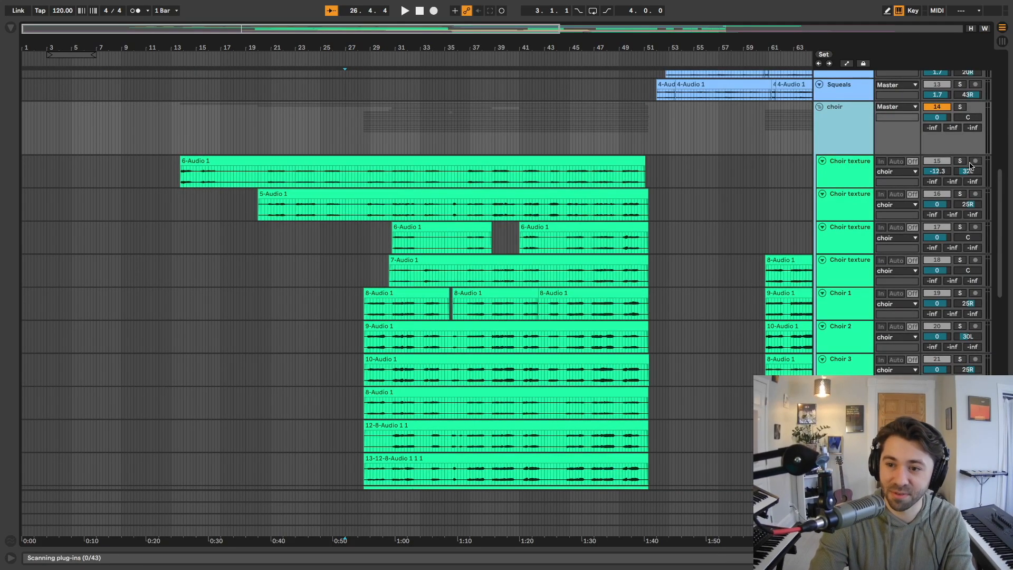
Solo the choir group and listen to it from bar 28 to about bar 40, following its tracks
click(960, 108)
click(358, 272)
key(space)
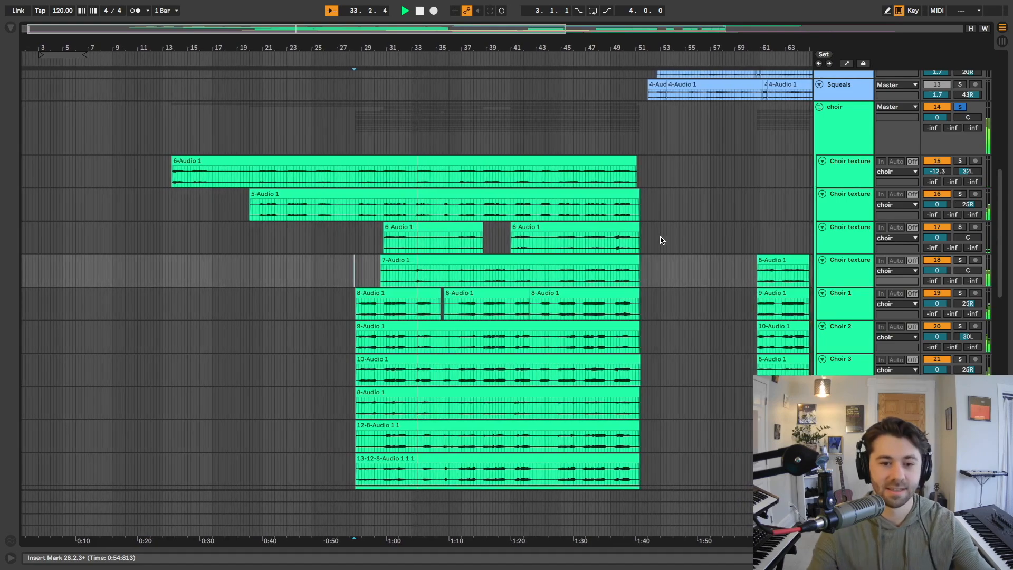
scroll(319, 311, down, 1)
scroll(318, 310, down, 3)
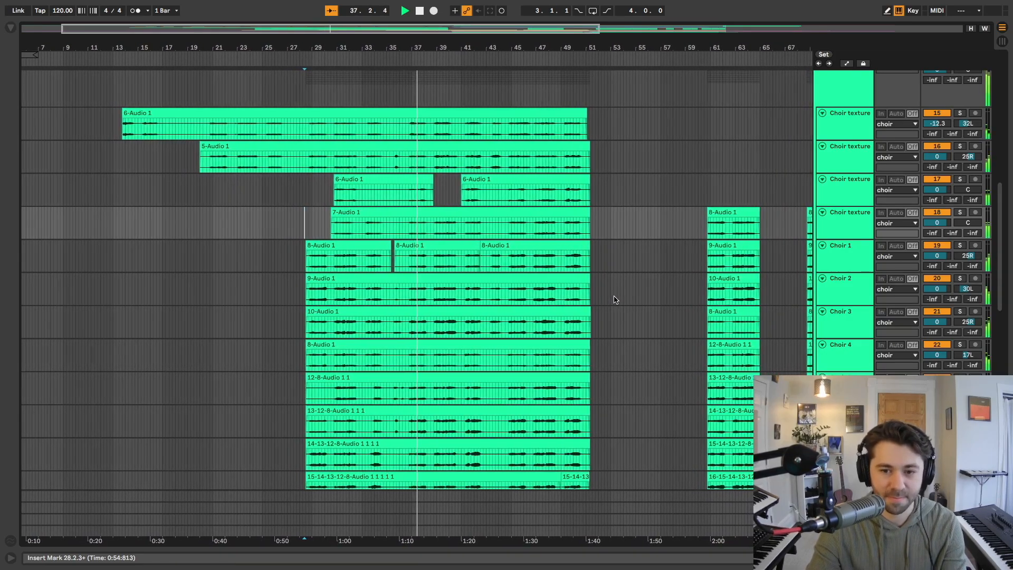
scroll(608, 291, down, 5)
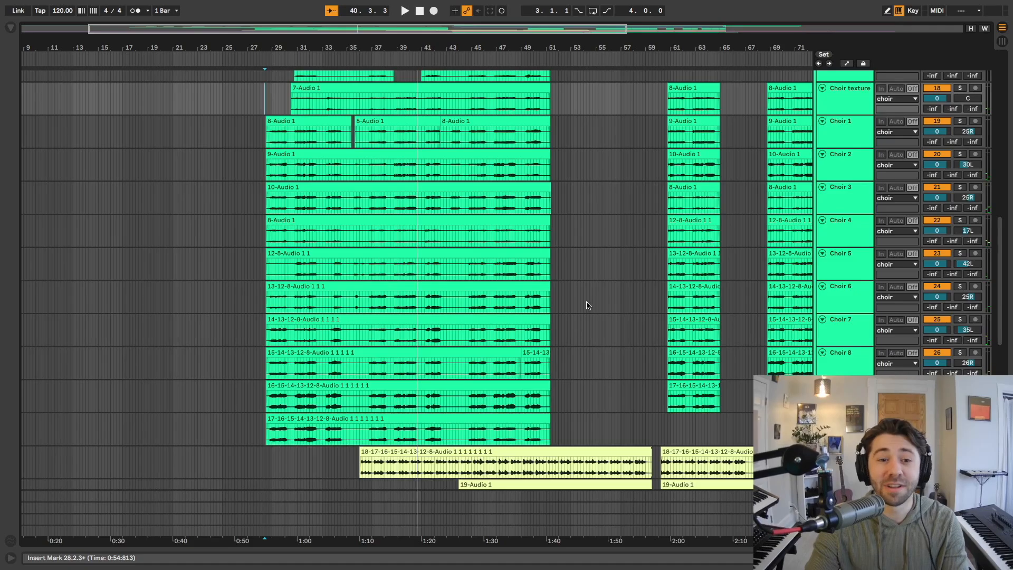
scroll(351, 316, up, 2)
key(space)
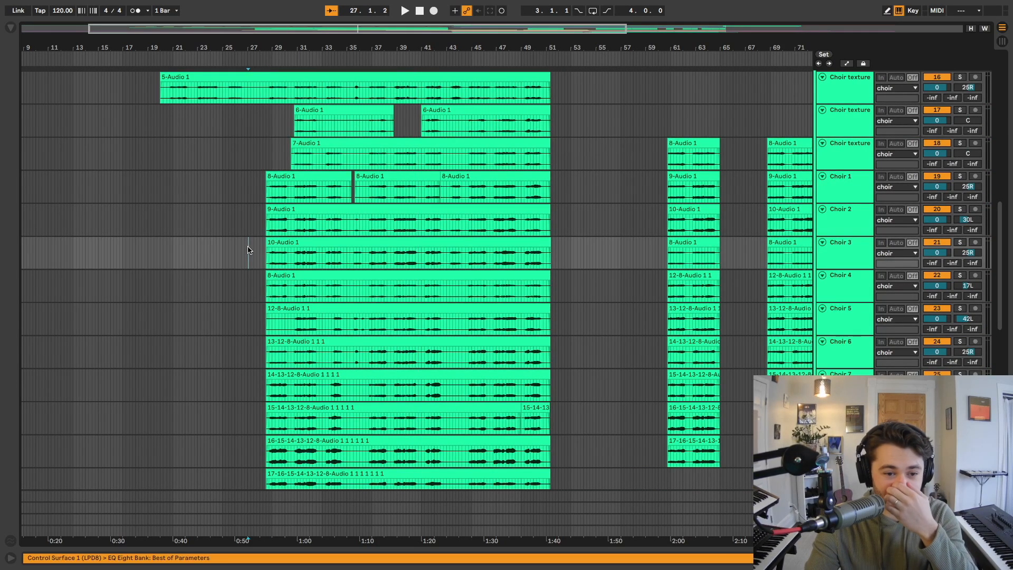
Turn off the solo on the choir group so that all tracks are audible again
scroll(249, 248, up, 15)
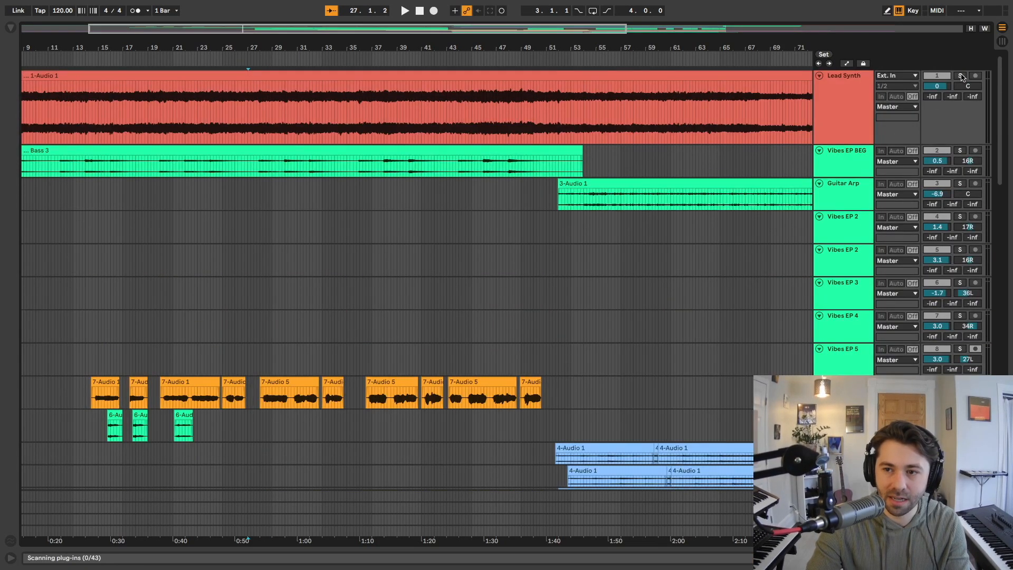
scroll(683, 235, down, 13)
scroll(686, 235, up, 5)
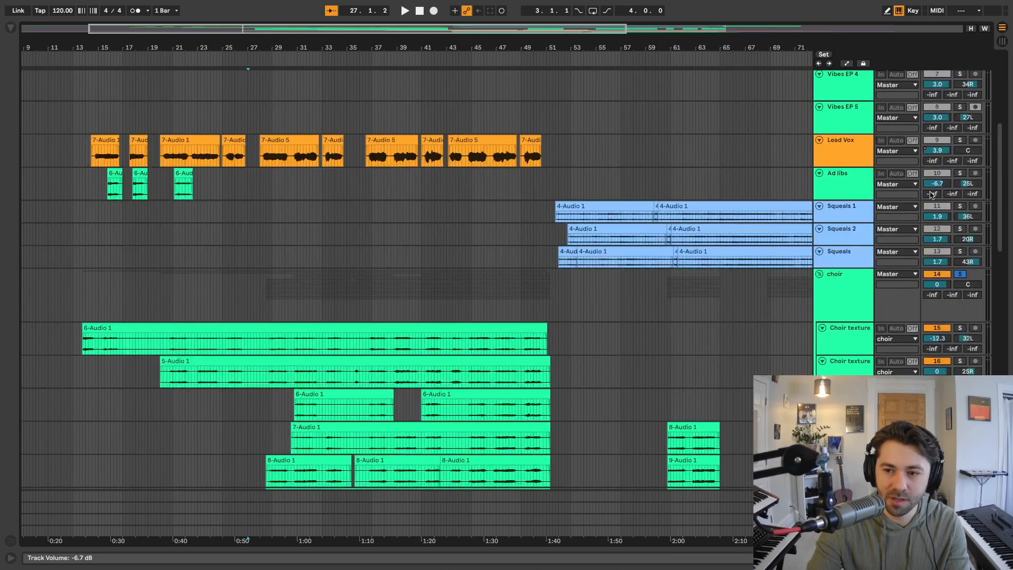
scroll(473, 137, up, 9)
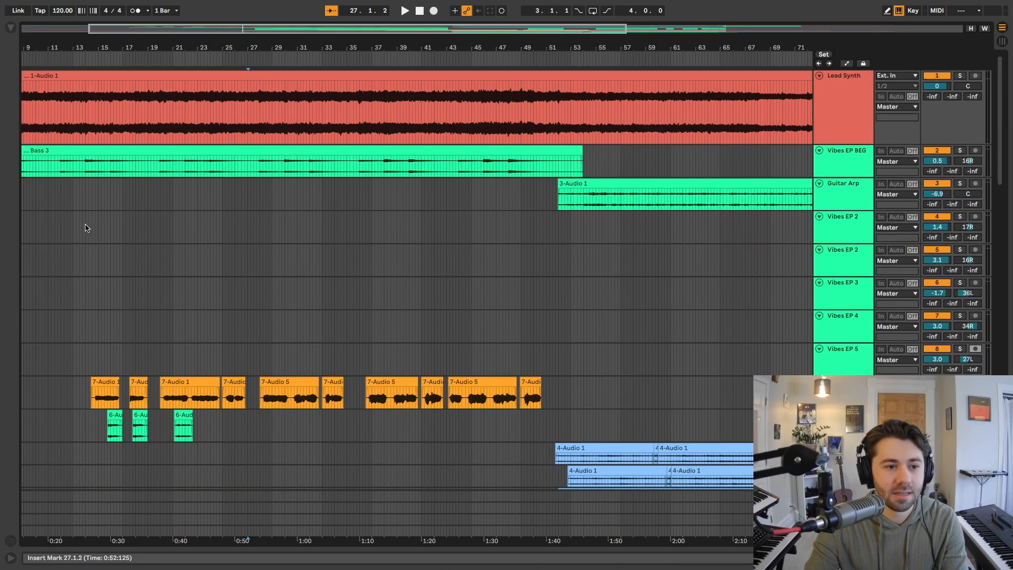
Listen to the full arrangement from bar 13 to about bar 41 while following the vocal and choir tracks
click(73, 255)
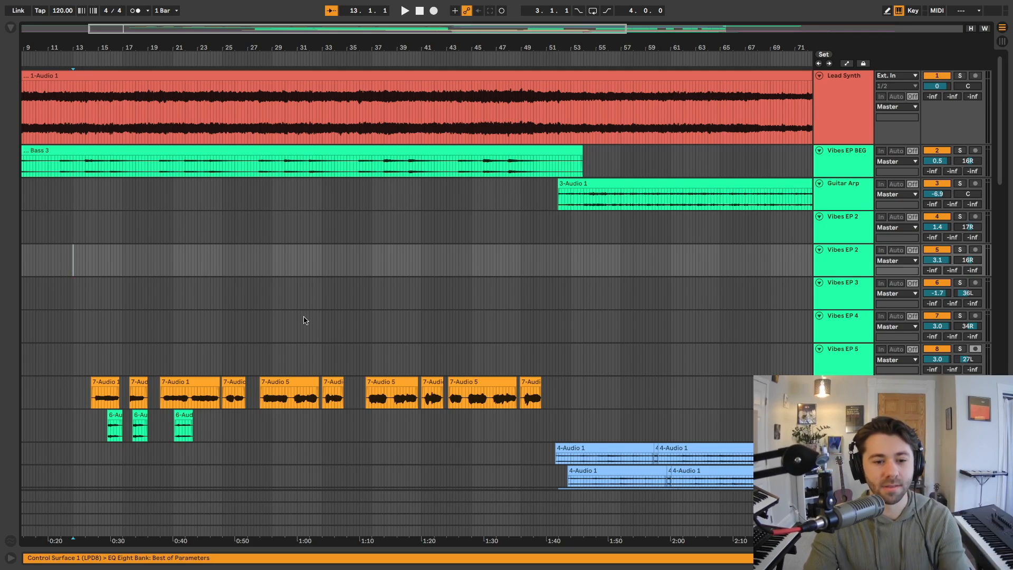
key(space)
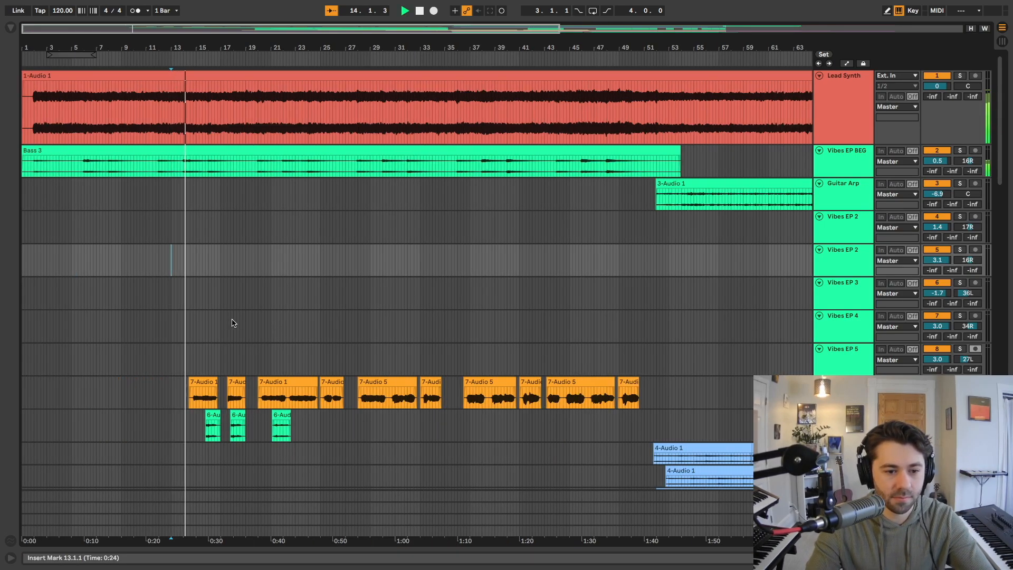
scroll(232, 321, down, 5)
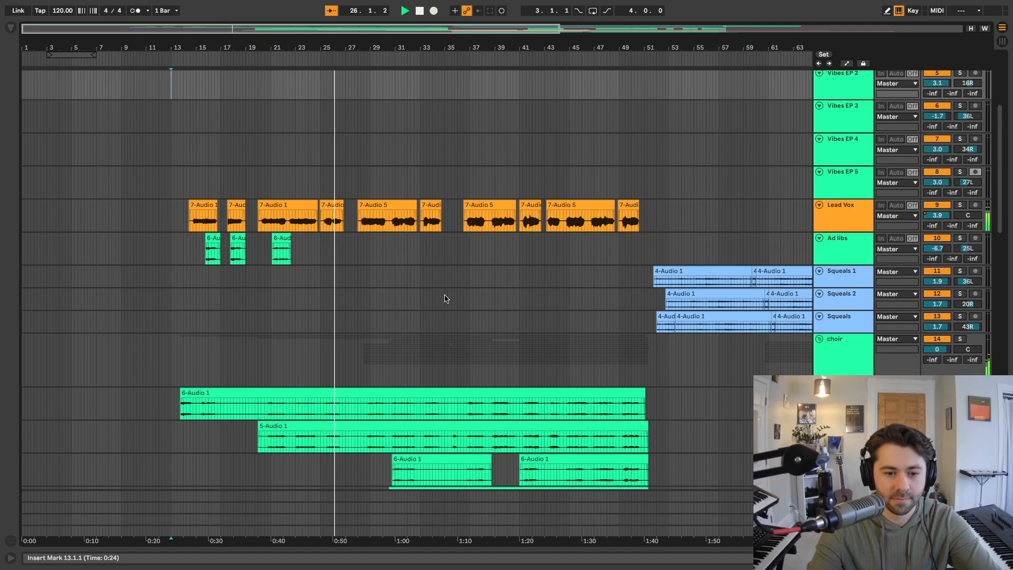
scroll(443, 299, down, 3)
scroll(443, 298, down, 1)
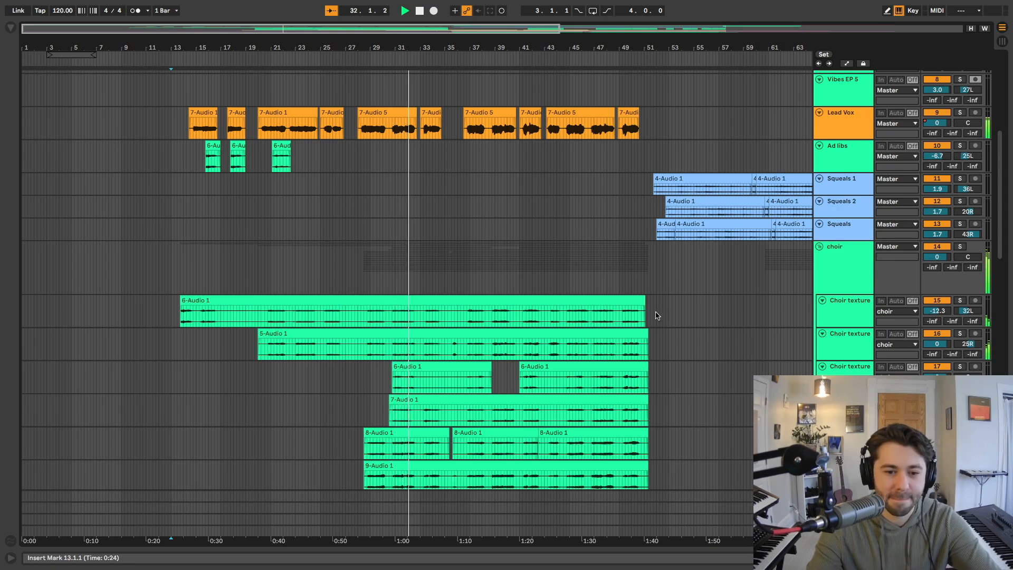
scroll(656, 315, down, 2)
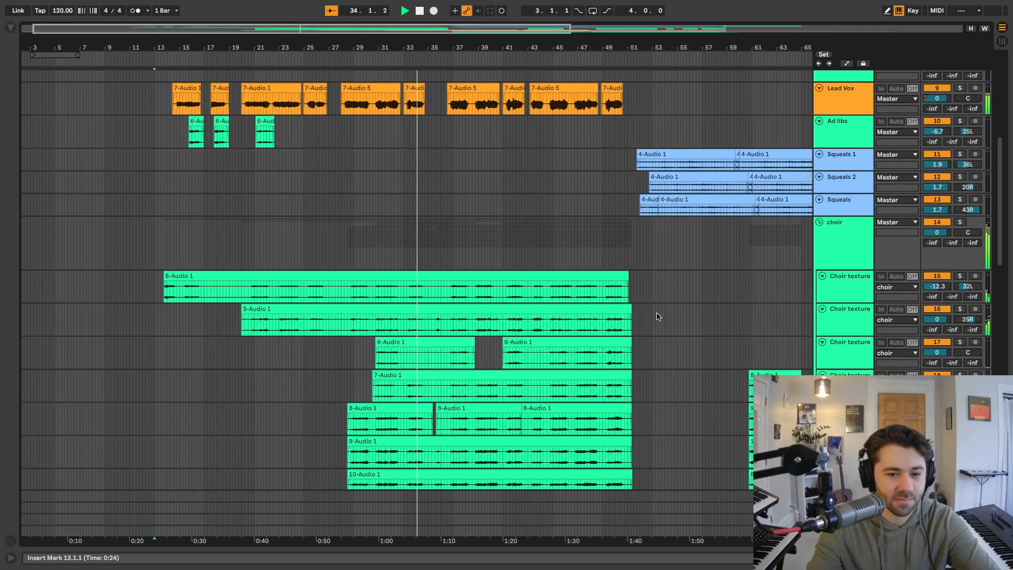
scroll(657, 316, down, 3)
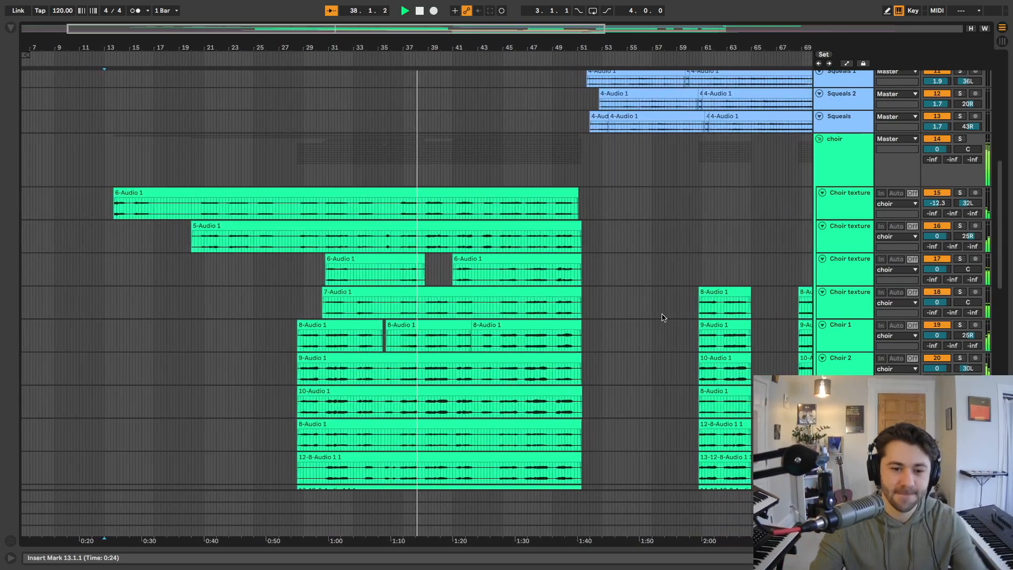
key(space)
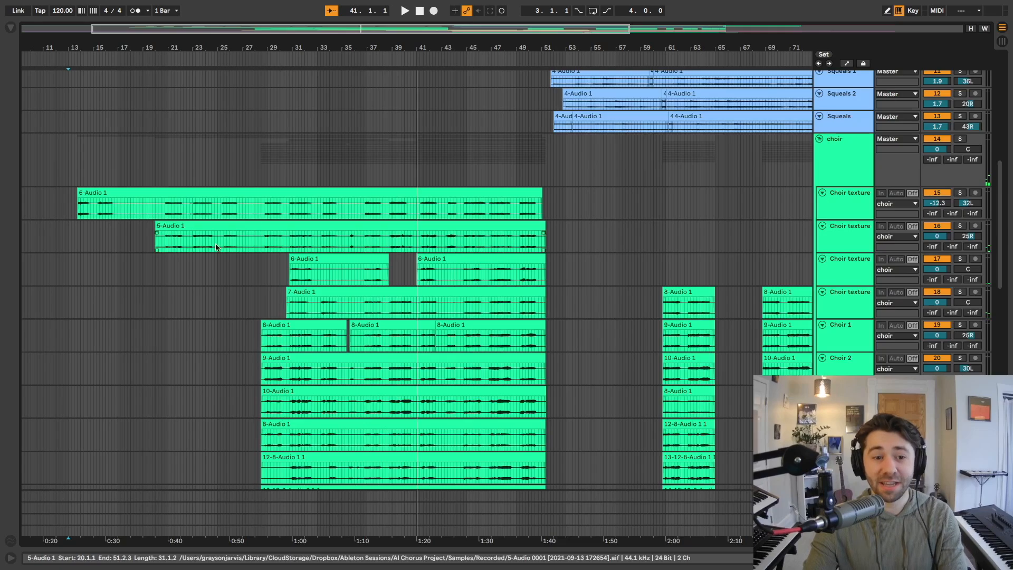
Examine the Choir texture tracks one by one, comparing where their clips start and end
click(206, 369)
scroll(82, 144, down, 2)
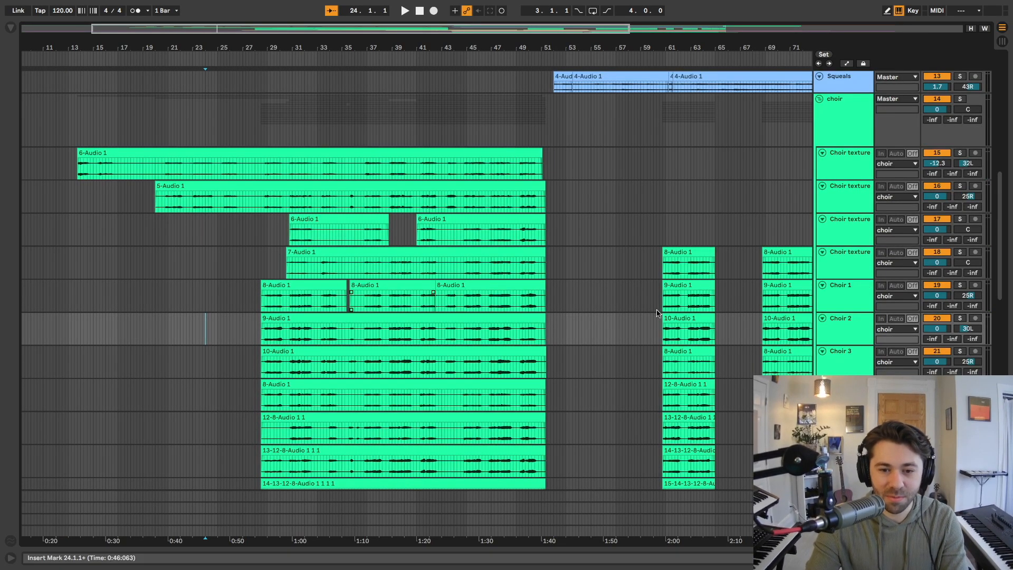
click(553, 296)
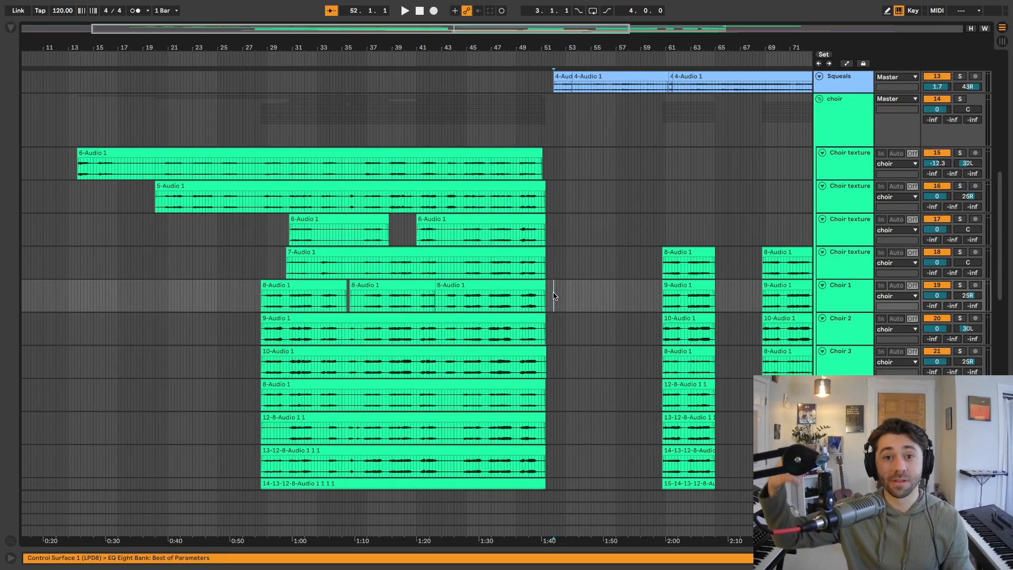
click(554, 262)
click(554, 237)
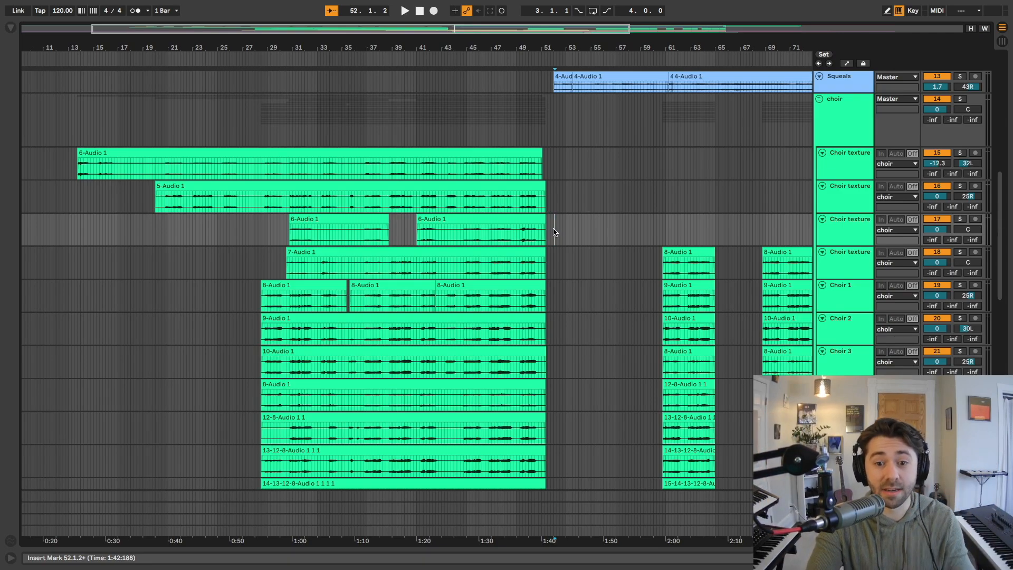
click(553, 204)
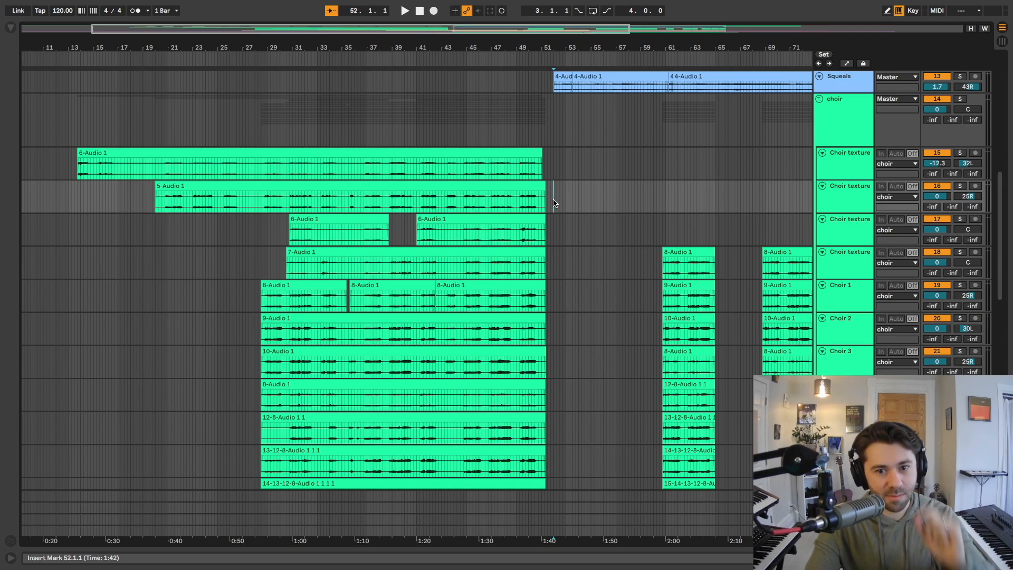
click(280, 232)
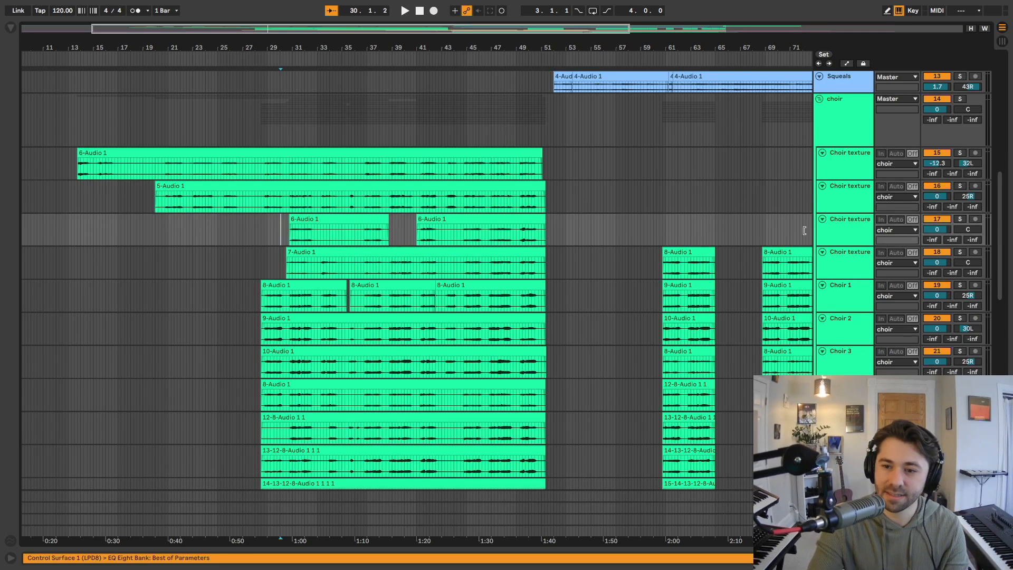
Look over the numbered choir tracks from Choir 1 down to the last one in the group
click(850, 284)
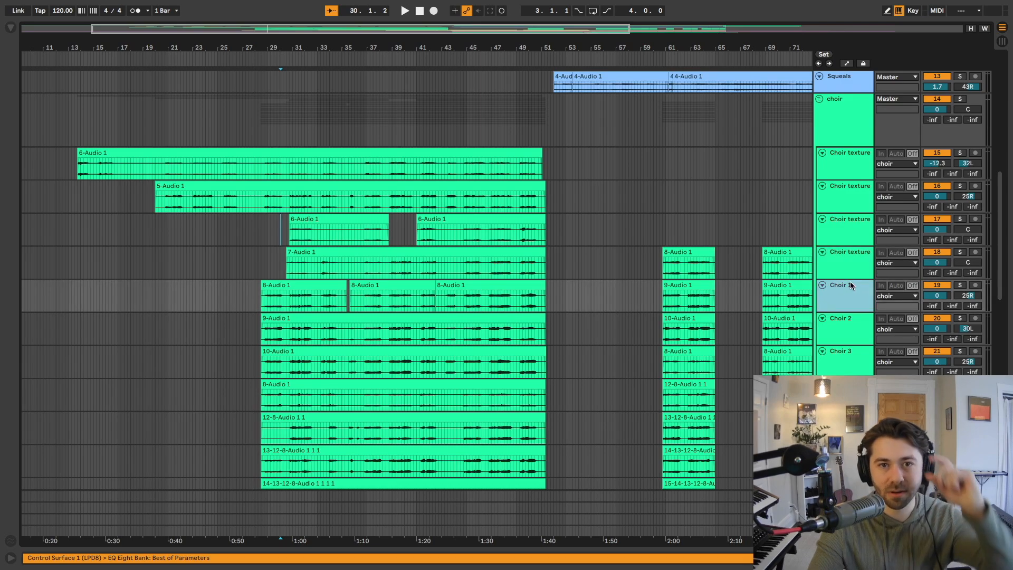
scroll(850, 281, down, 5)
click(847, 401)
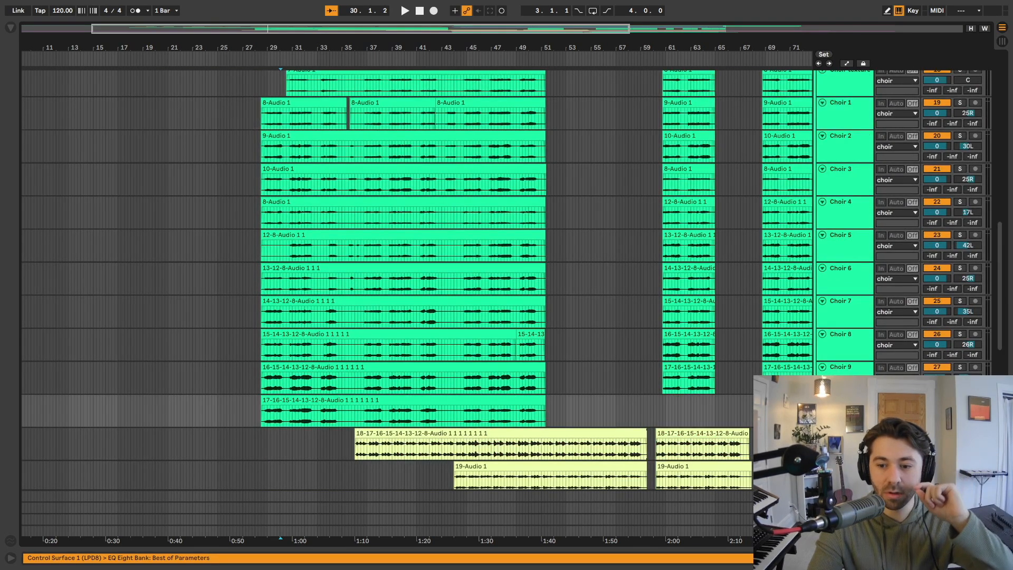
click(614, 244)
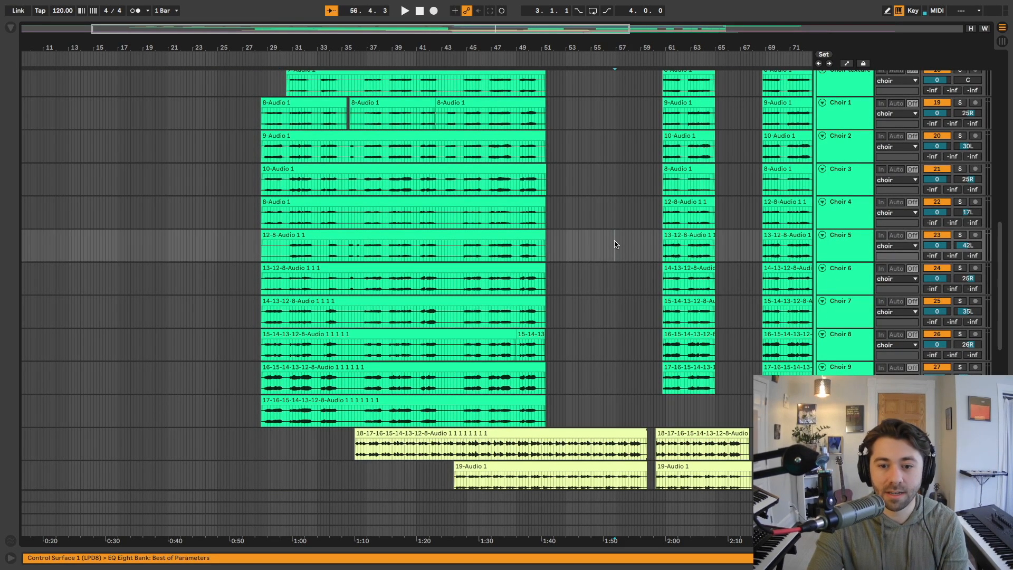
click(614, 220)
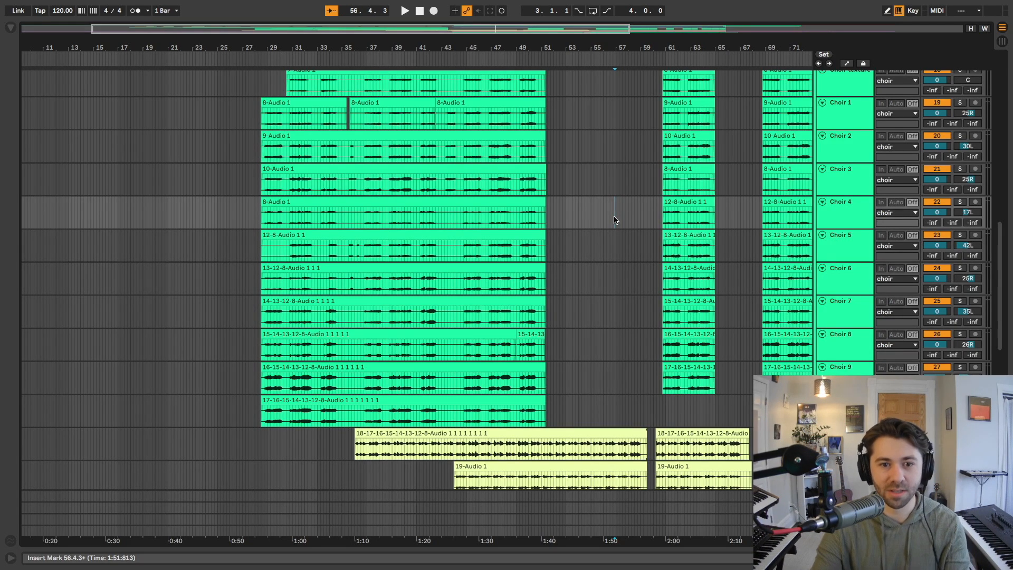
scroll(615, 220, up, 3)
scroll(475, 227, up, 3)
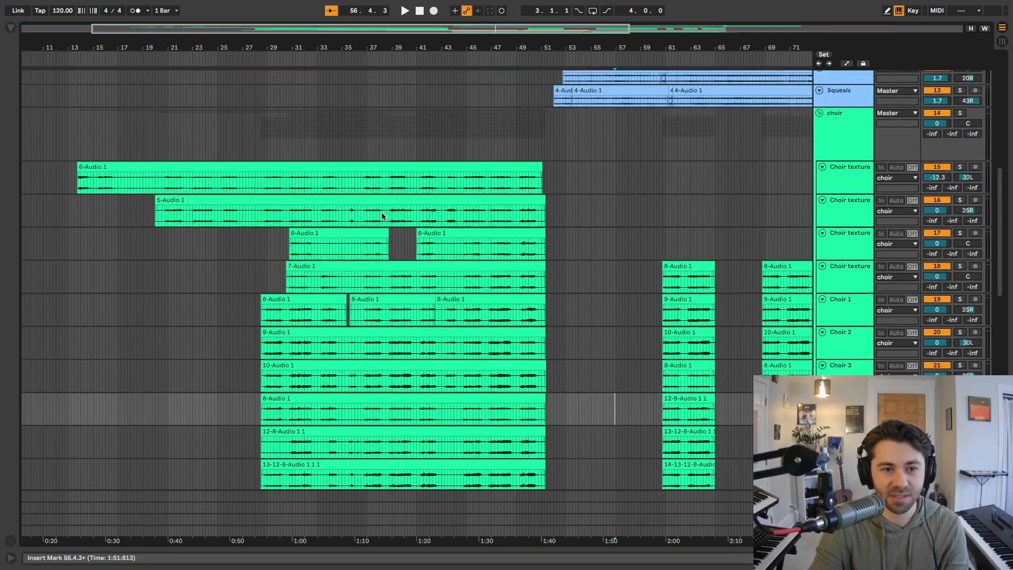
Solo the first Choir texture track and start playback from bar 28
click(262, 180)
click(260, 182)
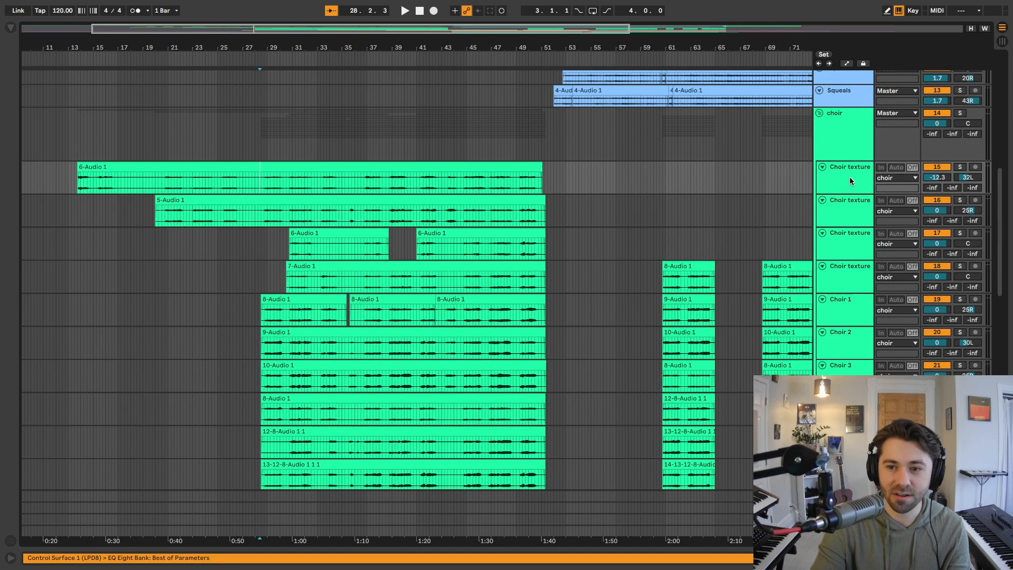
click(961, 168)
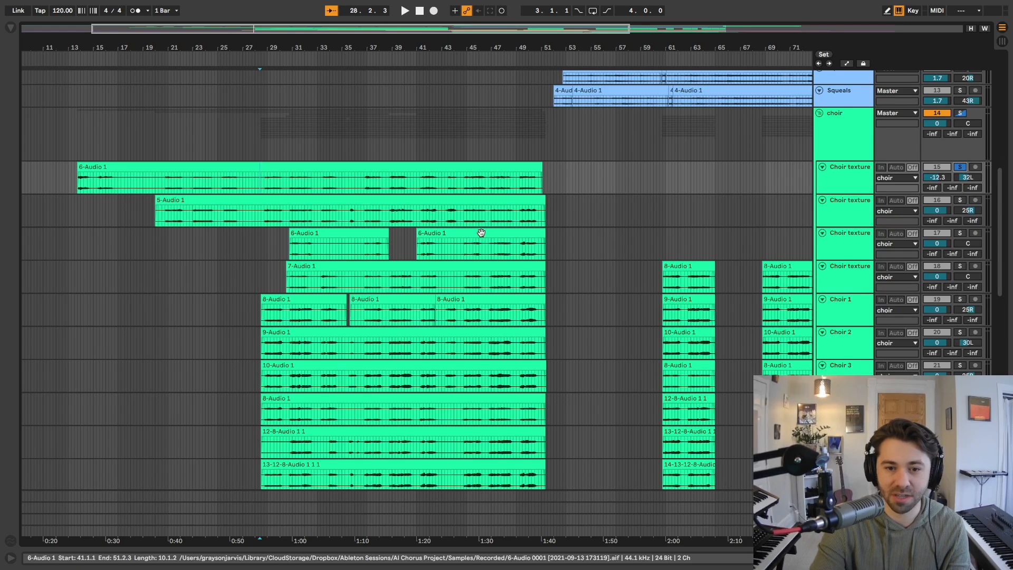
click(565, 206)
click(566, 178)
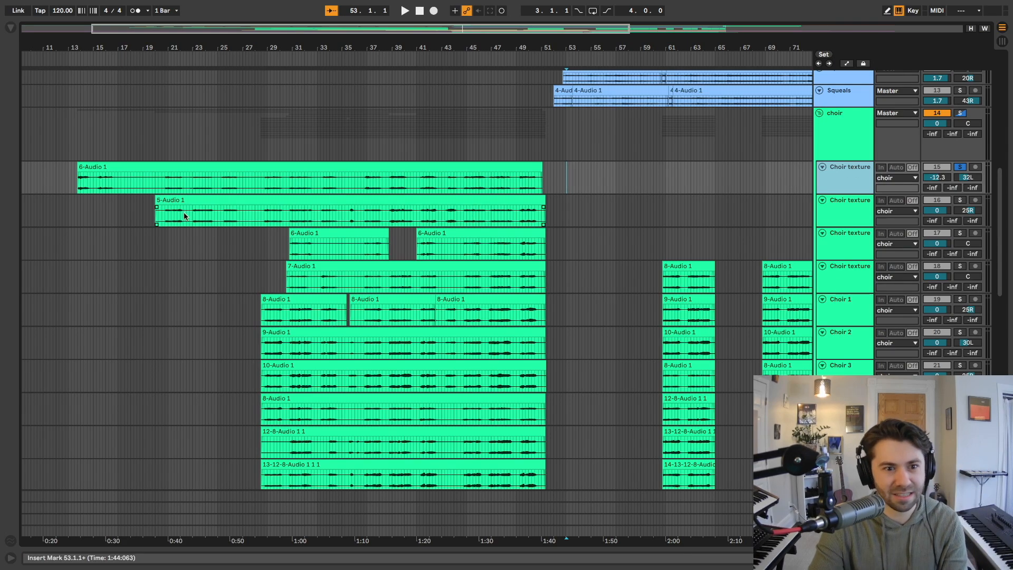
click(259, 181)
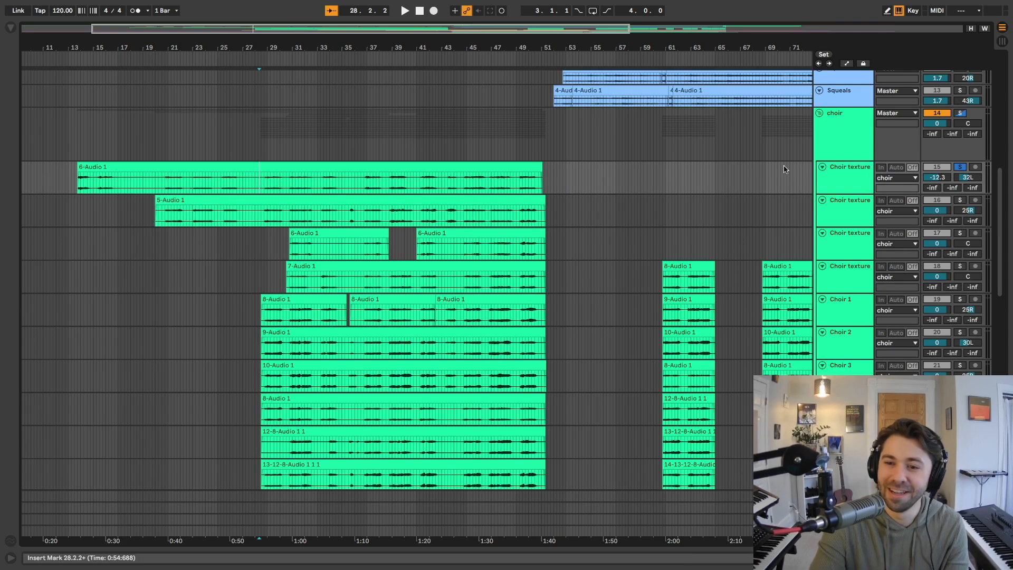
key(space)
Add the other Choir texture and numbered choir tracks to the solo one after another while listening up to bar 51
click(599, 254)
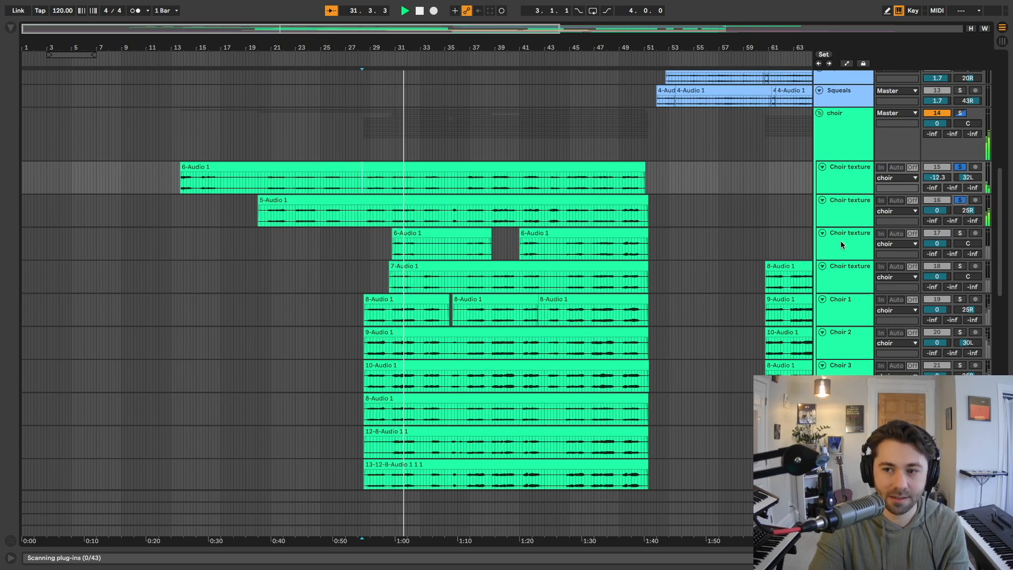
click(960, 234)
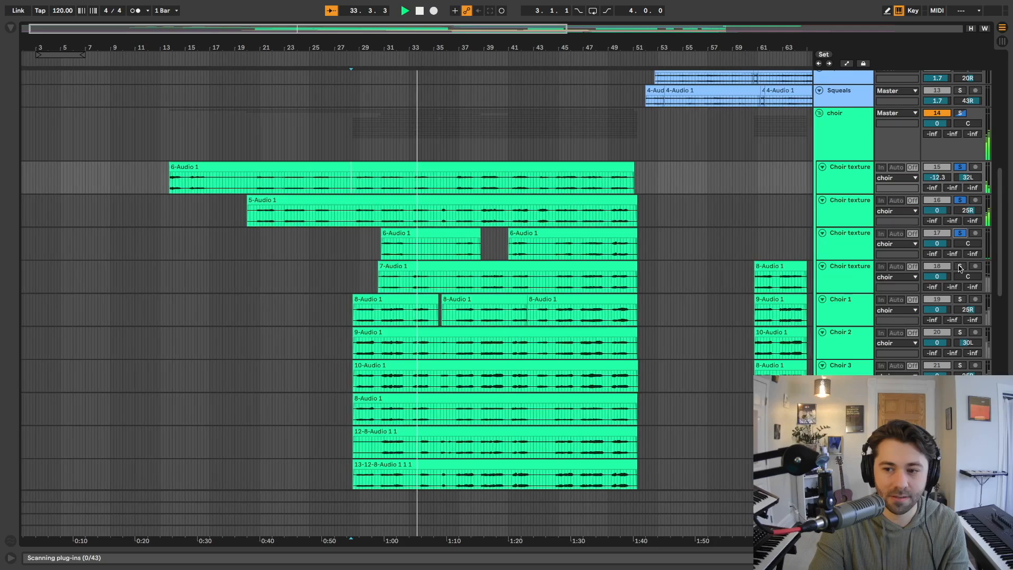
click(960, 266)
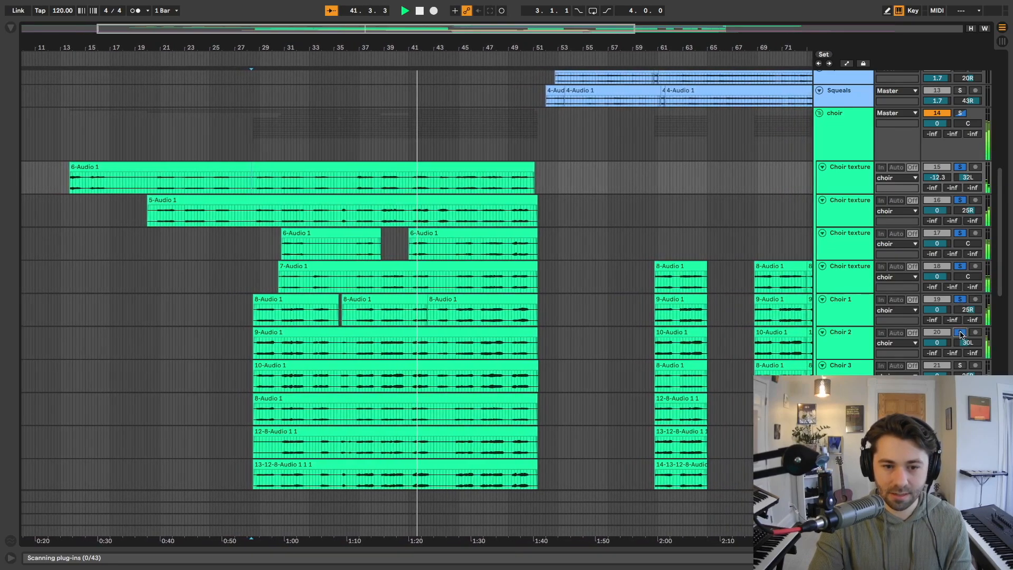
scroll(961, 335, down, 3)
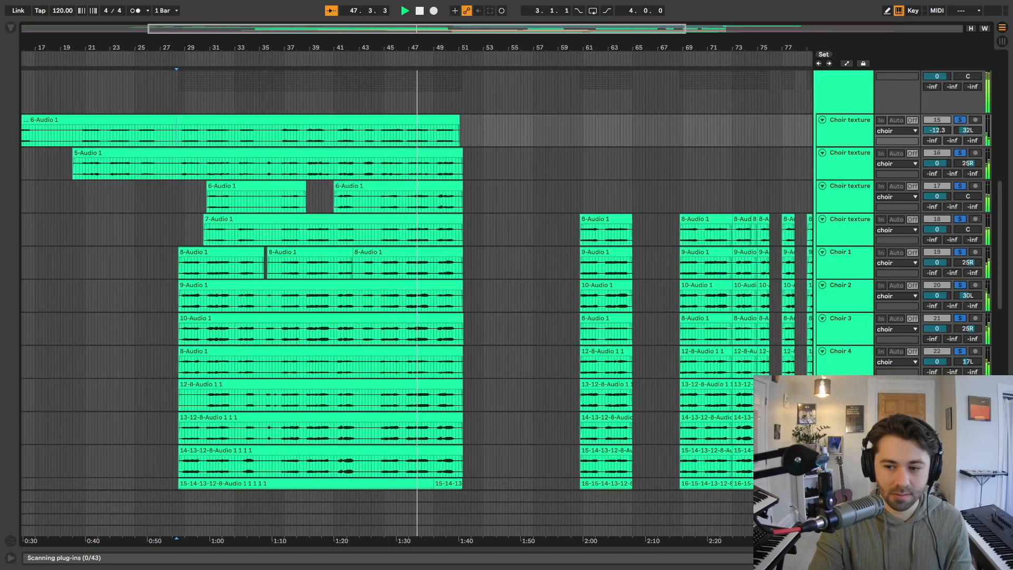
scroll(961, 344, down, 3)
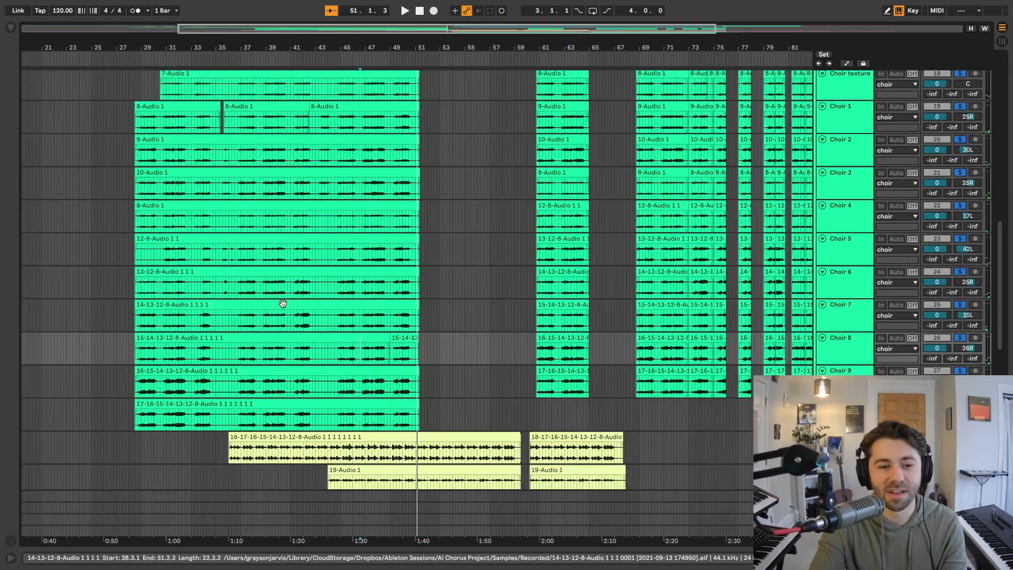
Turn off the solos on the choir tracks and look over the Choir texture layers again
scroll(287, 315, up, 2)
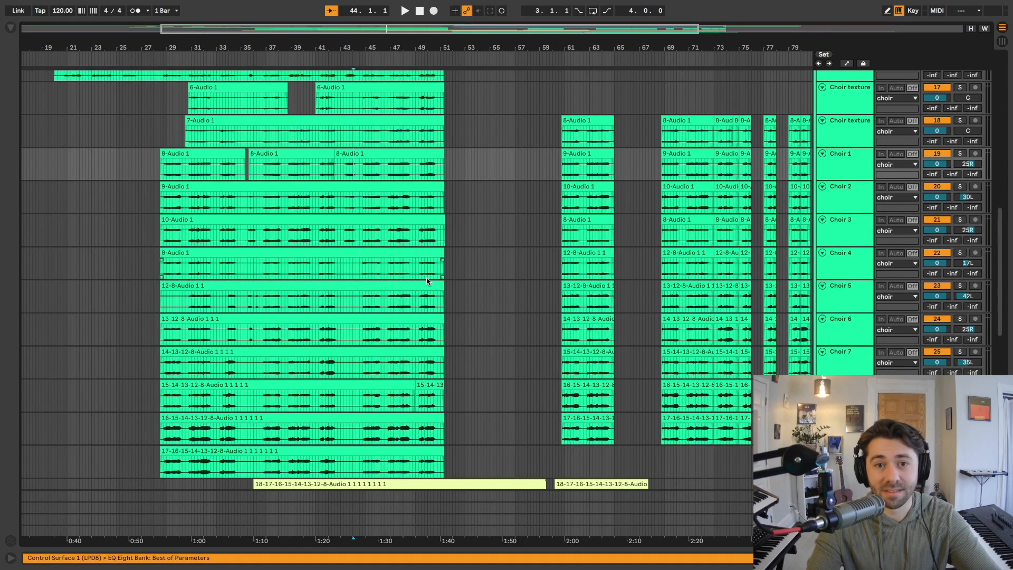
click(464, 294)
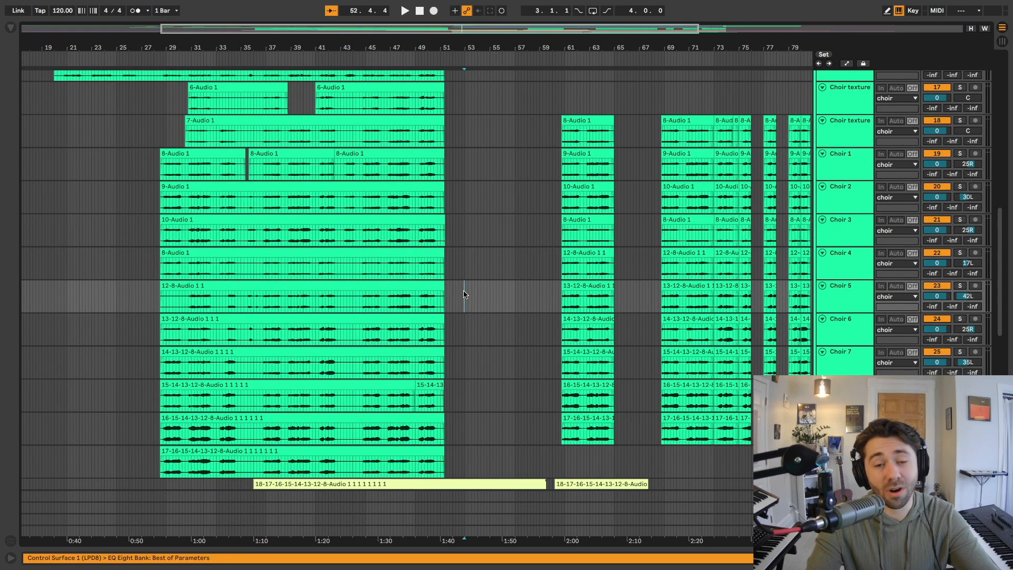
scroll(418, 249, up, 3)
scroll(269, 190, up, 3)
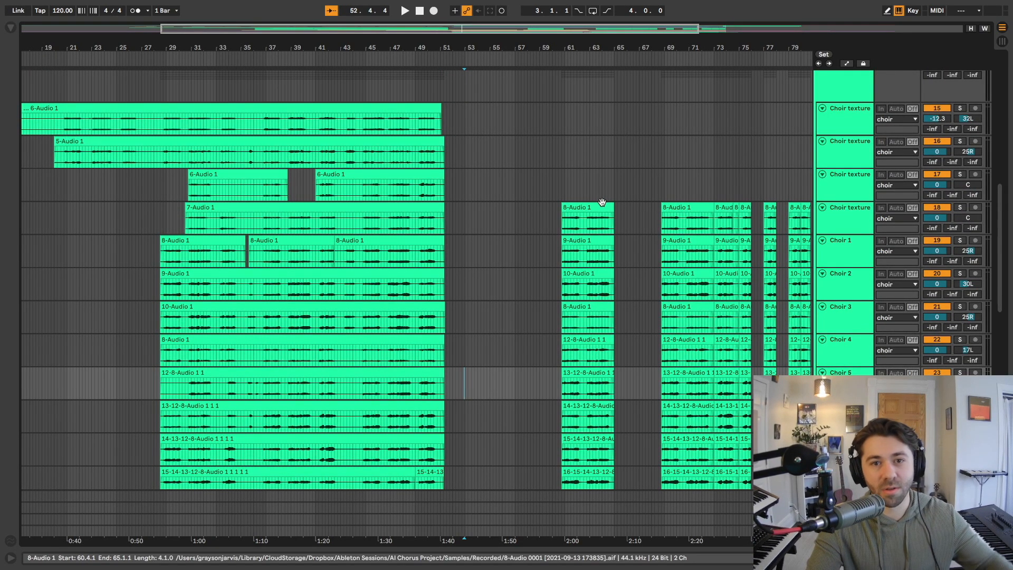
click(463, 190)
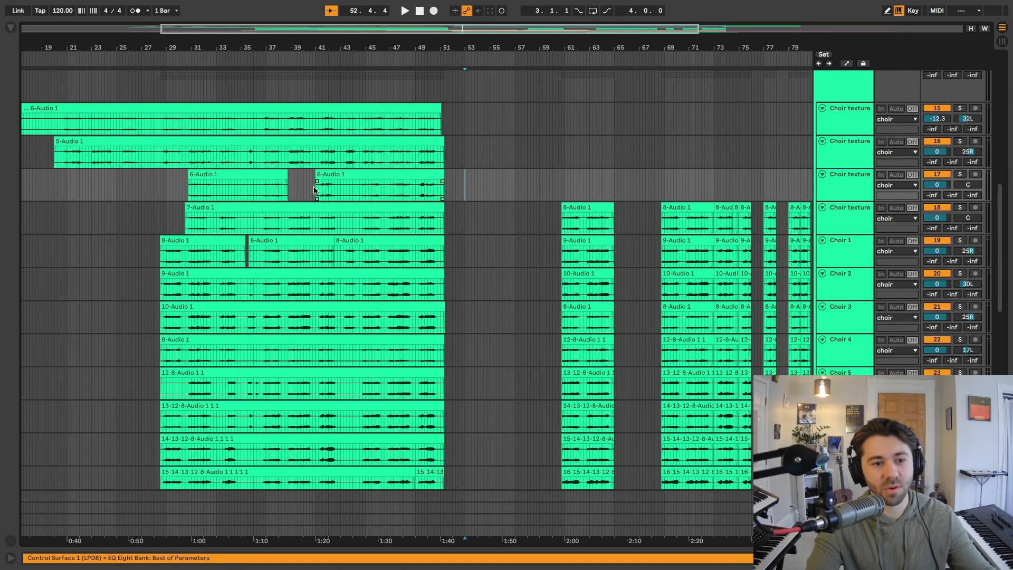
scroll(390, 212, down, 3)
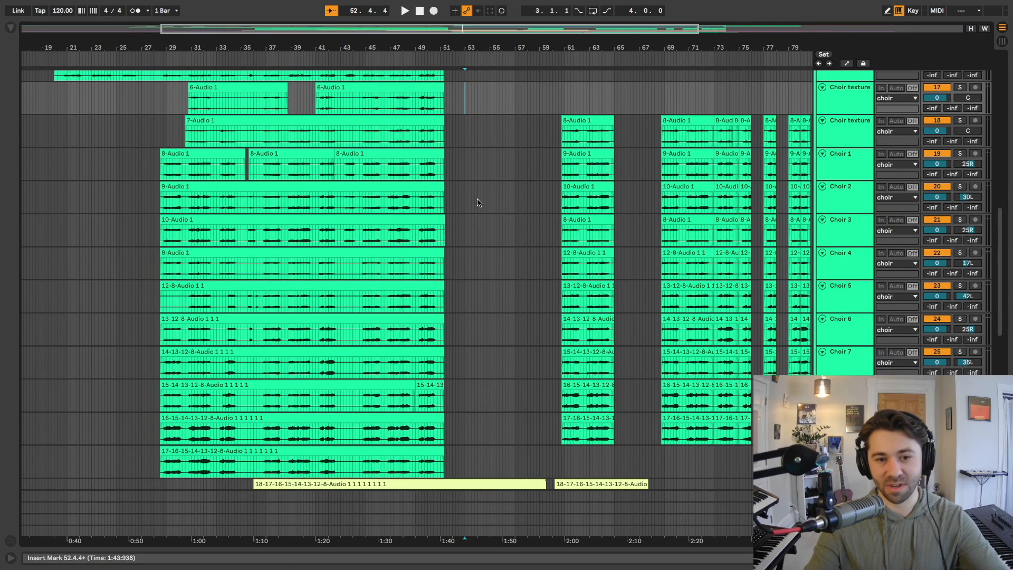
Go through the Choir 1 to Choir 5 tracks around bar 53 and review the whole choir group's layering
click(464, 188)
click(466, 130)
click(465, 168)
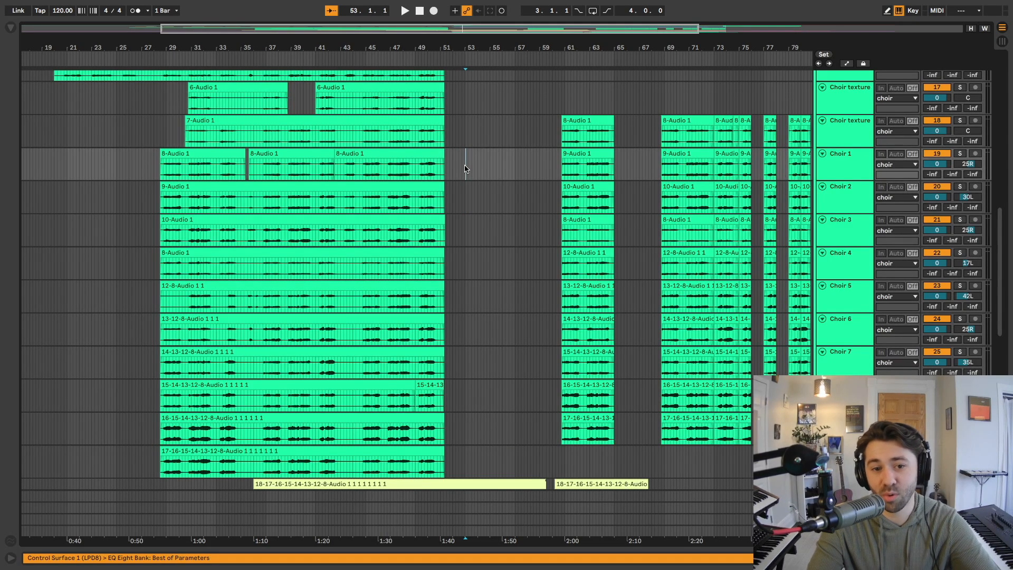
click(466, 224)
click(466, 204)
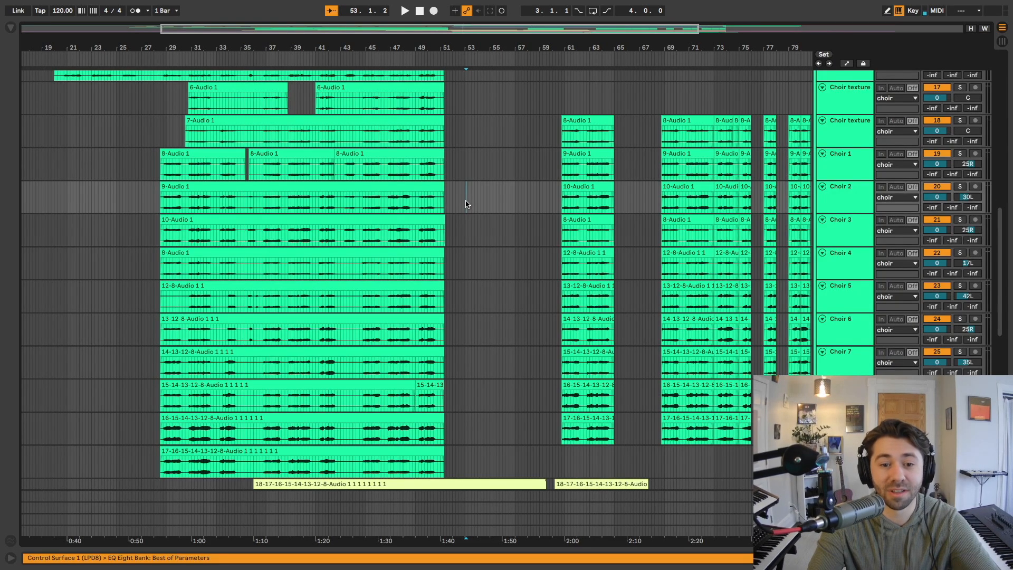
click(467, 230)
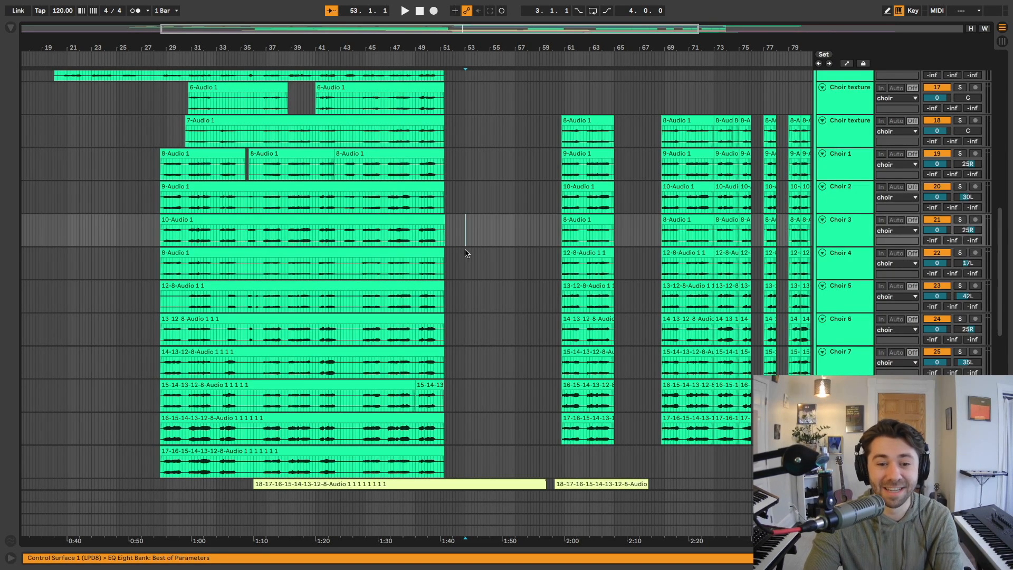
click(464, 266)
click(464, 294)
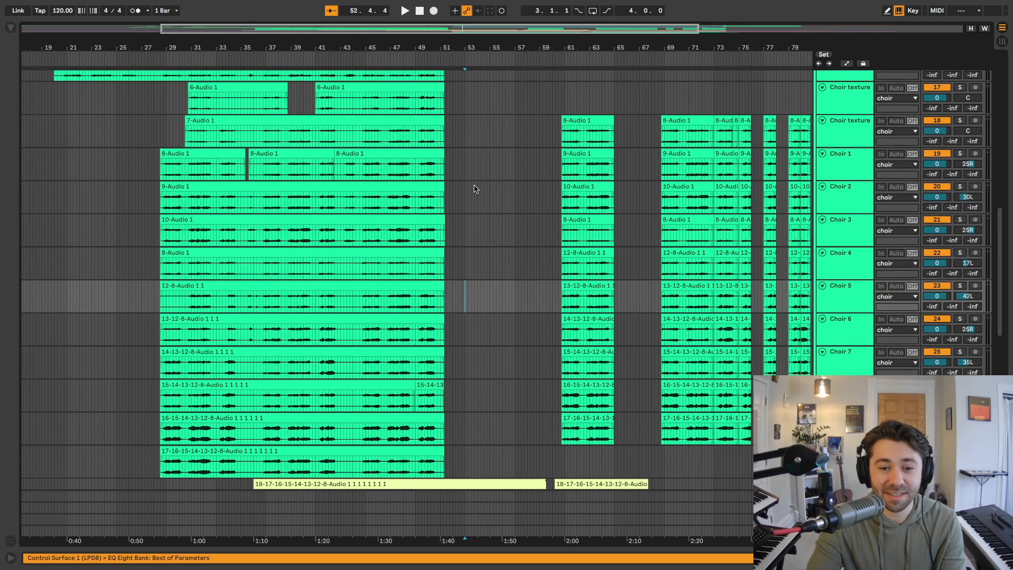
click(466, 264)
click(466, 229)
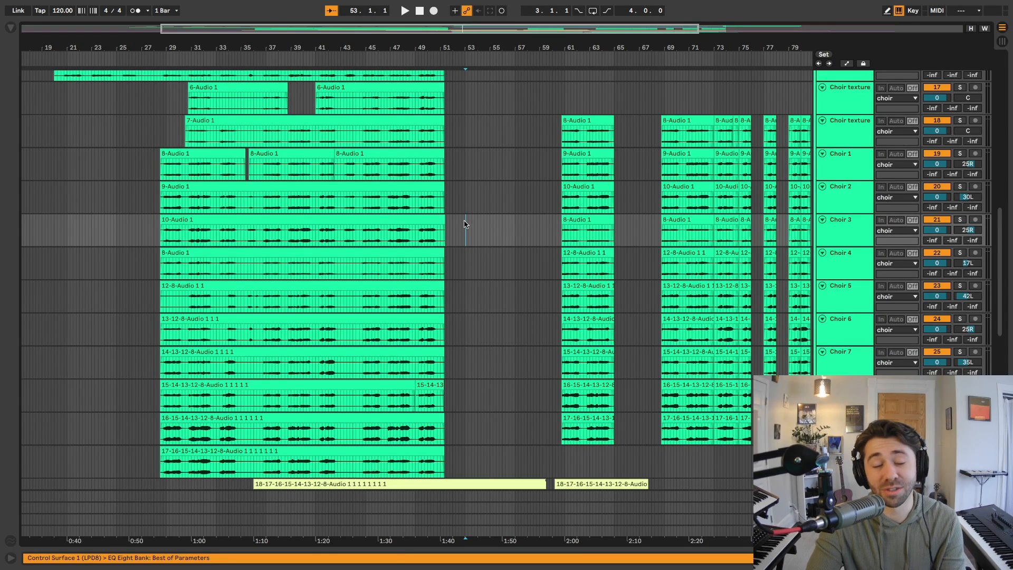
click(466, 196)
click(465, 158)
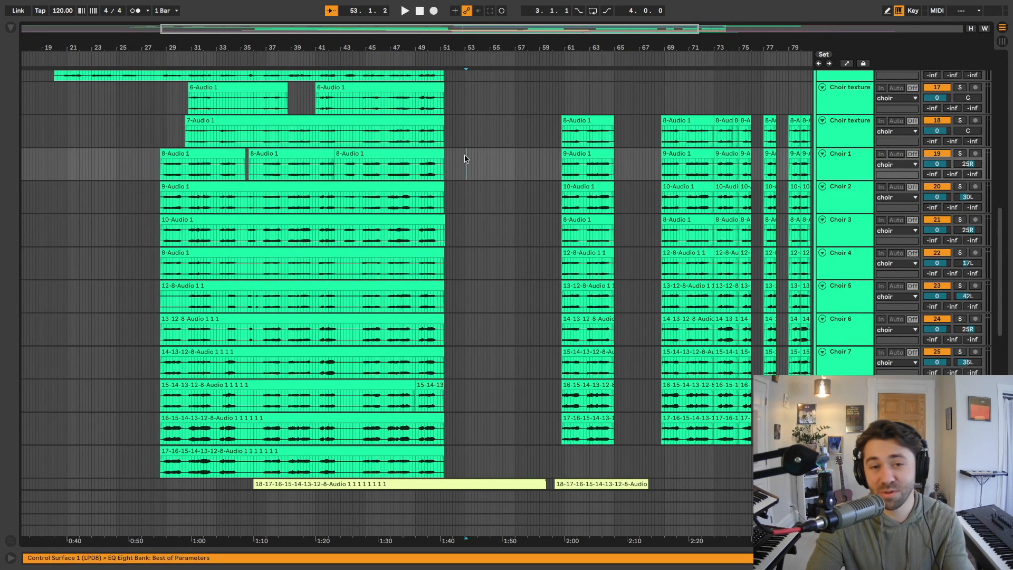
click(464, 200)
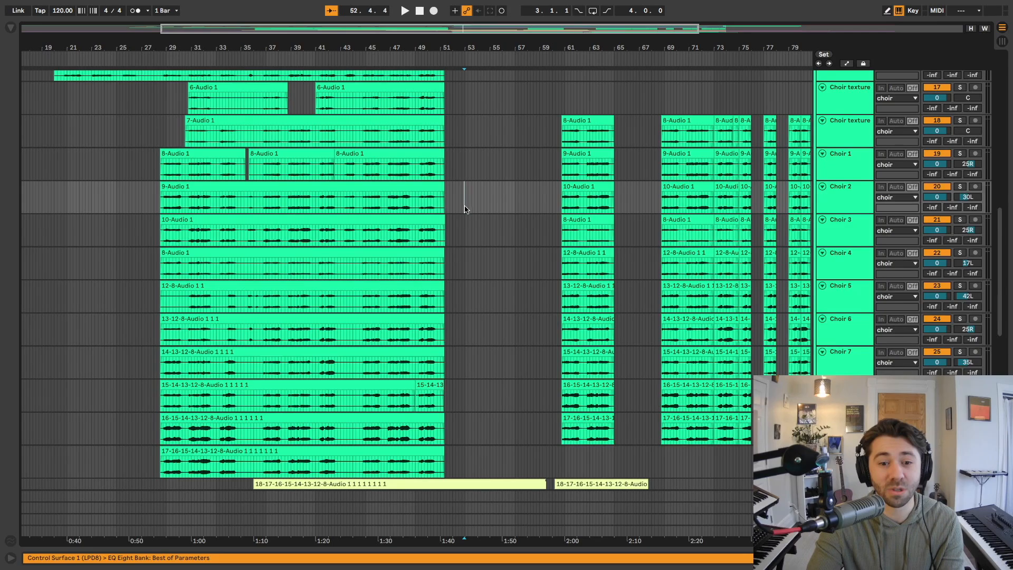
click(466, 229)
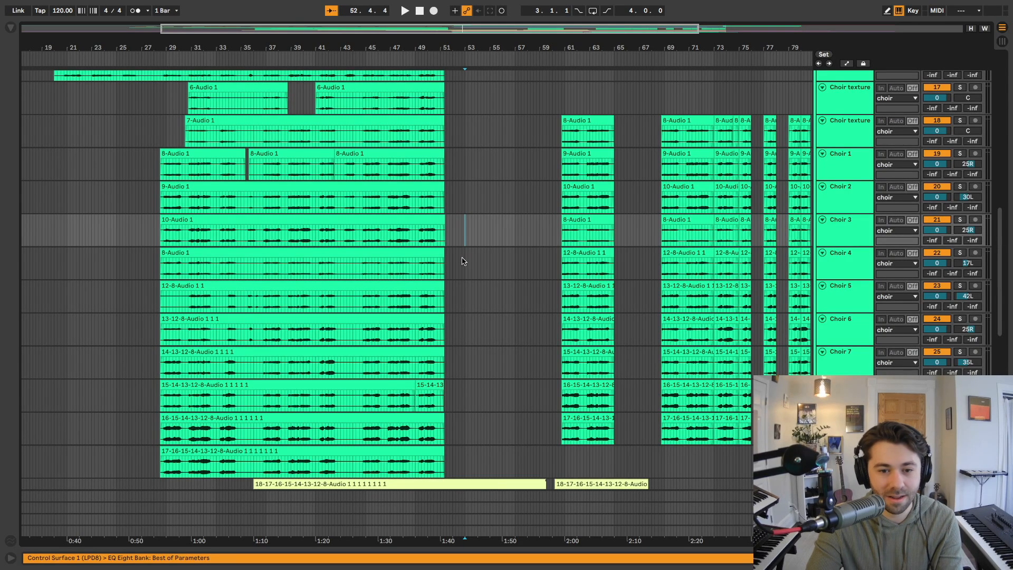
scroll(466, 259, down, 5)
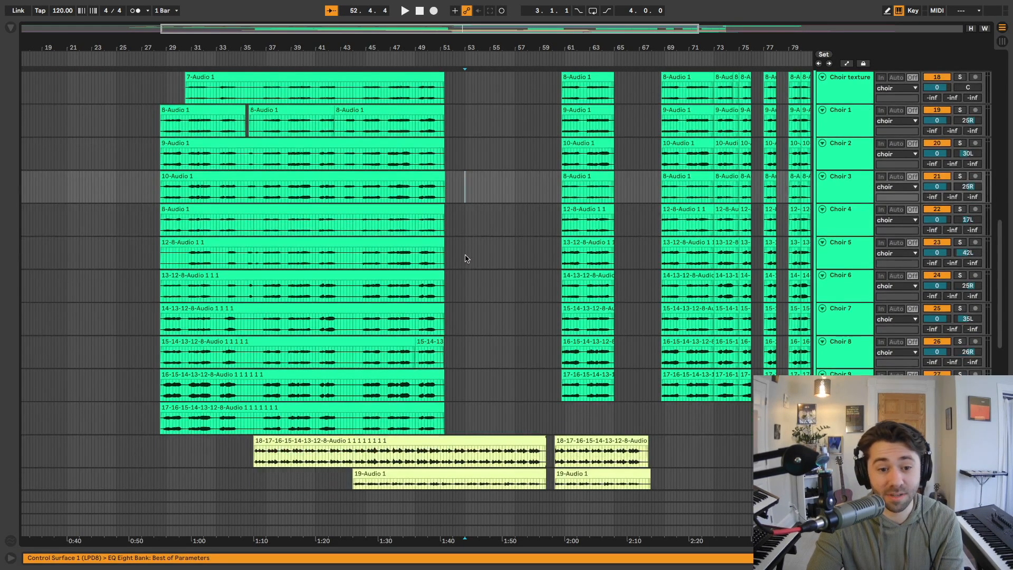
scroll(459, 260, up, 6)
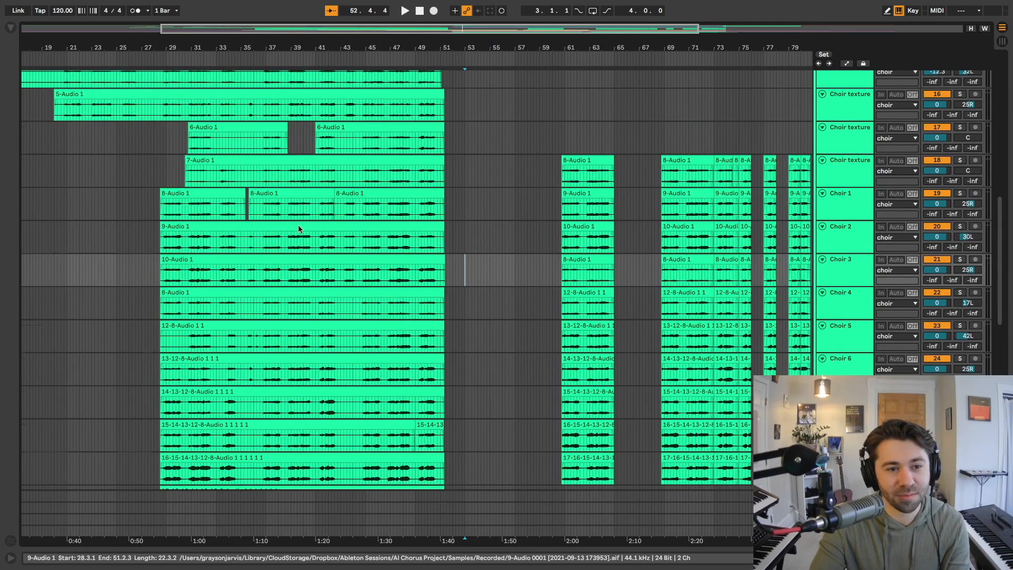
scroll(300, 226, up, 3)
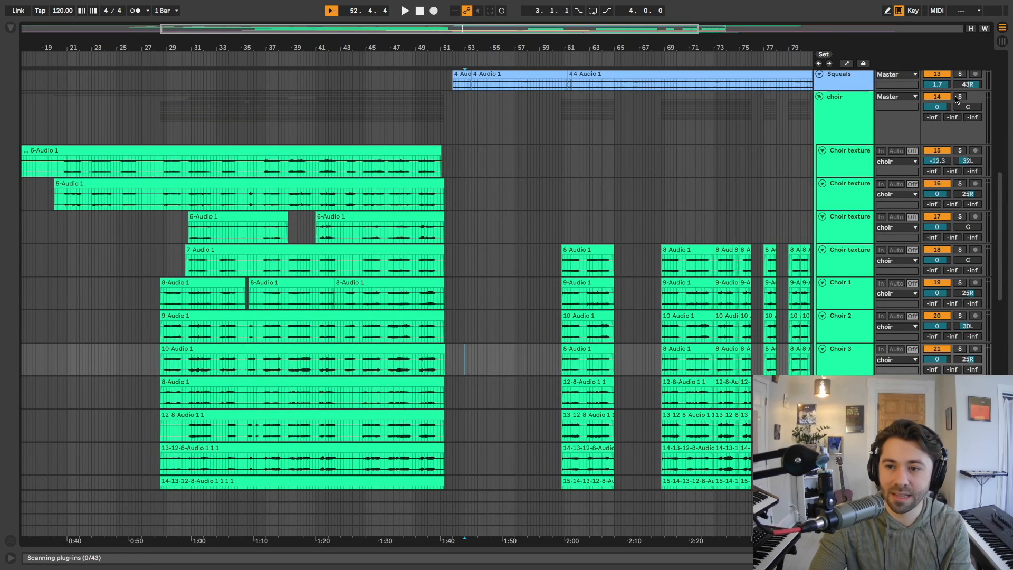
Solo the choir group together with Lead Synth and Vibes EP 5 and play it from bar 28 to bar 43
scroll(843, 142, up, 10)
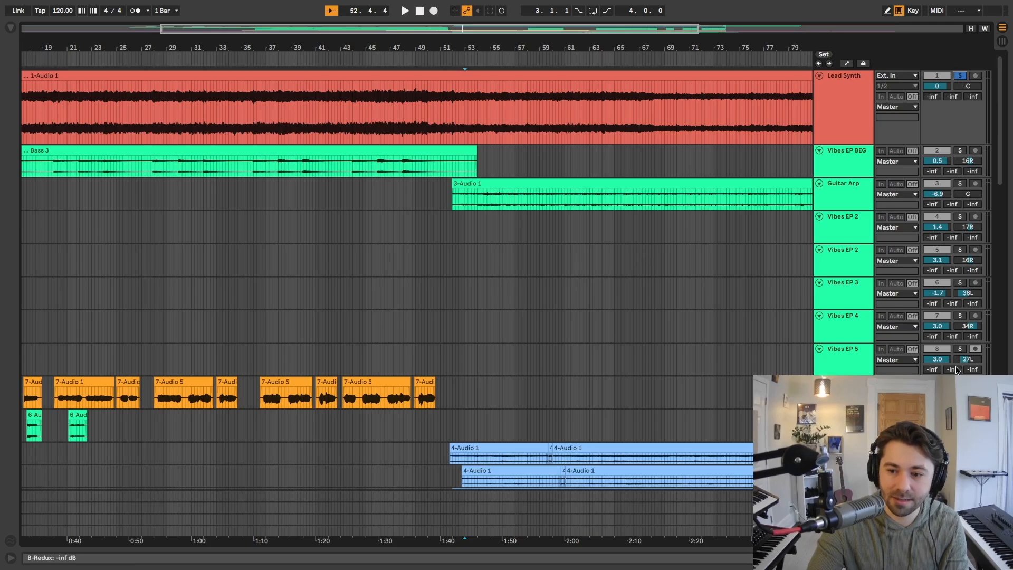
scroll(635, 330, down, 5)
key(space)
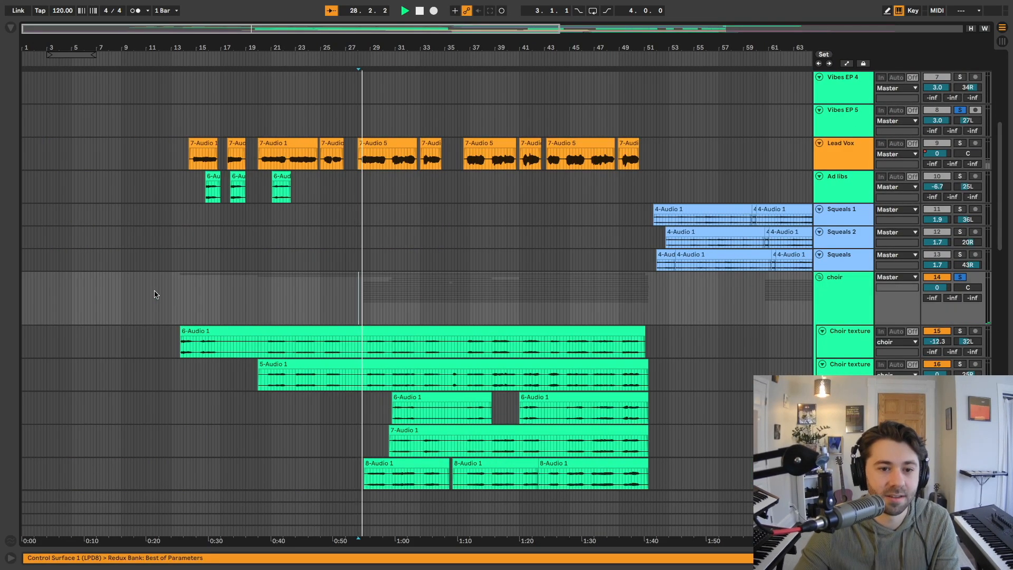
scroll(155, 294, down, 3)
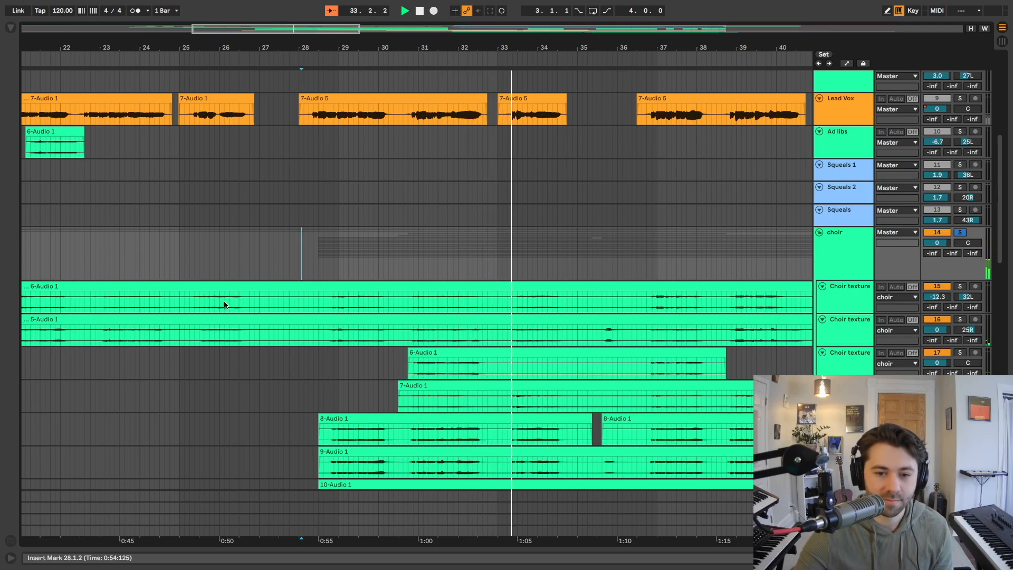
scroll(383, 349, down, 3)
scroll(384, 349, down, 8)
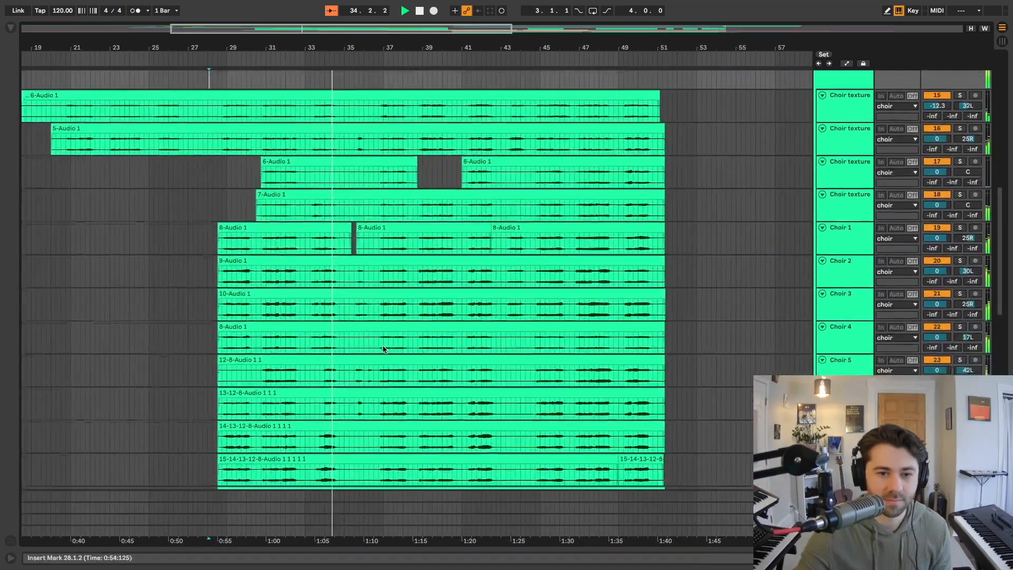
scroll(383, 349, down, 1)
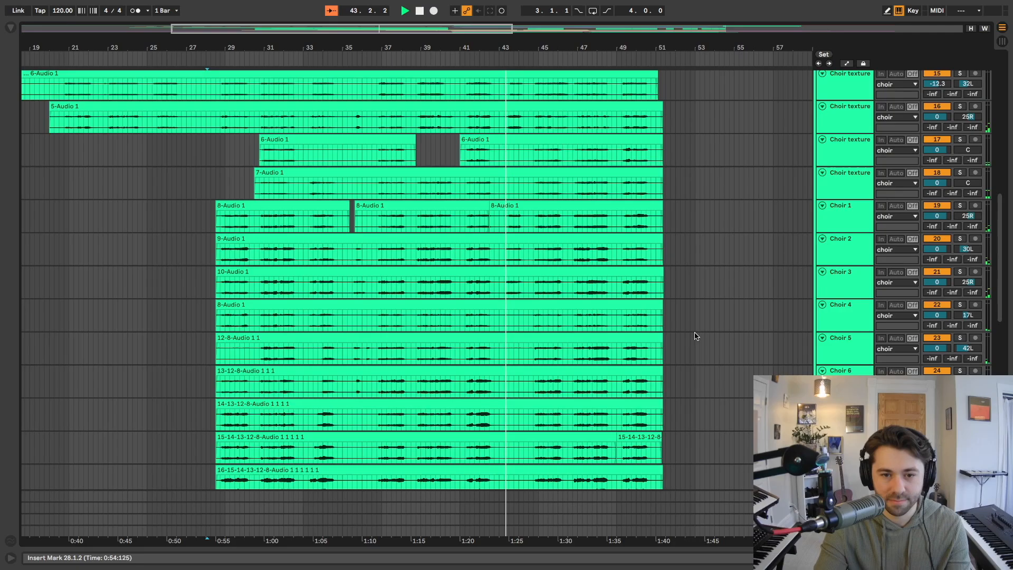
key(space)
Look back over the lead tracks and select the Bows ROOT, Bows 3rd and Bows 5TH tracks below the choir
click(517, 350)
scroll(508, 351, up, 15)
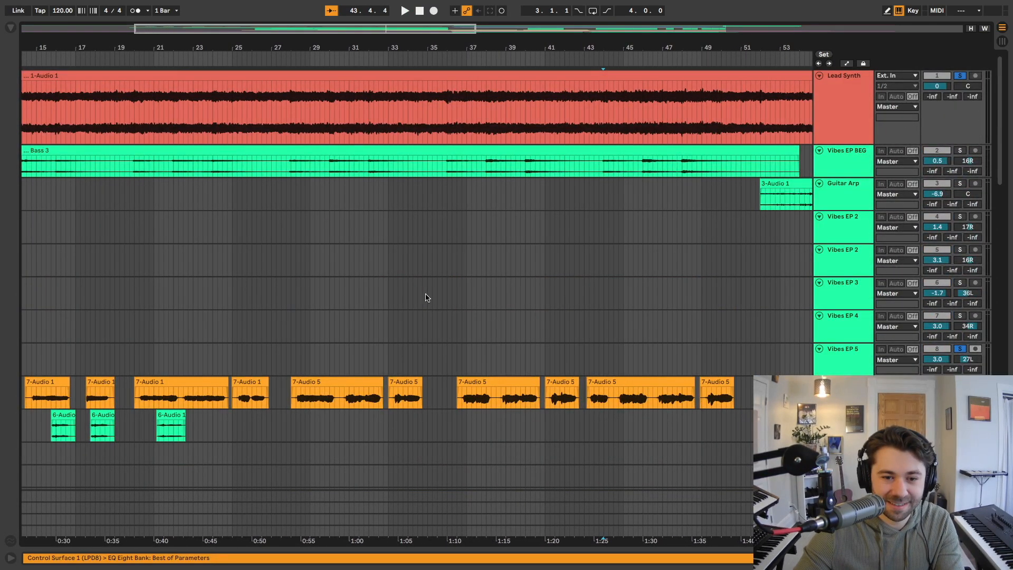
click(426, 297)
click(430, 326)
scroll(429, 326, down, 2)
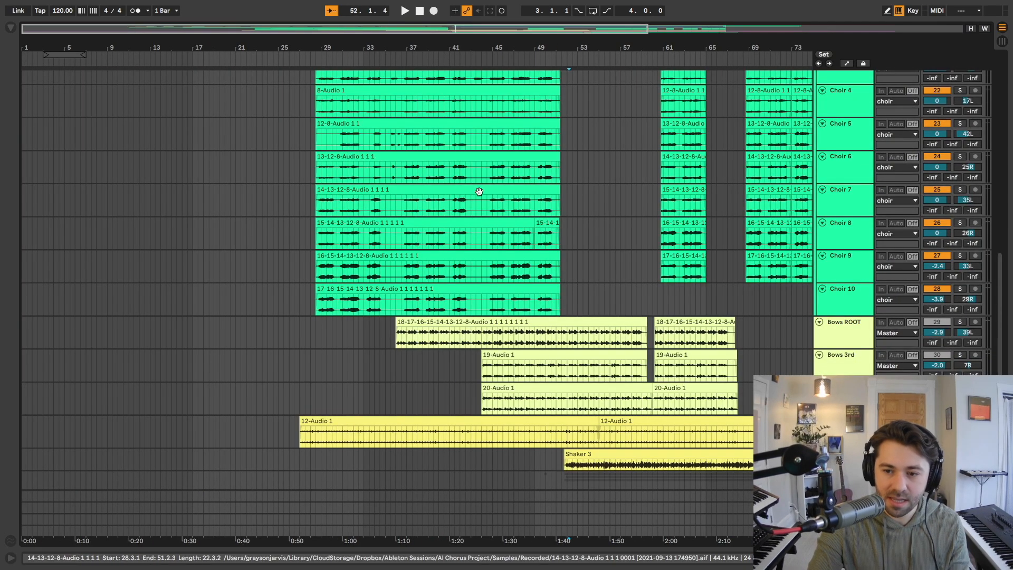
click(836, 325)
click(854, 372)
click(853, 393)
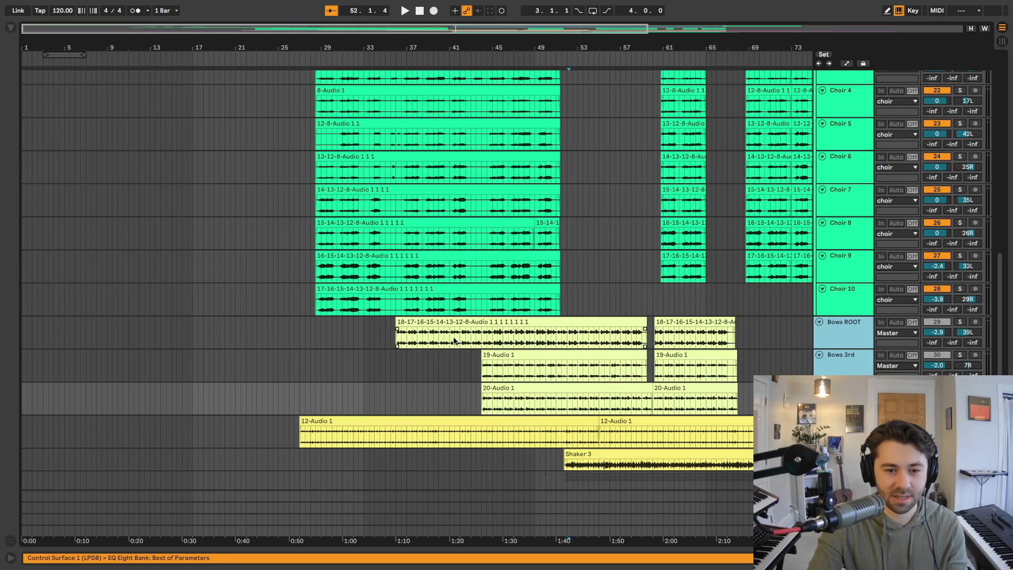
Turn off all solos and play the full mix from about bar 33 to bar 46, listening to the Bows tracks enter
click(392, 335)
scroll(475, 222, up, 10)
scroll(571, 113, down, 6)
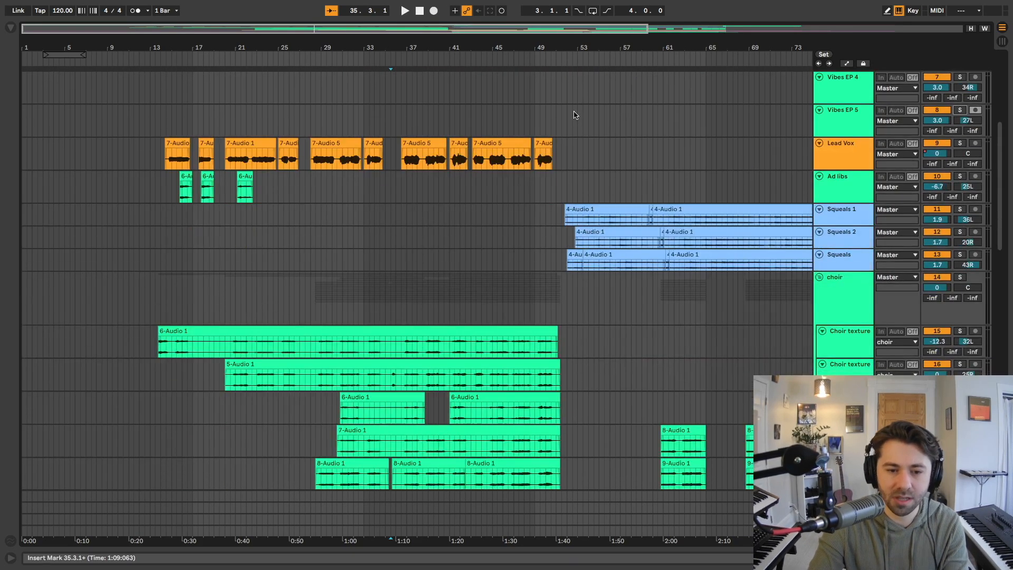
scroll(575, 114, down, 8)
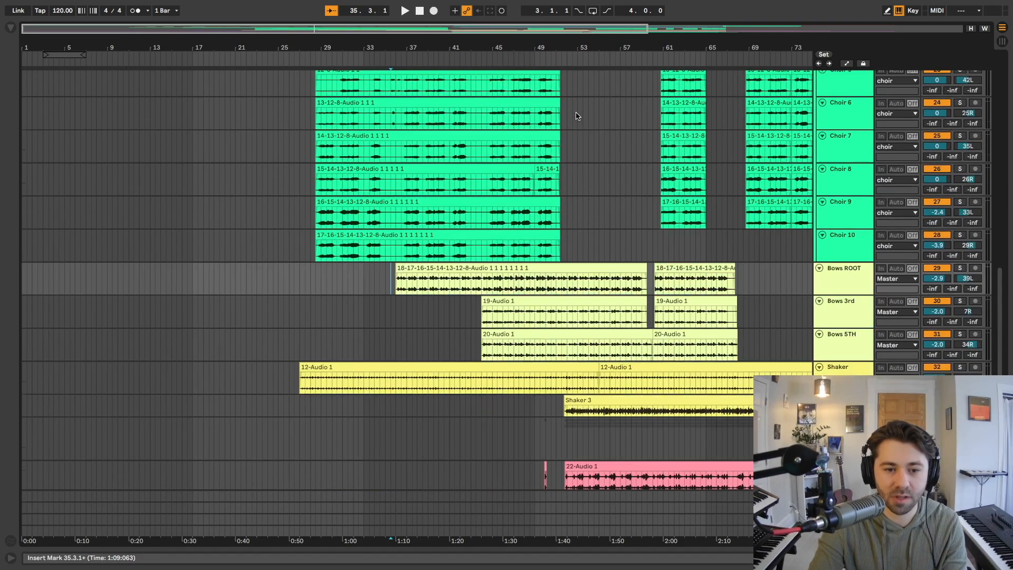
key(space)
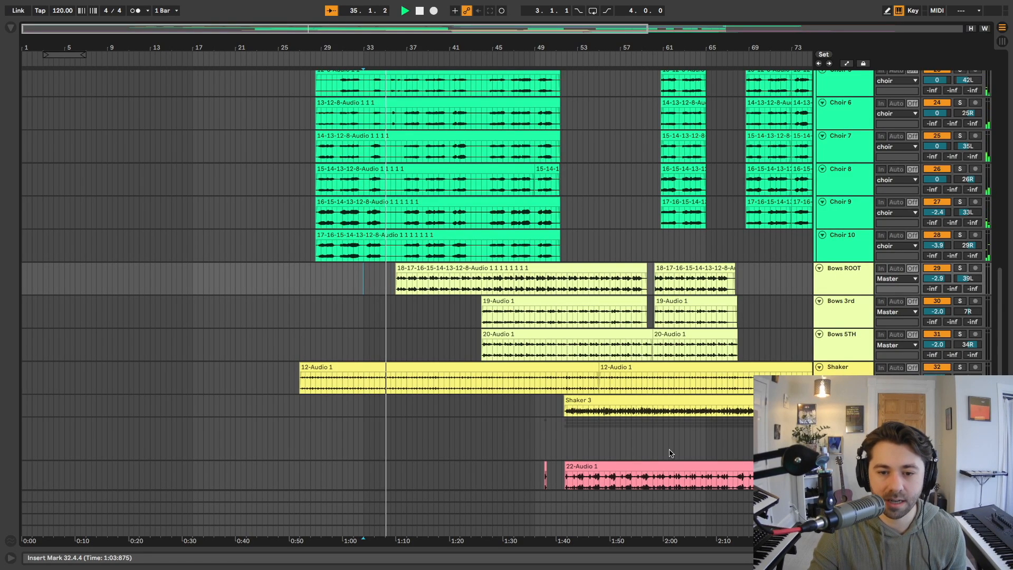
key(plus)
key(plus)
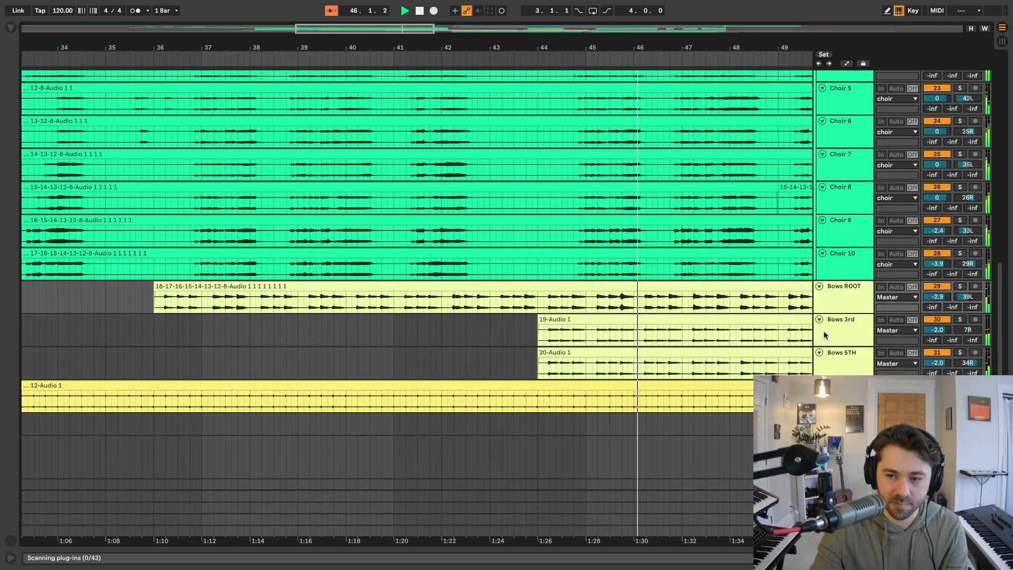
scroll(666, 443, right, 5)
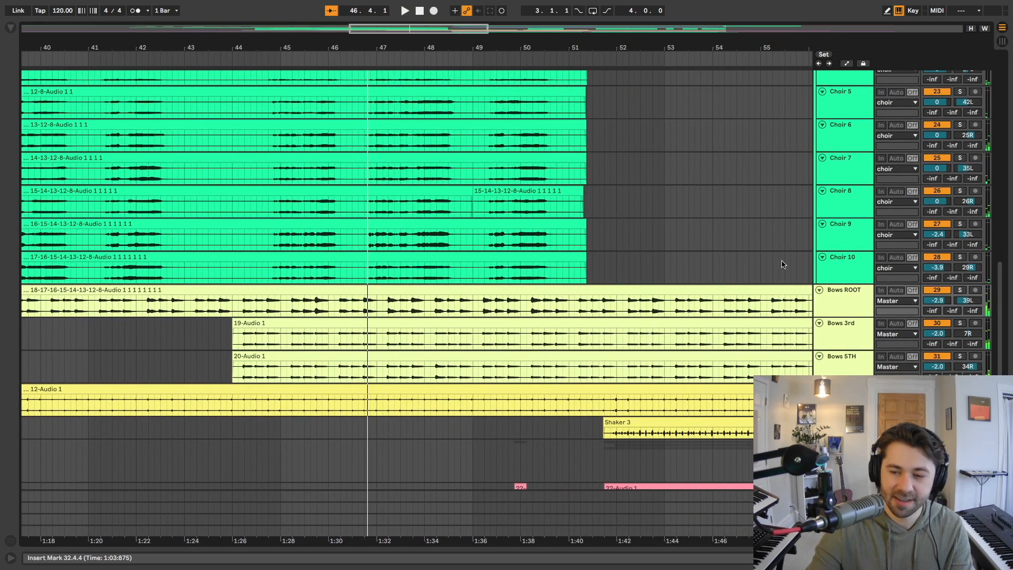
Solo the Bows ROOT, Bows 3rd and Bows 5TH tracks and play them from bar 44 to bar 50
drag(845, 291, 843, 361)
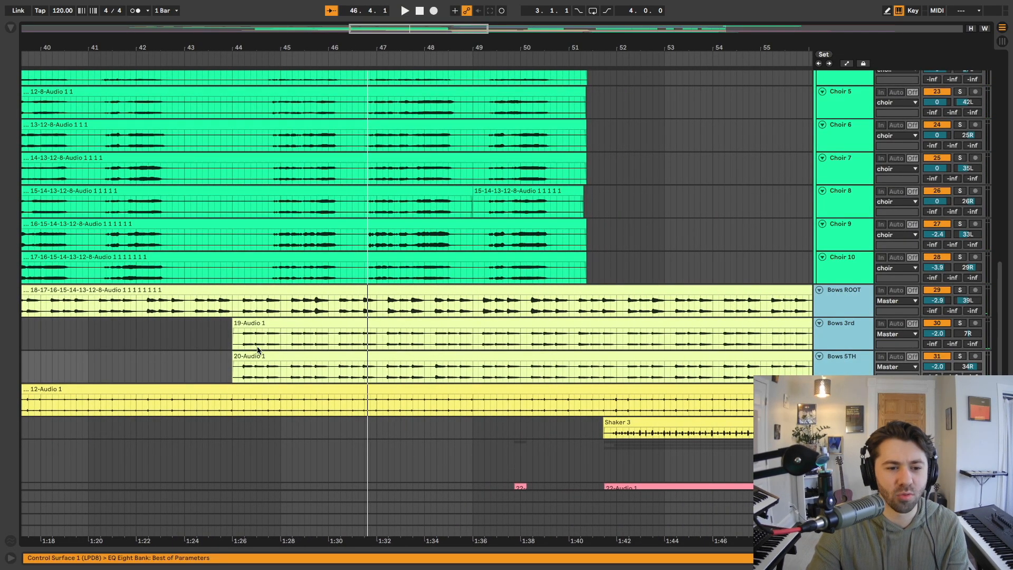
key(s)
click(245, 302)
key(space)
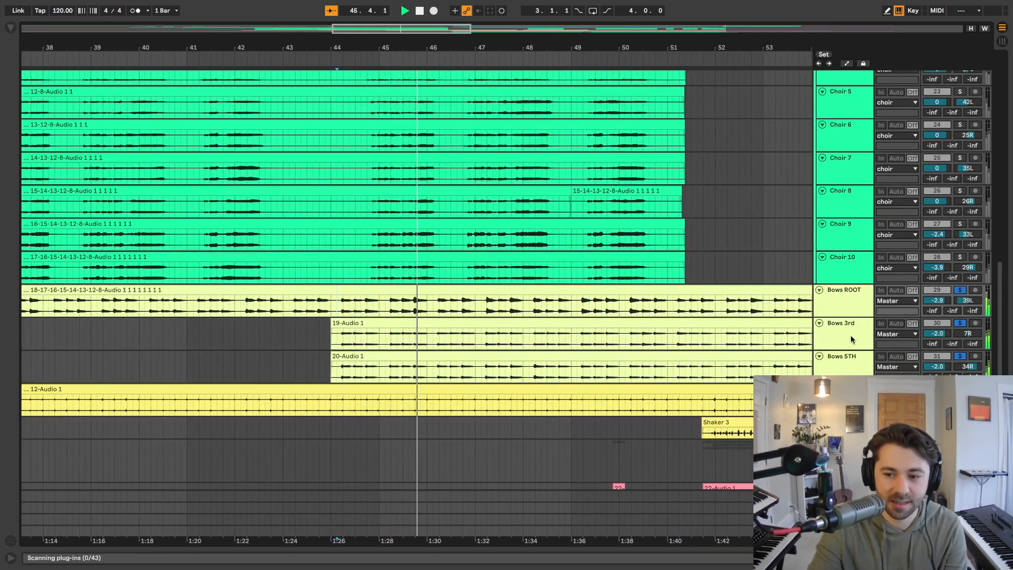
click(849, 336)
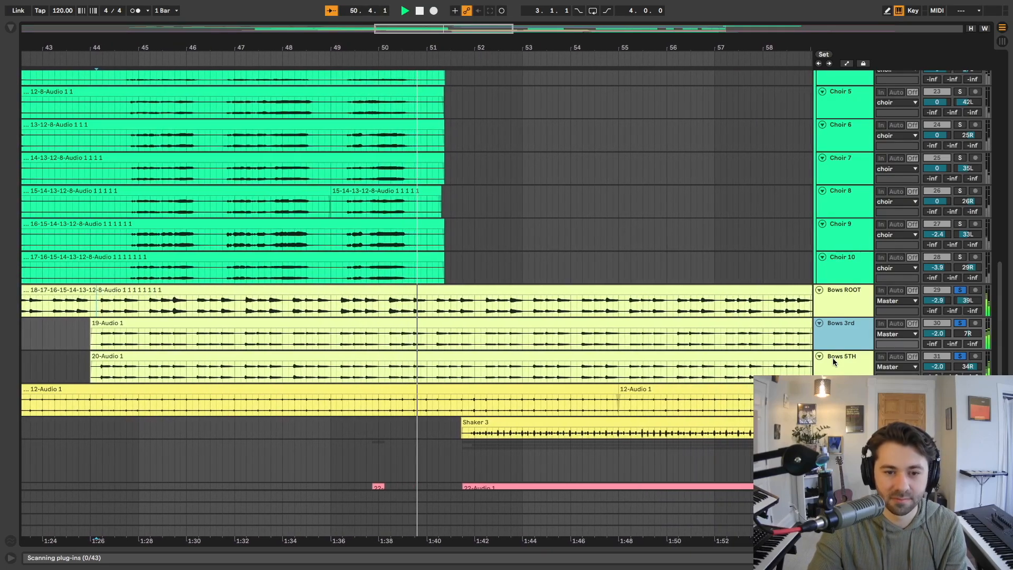
key(space)
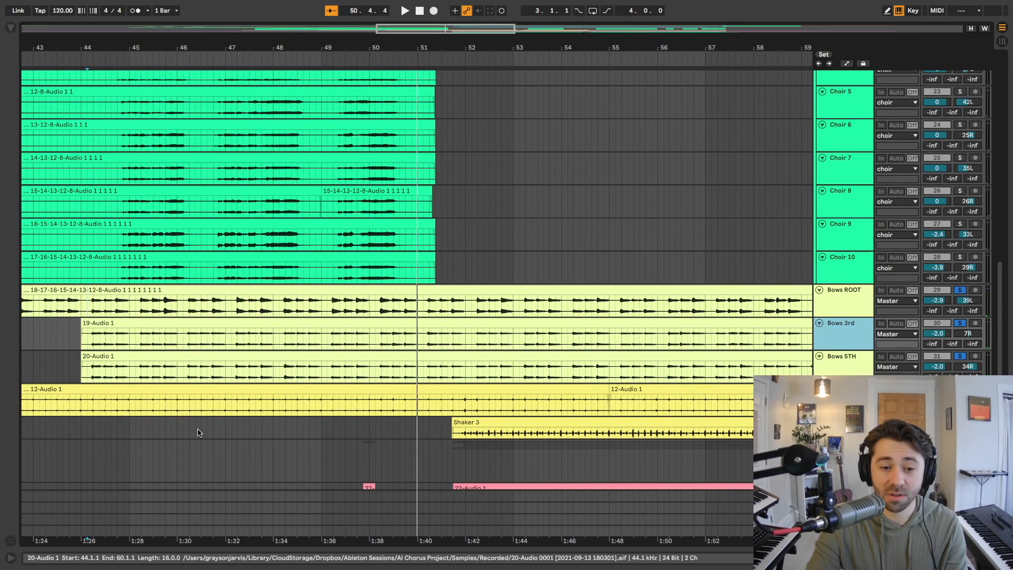
Turn off the Bows solos and play the full mix from bar 26 to bar 48, following the Shaker entrance and neighbouring tracks
scroll(318, 430, left, 5)
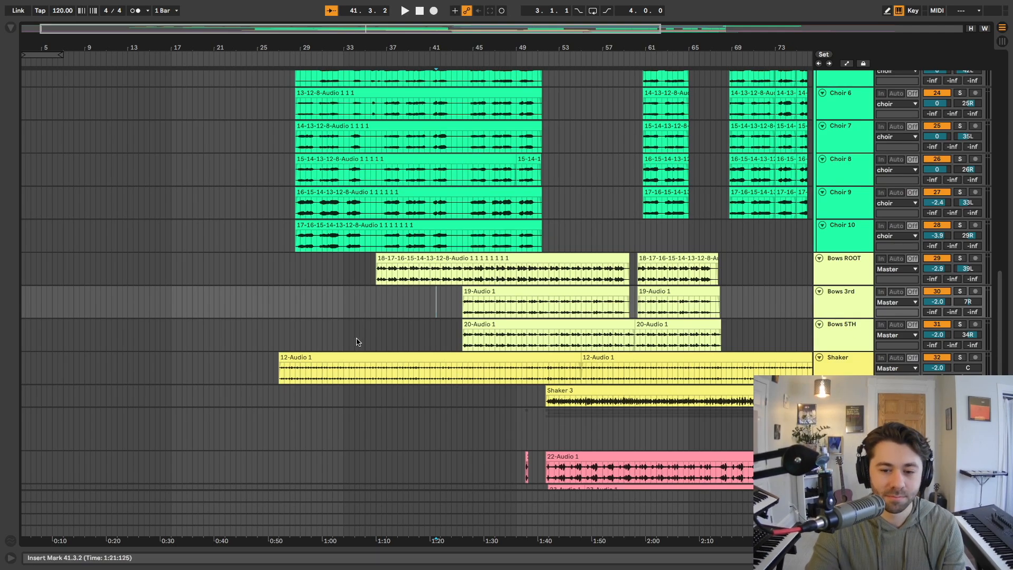
click(267, 368)
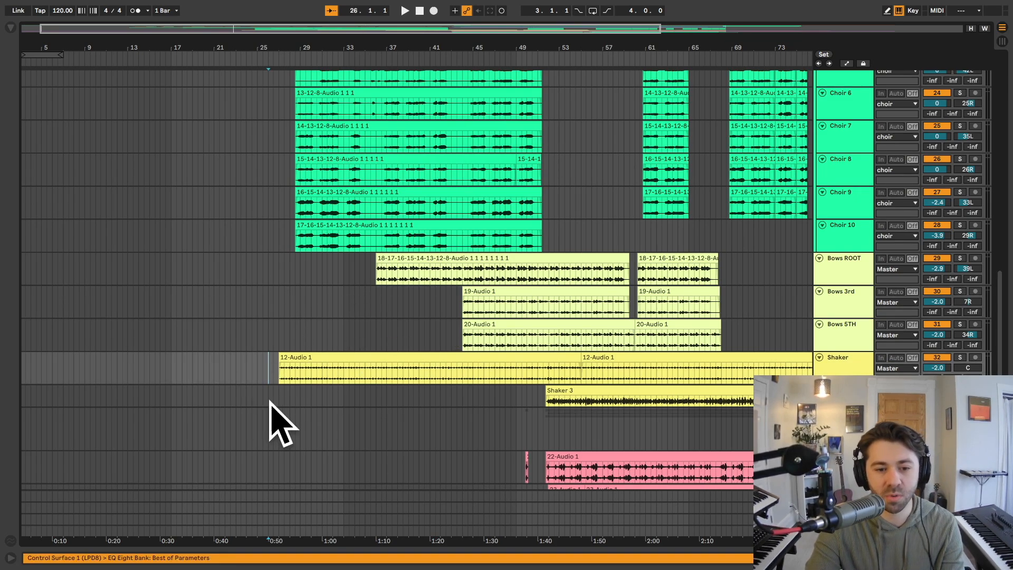
key(space)
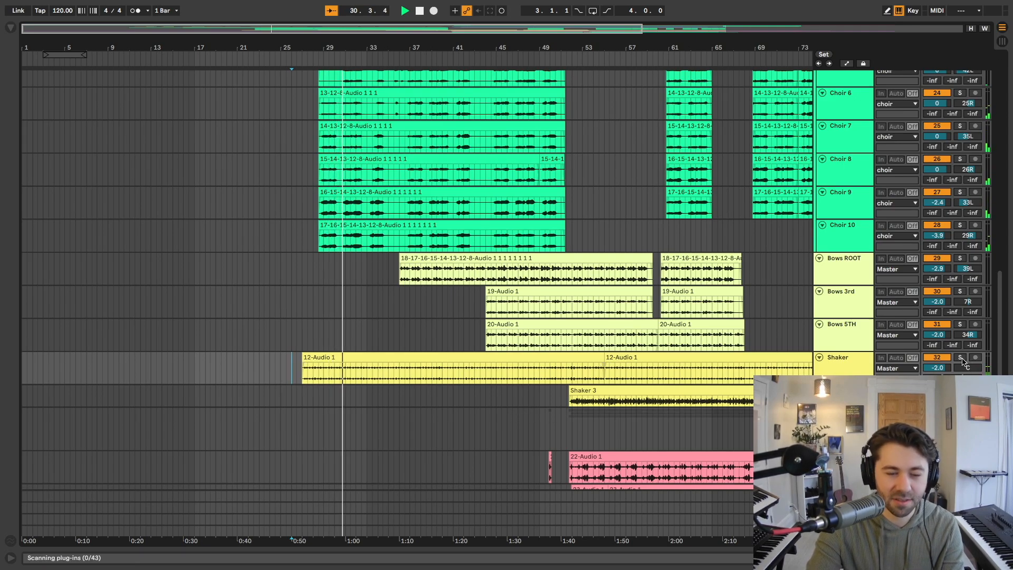
scroll(476, 395, down, 4)
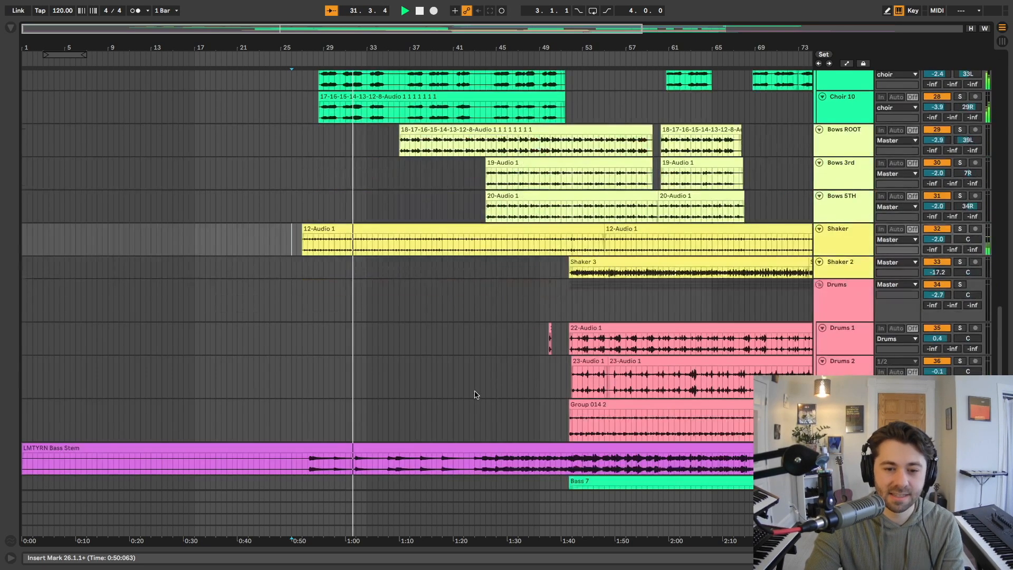
scroll(476, 394, down, 3)
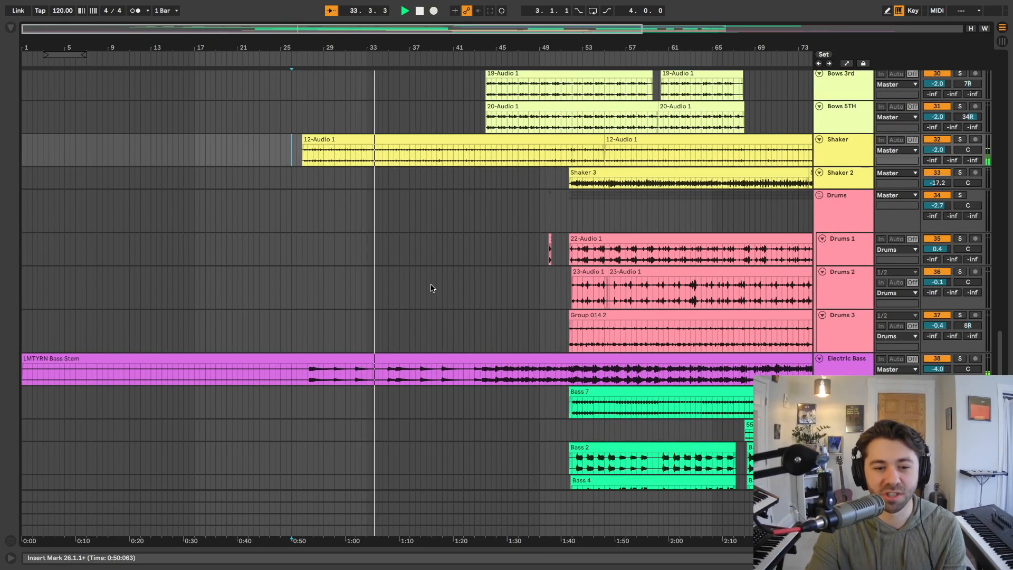
scroll(368, 253, up, 4)
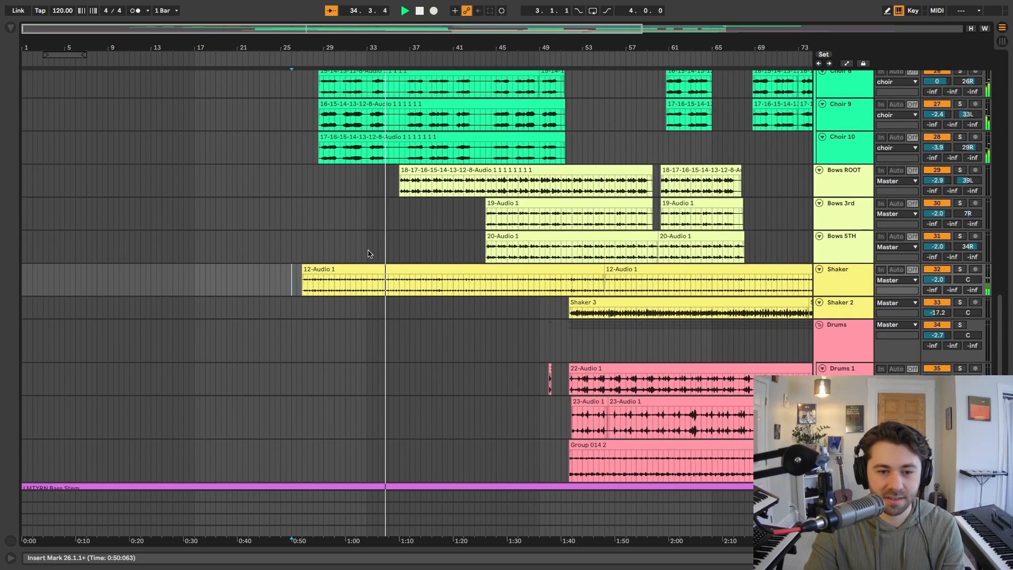
scroll(368, 253, down, 3)
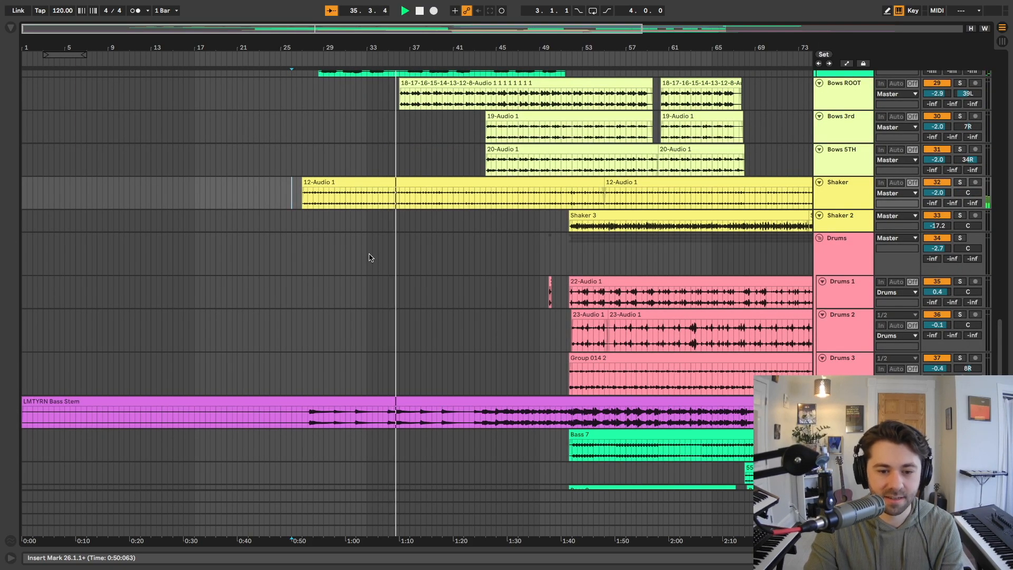
scroll(368, 259, up, 3)
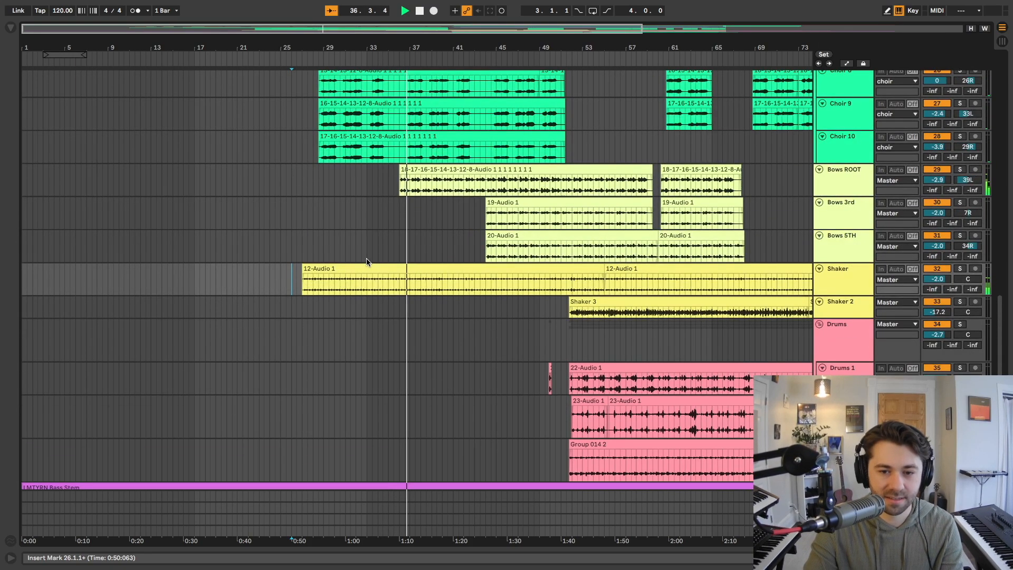
scroll(366, 262, down, 3)
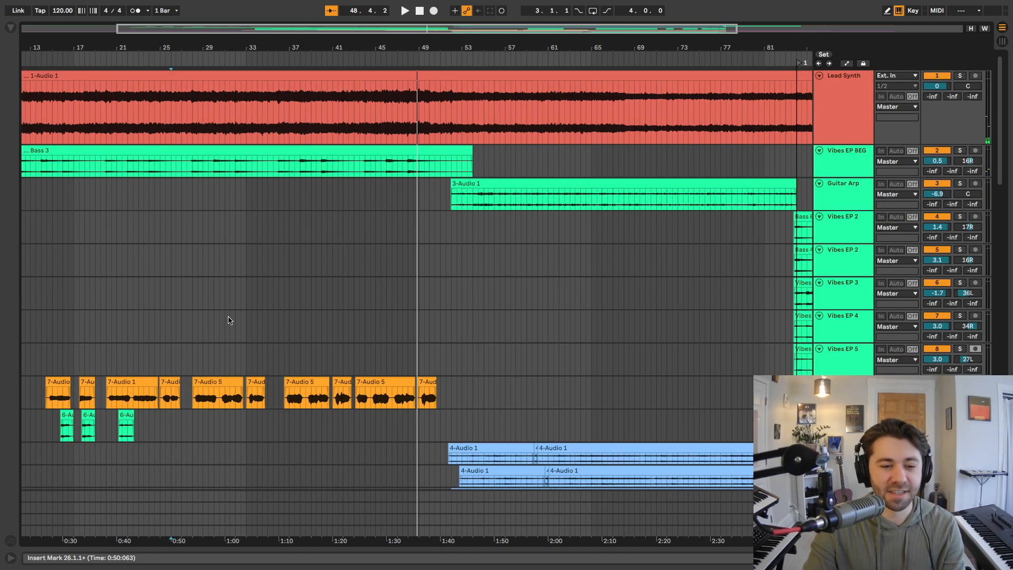
Review the arrangement from its opening bars, going from the Lead Synth and Vibes tracks through the vocals and choir layers
scroll(229, 320, left, 5)
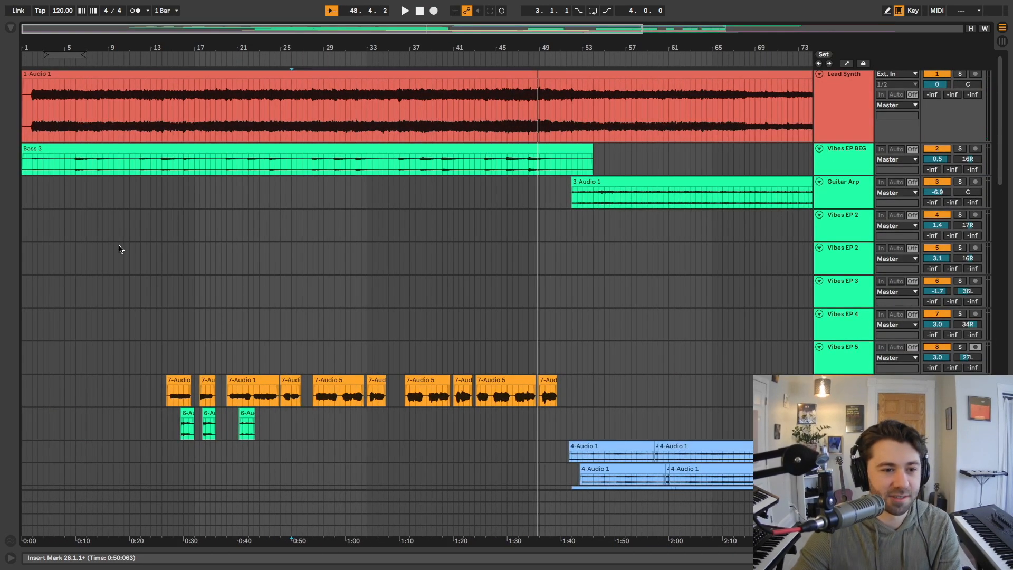
click(64, 192)
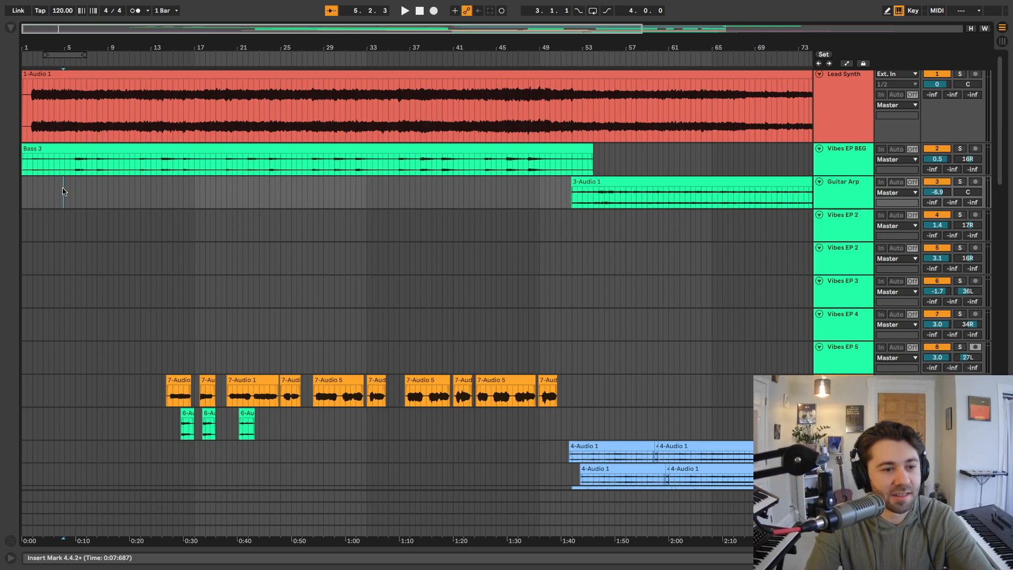
scroll(301, 148, down, 1)
scroll(300, 148, up, 1)
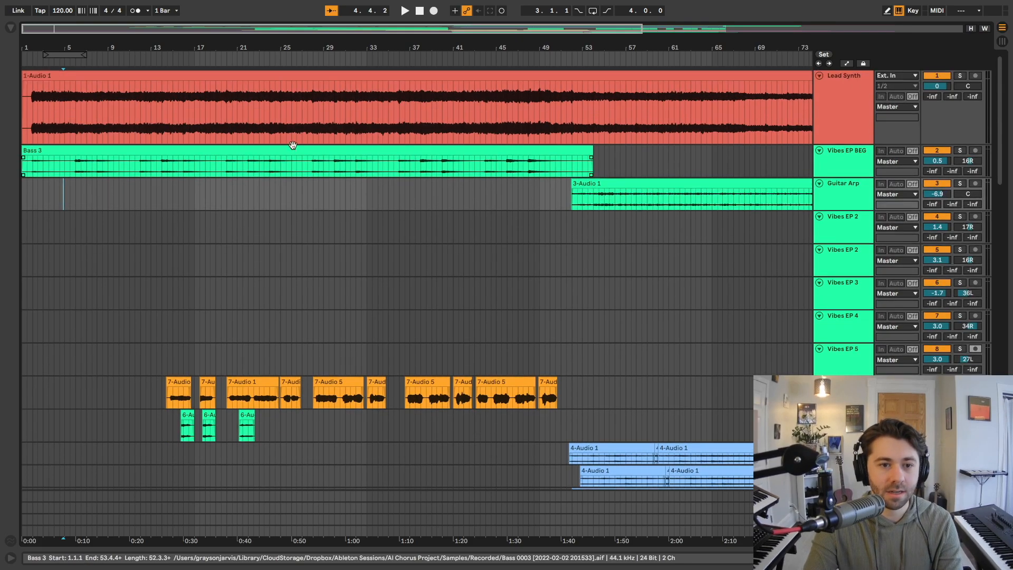
scroll(252, 171, down, 3)
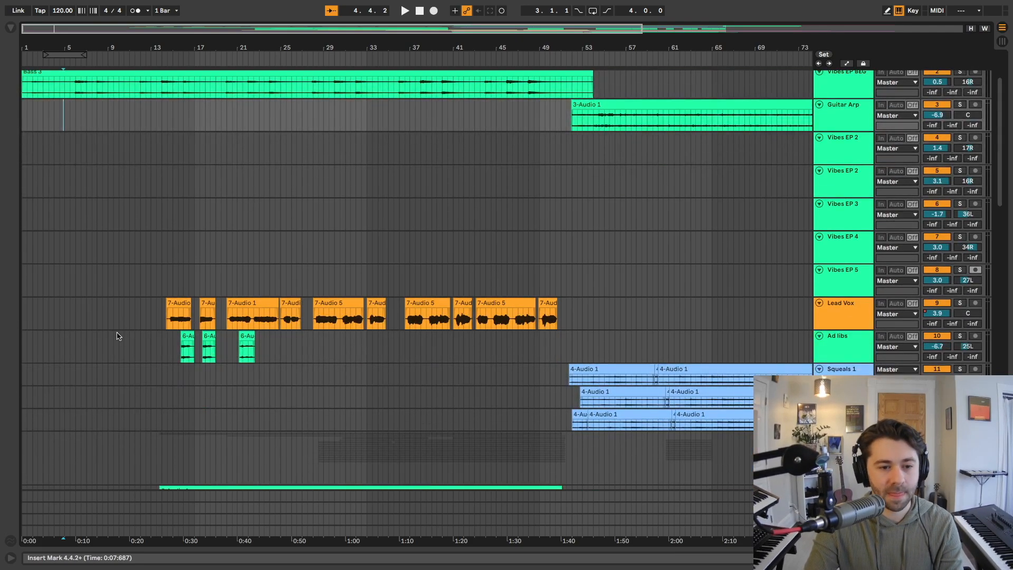
scroll(515, 333, down, 15)
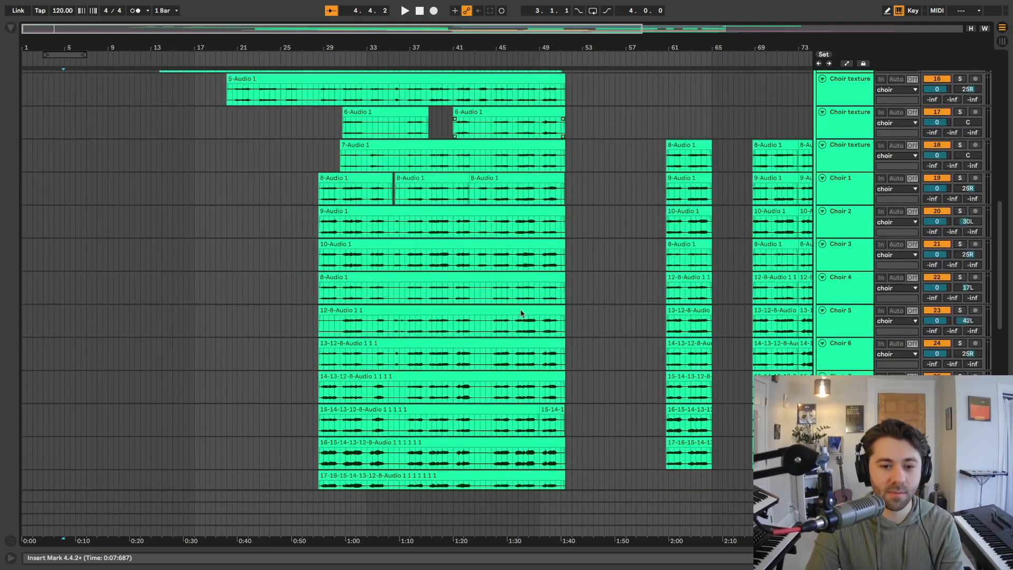
scroll(246, 317, up, 12)
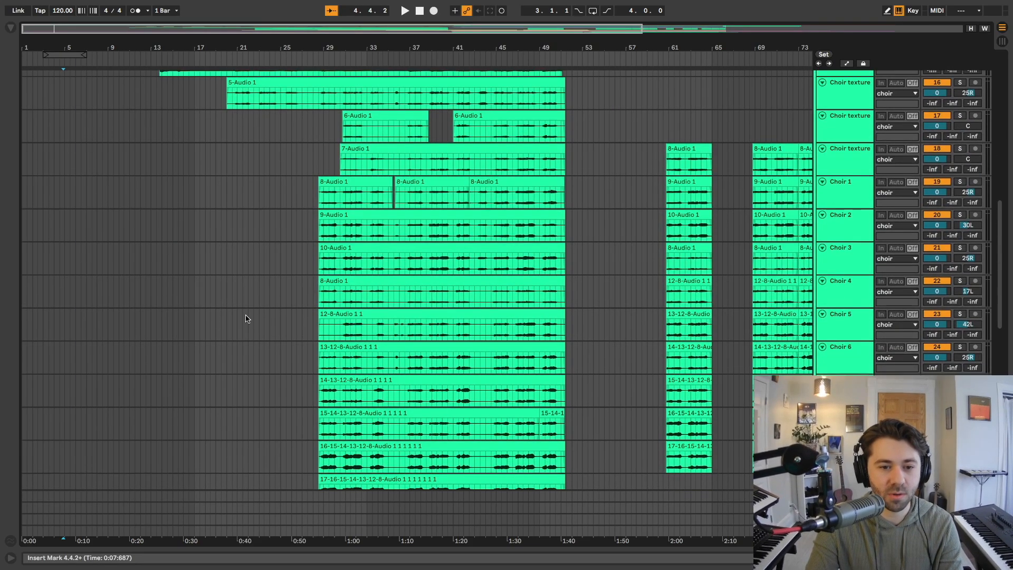
scroll(247, 318, up, 4)
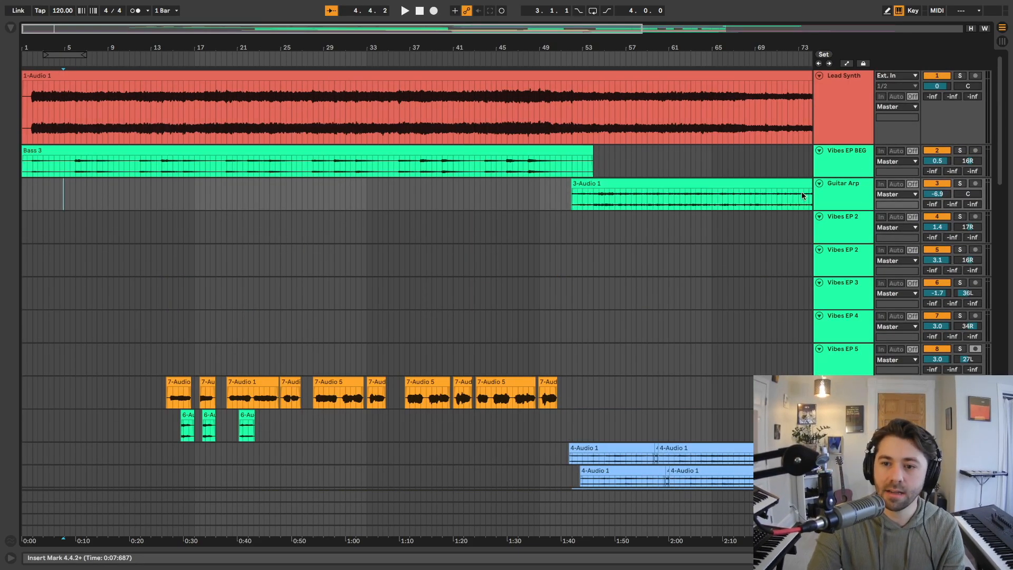
Solo the Vibes EP BEG track and play it from the start of the song
click(849, 157)
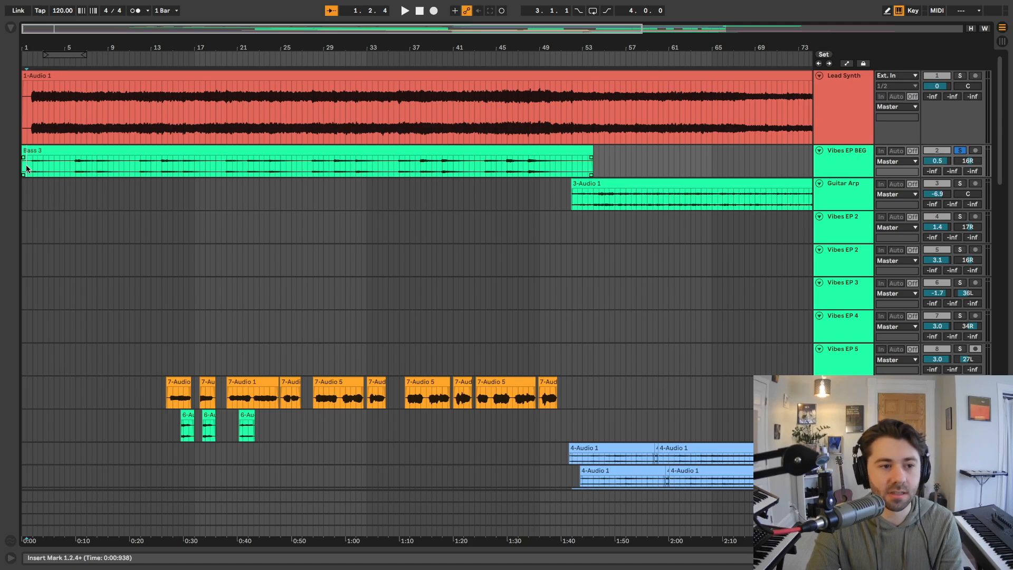
key(space)
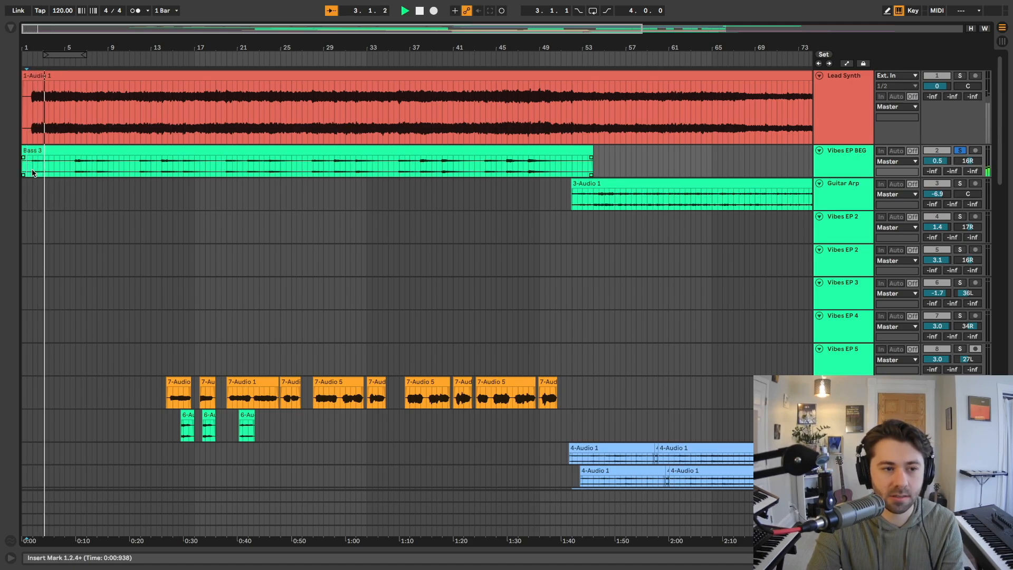
Play the soloed Vibes EP BEG track from bar 5, add the Lead Synth to the solo, and replay both from bar 27
click(69, 167)
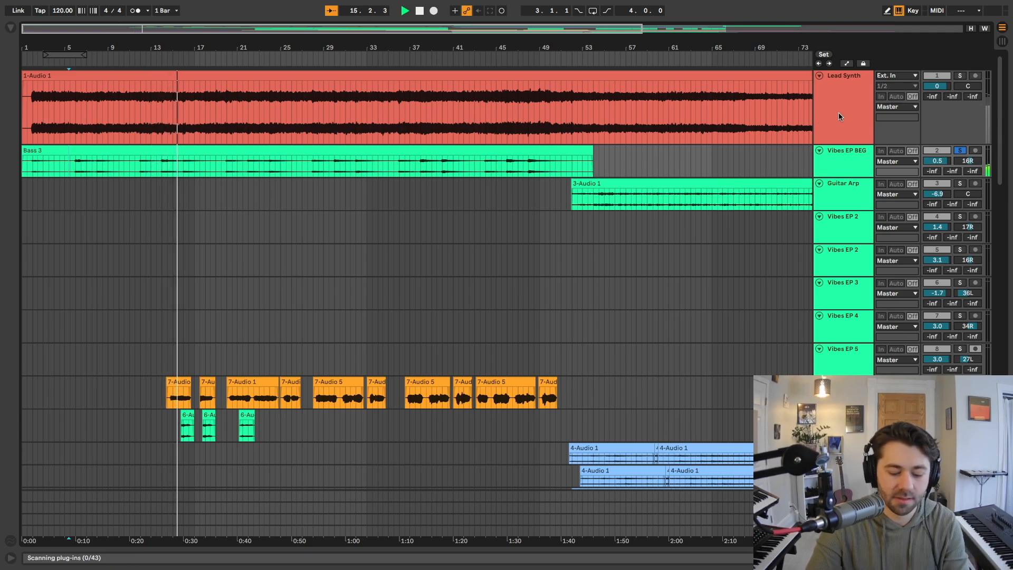
click(960, 77)
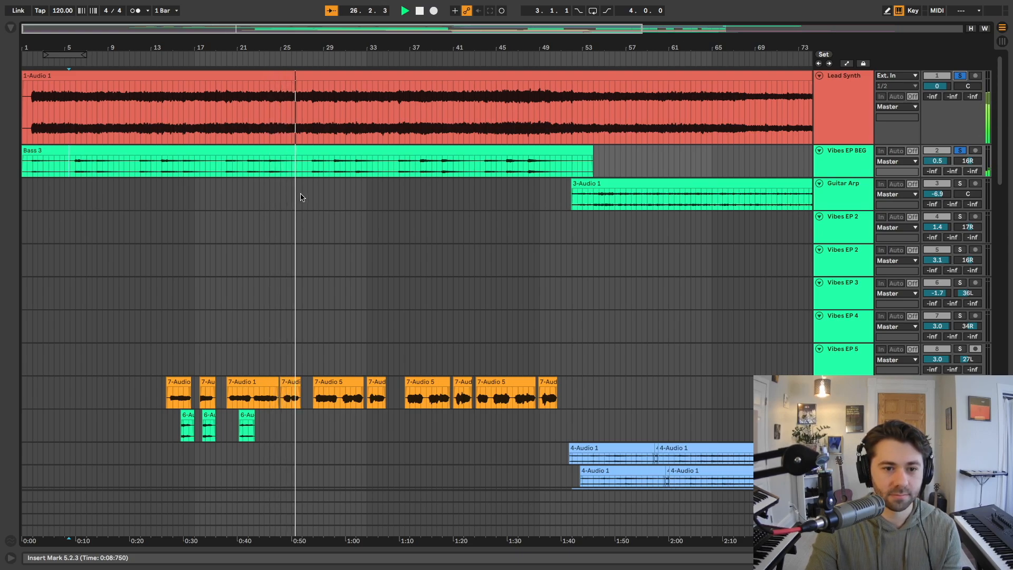
key(space)
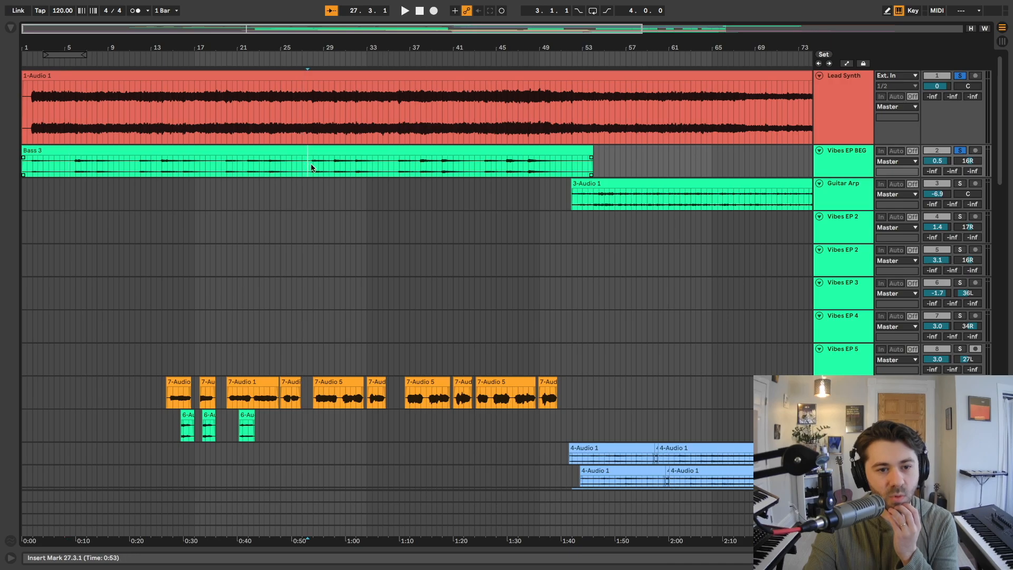
key(space)
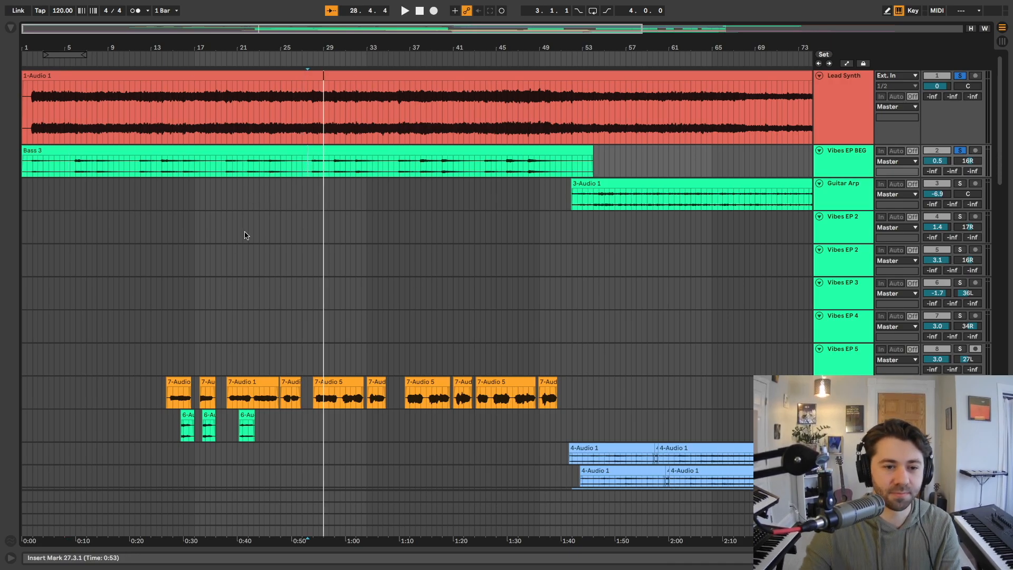
Examine the arrangement around bars 28 to 44, comparing the bass and drum tracks, choir layers, lead vocals and vibes tracks
scroll(244, 235, down, 15)
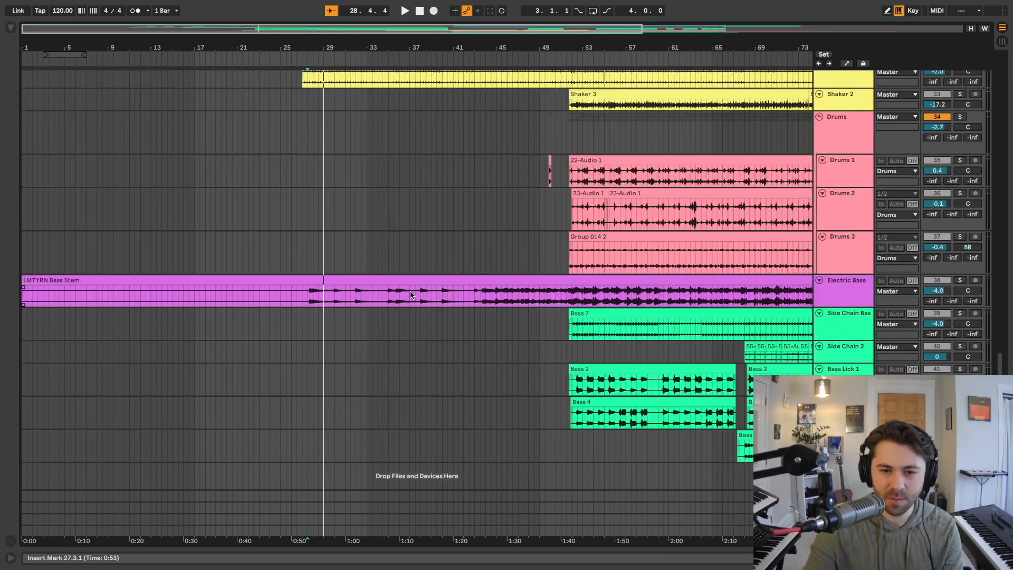
scroll(448, 311, up, 15)
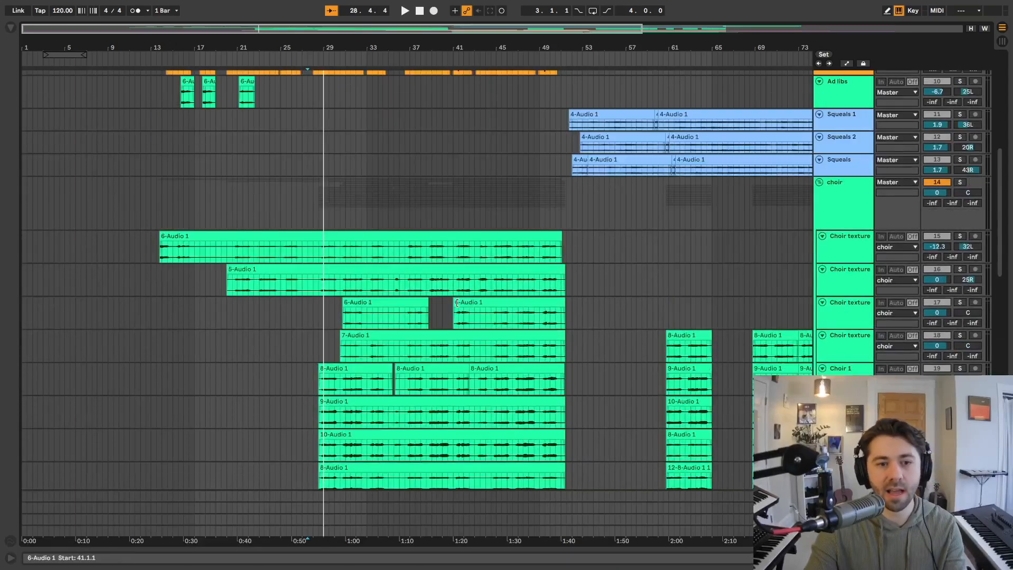
scroll(451, 299, up, 4)
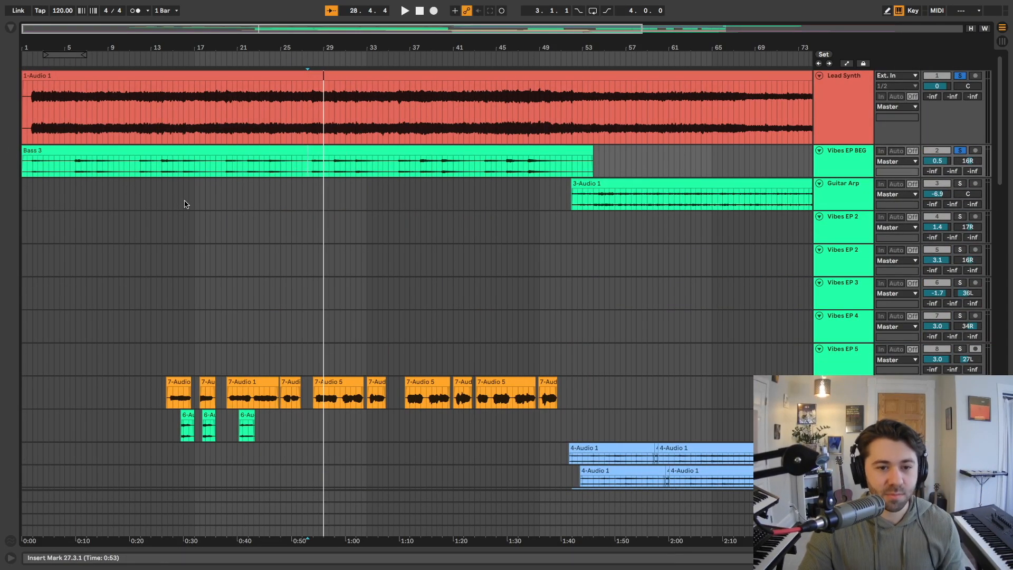
scroll(211, 204, down, 5)
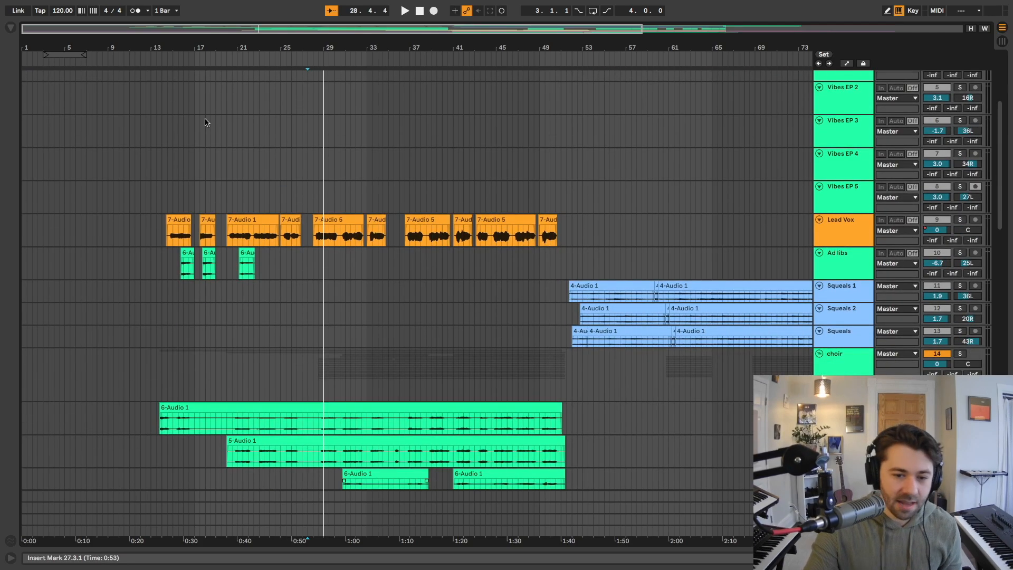
scroll(485, 288, down, 8)
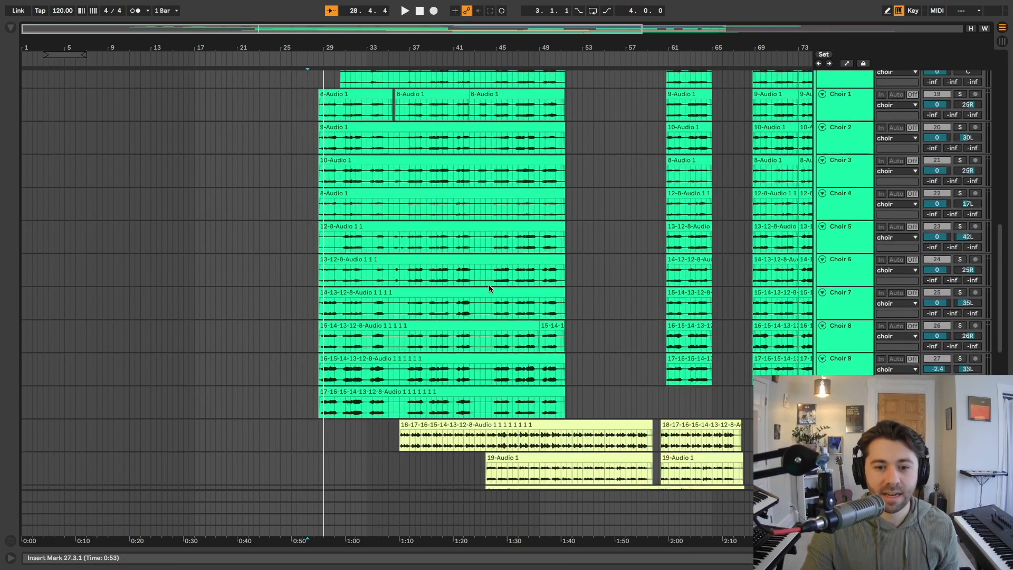
click(484, 305)
click(485, 272)
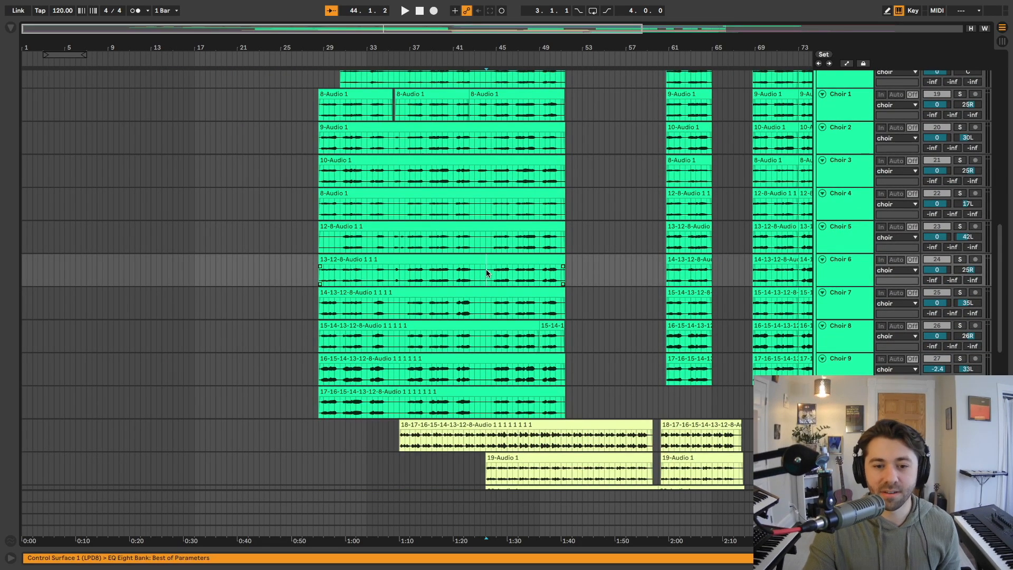
click(485, 242)
scroll(485, 242, up, 12)
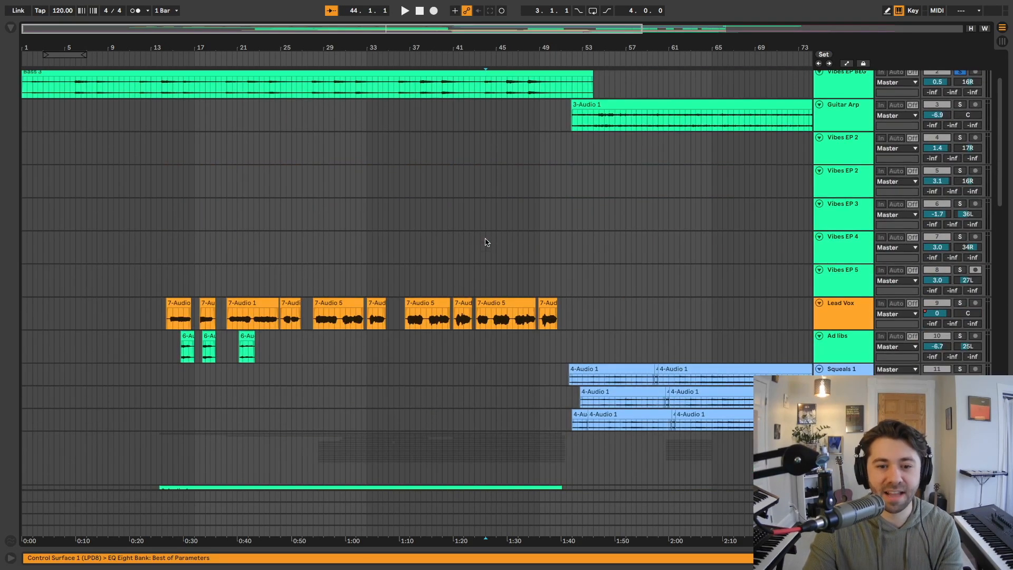
click(486, 242)
click(486, 218)
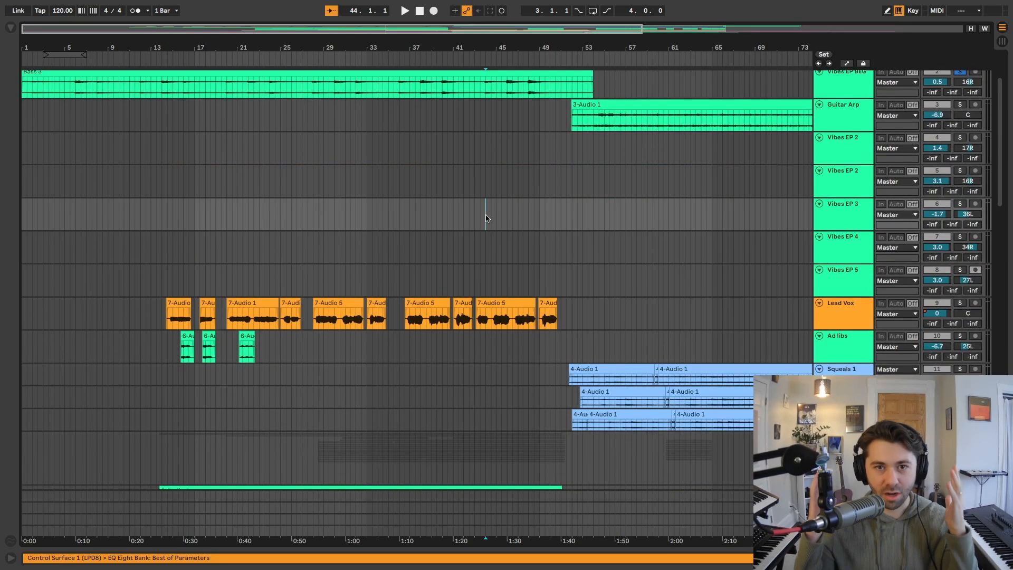
Start playback at bar 49, turn off the Lead Synth and Vibes EP BEG solos, and play the full mix into bar 53
scroll(486, 218, down, 15)
scroll(486, 218, right, 5)
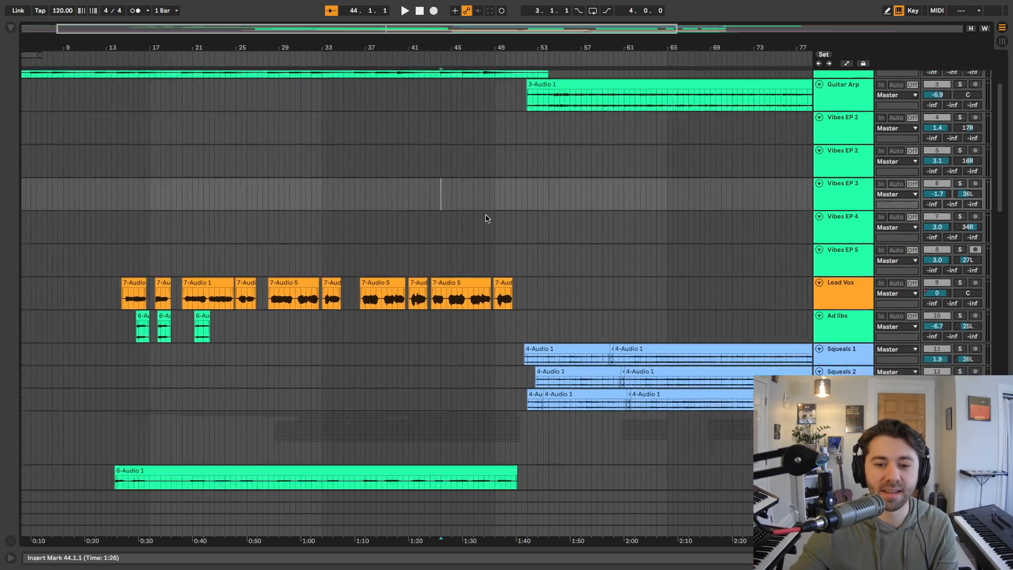
click(361, 210)
click(340, 209)
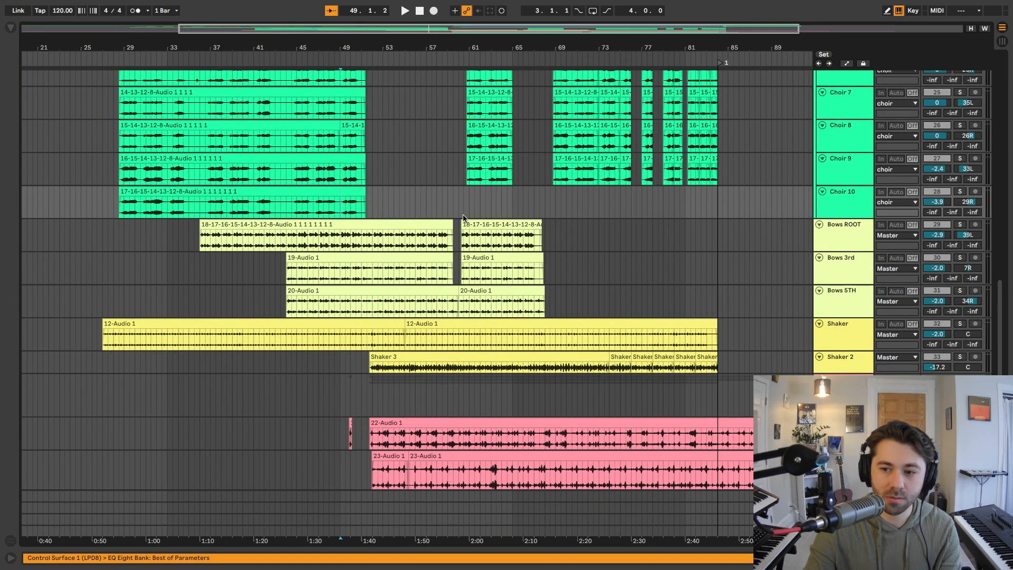
key(space)
scroll(388, 216, left, 2)
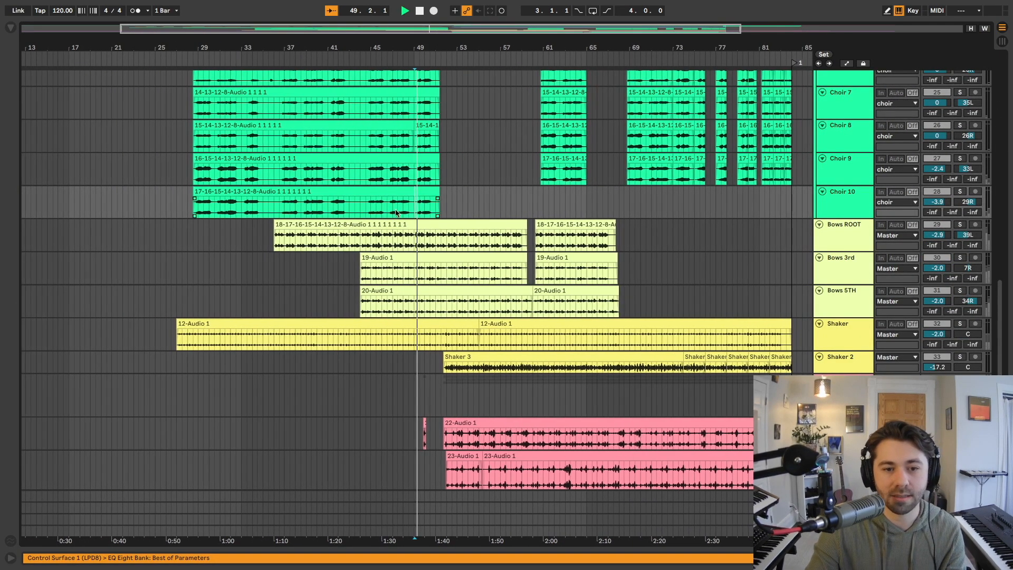
scroll(470, 206, up, 3)
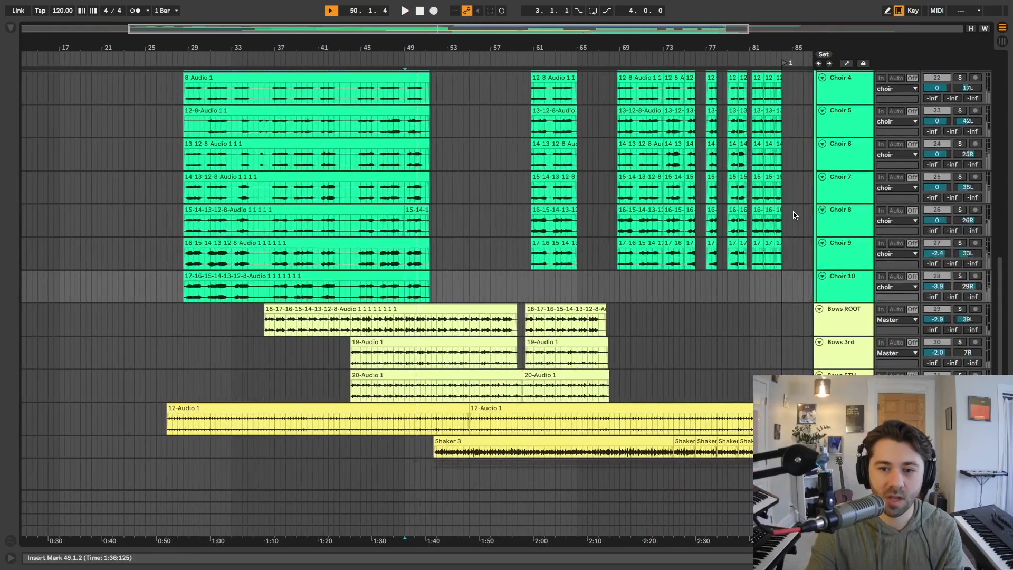
scroll(473, 214, up, 10)
scroll(475, 226, down, 6)
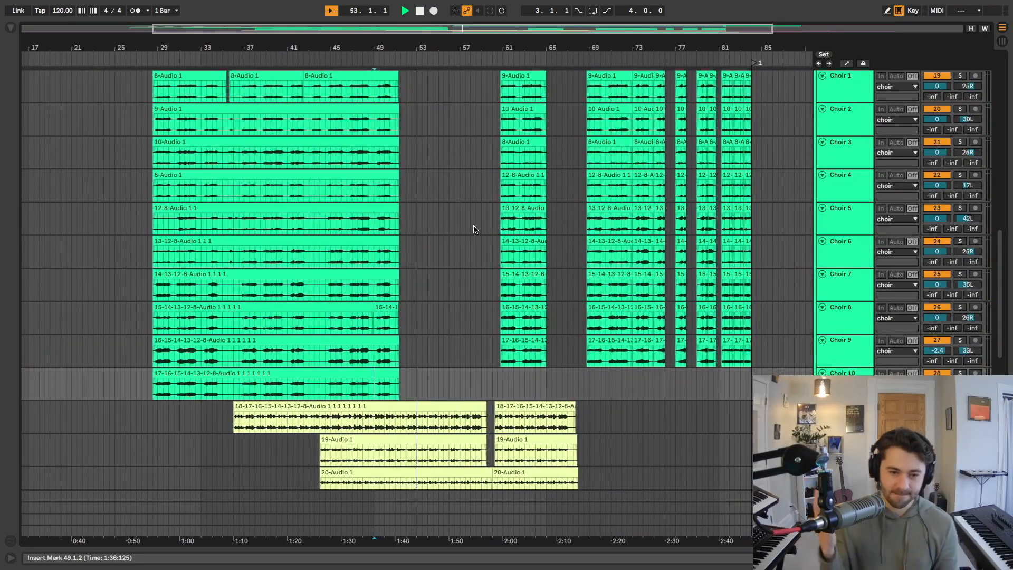
Follow the full mix from bar 53 to bar 60 across the Drums, Electric Bass, Side Chain, choir and Squeals tracks
scroll(413, 299, down, 15)
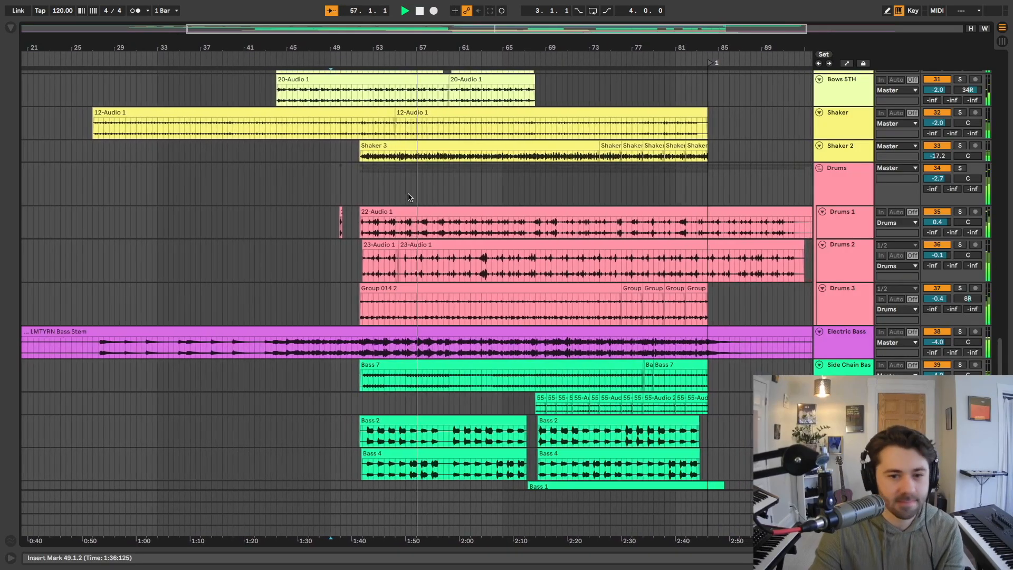
scroll(411, 192, down, 2)
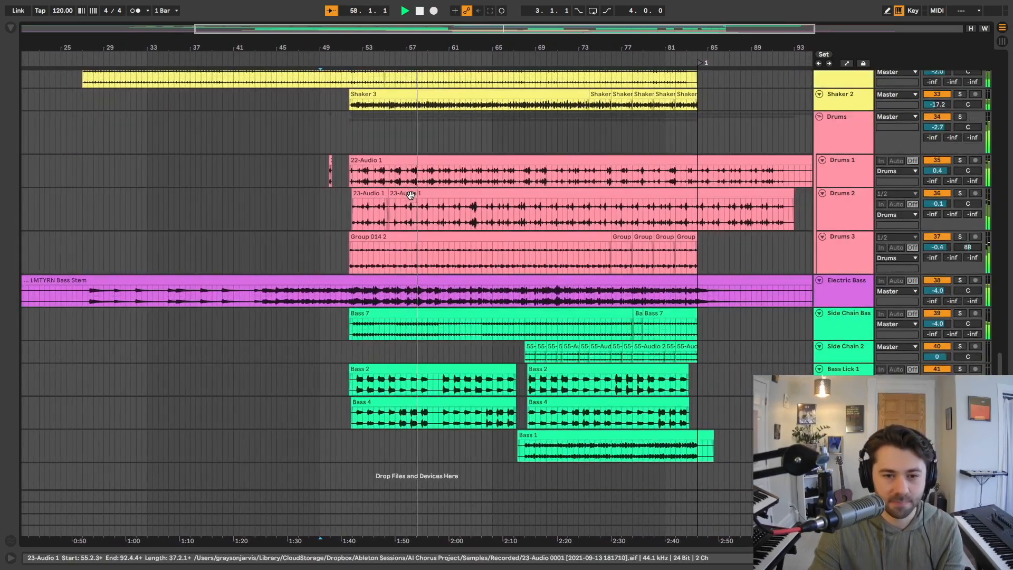
scroll(411, 196, up, 10)
scroll(412, 198, up, 10)
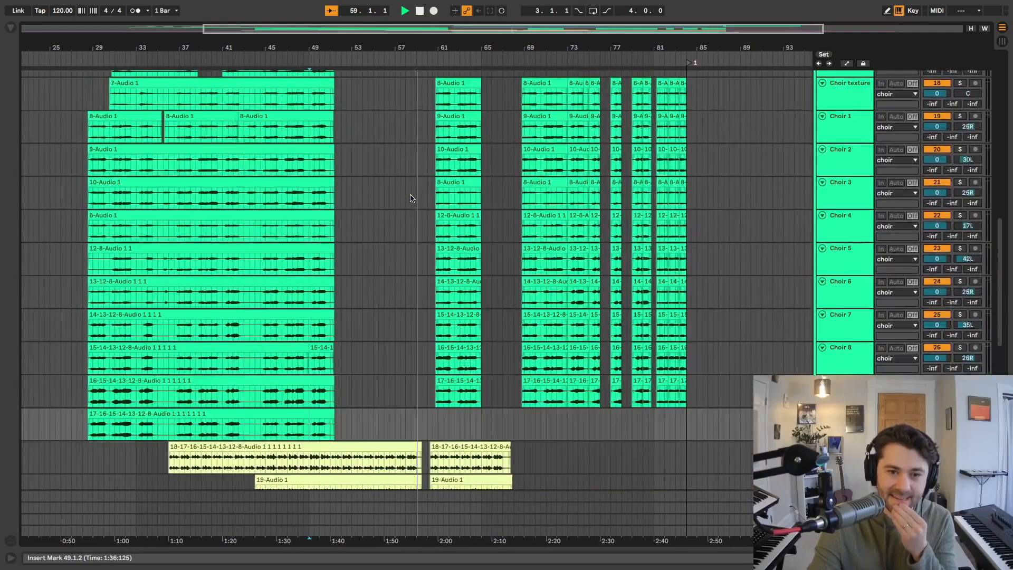
scroll(412, 198, up, 1)
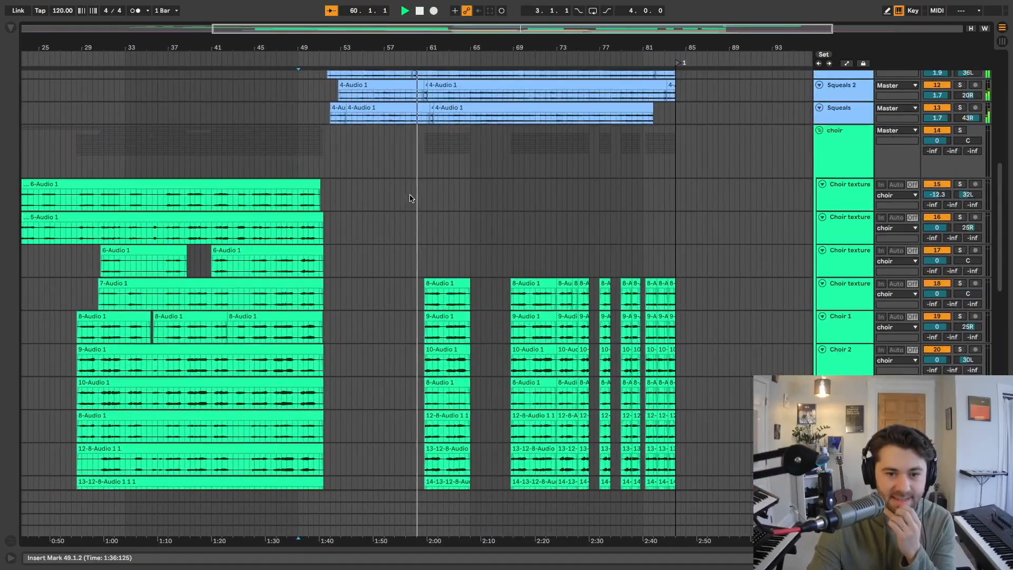
Keep the full mix playing to bar 73, following the returning choir layers and the Guitar Arp and Squeals tracks
scroll(411, 198, down, 2)
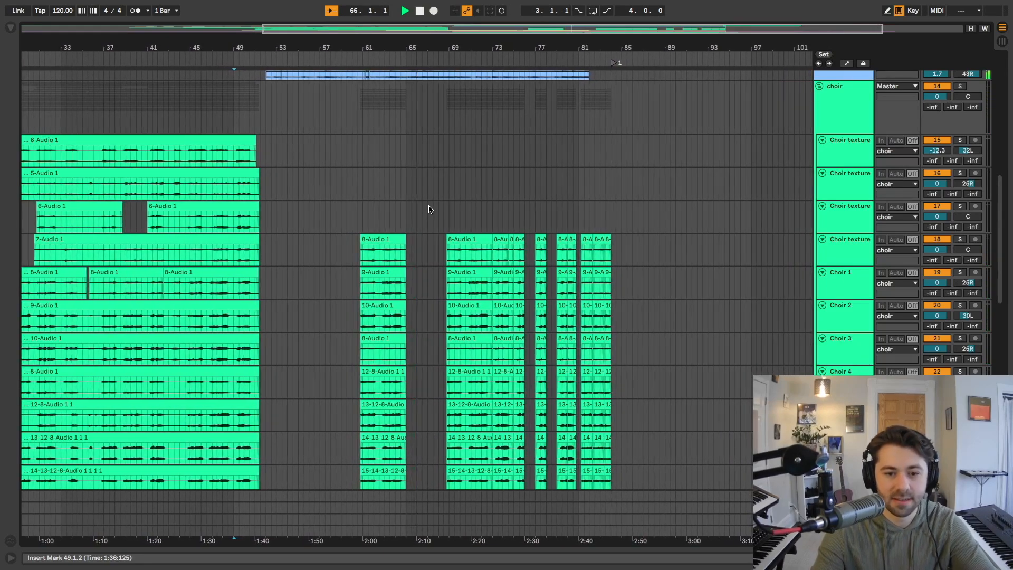
scroll(428, 209, down, 1)
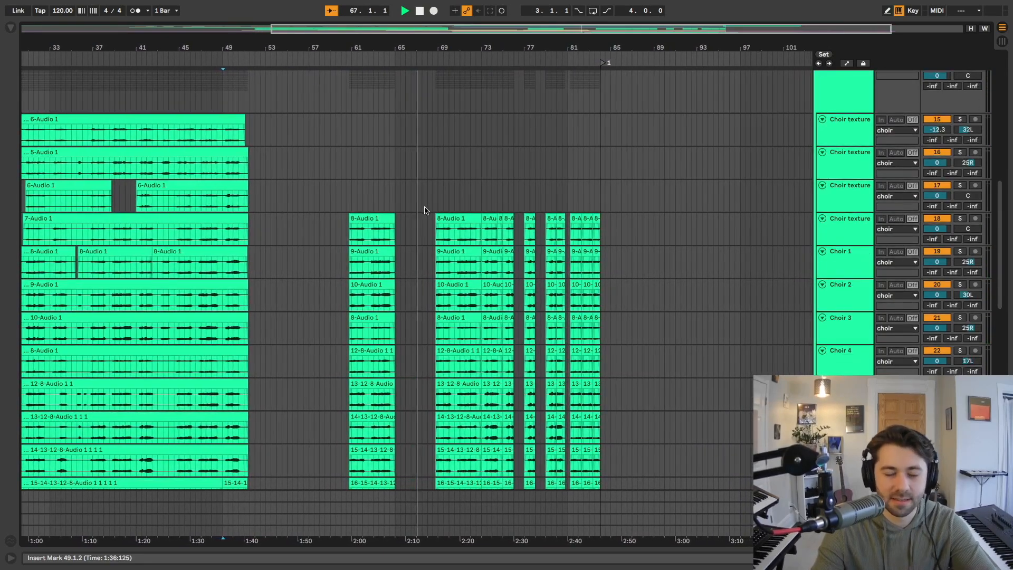
scroll(427, 211, down, 4)
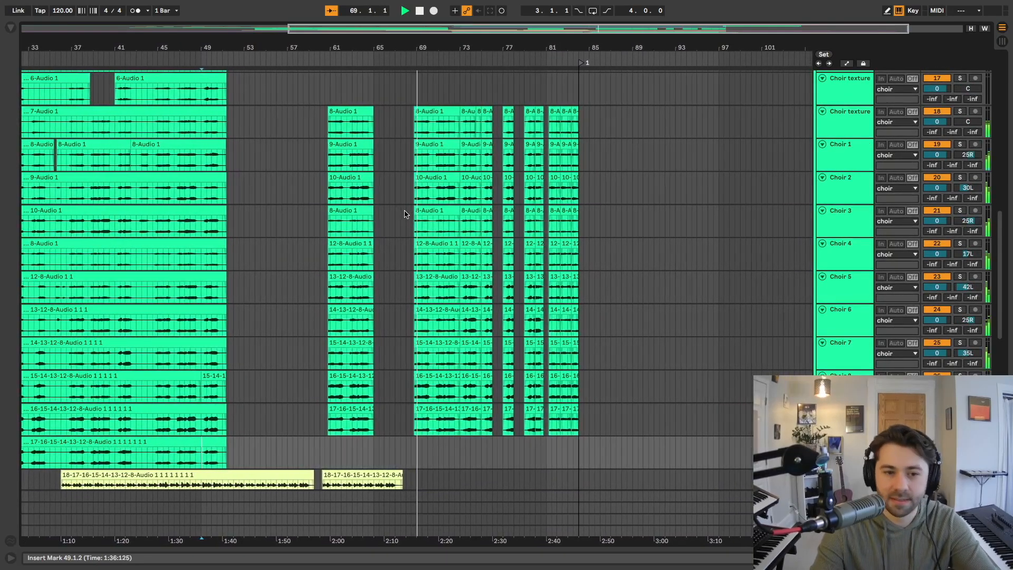
scroll(401, 214, up, 15)
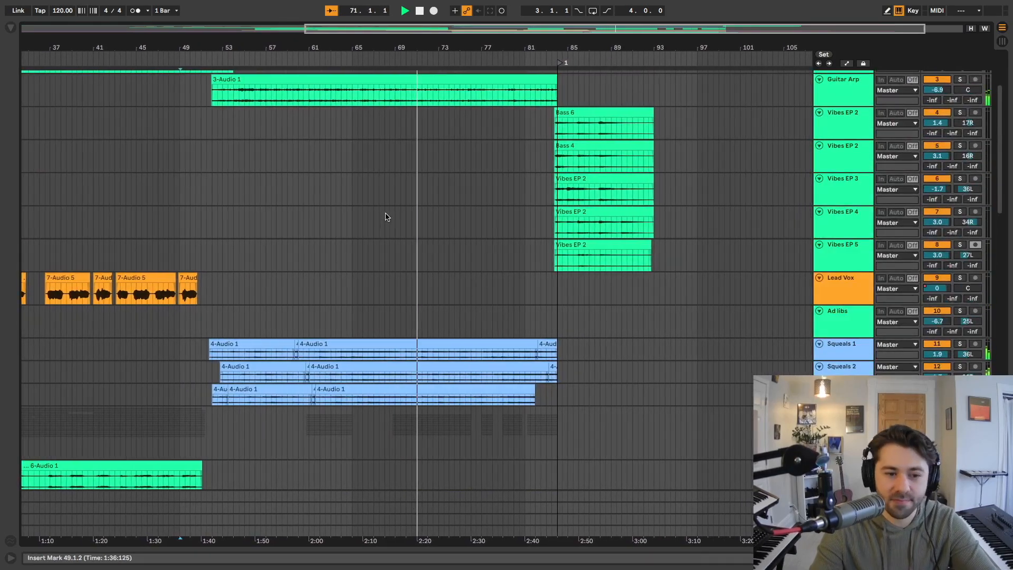
scroll(384, 217, down, 15)
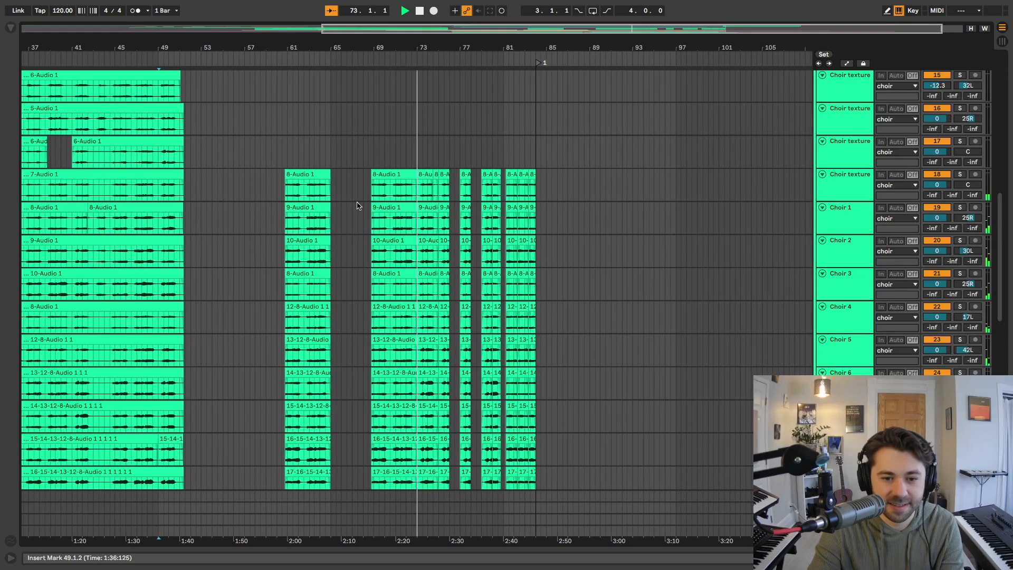
Solo the Squeals 1, Squeals 2 and Squeals tracks together and play them from bar 51 to bar 59
scroll(356, 206, up, 15)
scroll(356, 207, left, 5)
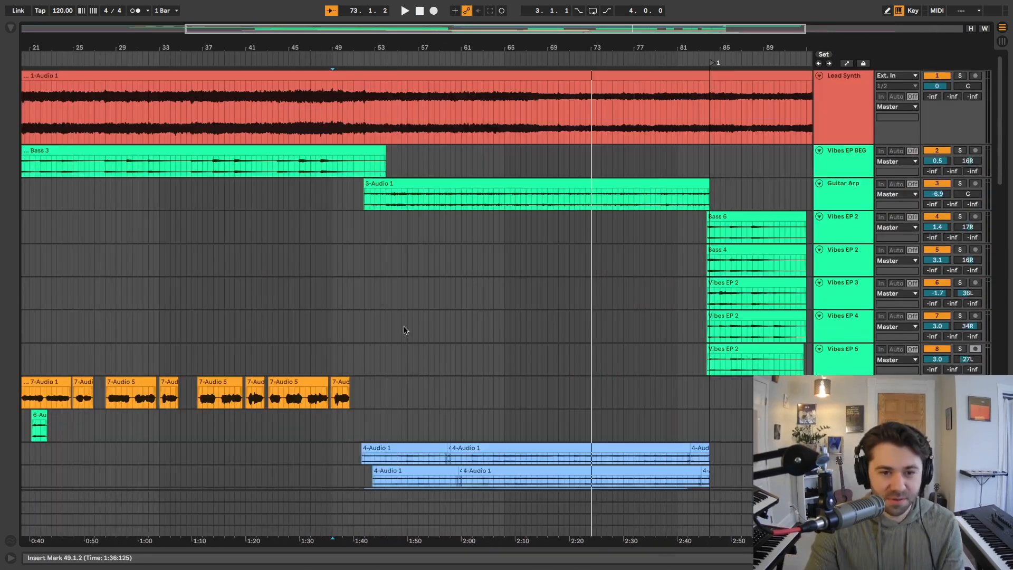
scroll(402, 262, down, 6)
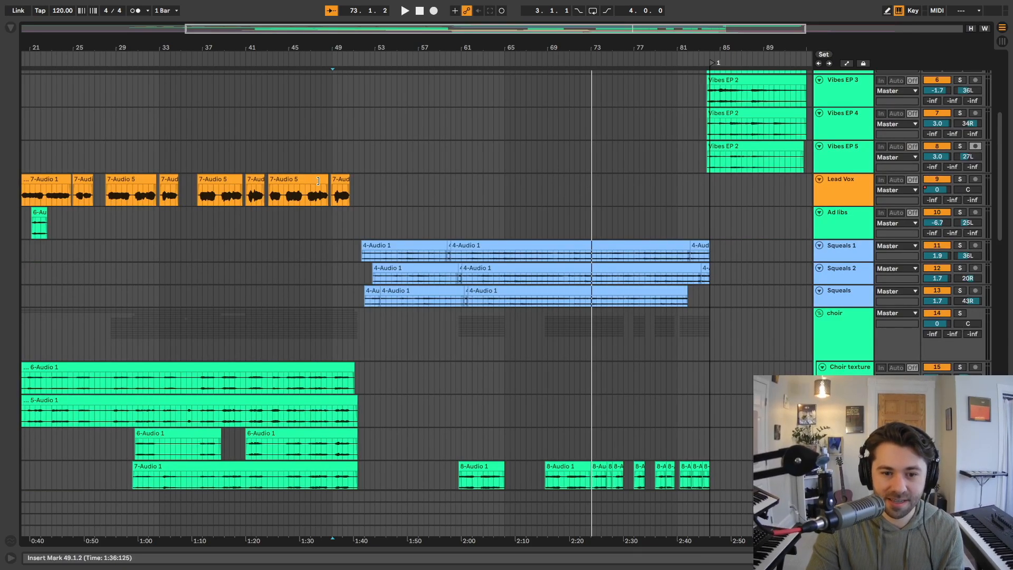
click(859, 257)
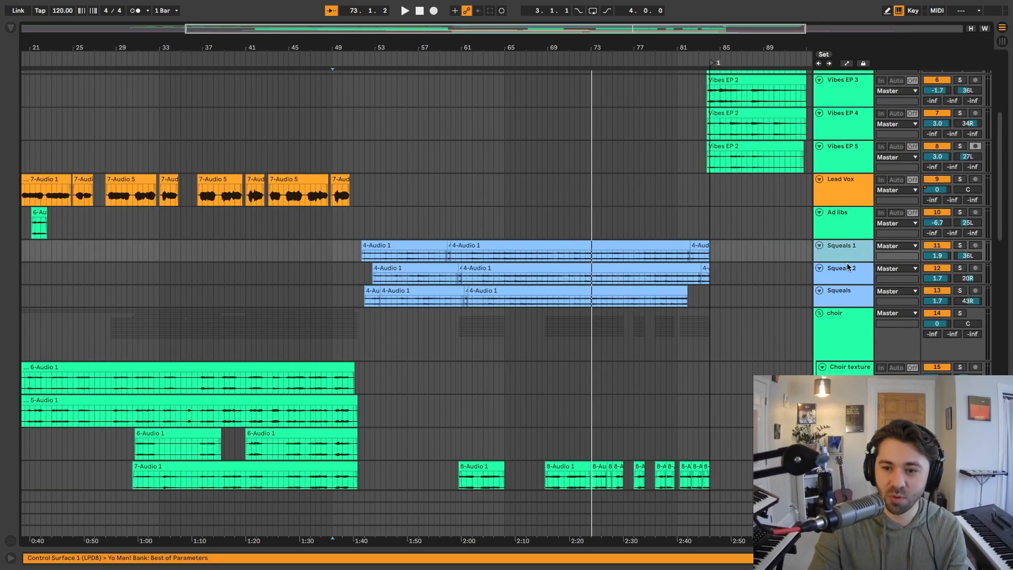
click(848, 267)
click(849, 298)
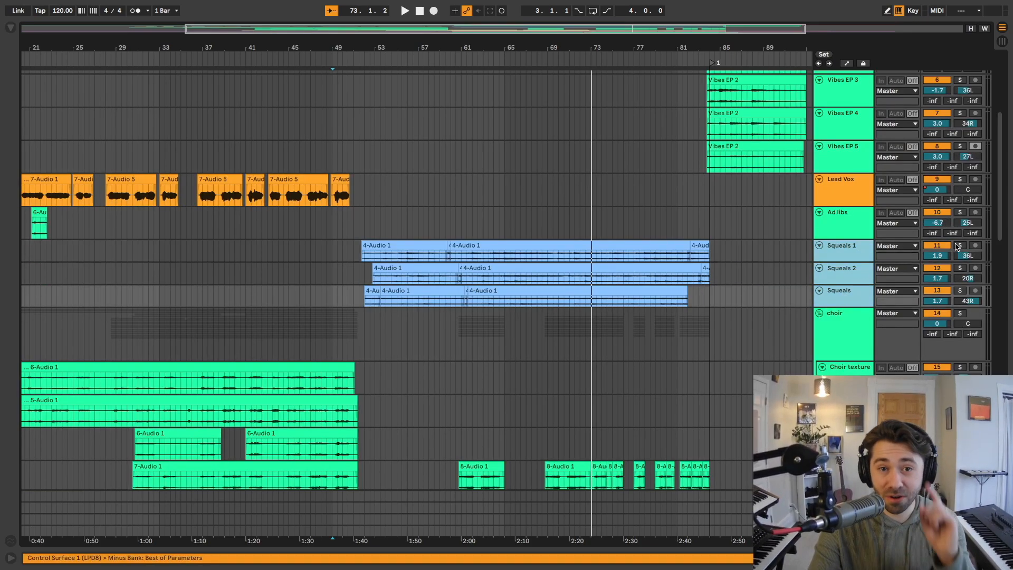
click(959, 245)
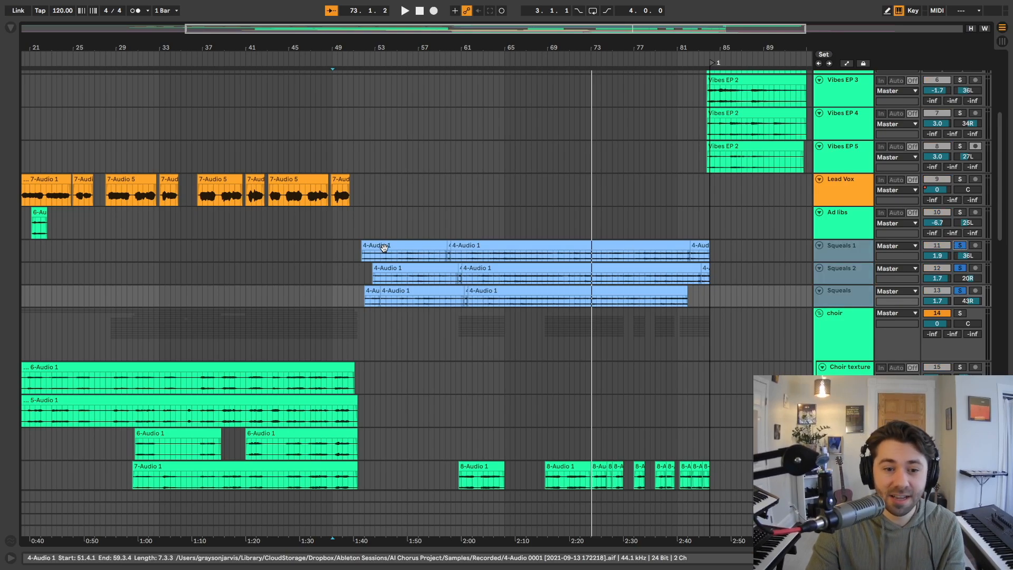
click(360, 255)
key(space)
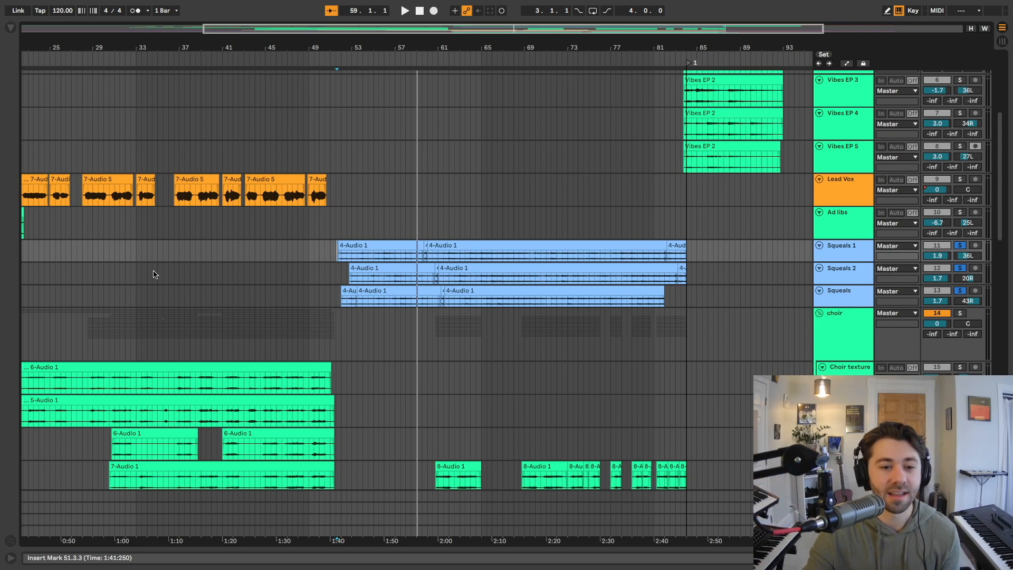
Look over the choir layers beneath the Squeals, and reselect the Squeals 1, Squeals 2 and Squeals tracks
scroll(393, 375, down, 15)
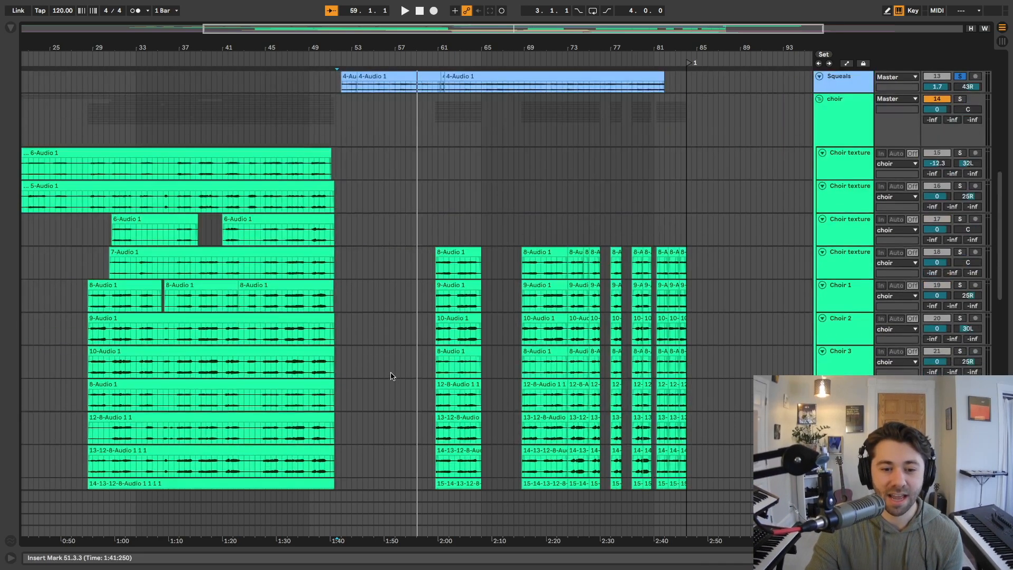
scroll(412, 380, up, 15)
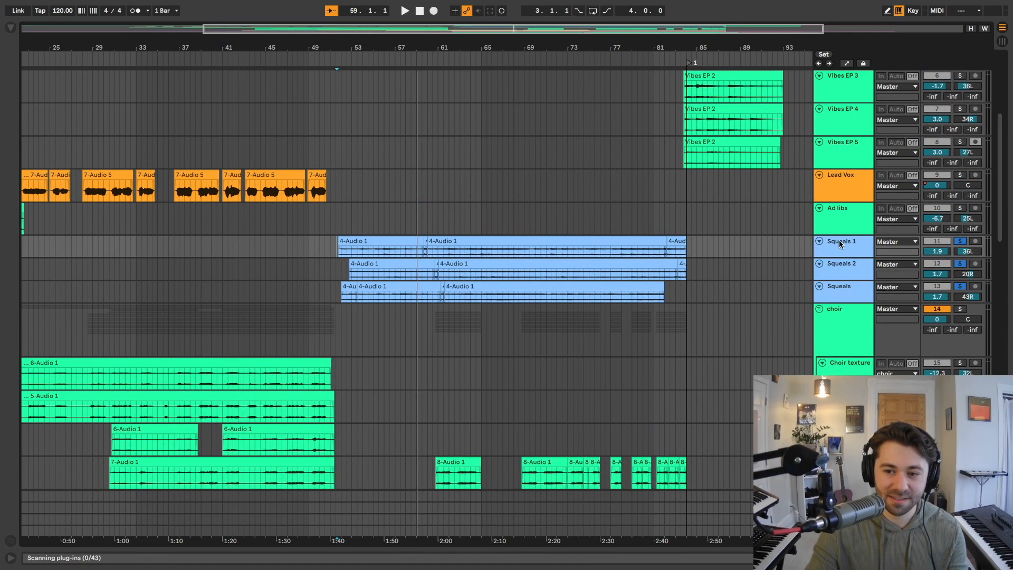
key(Down)
key(Down)
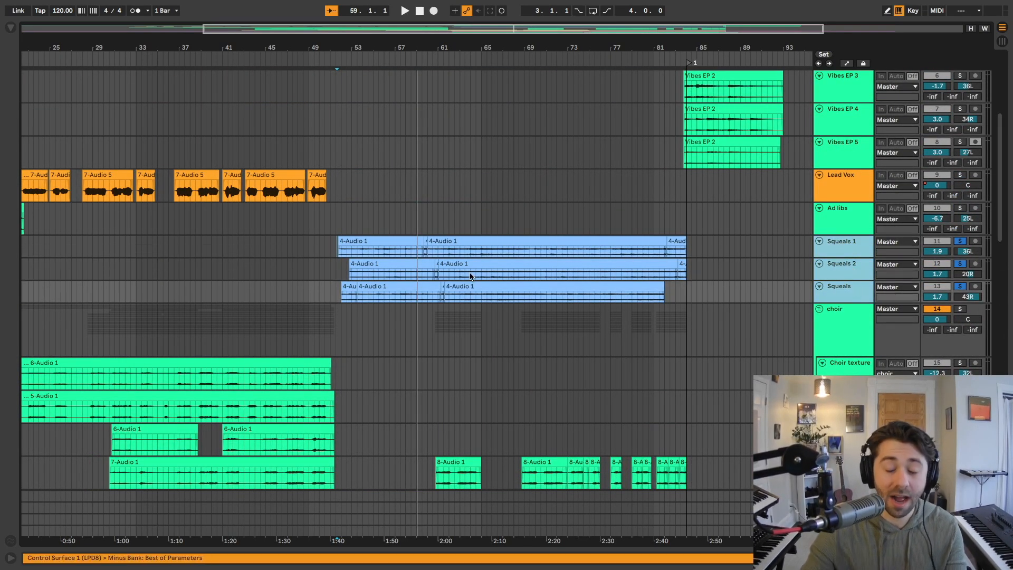
Enlarge the Squeals 1, Squeals 2 and Squeals tracks together and play them soloed from position 51.3.3 to bar 60
scroll(471, 275, up, 5)
scroll(353, 325, left, 5)
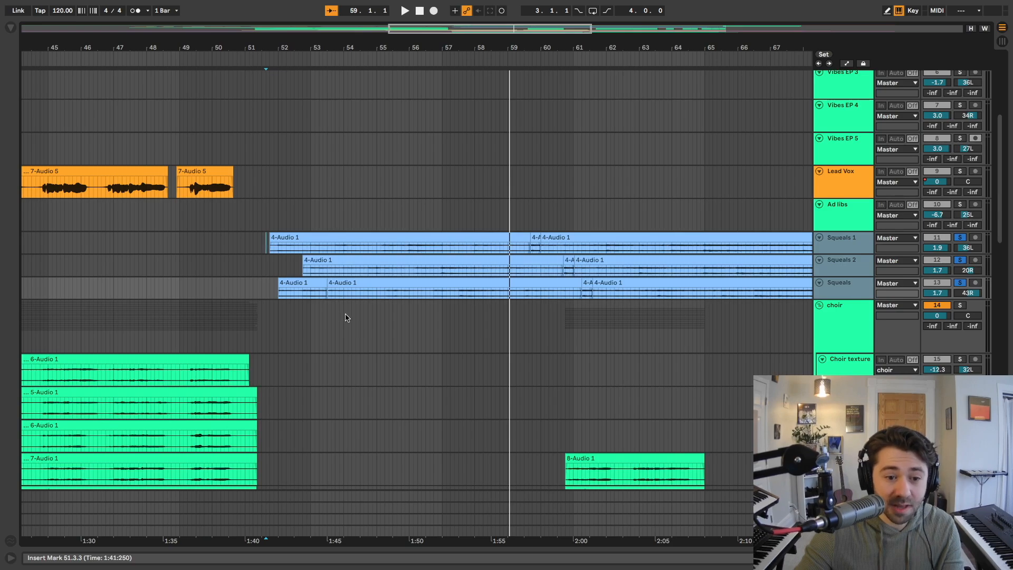
scroll(405, 309, right, 1)
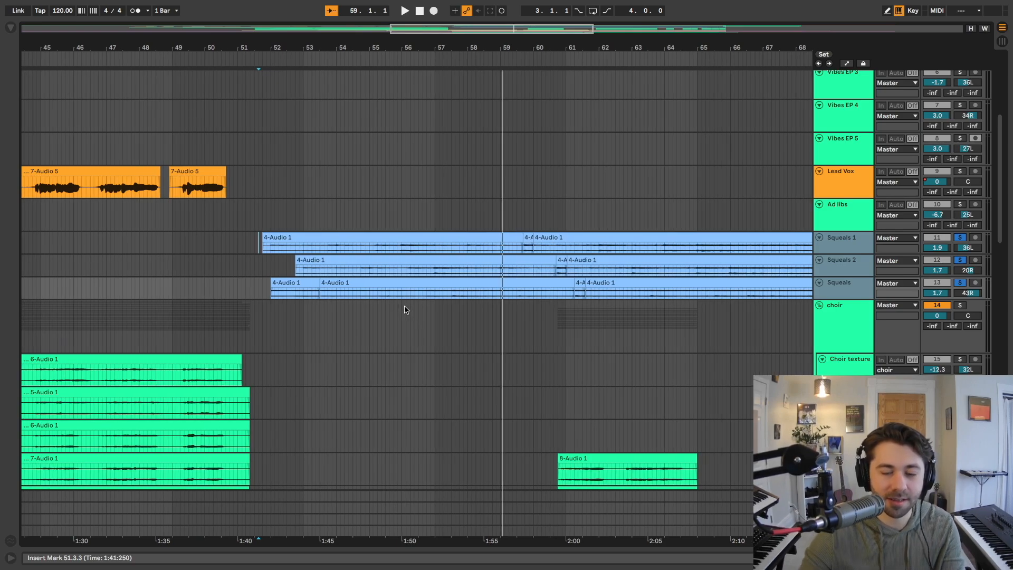
click(851, 280)
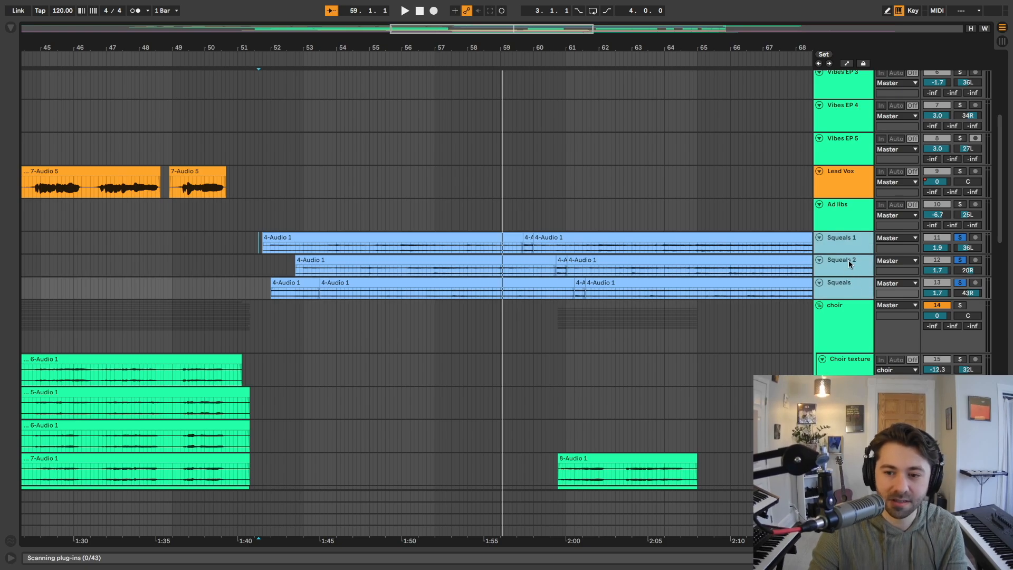
drag(847, 277, 841, 363)
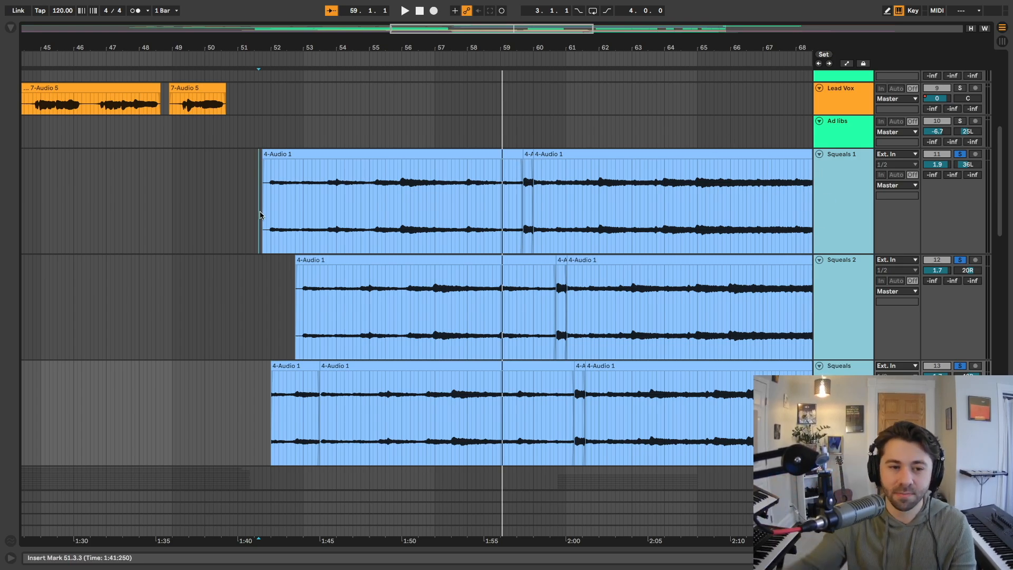
key(space)
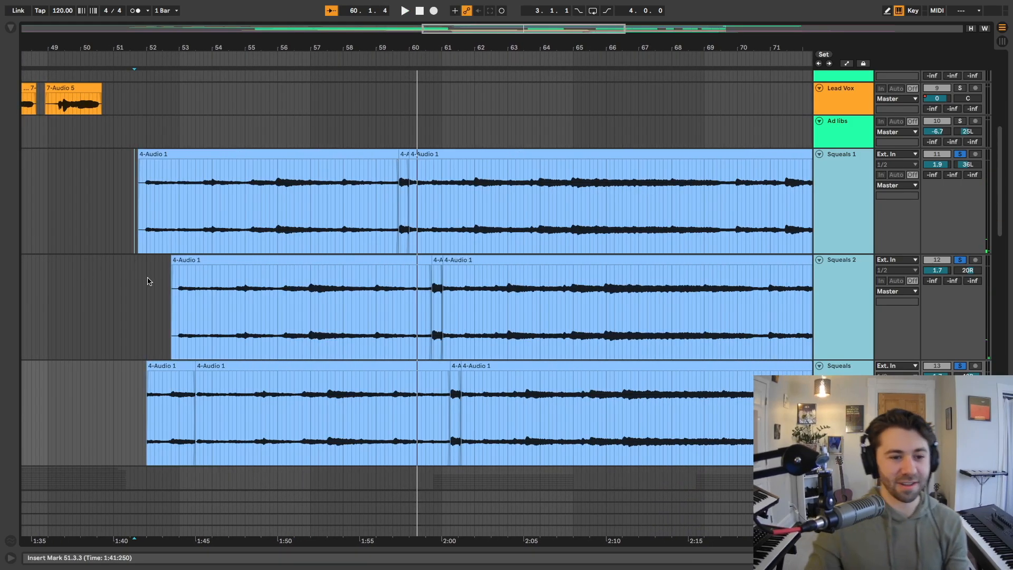
Place the insert marker on the Squeals 2 track at bar 52, before its first clip, and at 60.4.1, where its clips meet
click(147, 281)
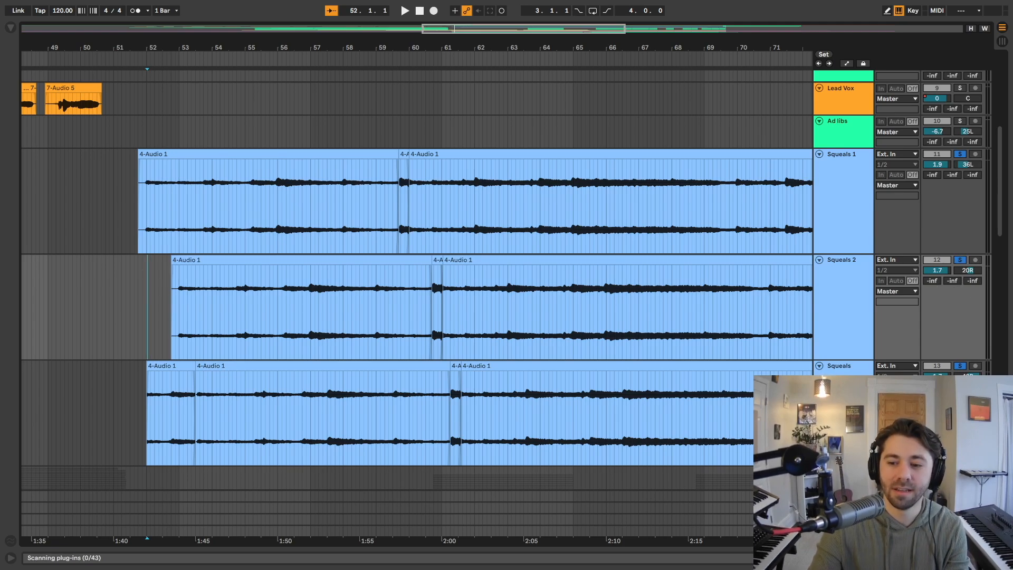
click(433, 307)
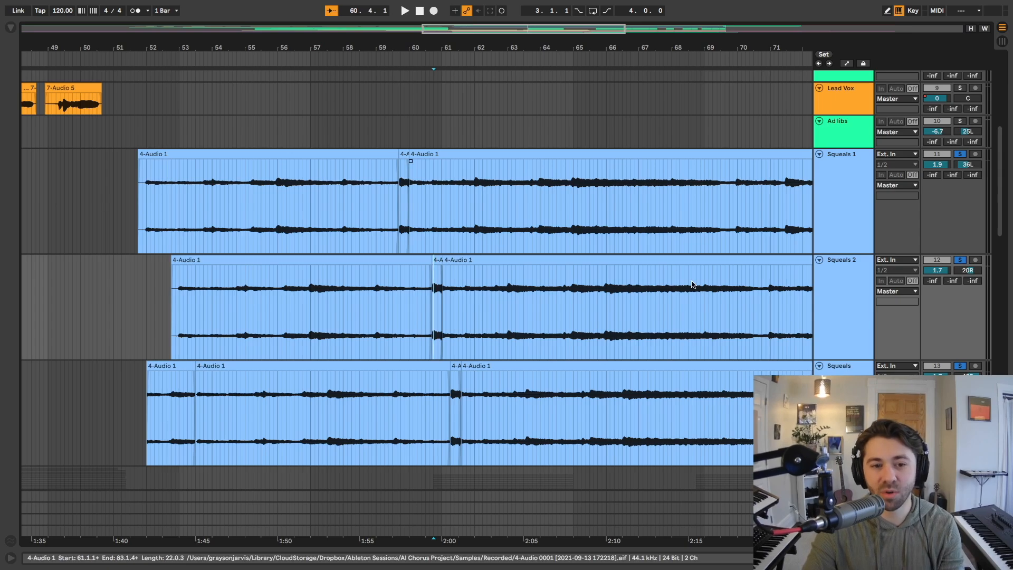
scroll(776, 331, down, 1)
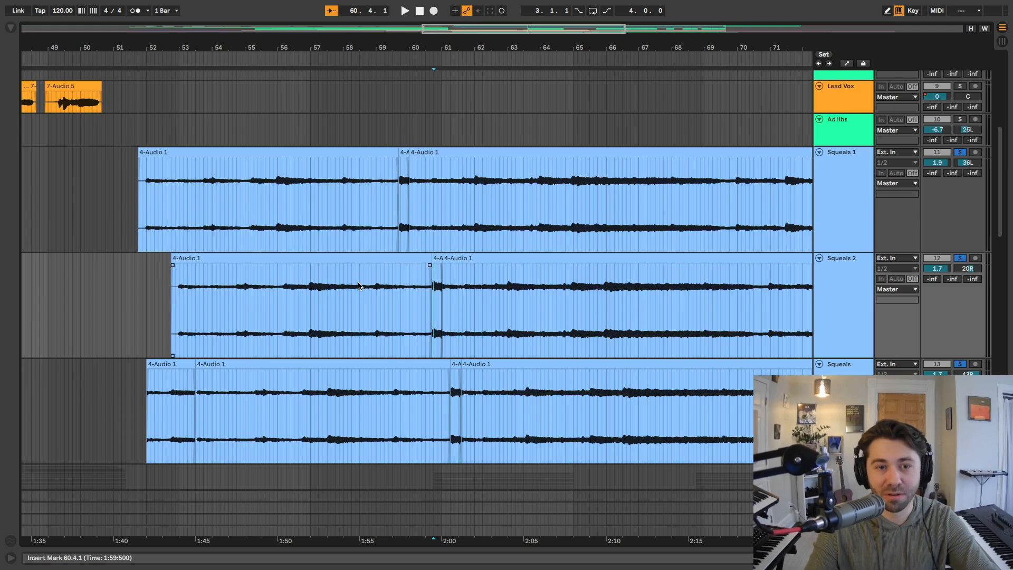
Clear the solos on the three Squeals tracks, select them together and reduce their track heights
shift+click(839, 261)
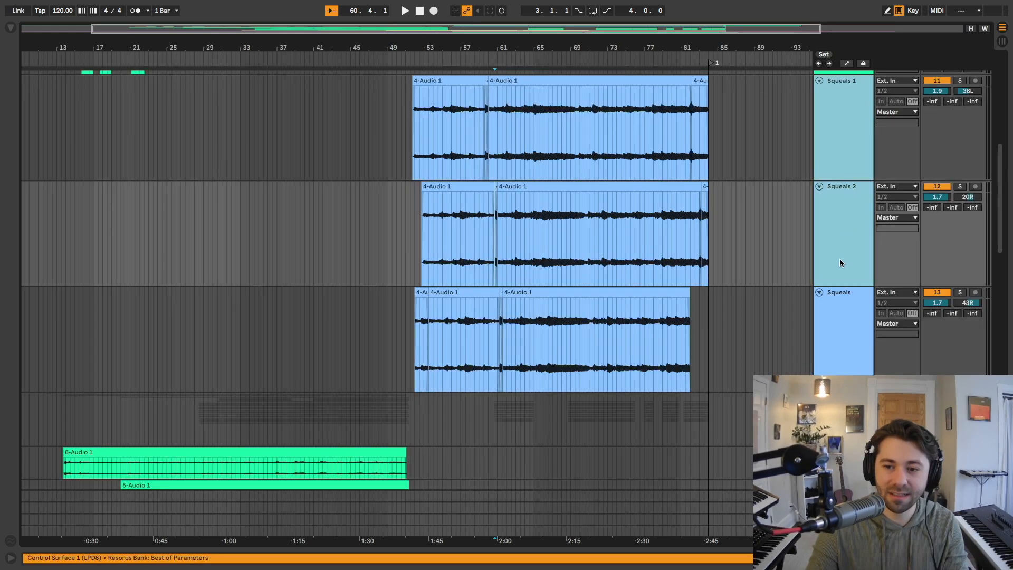
shift+click(838, 310)
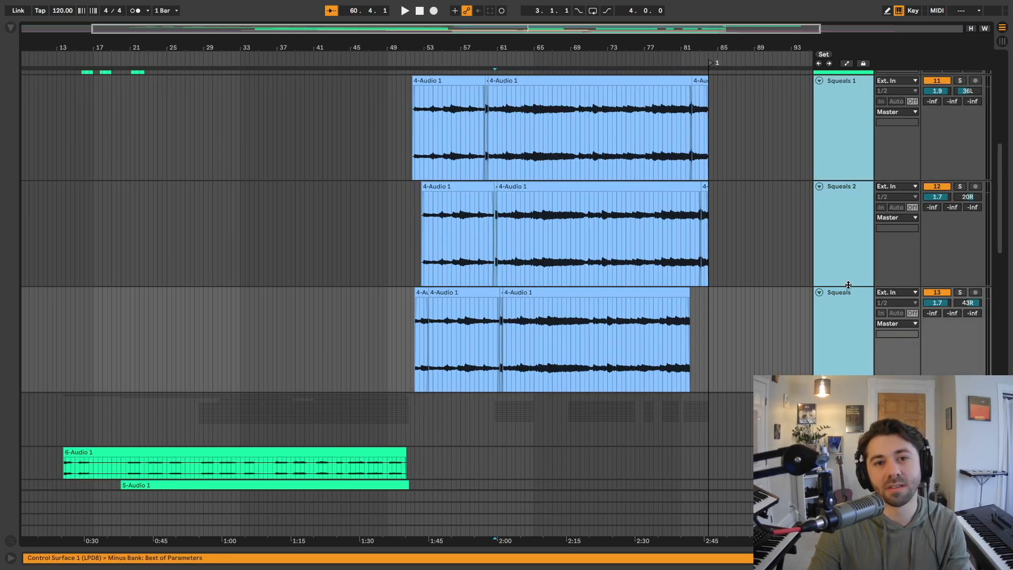
drag(848, 285, 847, 224)
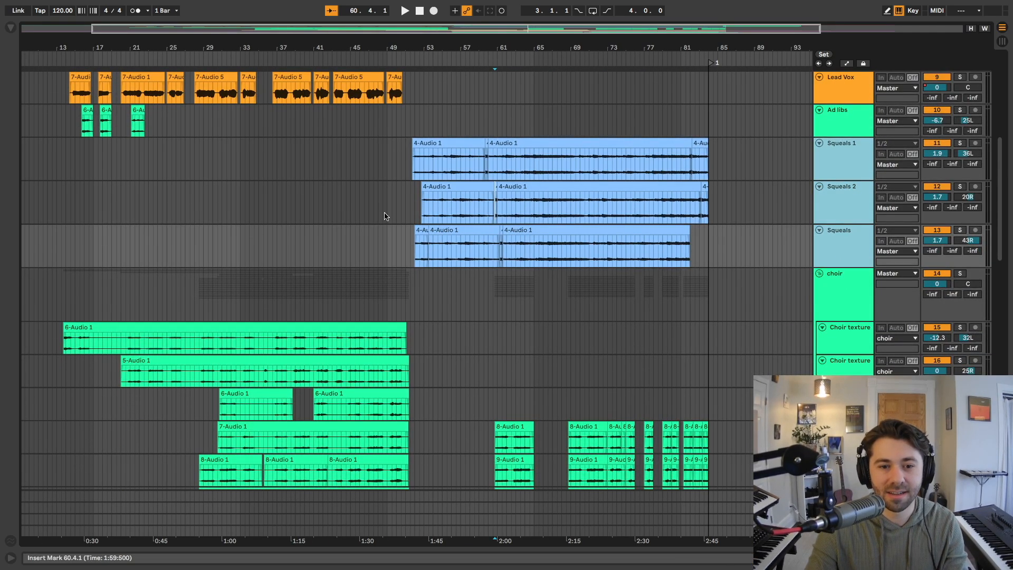
Point out the staggered Squeals entries around bar 51 with the insert marker, and the returning choir layers at bar 62
click(415, 207)
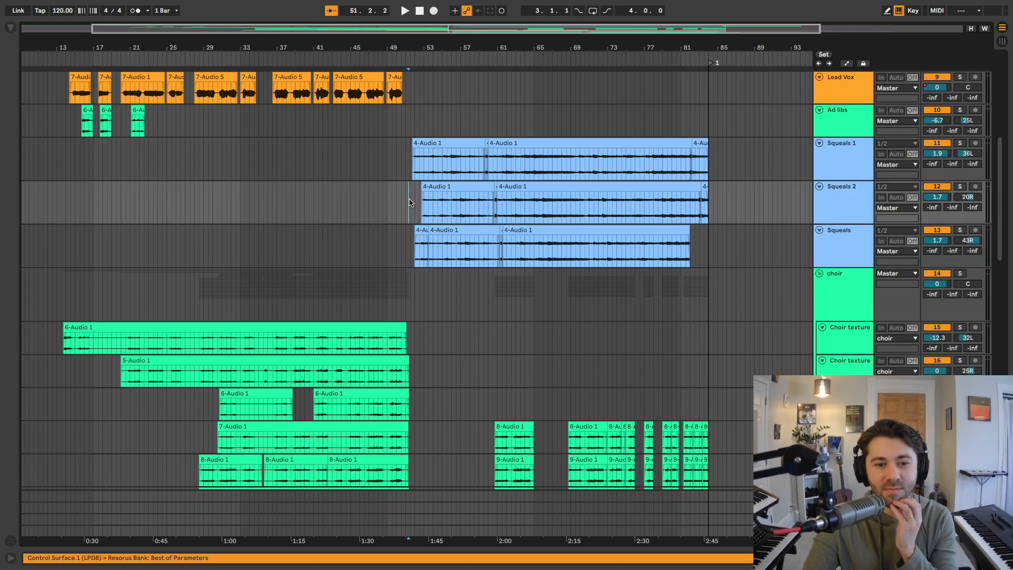
click(405, 160)
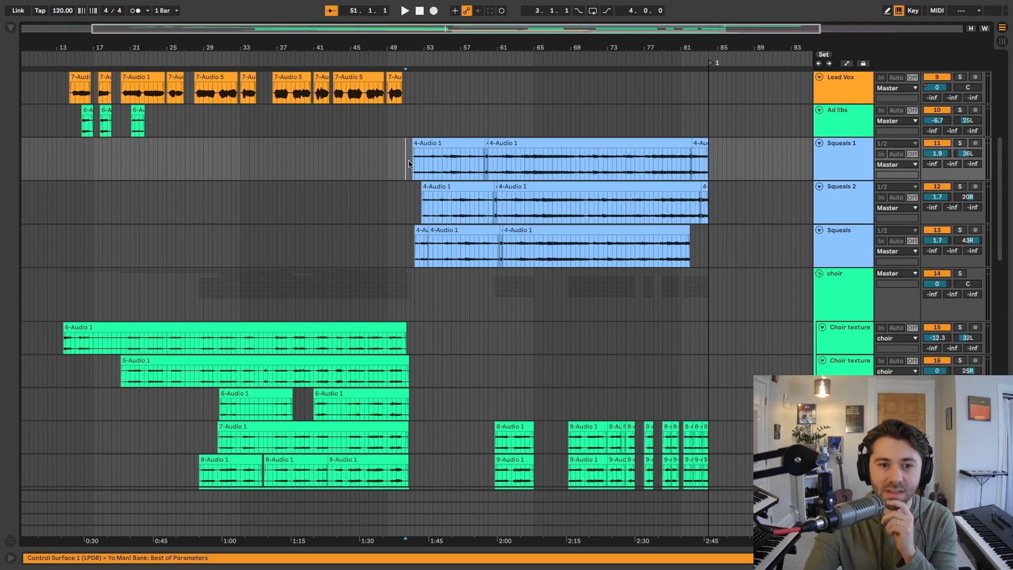
click(406, 202)
click(405, 157)
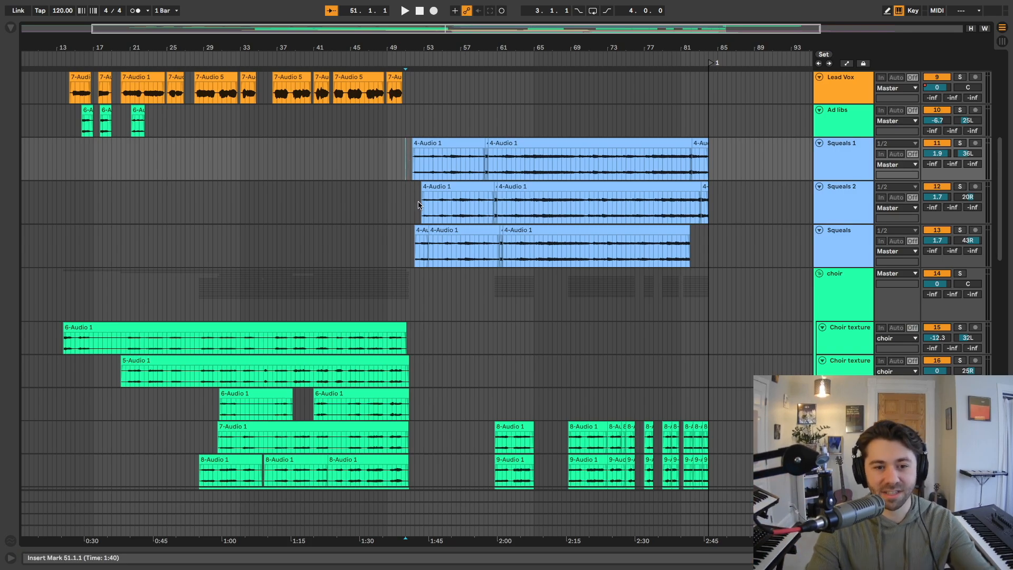
click(405, 246)
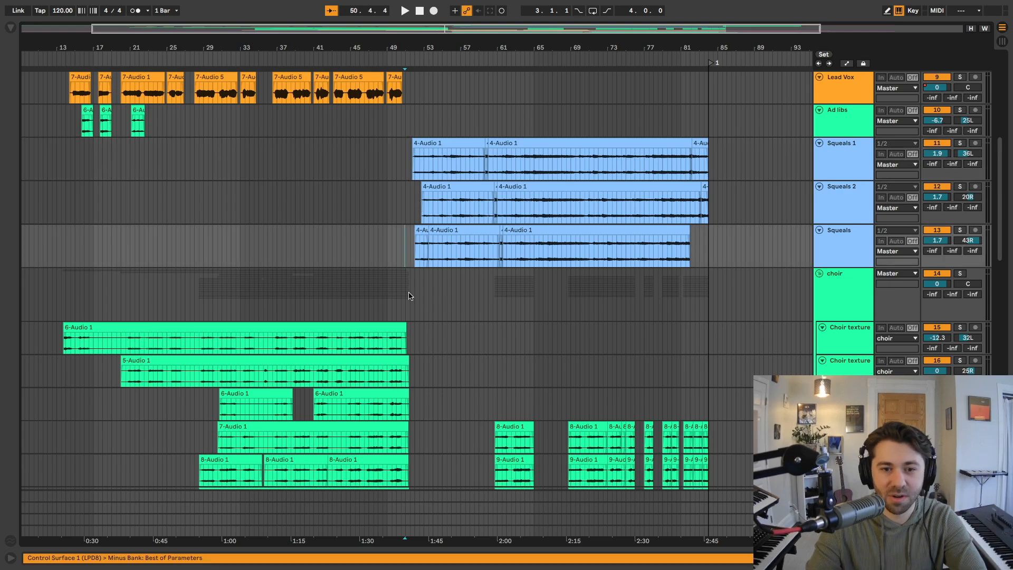
click(507, 296)
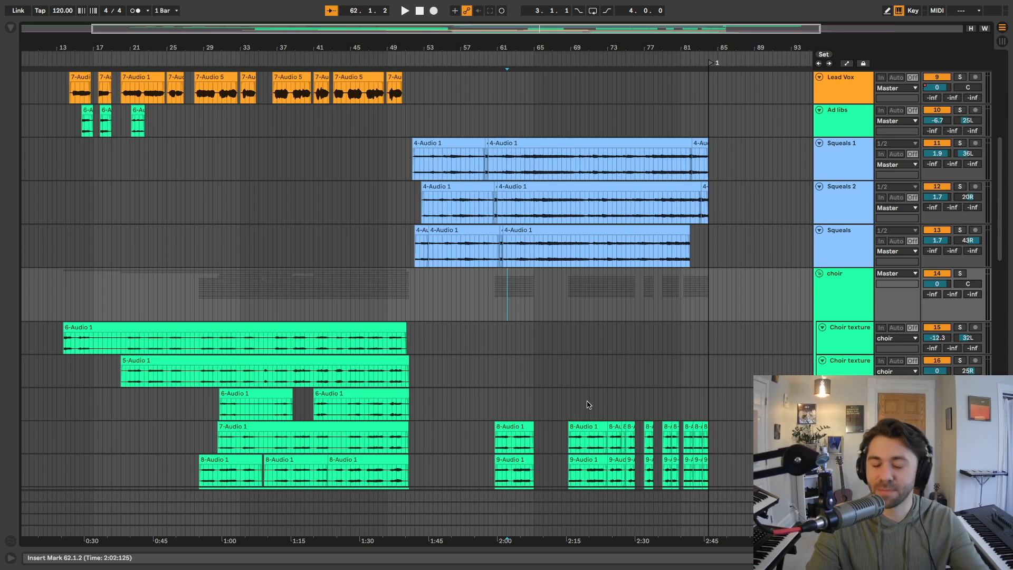
Solo the Shaker and Shaker 2 tracks together and play them from position 51.2.4
scroll(589, 404, down, 15)
click(430, 315)
scroll(435, 316, down, 5)
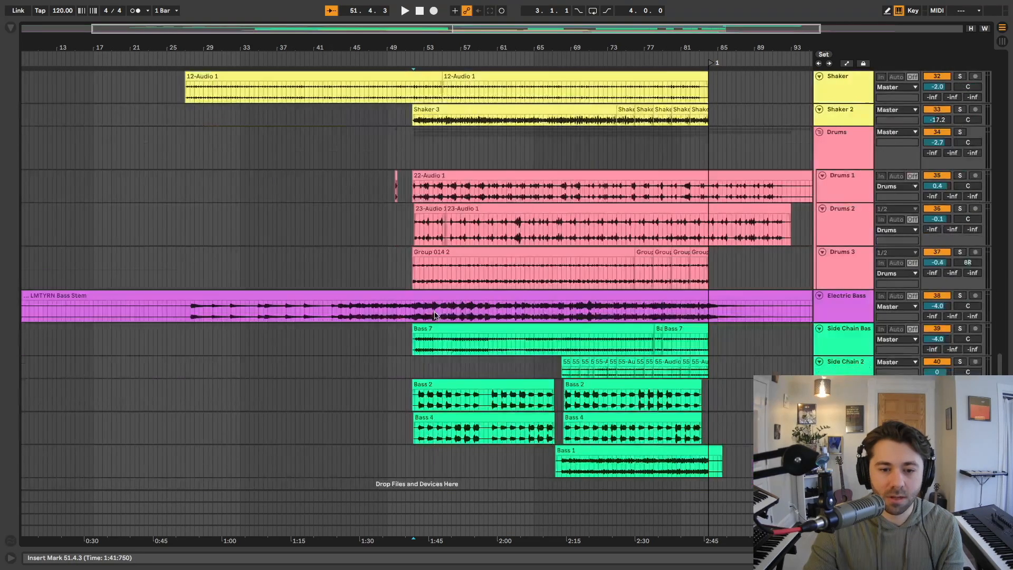
scroll(435, 316, up, 3)
click(409, 179)
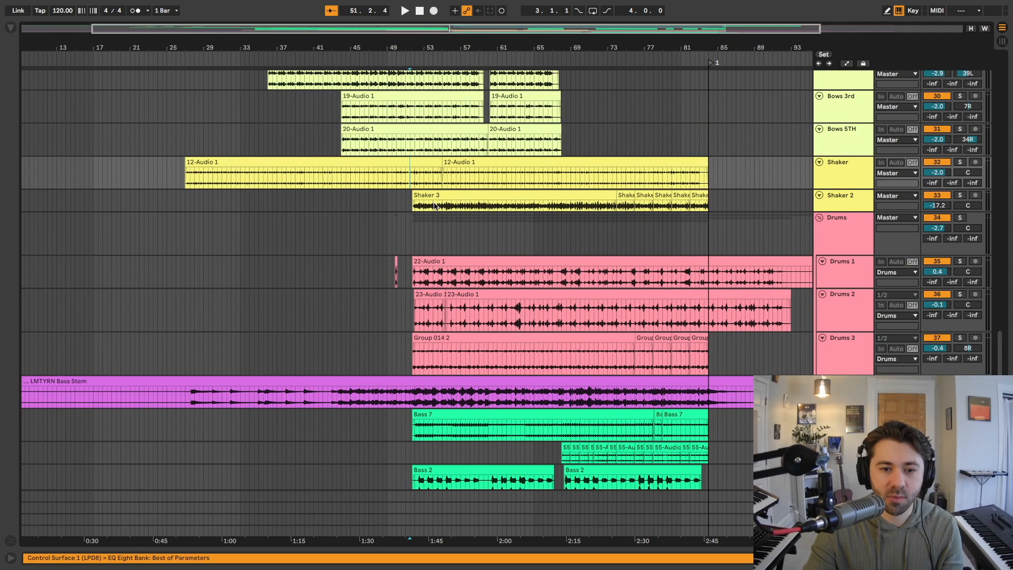
click(961, 195)
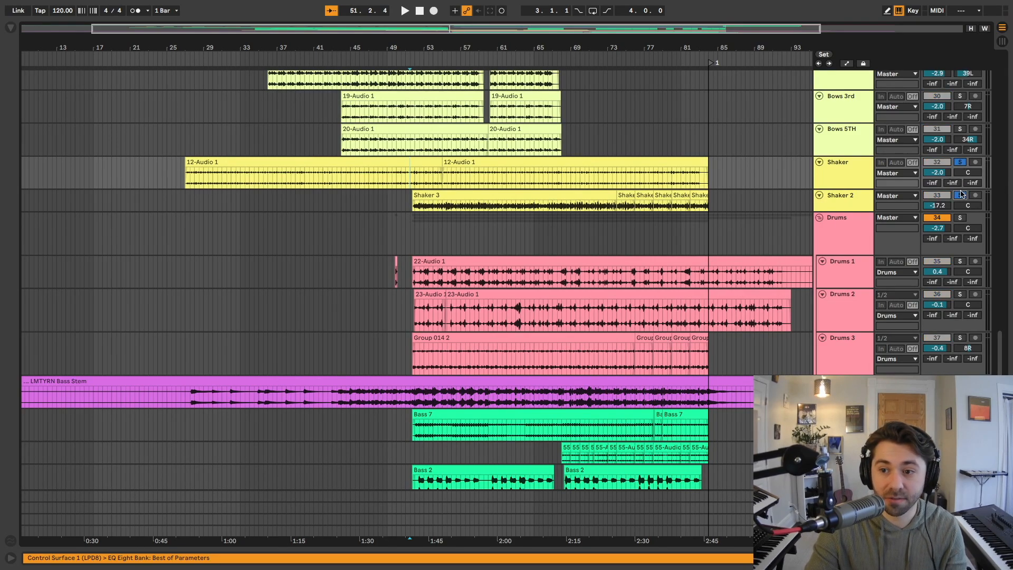
key(space)
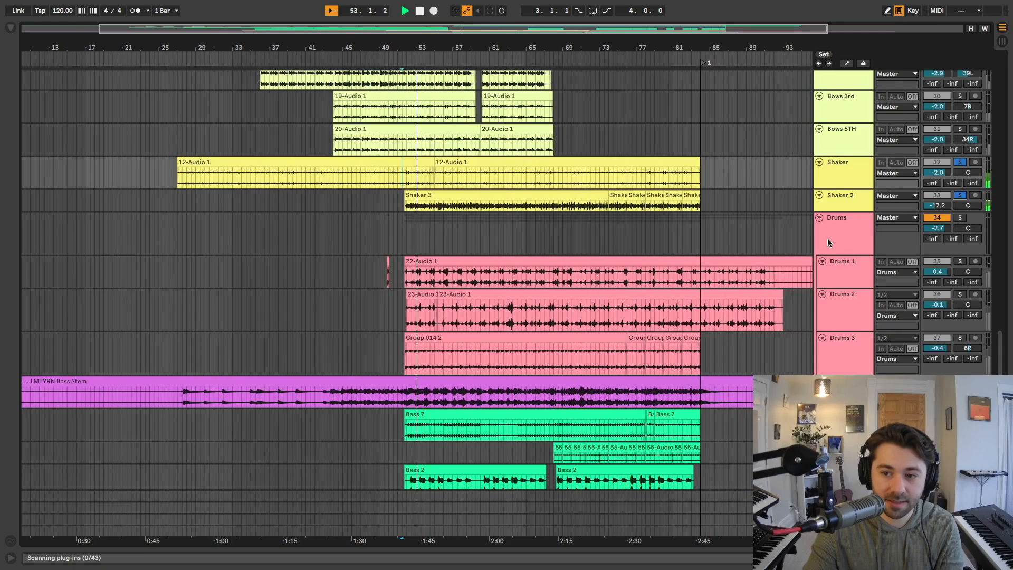
Examine the enlarged Shaker and Shaker 2 waveforms during playback to bar 60, and return both tracks to the full mix
shift+click(846, 191)
key(z)
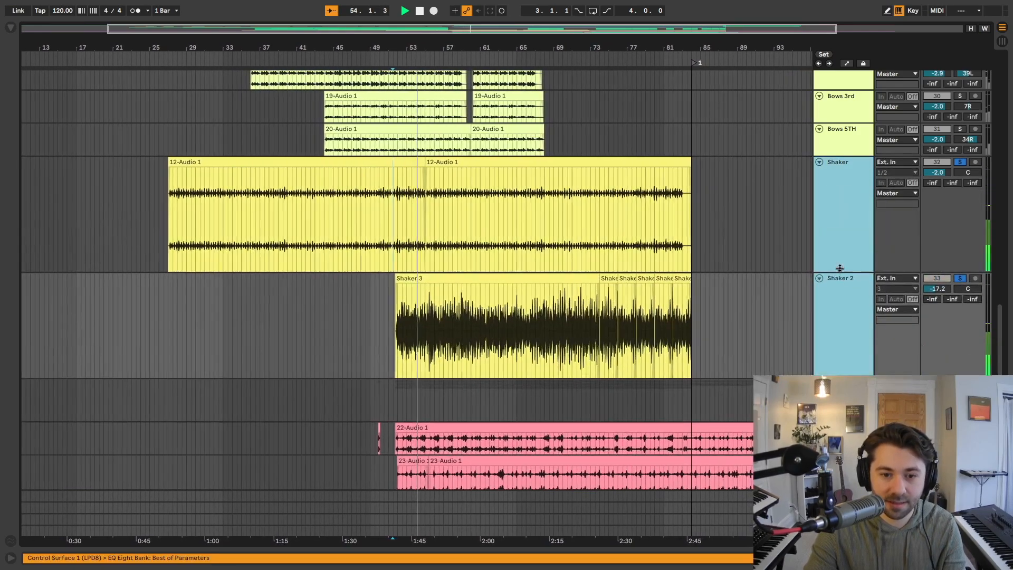
scroll(466, 261, up, 4)
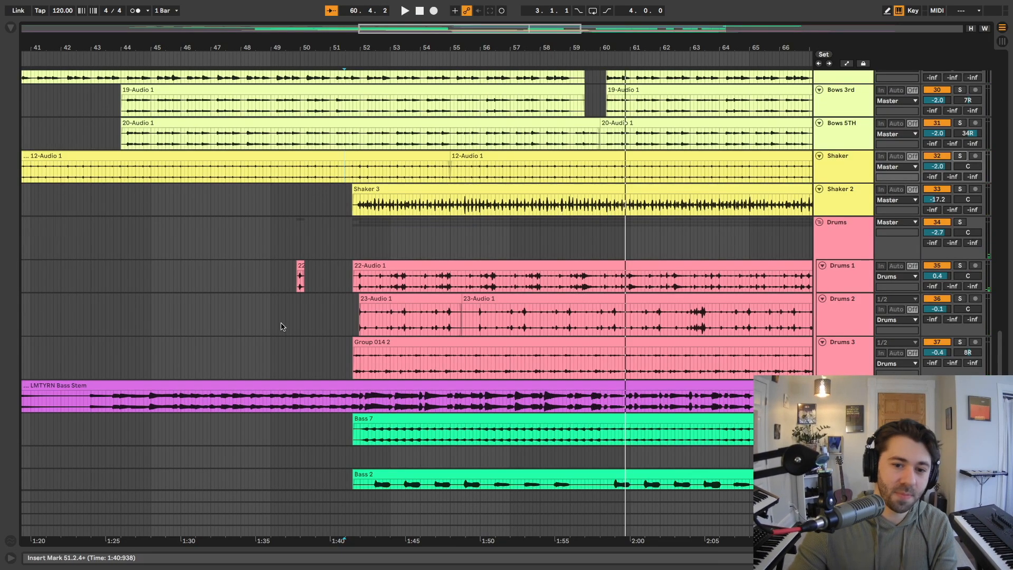
key(minus)
key(plus)
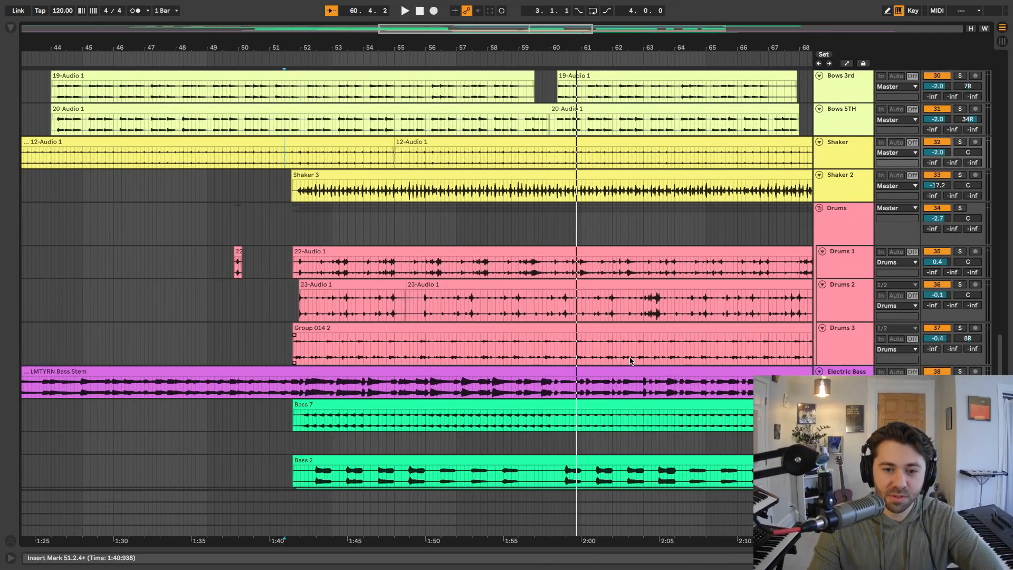
Increase the track heights of Drums 1, Drums 2 and Drums 3 to make their waveforms easier to read
click(518, 225)
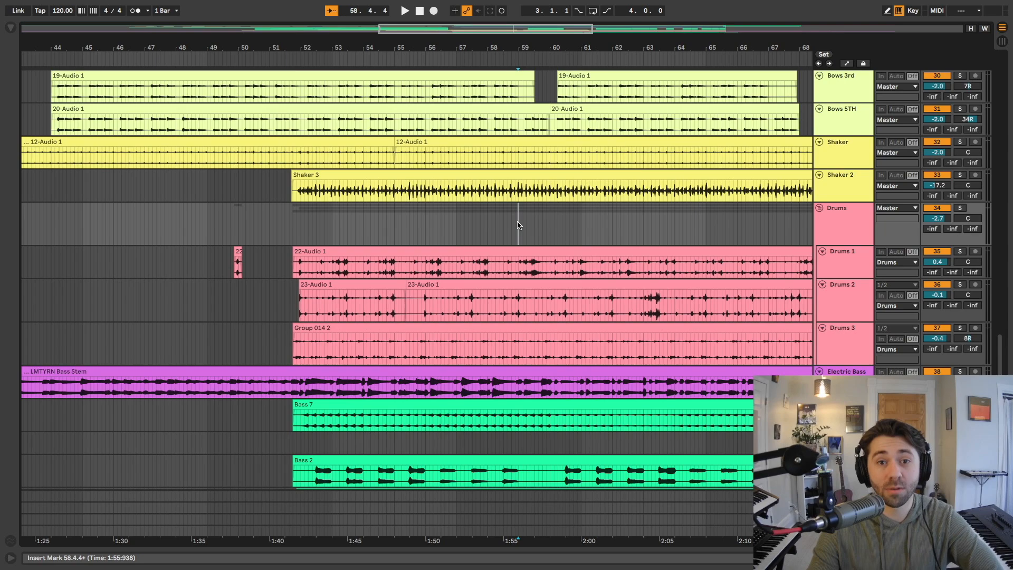
click(857, 299)
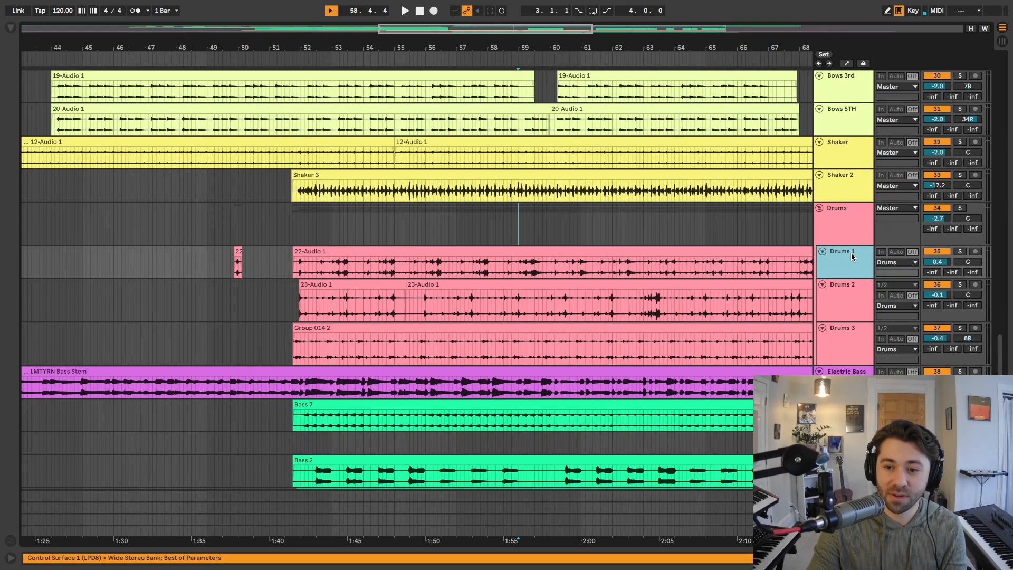
drag(843, 278, 846, 308)
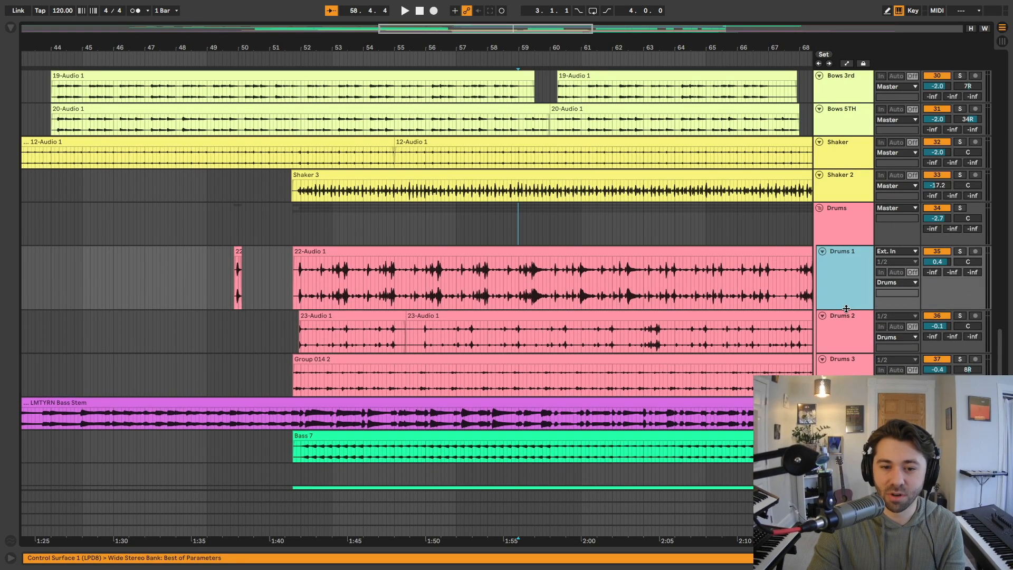
click(865, 347)
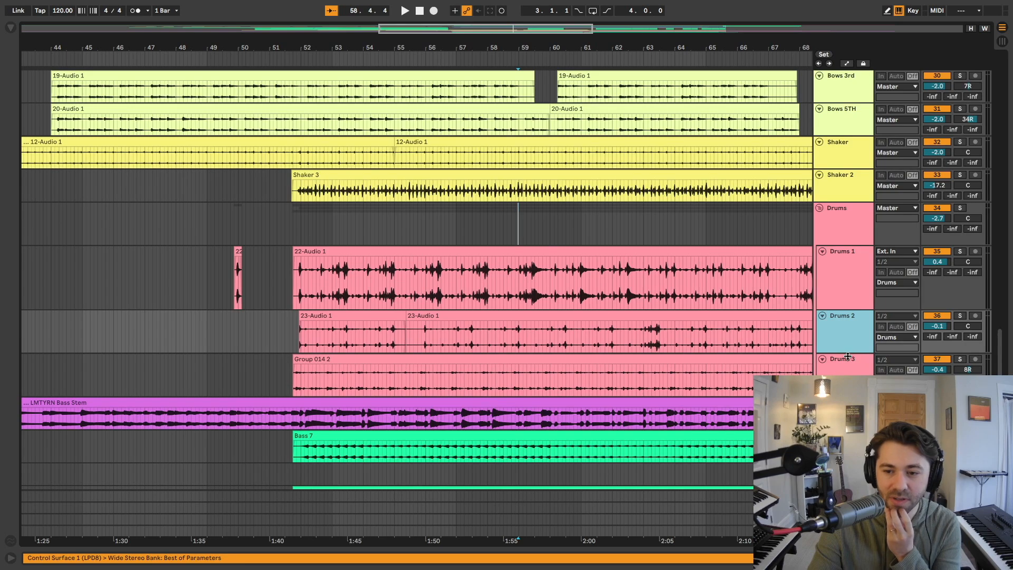
drag(847, 357, 847, 362)
click(844, 370)
drag(844, 406, 843, 427)
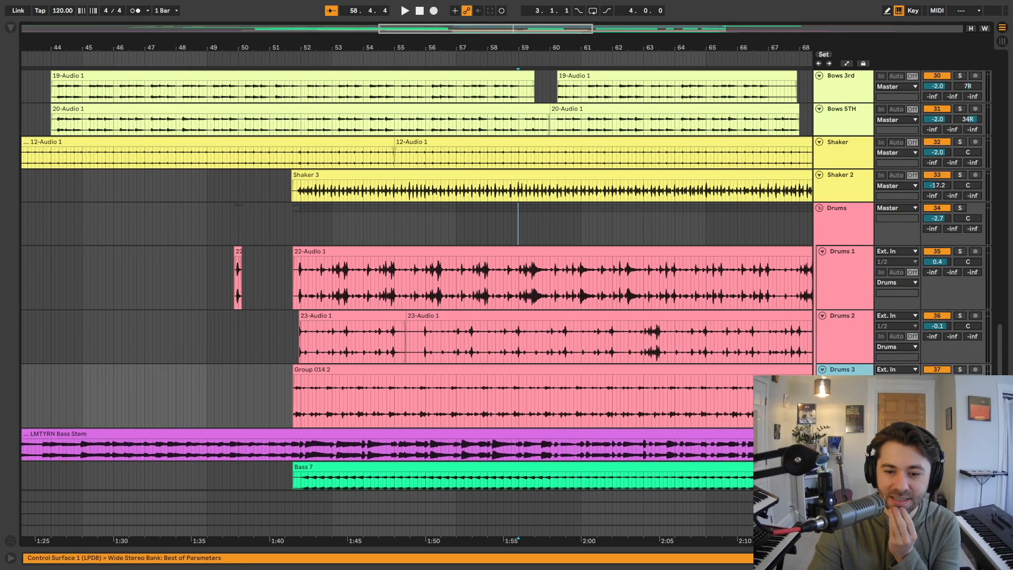
Compare the Drums 1 and Drums 2 clips over the later bars, and inspect the device chain on Drums 1
click(849, 289)
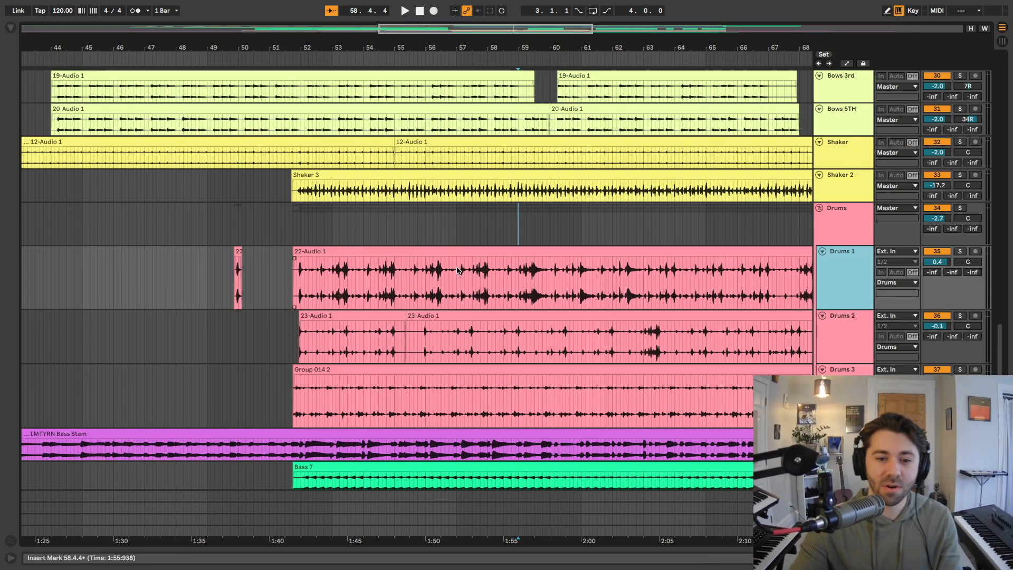
scroll(458, 270, right, 10)
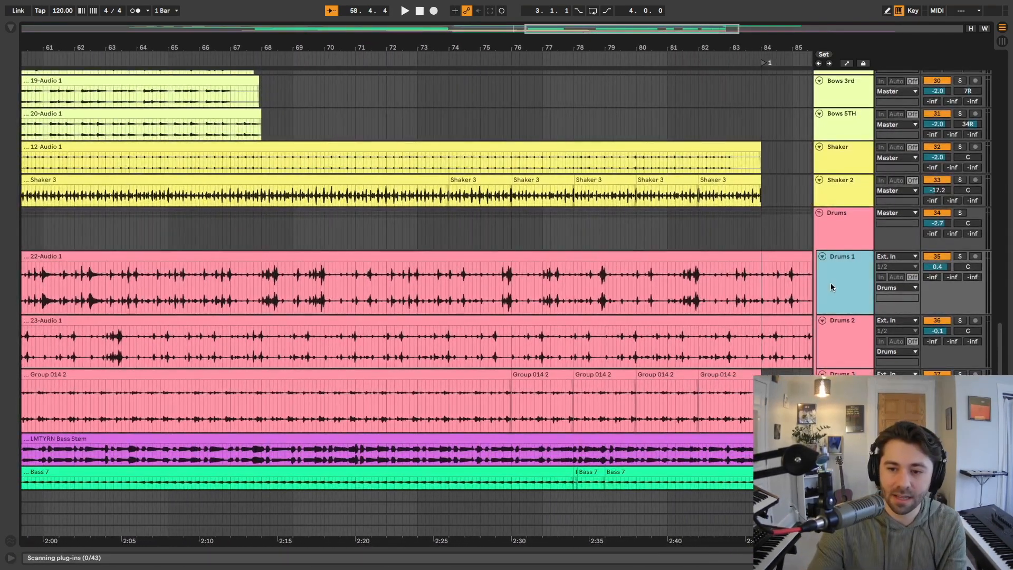
click(842, 343)
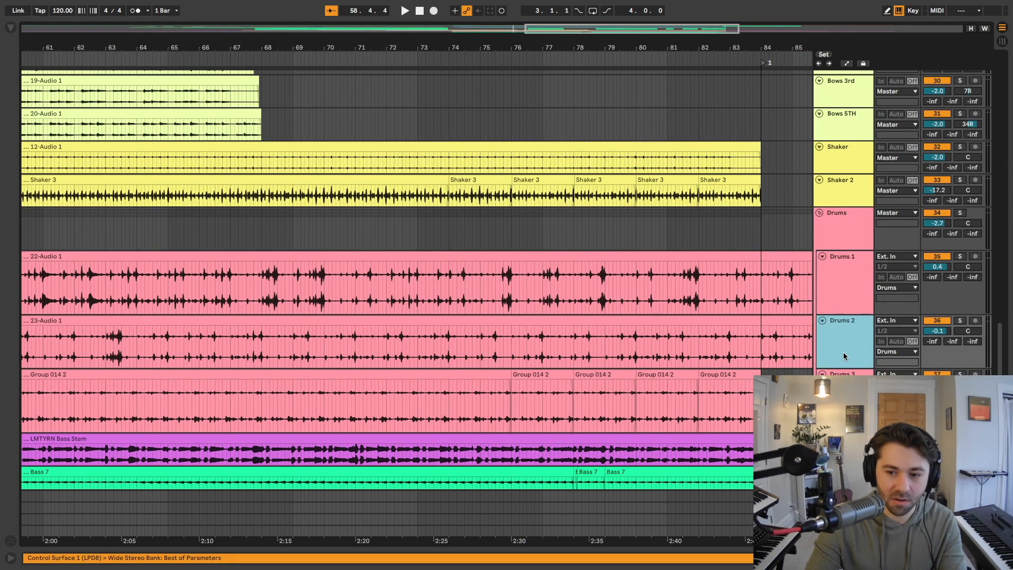
click(831, 286)
key(shift+Tab)
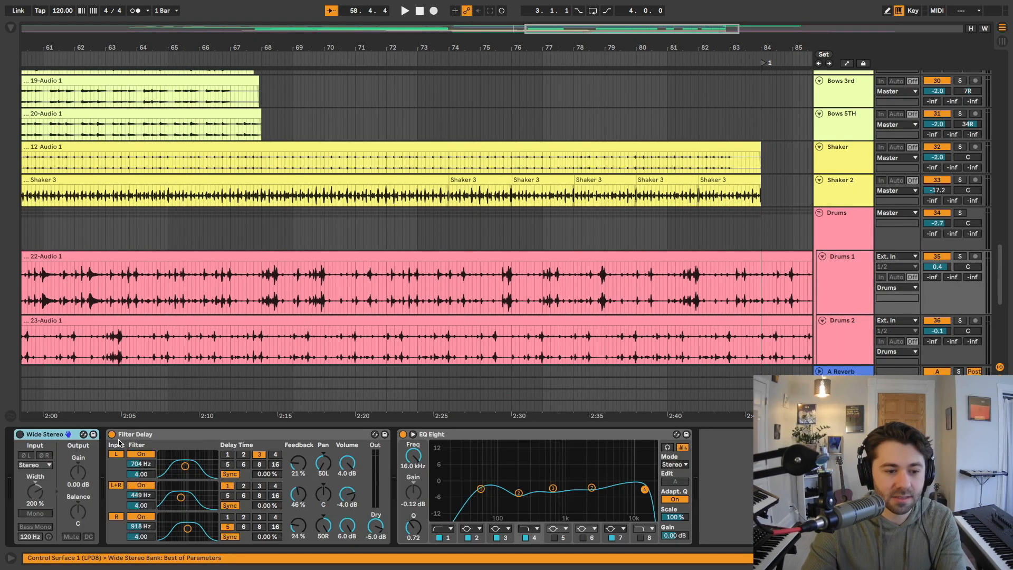
key(super+alt+l)
Solo the Drums 1 track and play it from position 79.2.1 to bar 88
scroll(490, 228, right, 5)
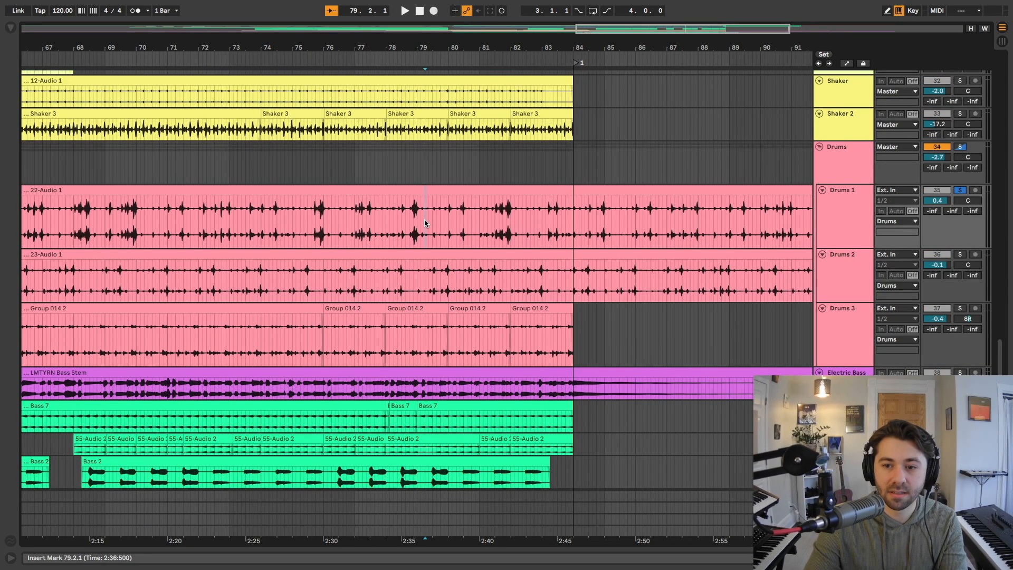
key(space)
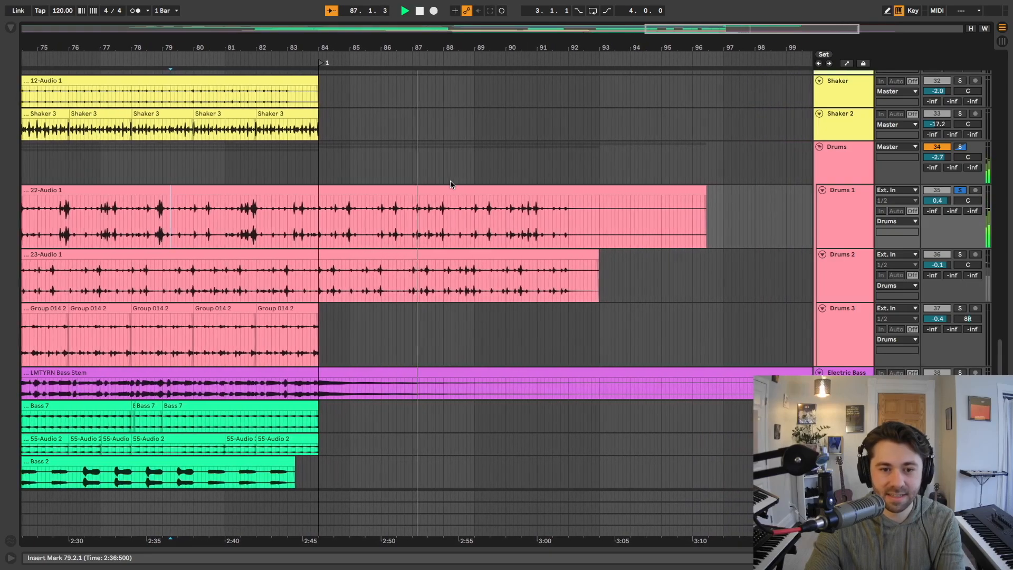
key(space)
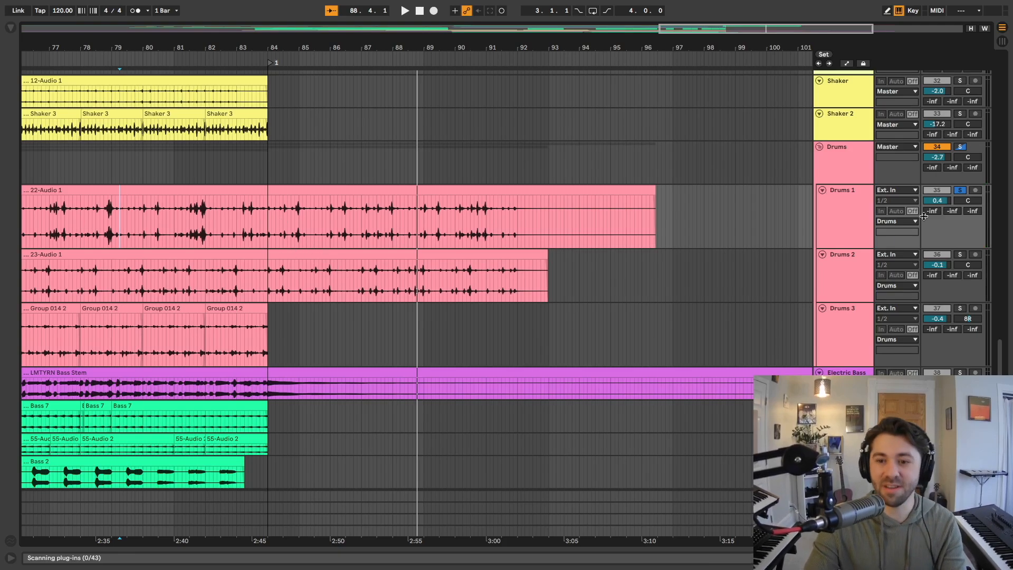
Solo the Drums 2 track and play it from position 81.4.4
click(959, 255)
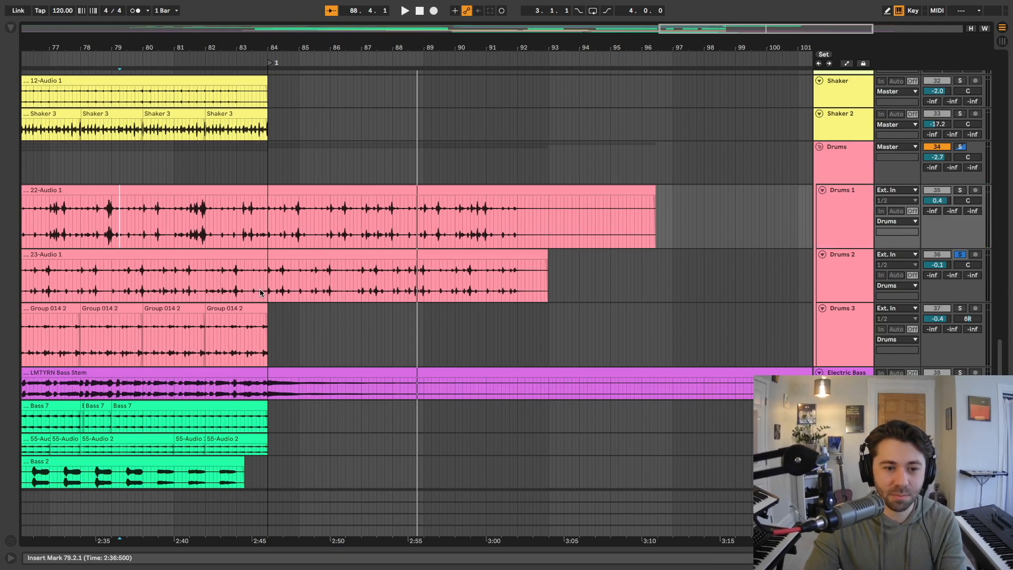
click(203, 281)
key(space)
scroll(225, 285, up, 10)
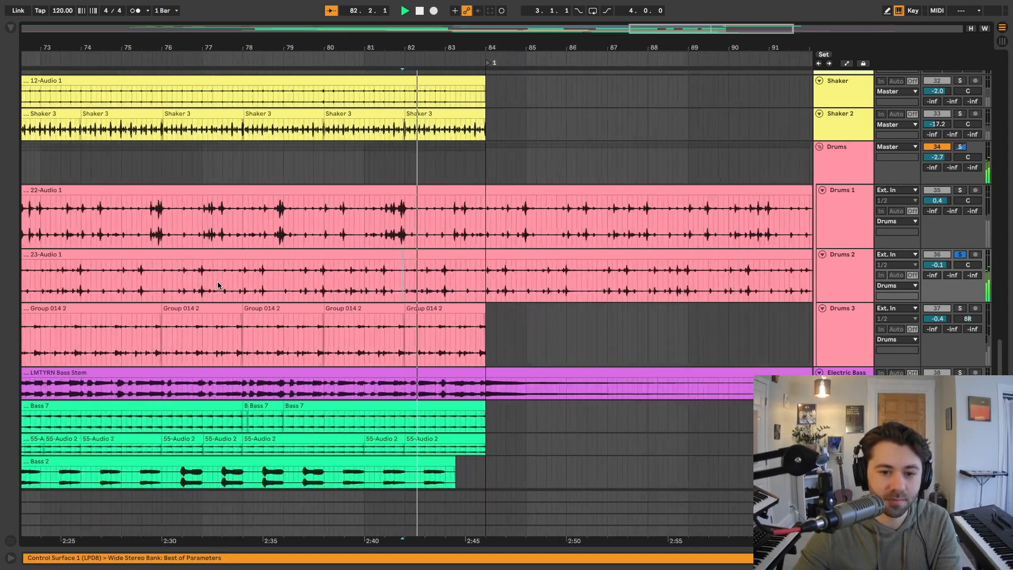
Select Drums 1 through Drums 3 and enlarge their tracks to make the waveforms easier to read
click(842, 221)
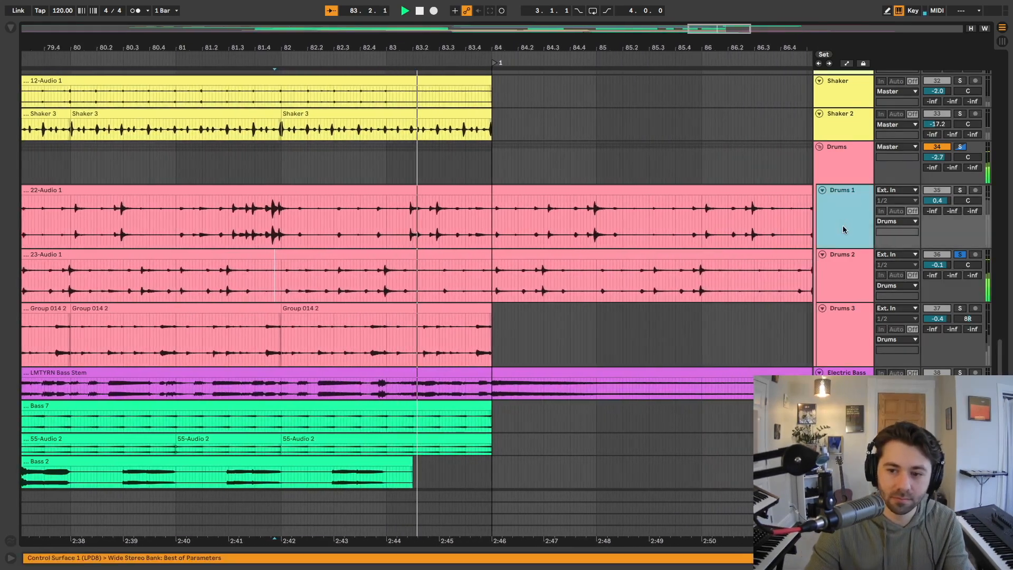
shift+click(843, 306)
key(z)
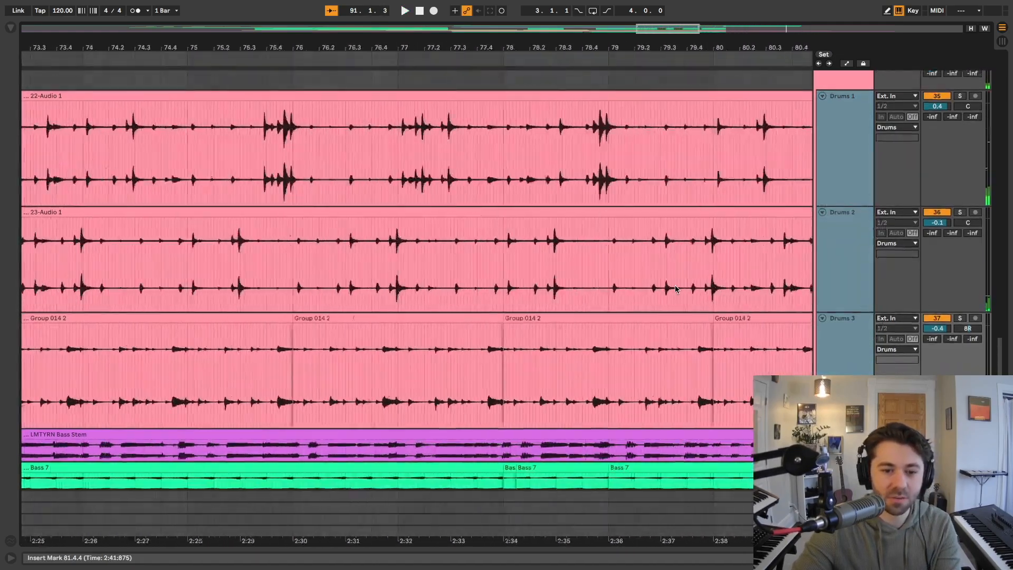
Solo the Drums 3 track and play it from position 76.2.1 into bar 82
scroll(676, 288, left, 5)
scroll(676, 289, down, 1)
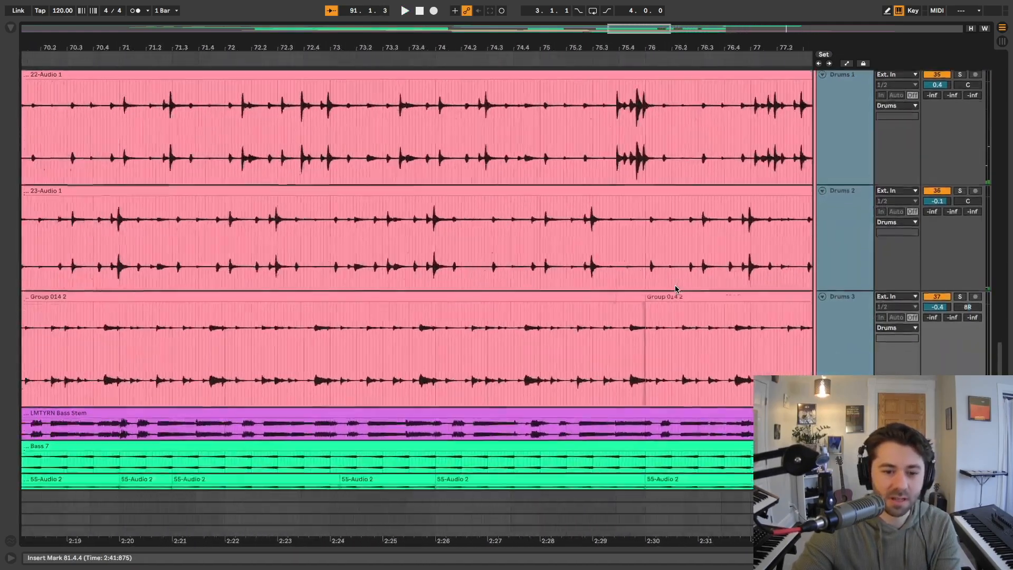
click(862, 332)
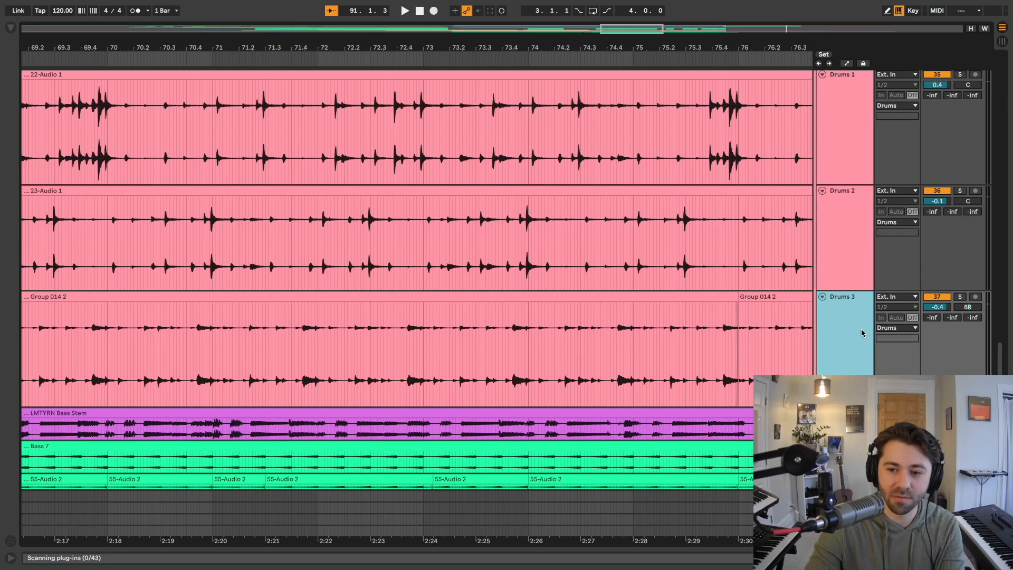
click(959, 297)
click(764, 337)
key(space)
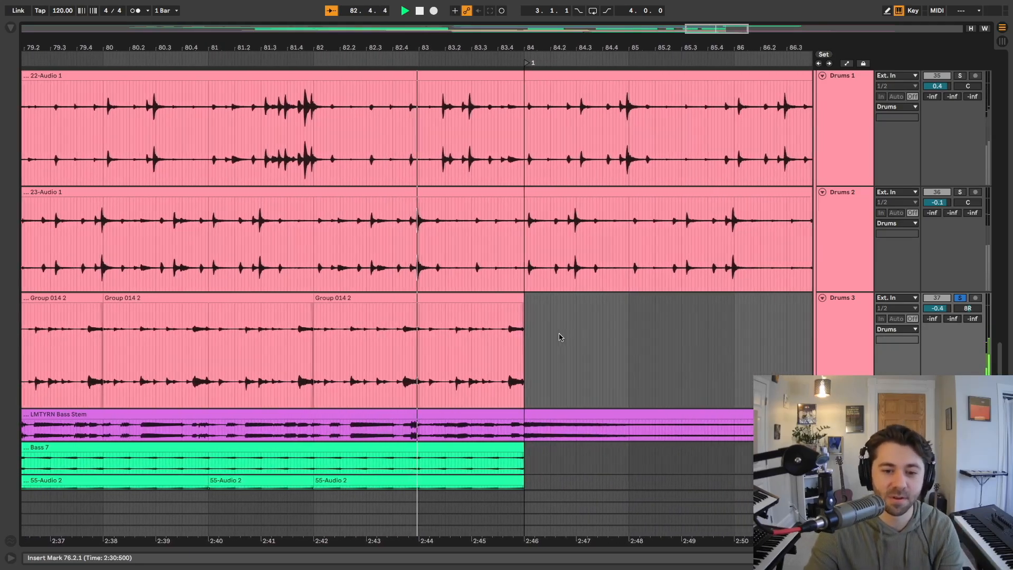
key(space)
Compare where the Drums 3 clips end with the longer Drums 1 and Drums 2 clips, marking positions 84.3.1 and 77.3.1
scroll(558, 337, down, 5)
click(558, 338)
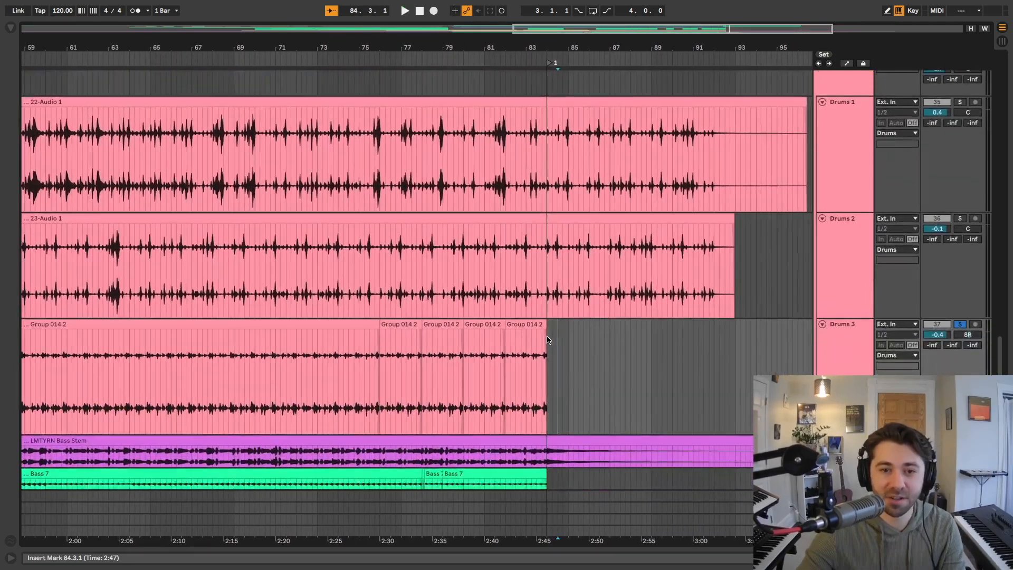
scroll(547, 339, up, 1)
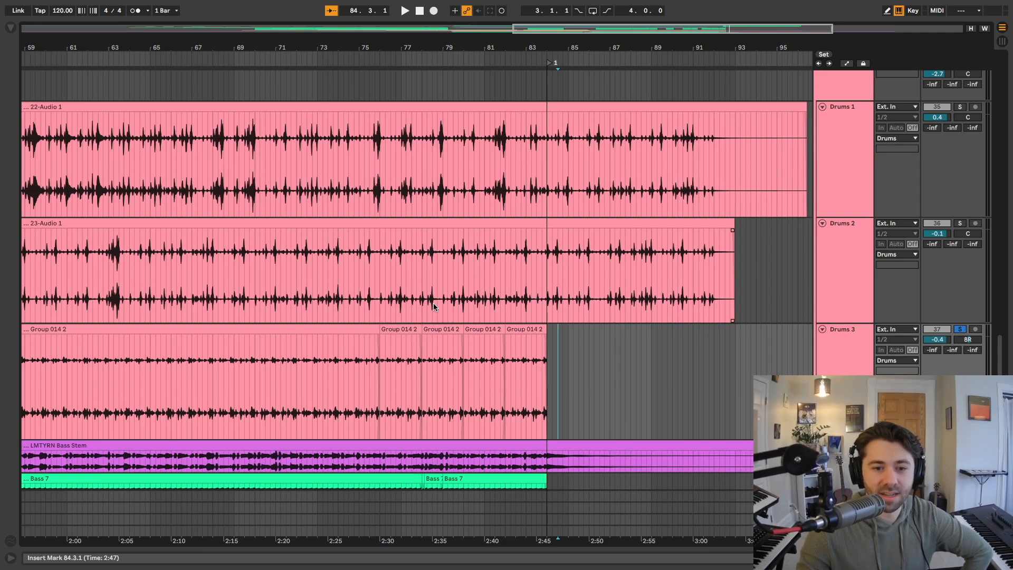
click(417, 275)
click(411, 273)
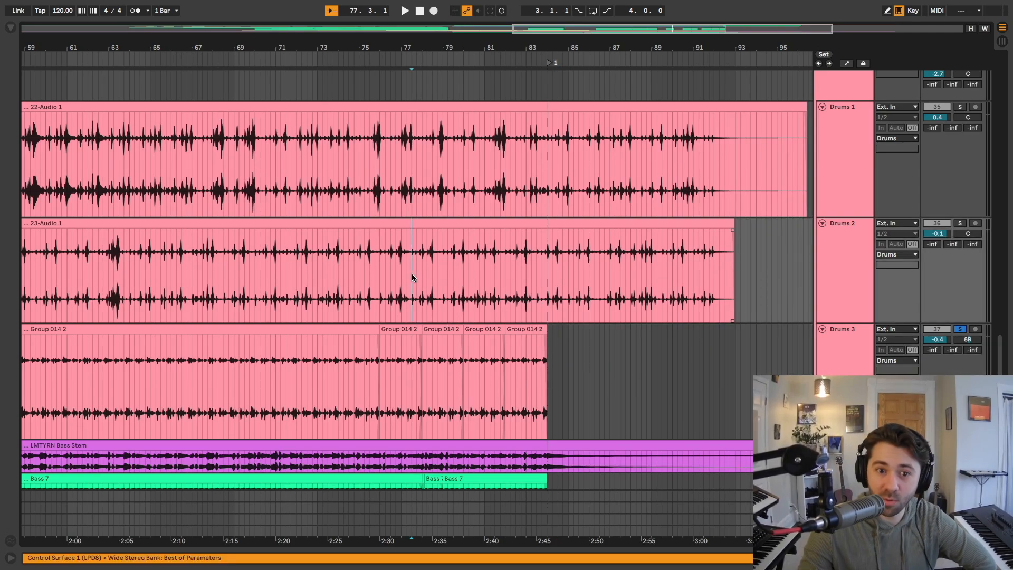
Solo Drums 1, Drums 2 and Drums 3 together and play them from position 70.1.1 to bar 79
click(250, 268)
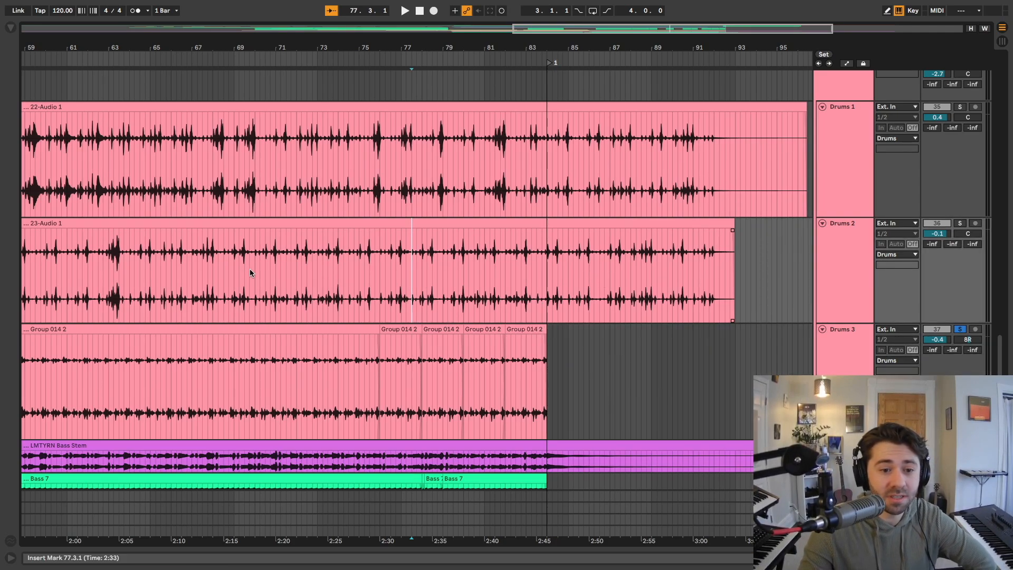
click(833, 153)
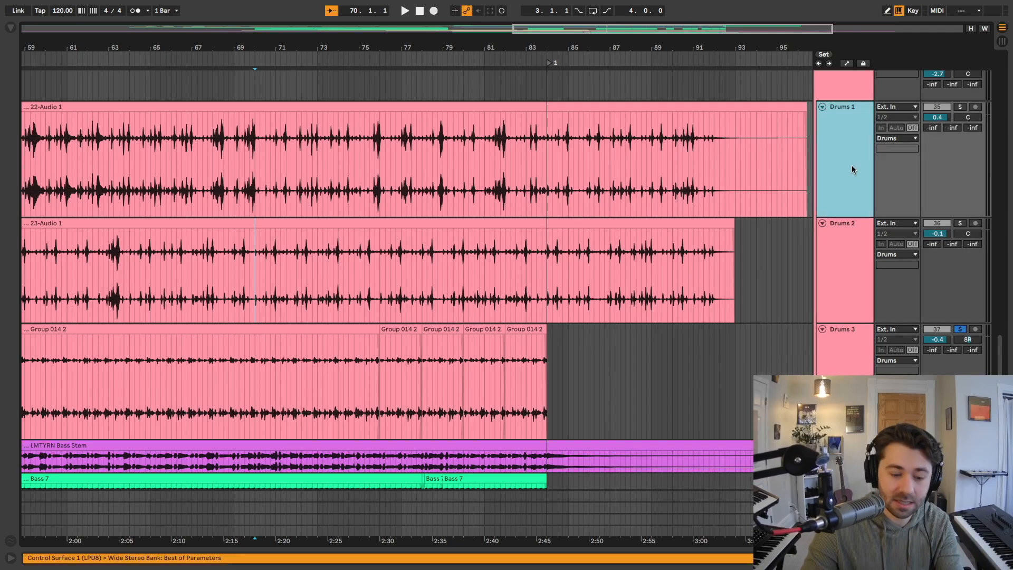
shift+click(836, 283)
click(961, 107)
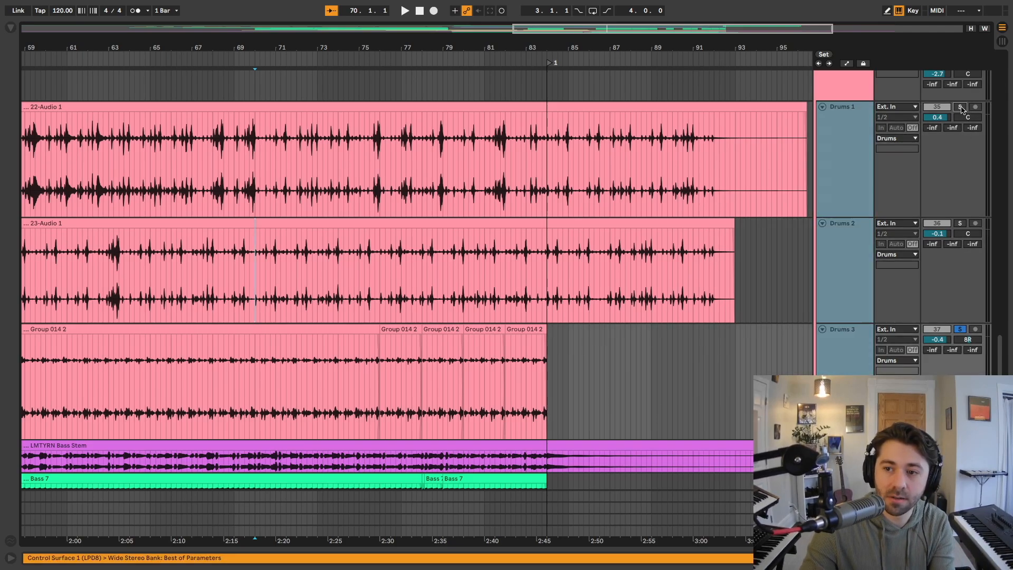
key(space)
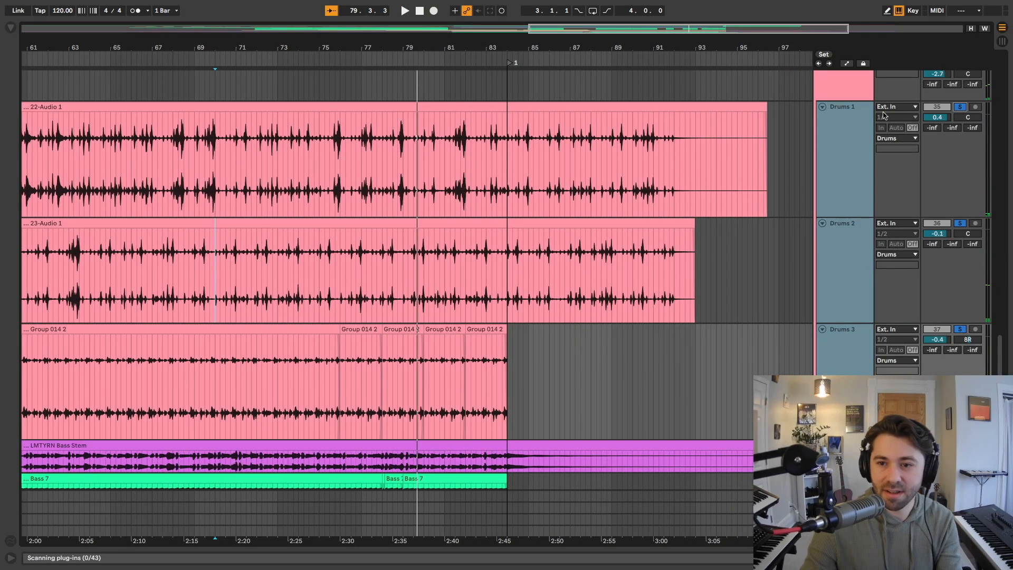
Compare the device chains on the Drums 1 and Drums 2 tracks
click(847, 165)
click(844, 244)
click(829, 169)
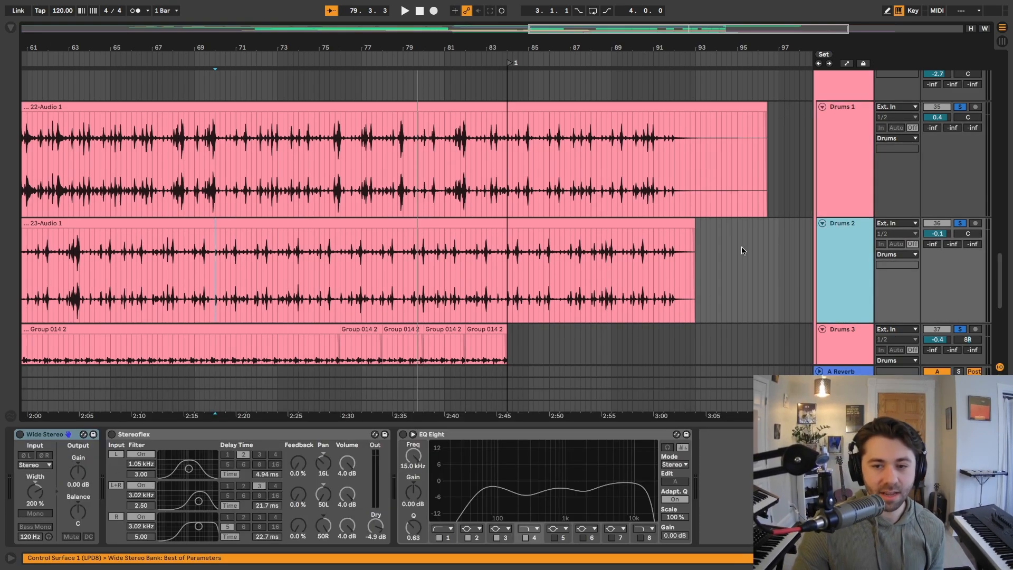
Solo Drums 1 with its Filter Delay and EQ Eight enabled, and play it from position 51.3.4 to bar 58
click(850, 177)
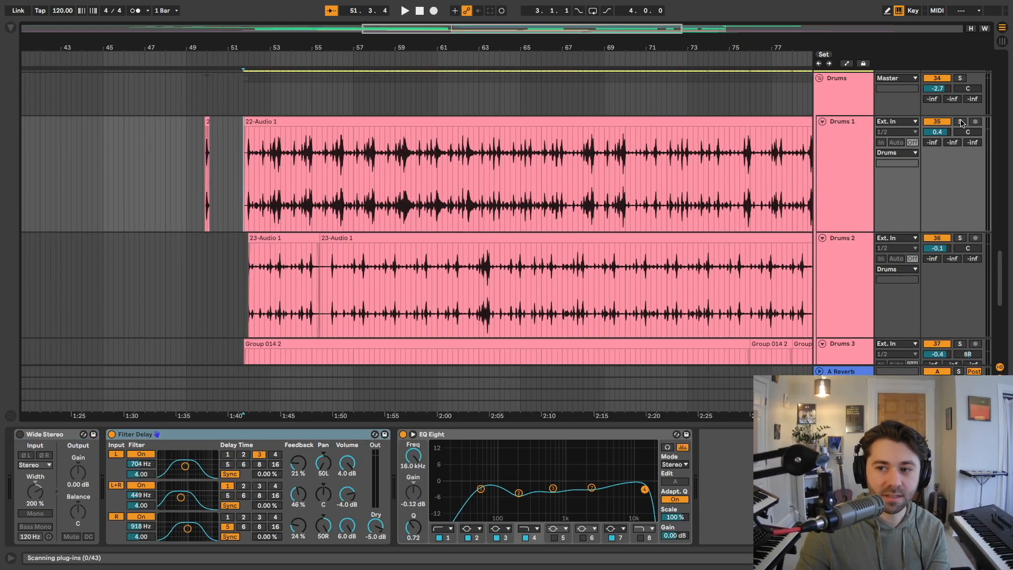
key(space)
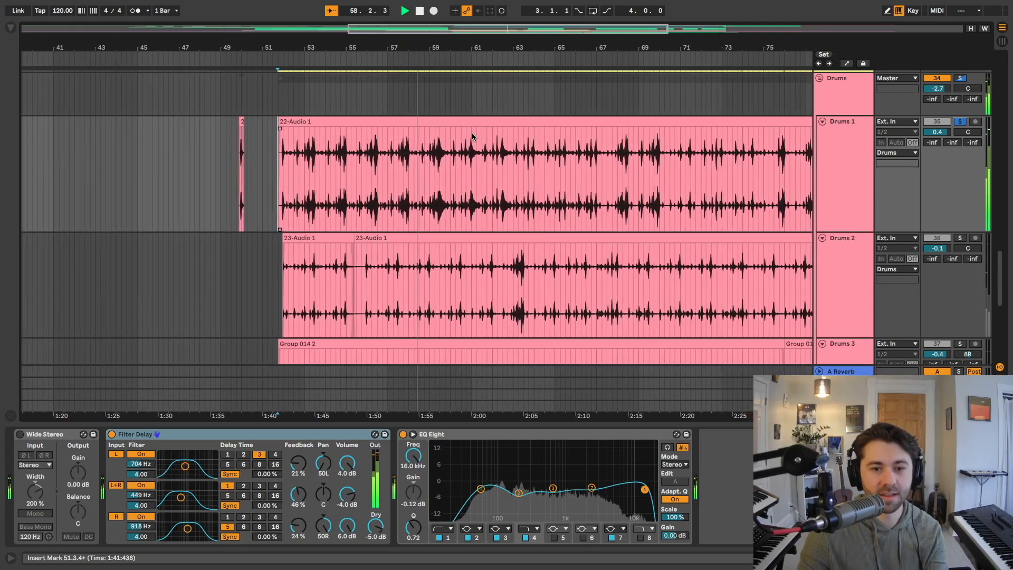
key(space)
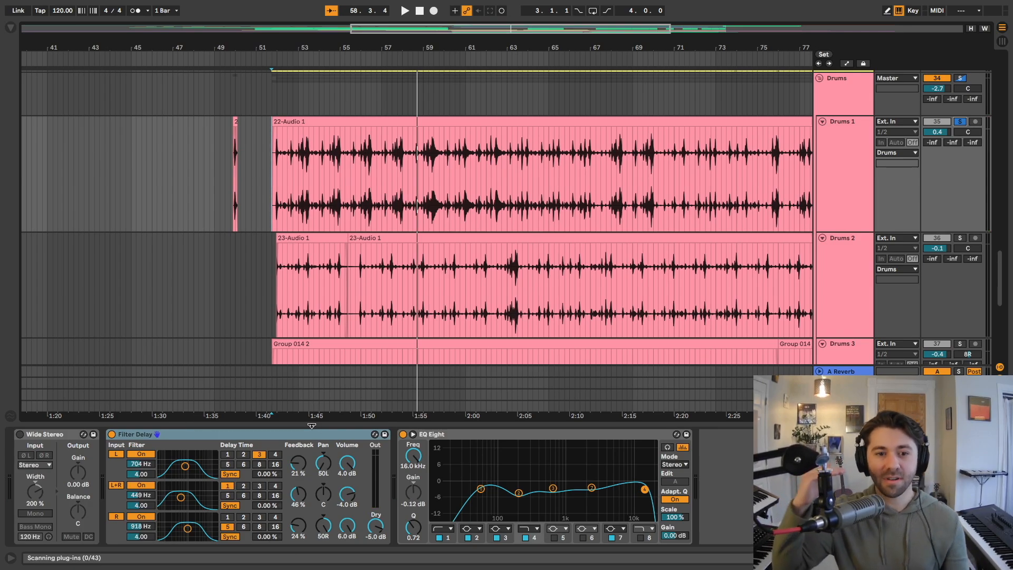
Replay the soloed Drums 1 track from position 51.4.2 to bar 60 to hear its delay pattern
click(271, 180)
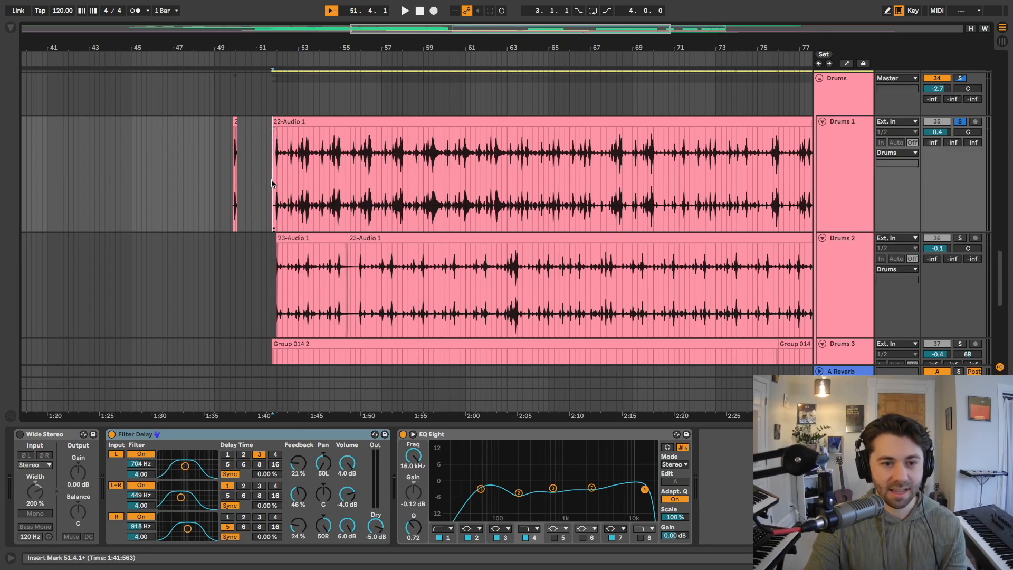
click(272, 181)
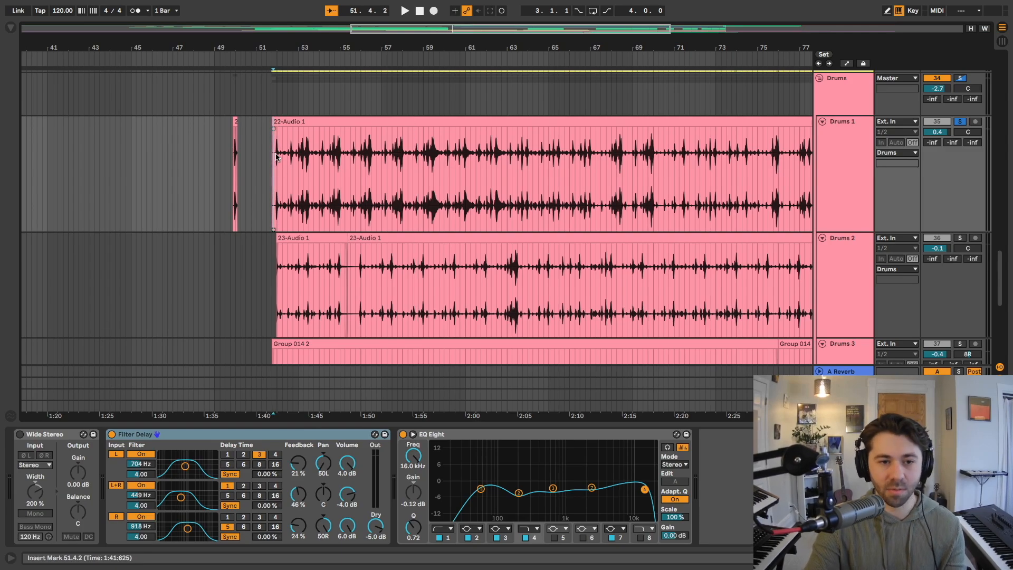
key(space)
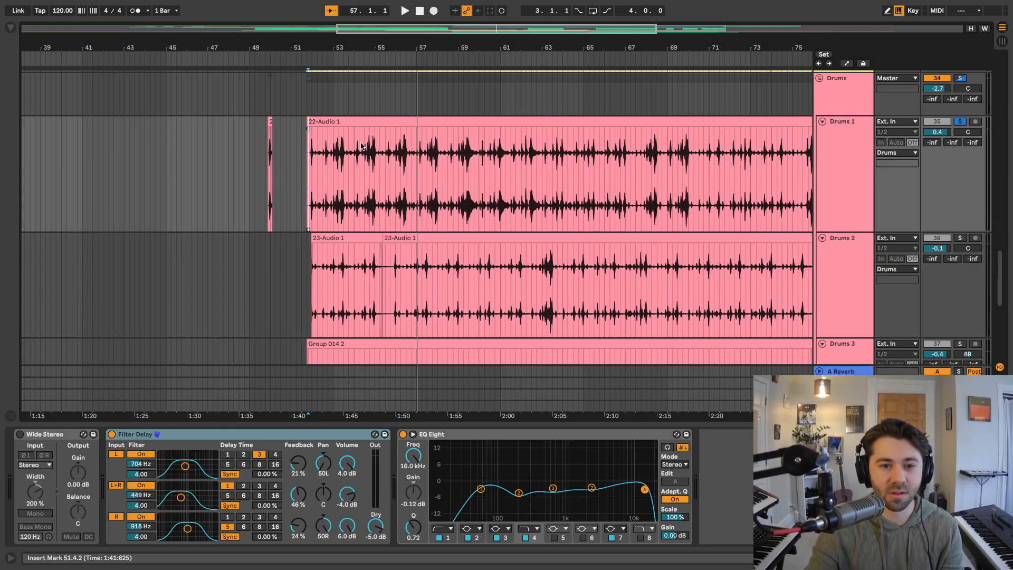
key(space)
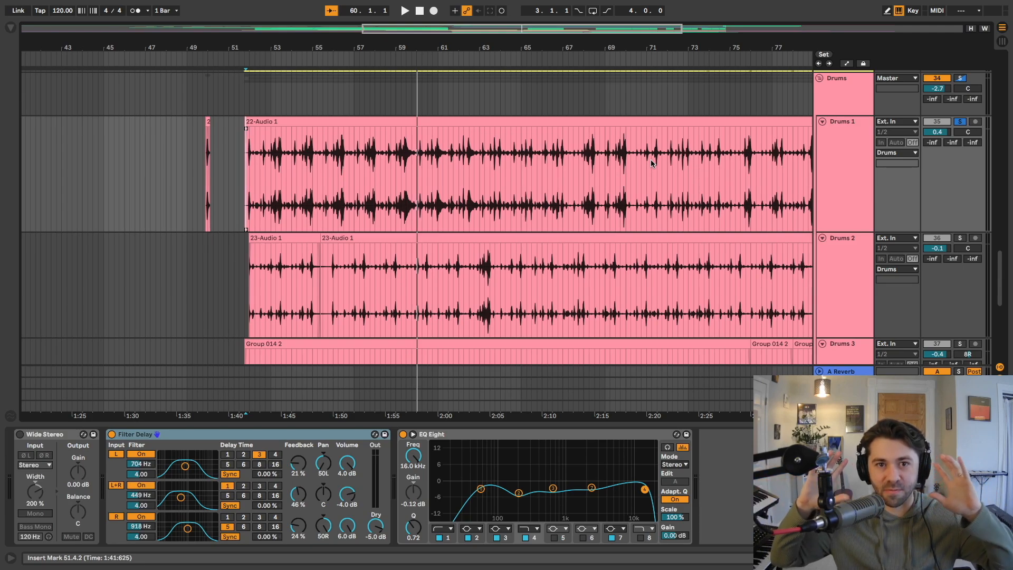
click(136, 152)
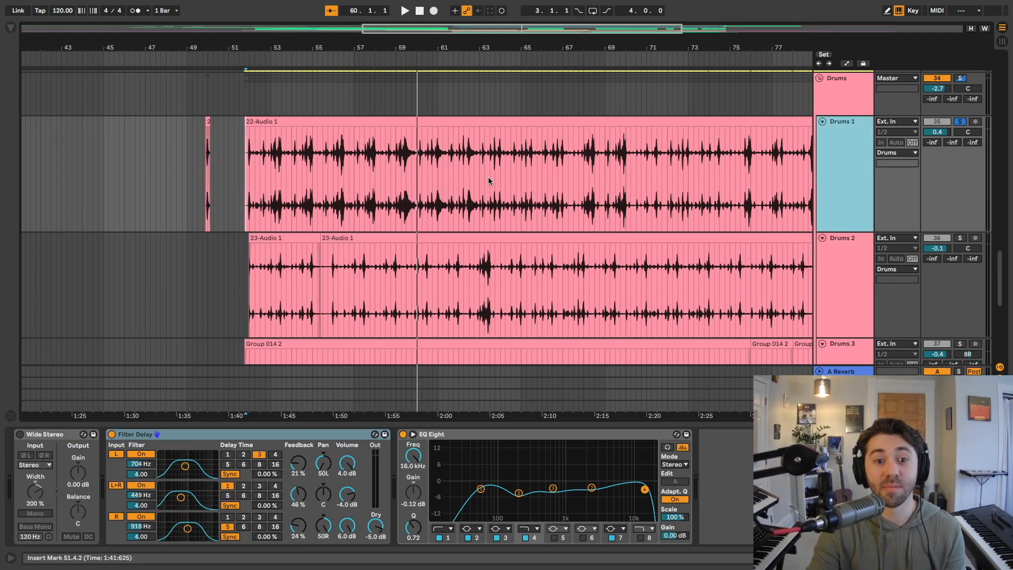
Solo the Drums 2 track and turn on its Stereoflex device
click(857, 243)
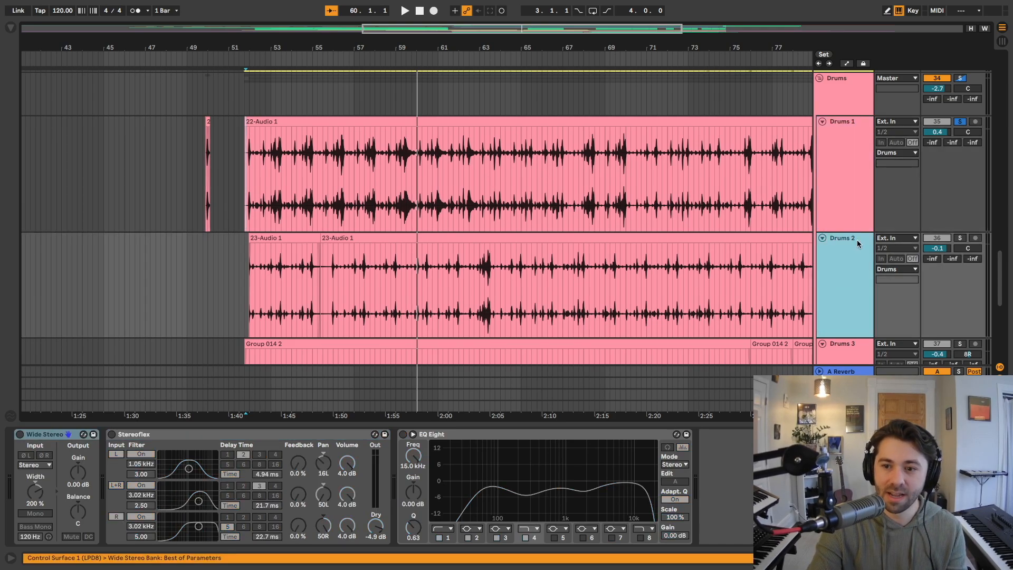
click(957, 239)
scroll(844, 266, down, 3)
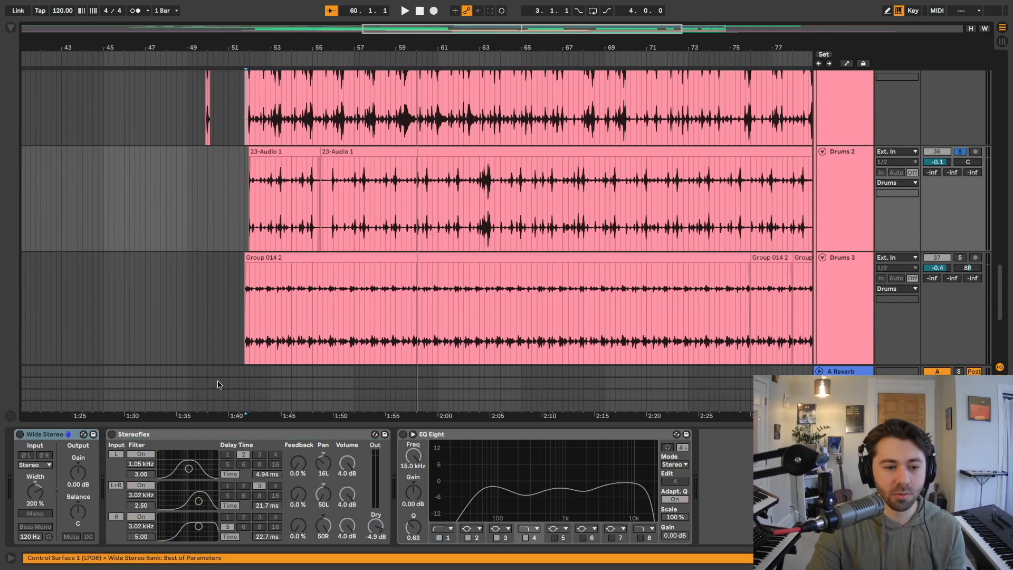
click(113, 434)
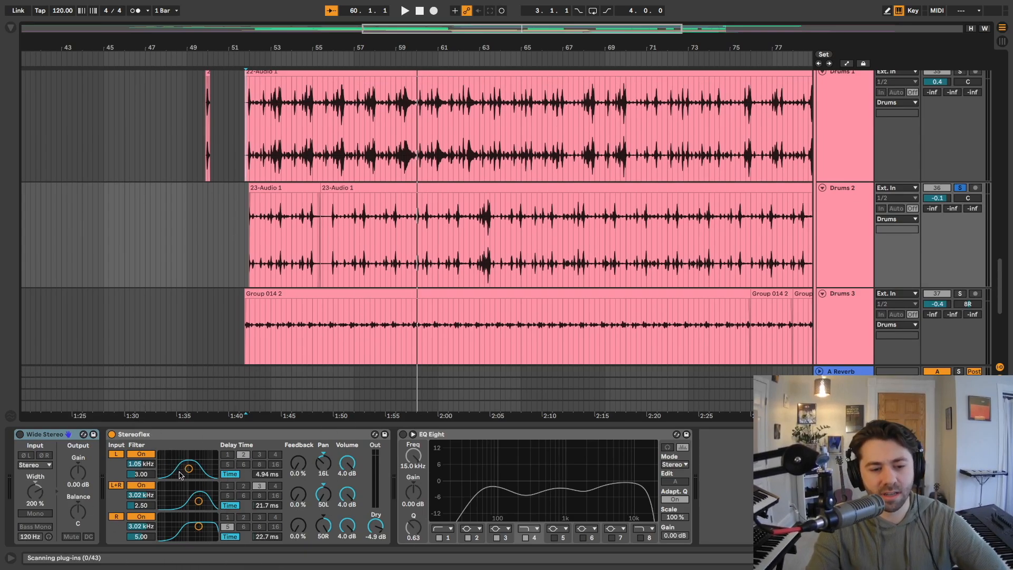
Play Drums 2 from position 56.2.2 to bar 67 while switching Stereoflex off and on to compare the sound
click(341, 235)
key(space)
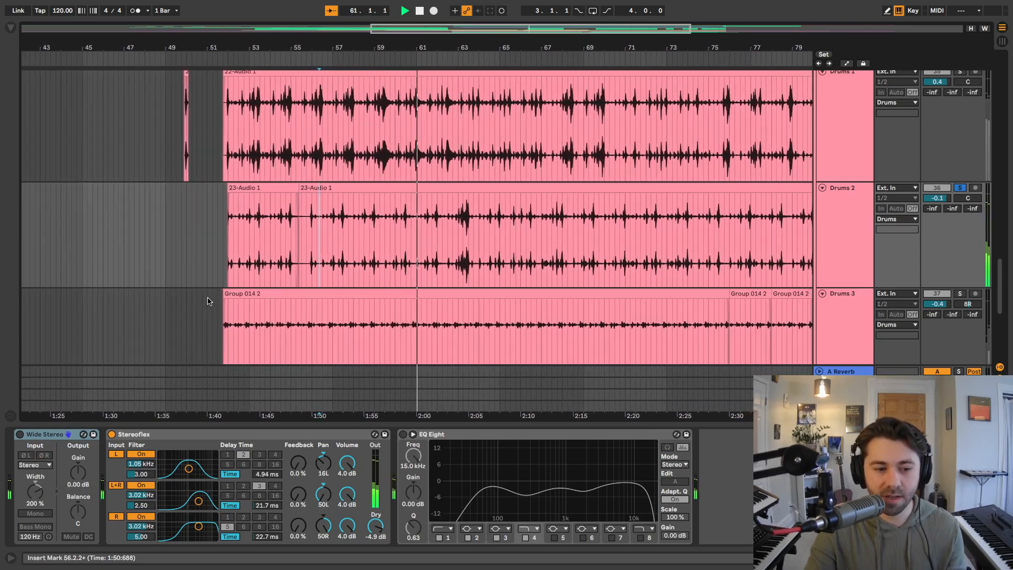
click(112, 434)
click(112, 434)
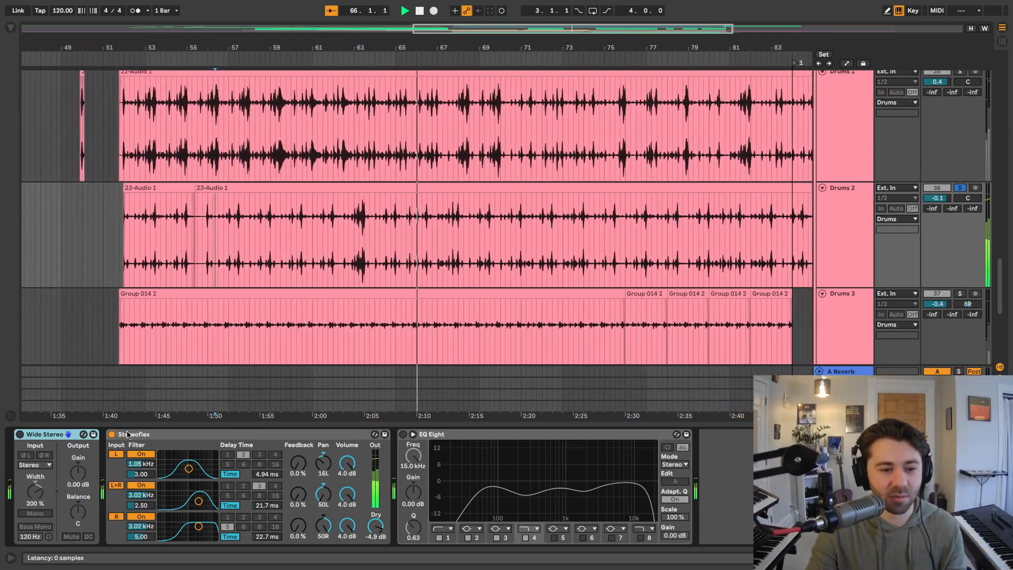
click(112, 433)
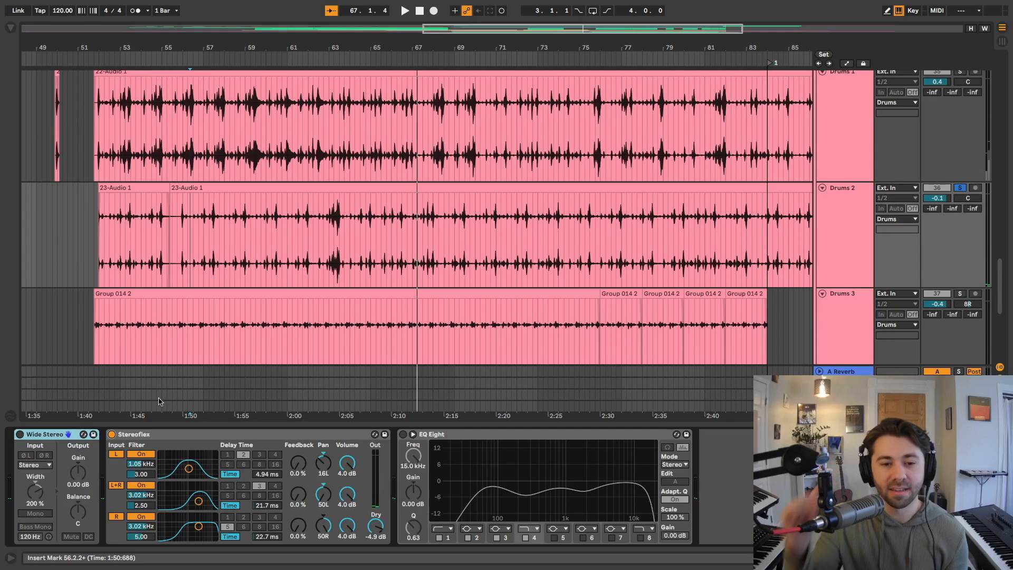
key(space)
Play the soloed Drums 2 track again from position 54.4.1 to bar 65
click(104, 236)
click(108, 232)
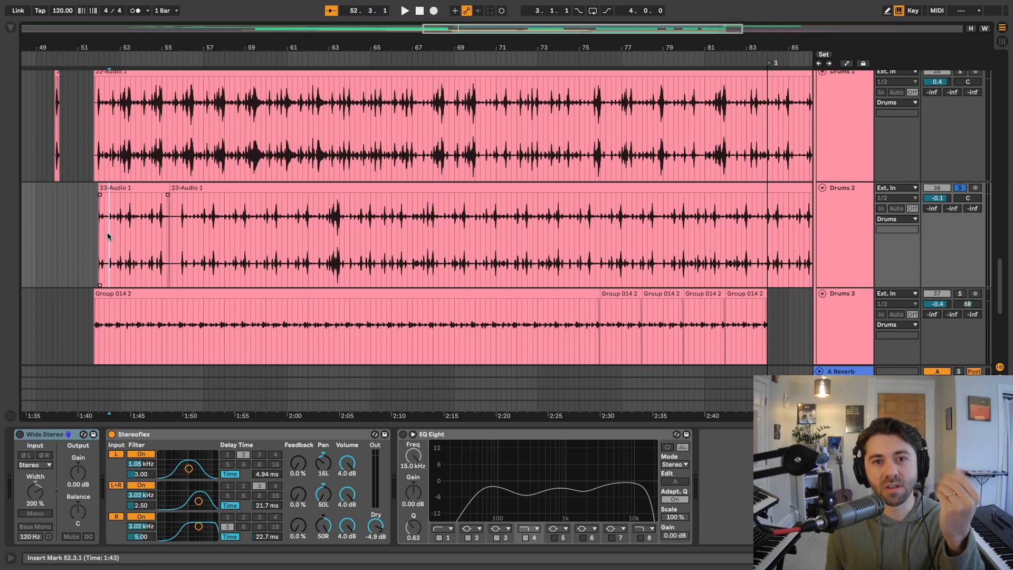
click(251, 233)
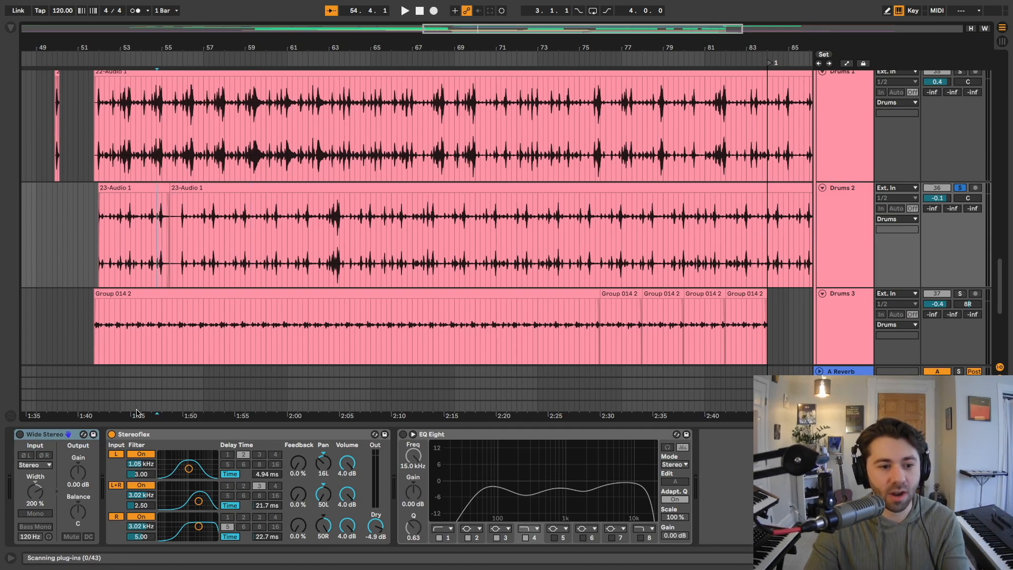
key(space)
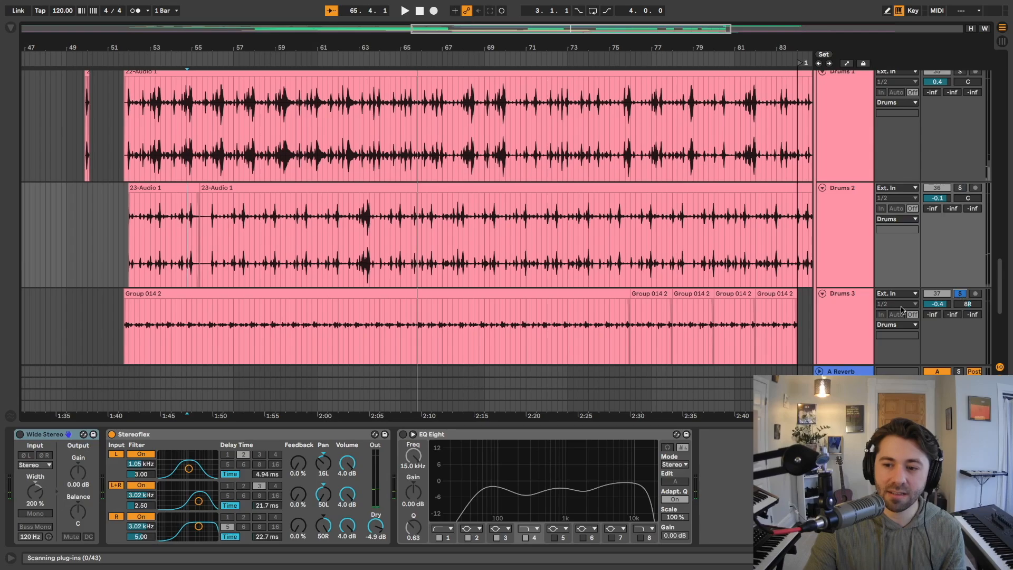
Compare the Drums 3 and Drums 2 device chains, and play the soloed Drums 3 from position 51.4.1 with Stereoflex and EQ Eight enabled
click(841, 324)
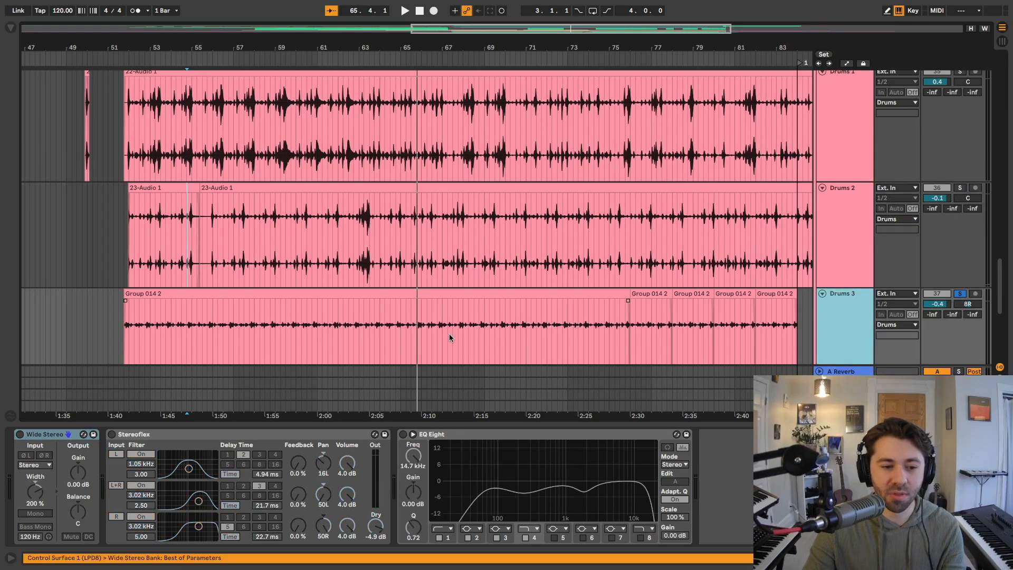
key(Up)
key(Down)
key(Up)
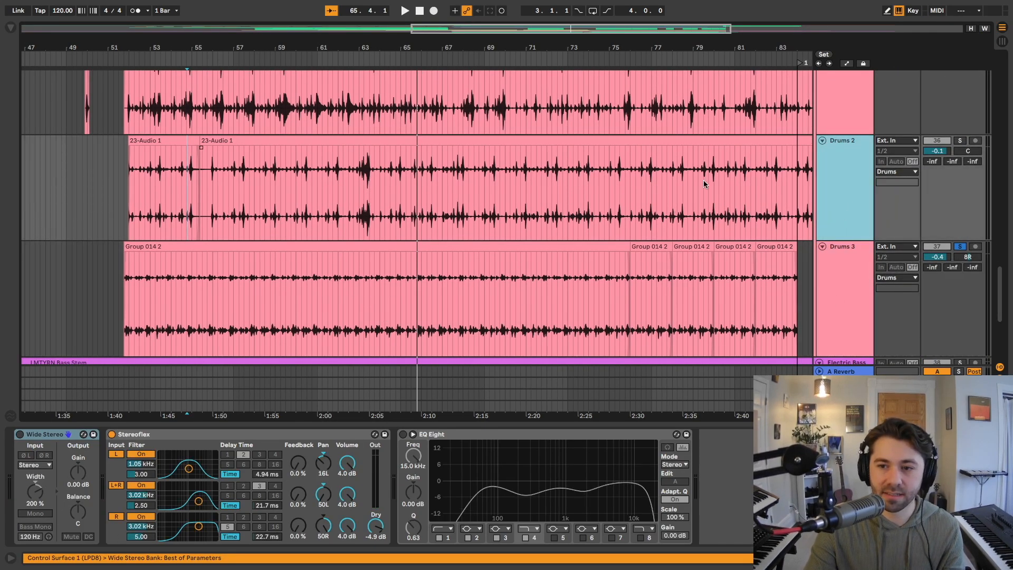
key(Down)
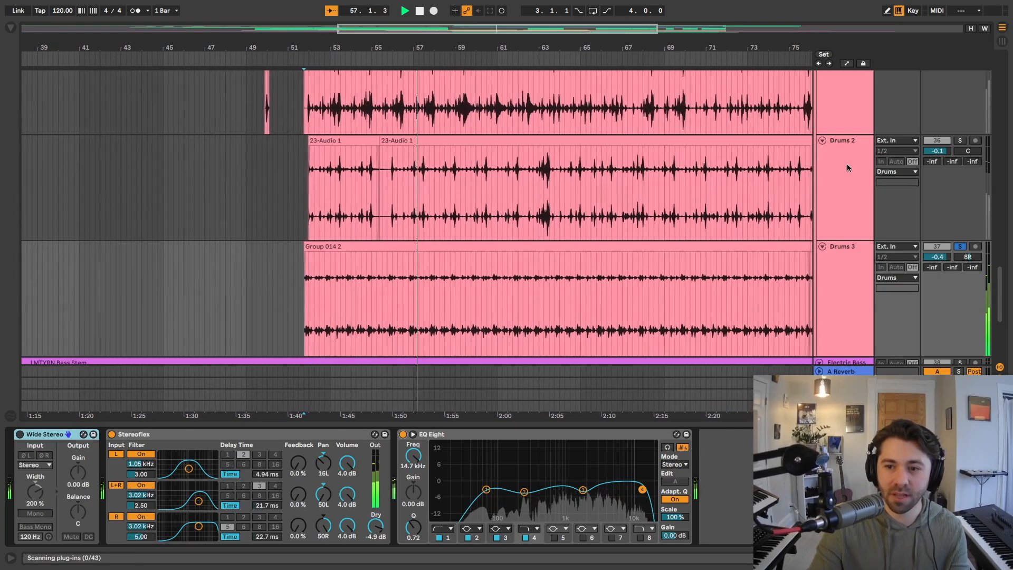
Add Drums 2 to the soloed Drums 3, play both to bar 64, and bring up the Drums 1 device chain
click(960, 141)
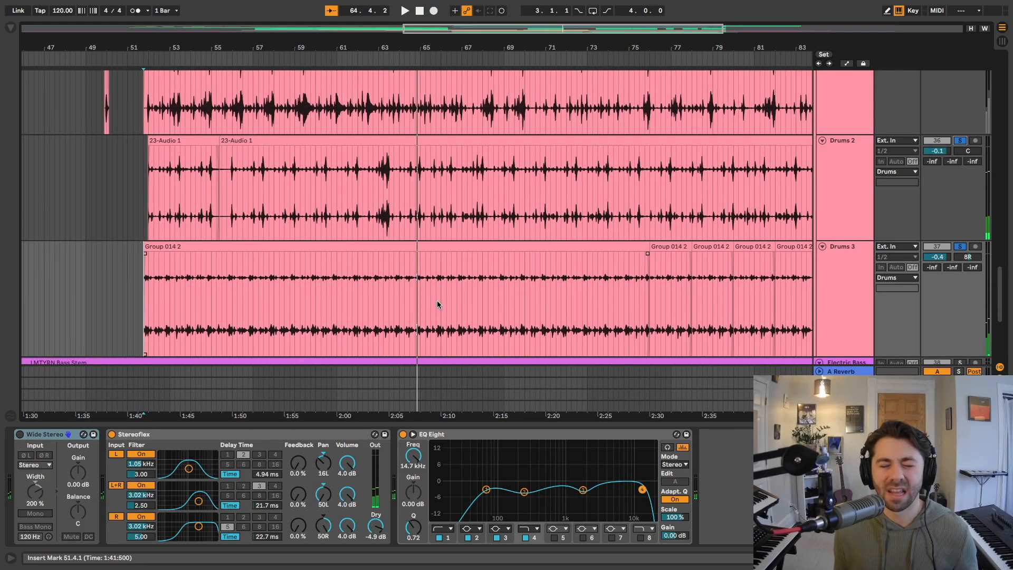
scroll(182, 207, up, 2)
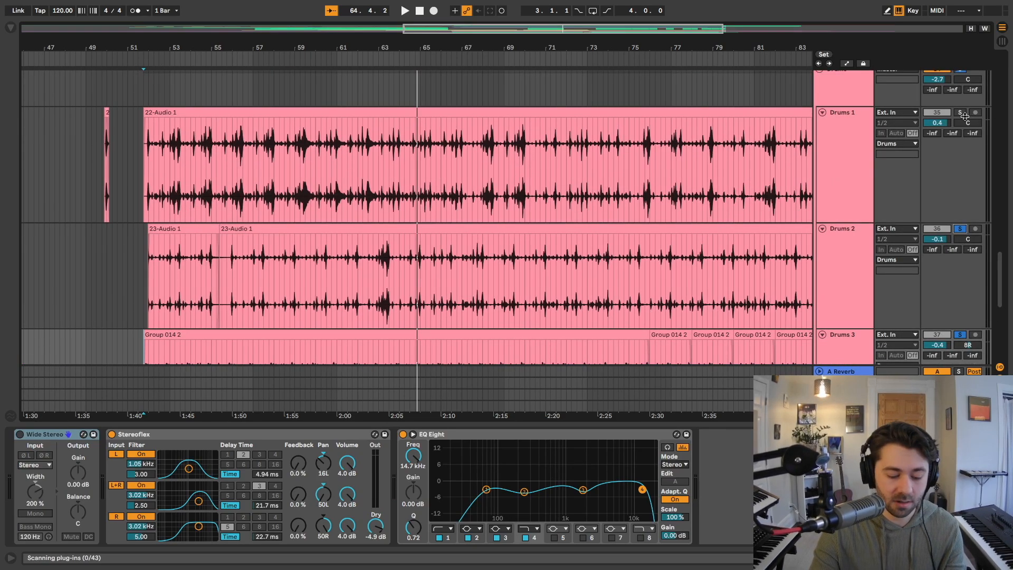
click(840, 165)
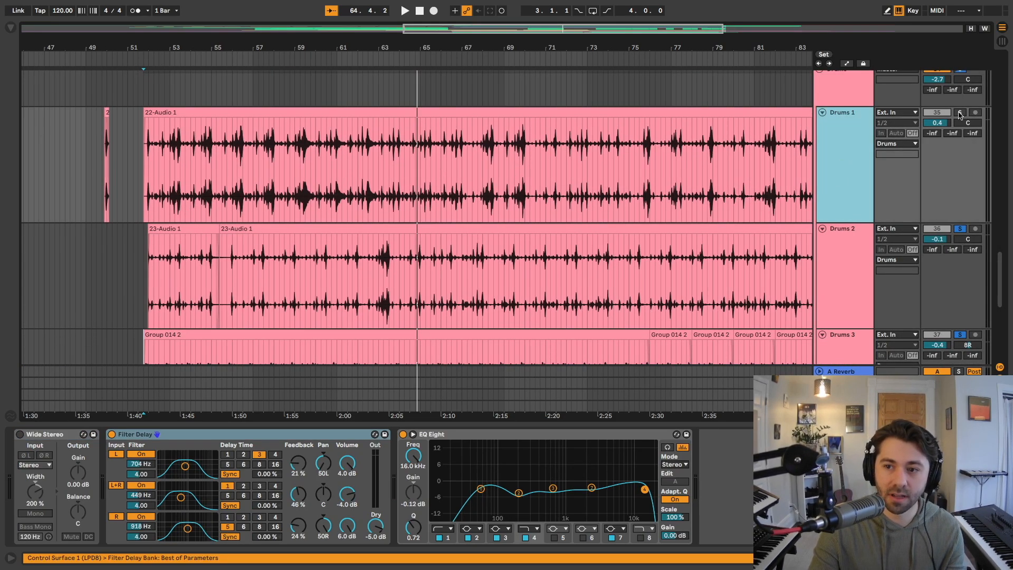
Solo Drums 1 together with Drums 2 and Drums 3, and play the drums from bar 60.3.1
click(327, 166)
key(space)
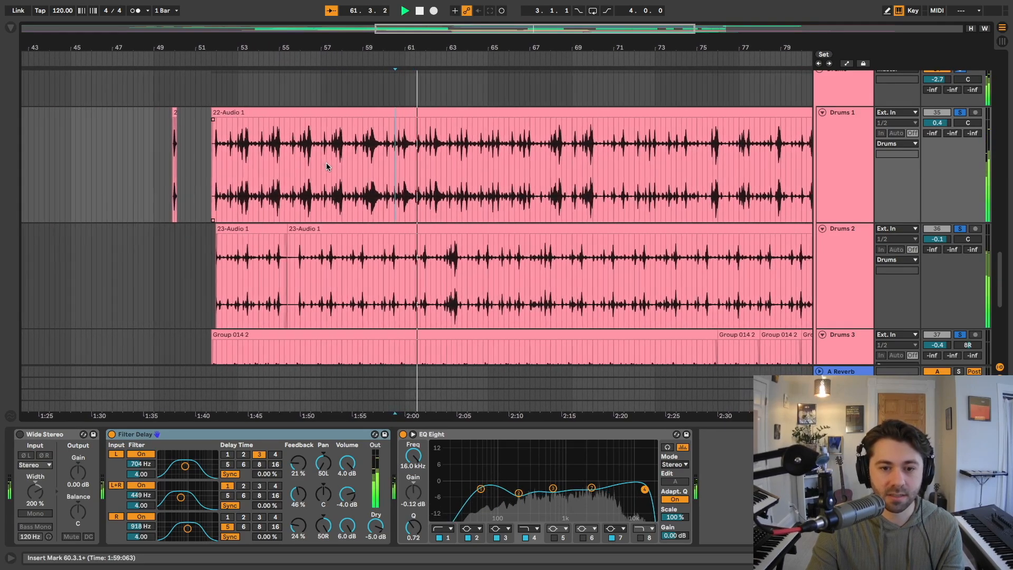
scroll(327, 167, down, 1)
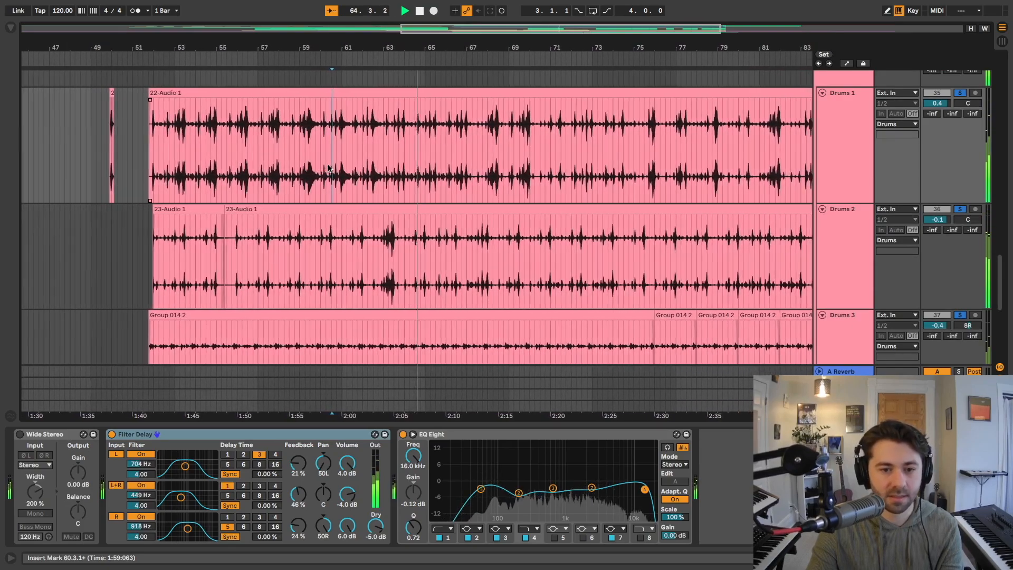
scroll(328, 167, down, 1)
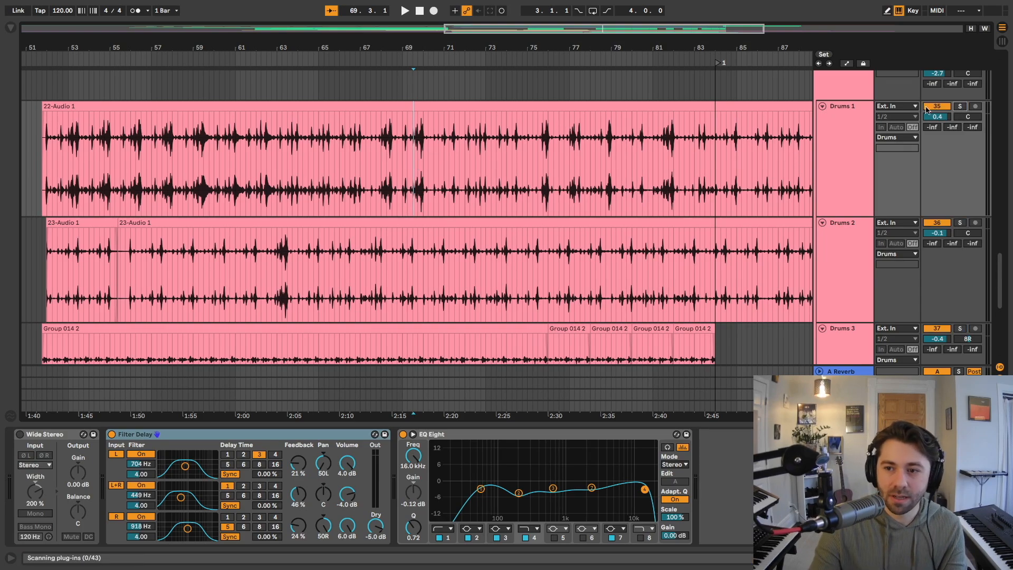
Clear the drum solos and play all tracks from bar 51.3.4, where the drums enter
scroll(130, 120, up, 2)
click(40, 136)
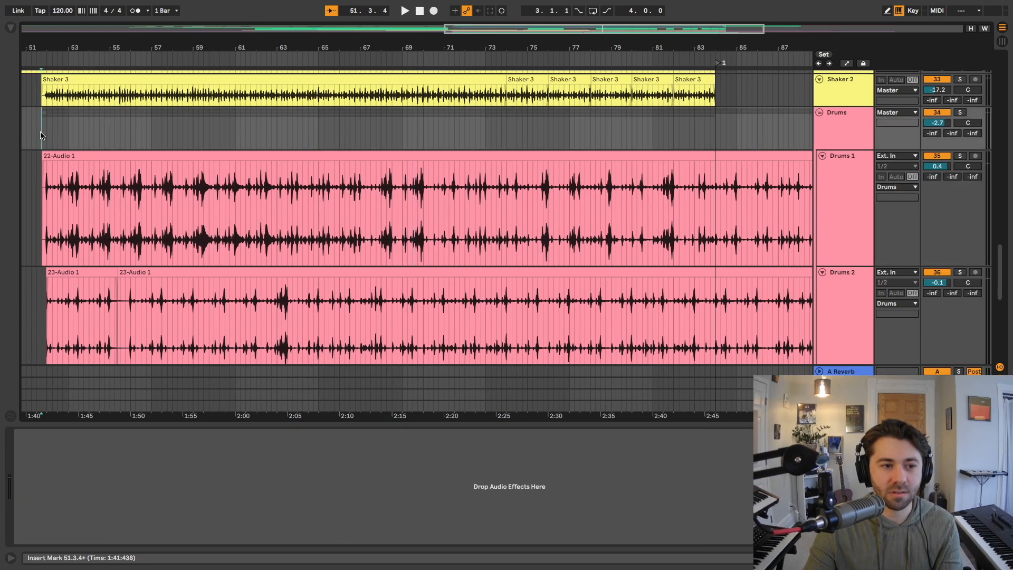
key(space)
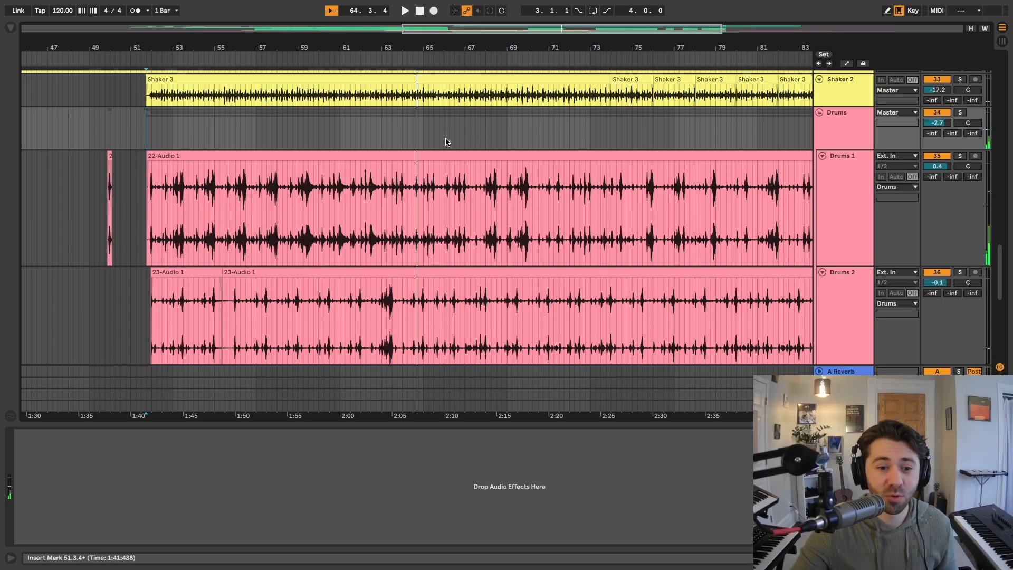
Examine the drum clips and compare the effect chains on the Drums 2 and Drums 1 tracks
scroll(445, 138, down, 5)
scroll(445, 138, up, 3)
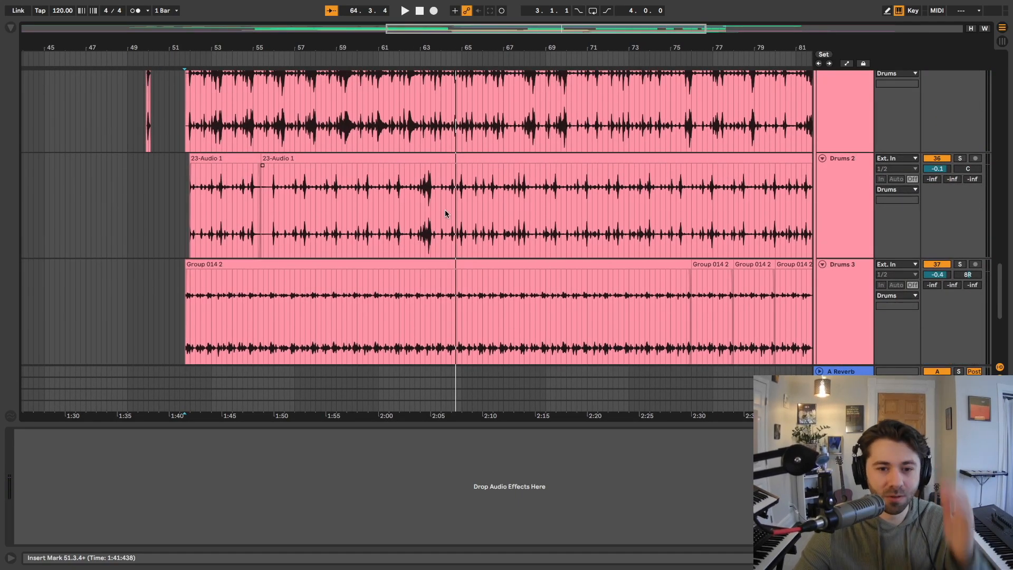
click(439, 205)
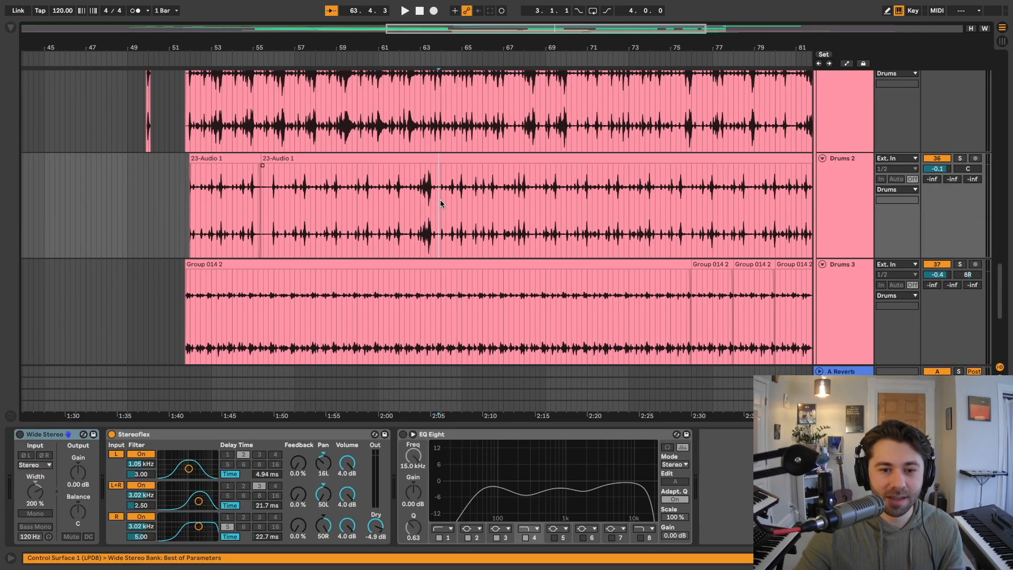
click(440, 203)
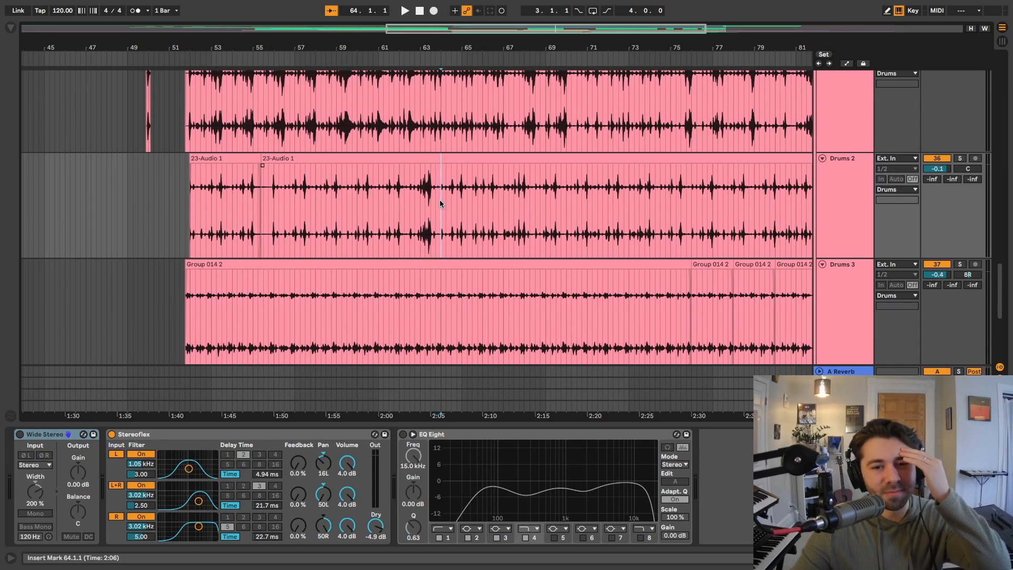
scroll(441, 203, up, 3)
scroll(441, 203, left, 2)
click(425, 201)
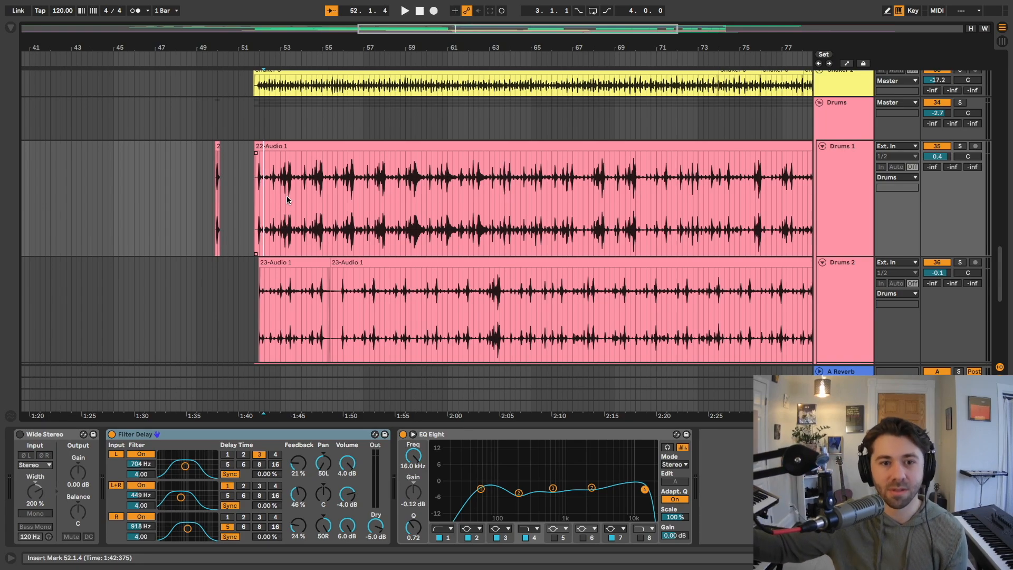
scroll(286, 196, down, 3)
scroll(264, 174, right, 5)
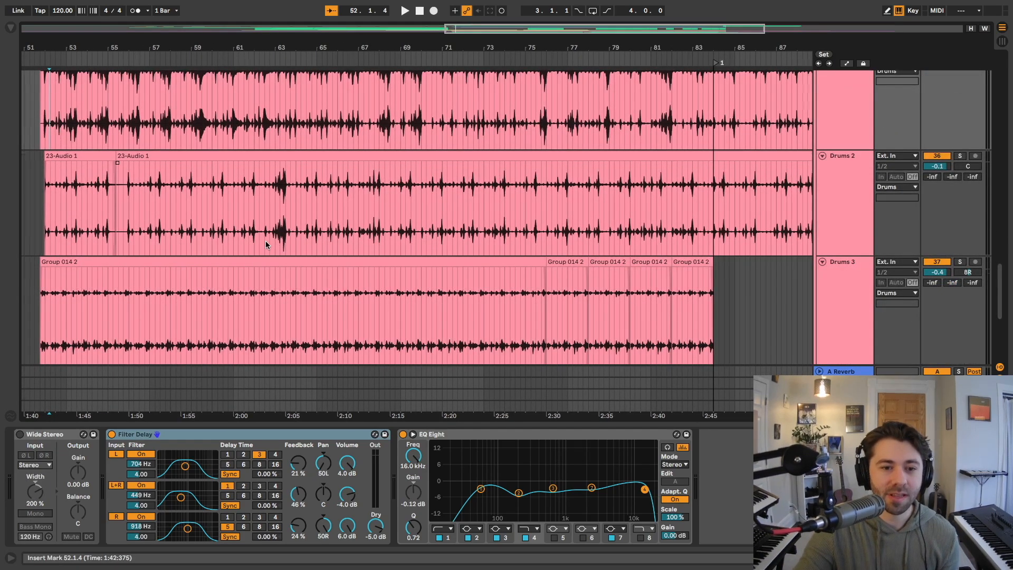
scroll(264, 240, up, 3)
scroll(266, 227, left, 2)
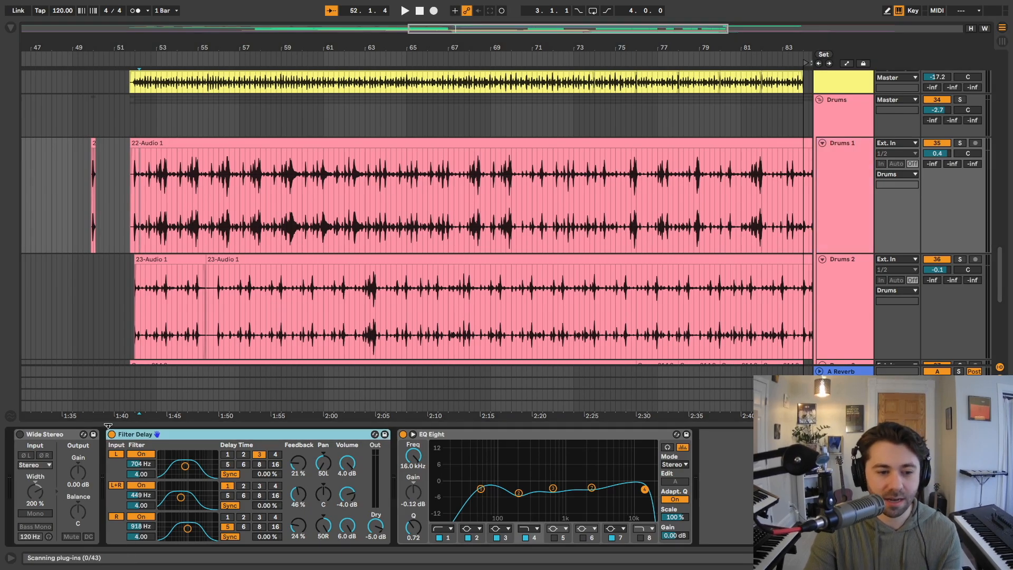
Audition the arrangement from bar 51.4.3 with the Filter Delay on Drums 1 switched off and back on
scroll(130, 198, left, 6)
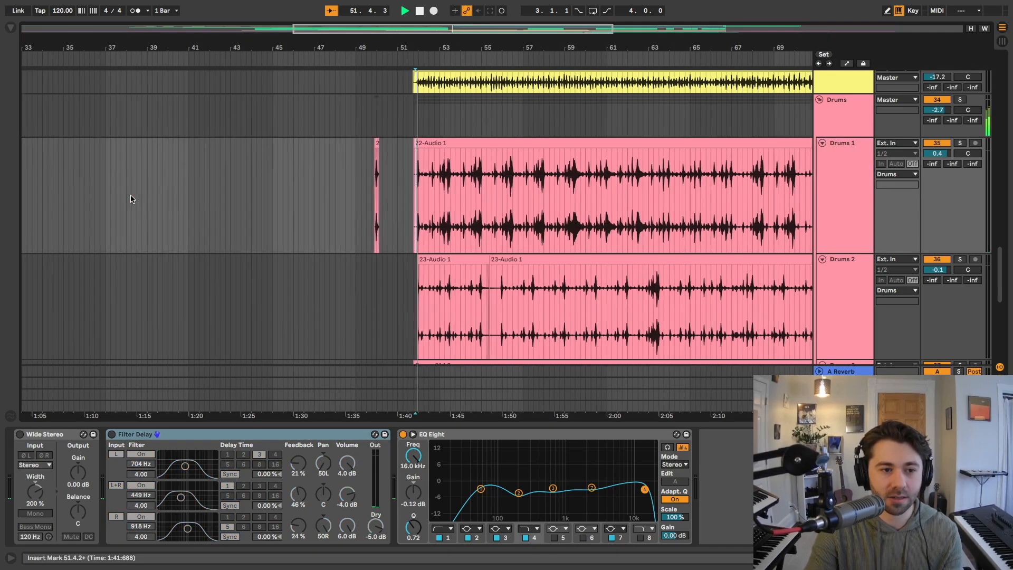
key(space)
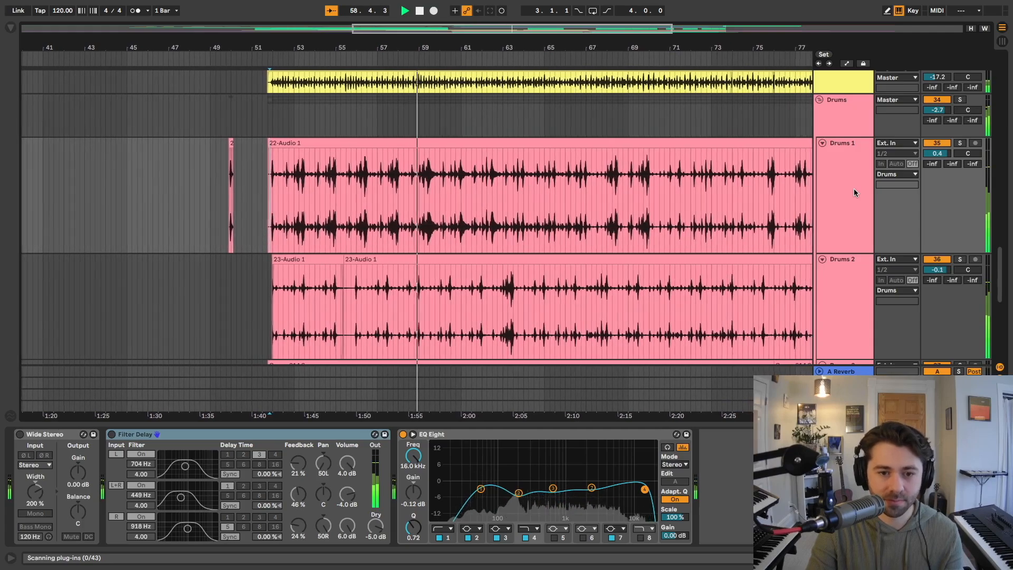
click(111, 435)
key(space)
key(space)
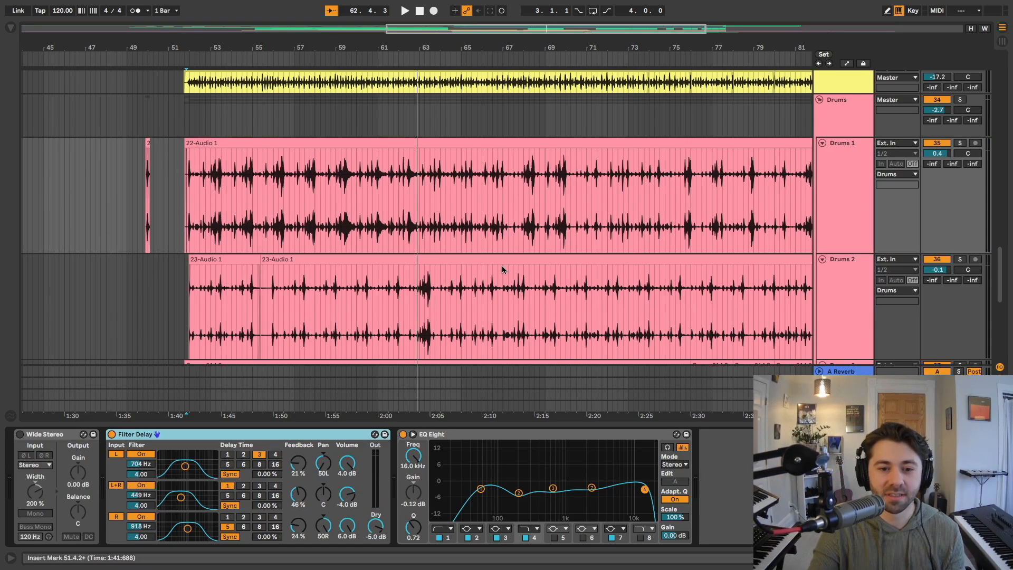
Compare the device chains of the Drums 1, Drums 2 and Drums 3 tracks
click(434, 304)
click(320, 200)
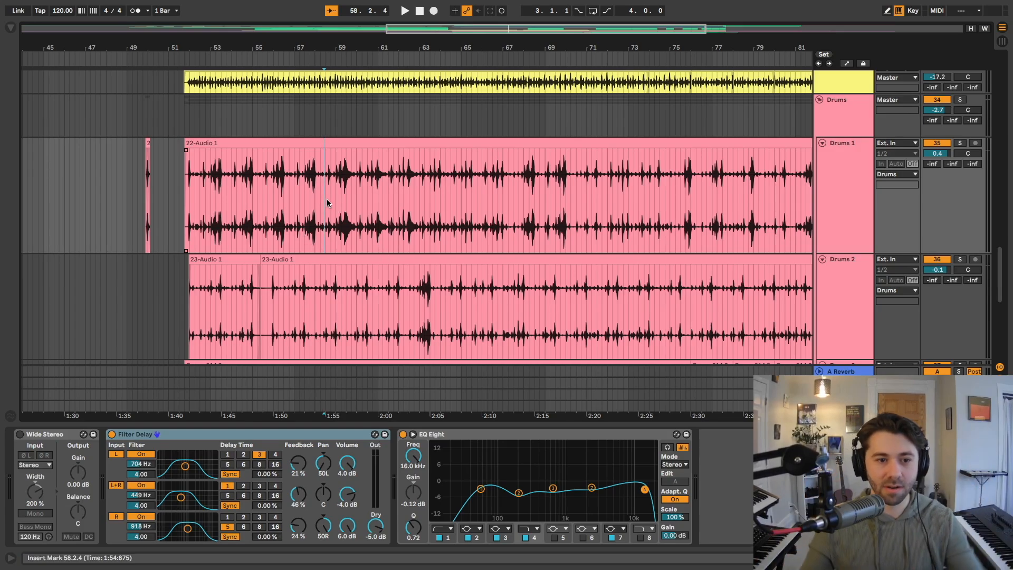
scroll(573, 207, down, 3)
click(471, 311)
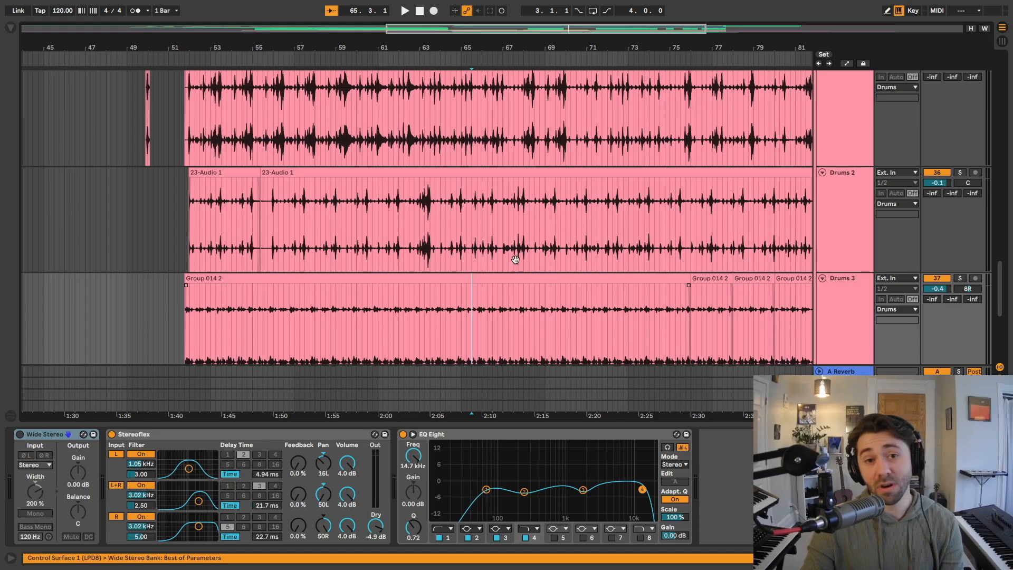
click(835, 140)
click(842, 226)
click(845, 295)
click(844, 233)
click(851, 141)
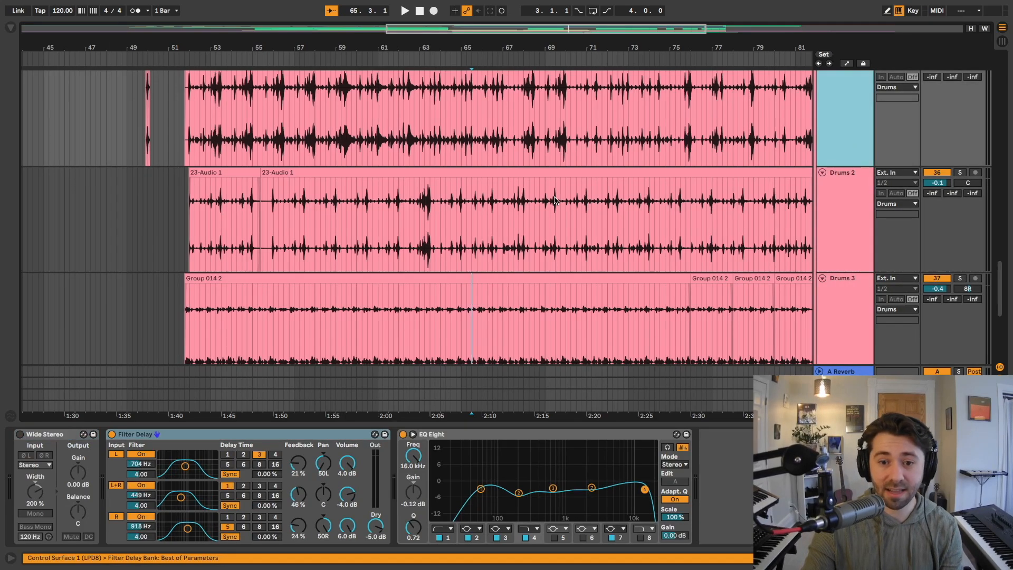
Fold the Drums group and examine the EQ Eight settings on the Bass Lick 1 and Bass Lick 2 tracks
scroll(852, 142, up, 2)
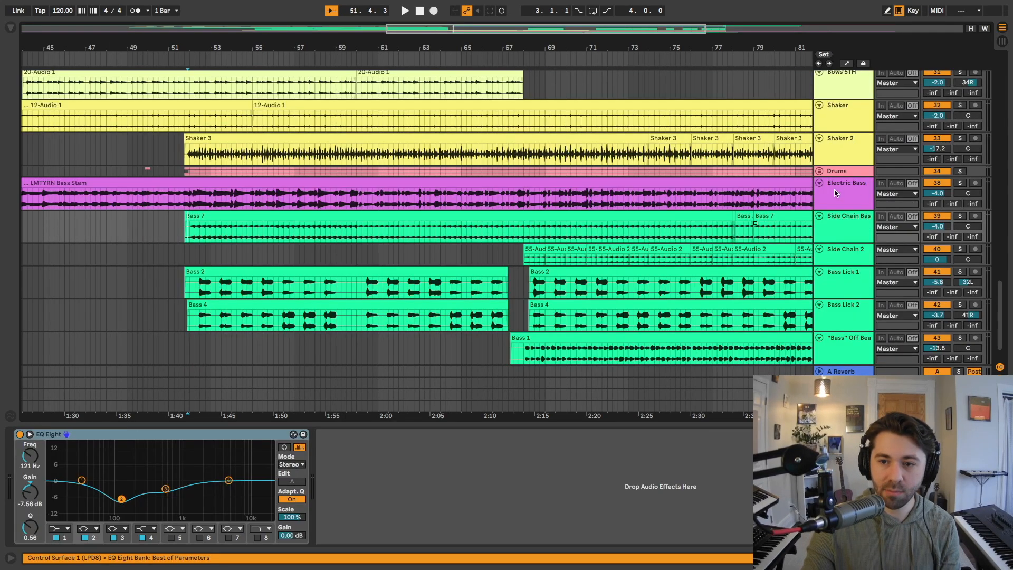
click(831, 250)
click(844, 273)
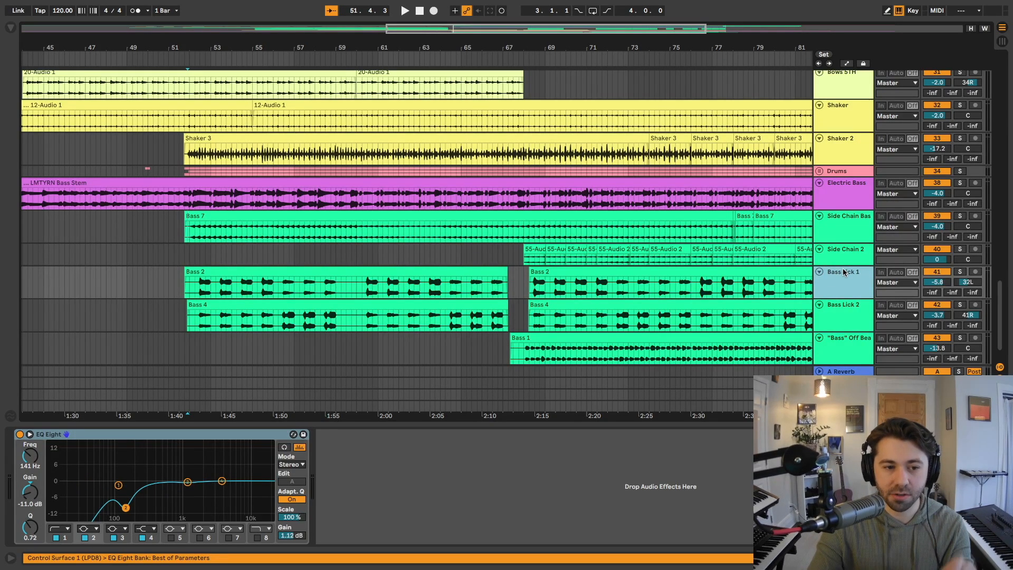
click(843, 312)
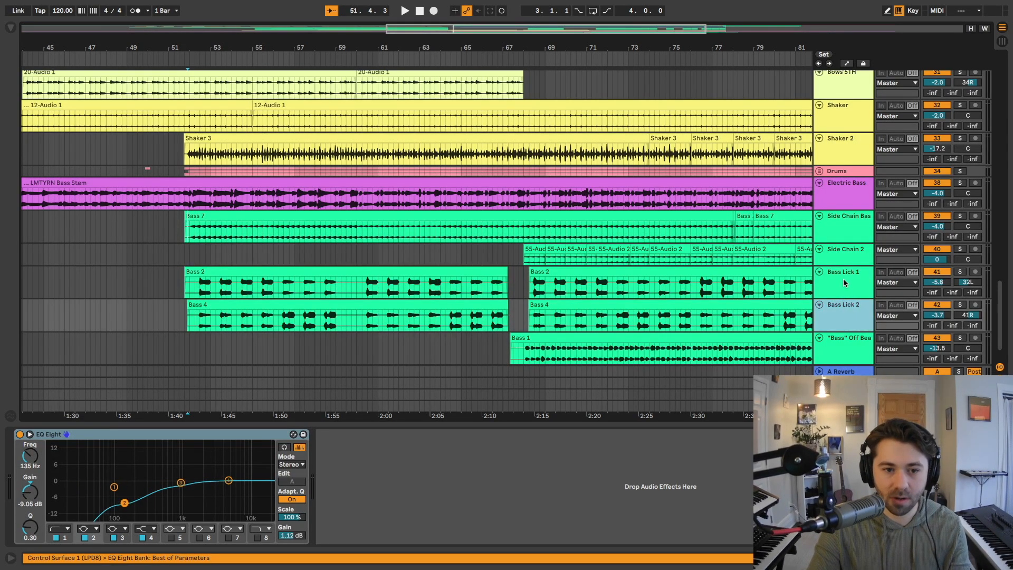
click(844, 288)
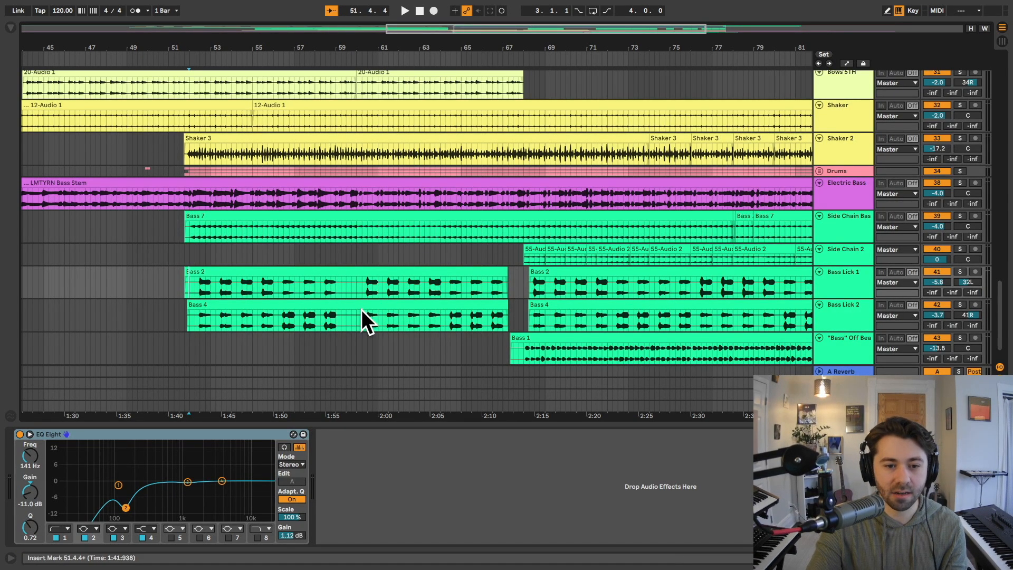
click(847, 311)
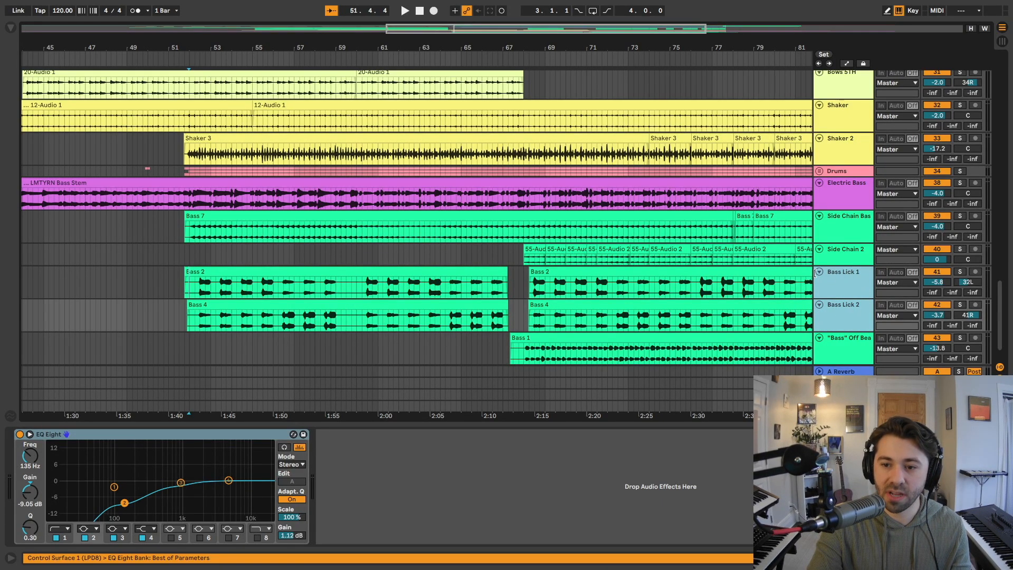
click(195, 286)
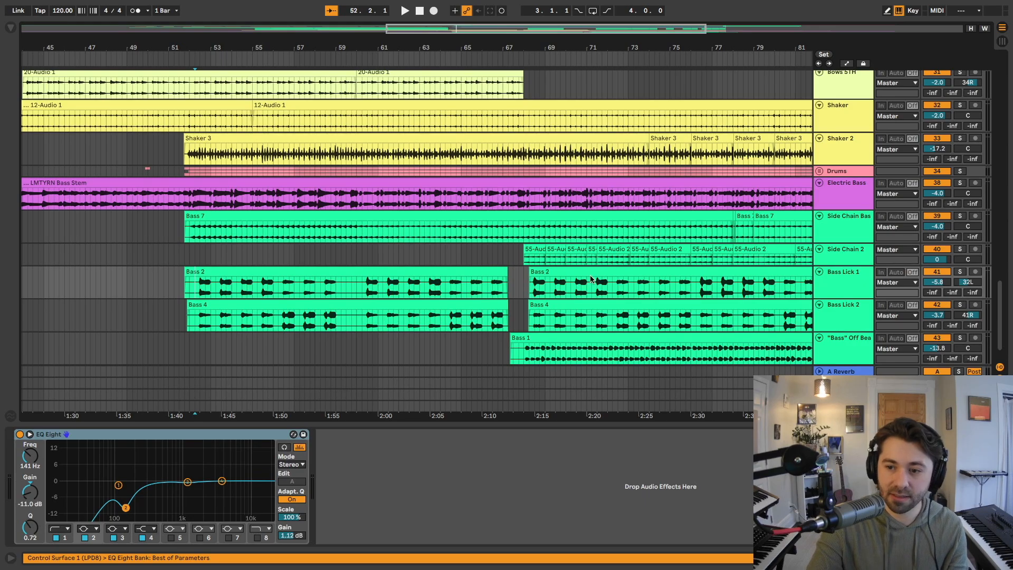
Solo Bass Lick 1 and Bass Lick 2 and play them from bar 52.2.2
click(963, 275)
key(space)
key(z)
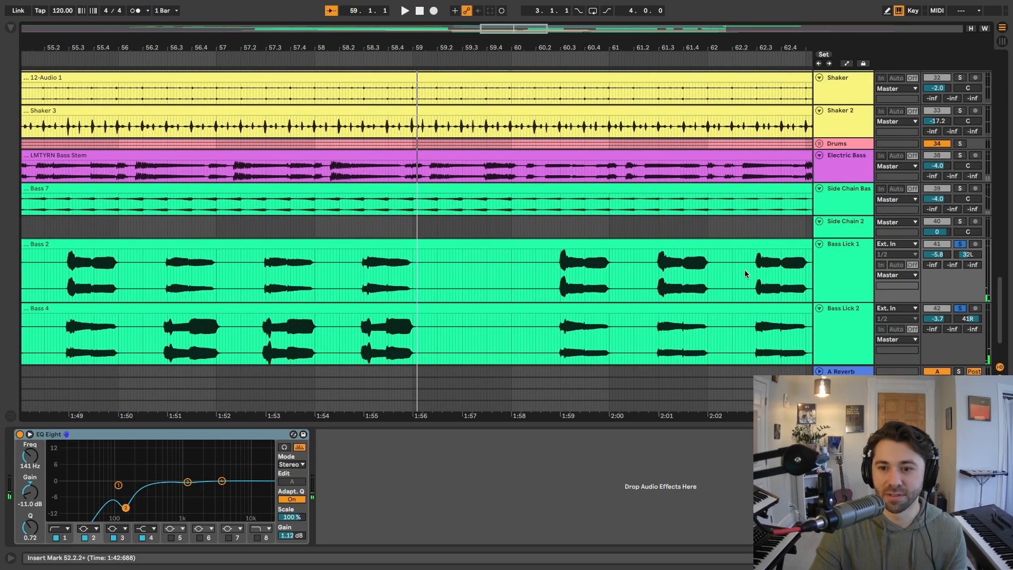
Reduce the height of the Bass Lick 1 and Bass Lick 2 tracks together
shift+click(841, 309)
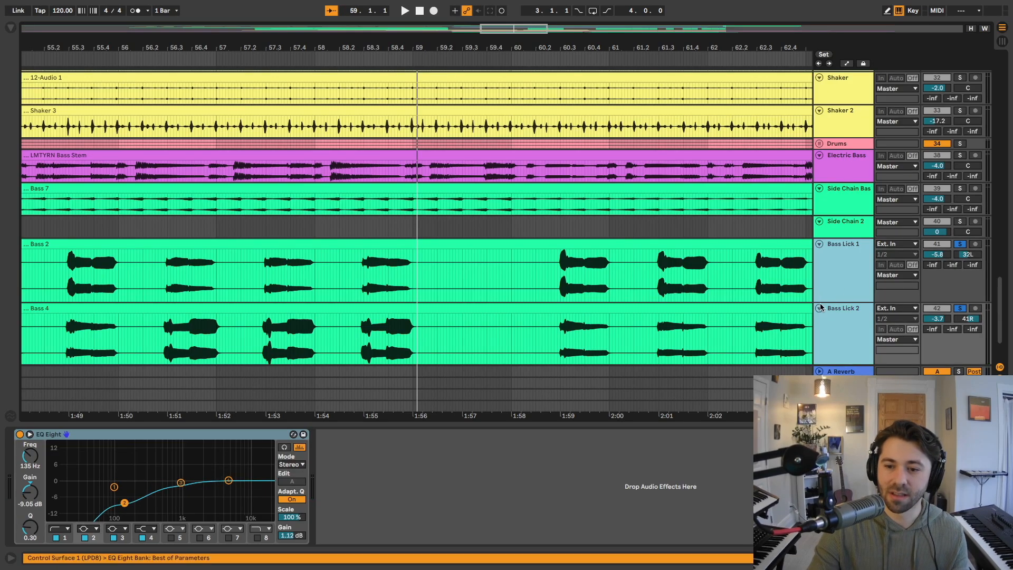
drag(837, 301, 838, 272)
scroll(491, 268, left, 10)
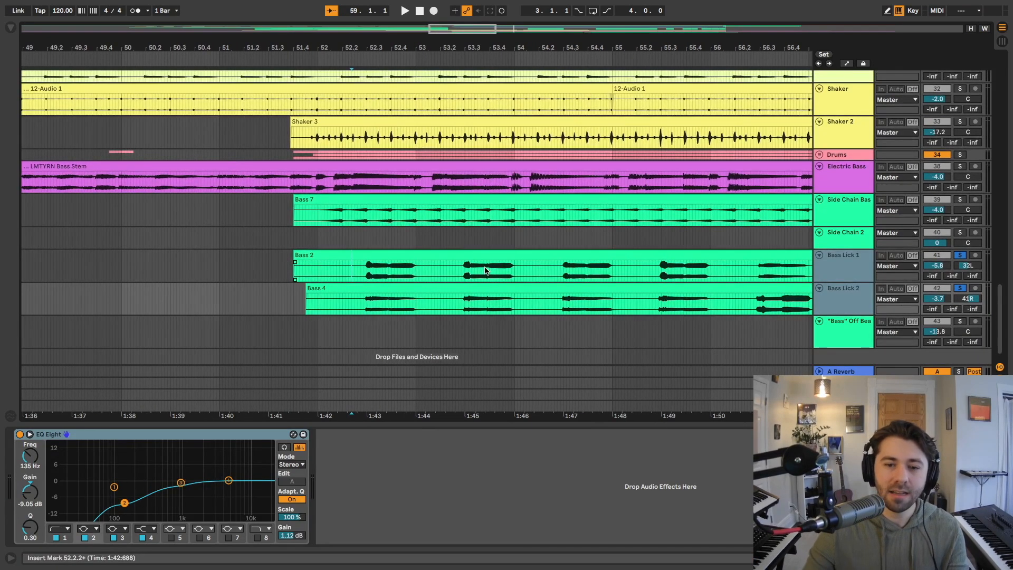
Add Side Chain Bass and Side Chain 2 to the solos, playing the bass parts from bars 51.4.3 and 67.4.4
click(850, 213)
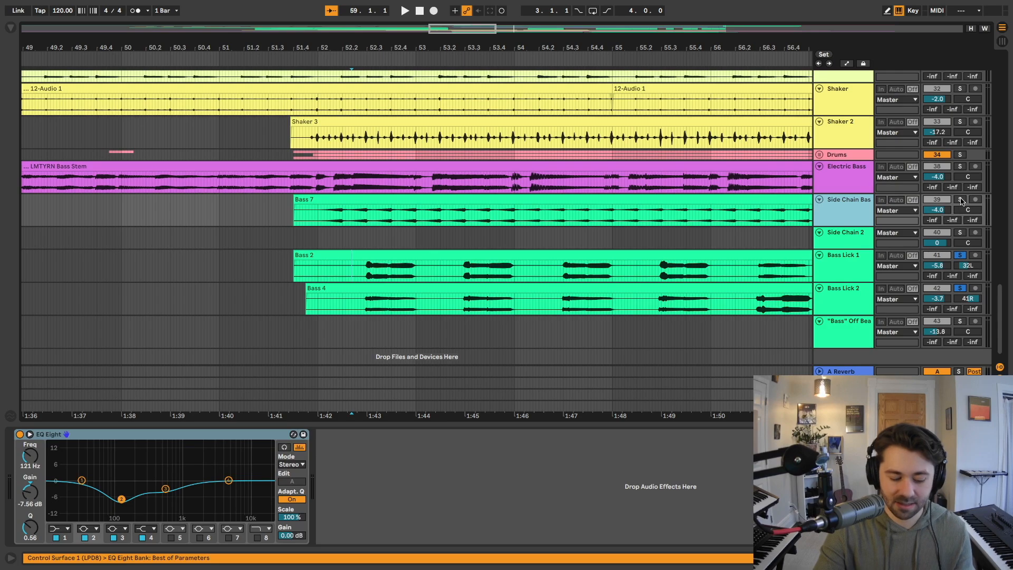
click(306, 219)
key(space)
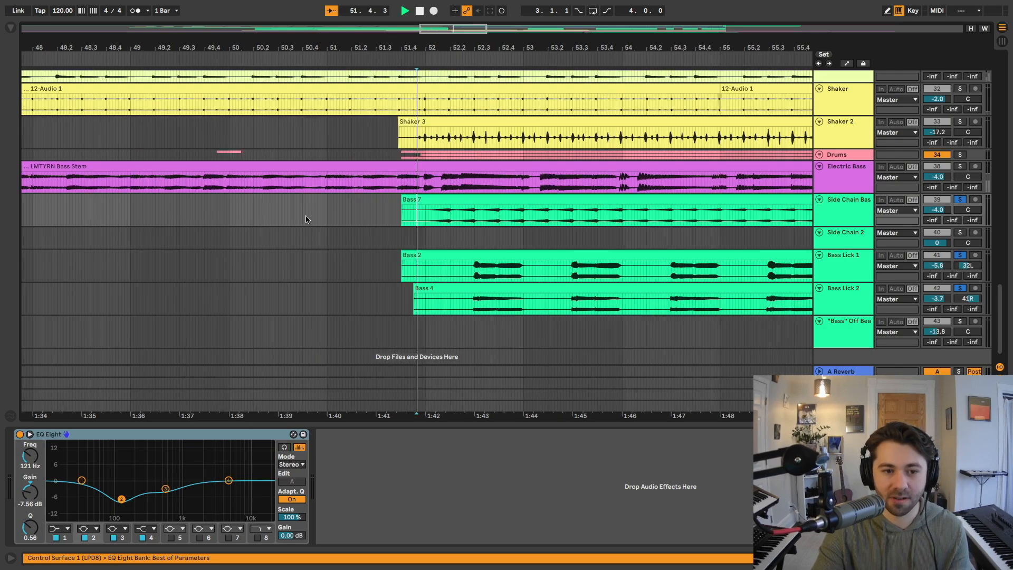
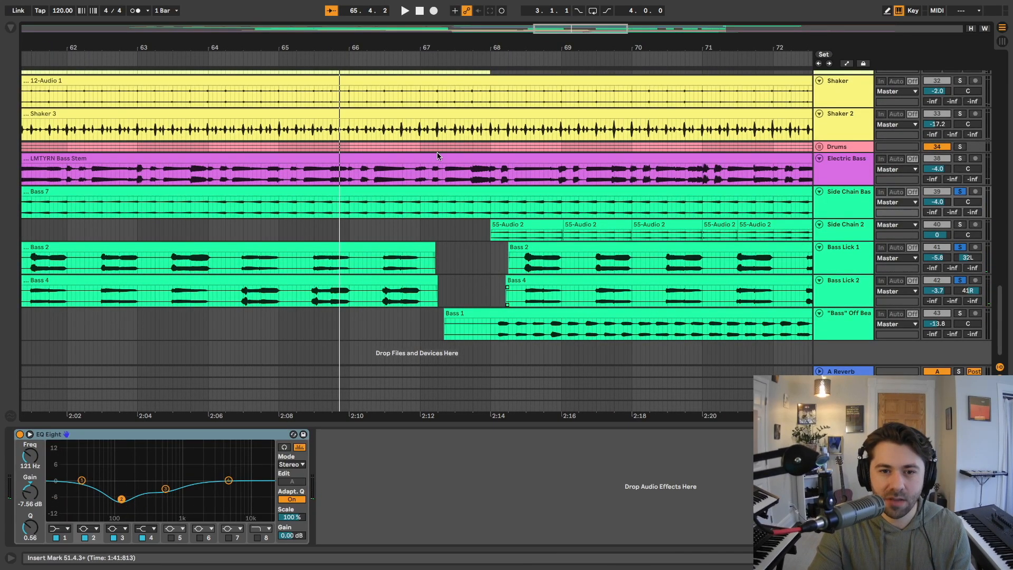
click(488, 231)
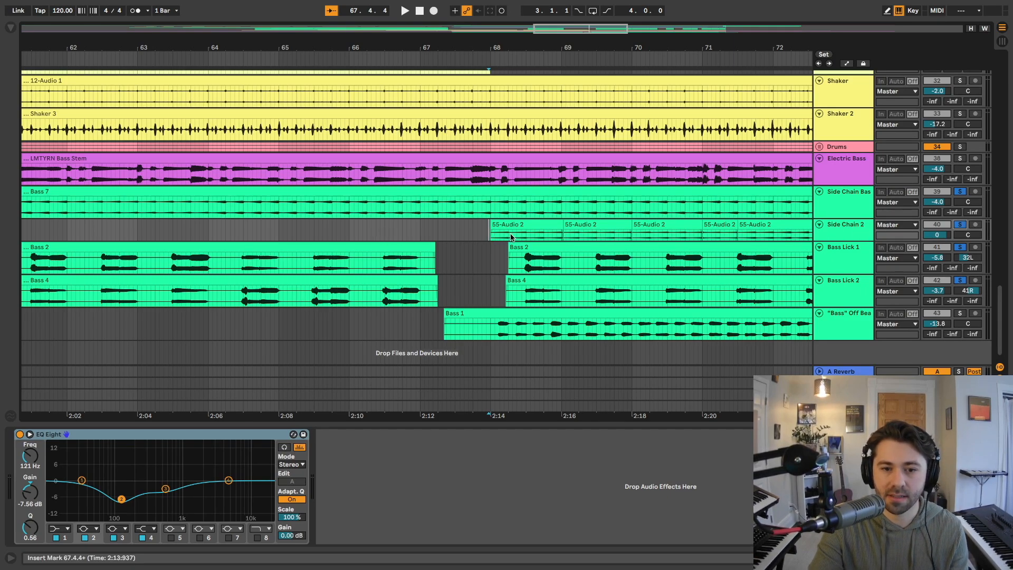
key(space)
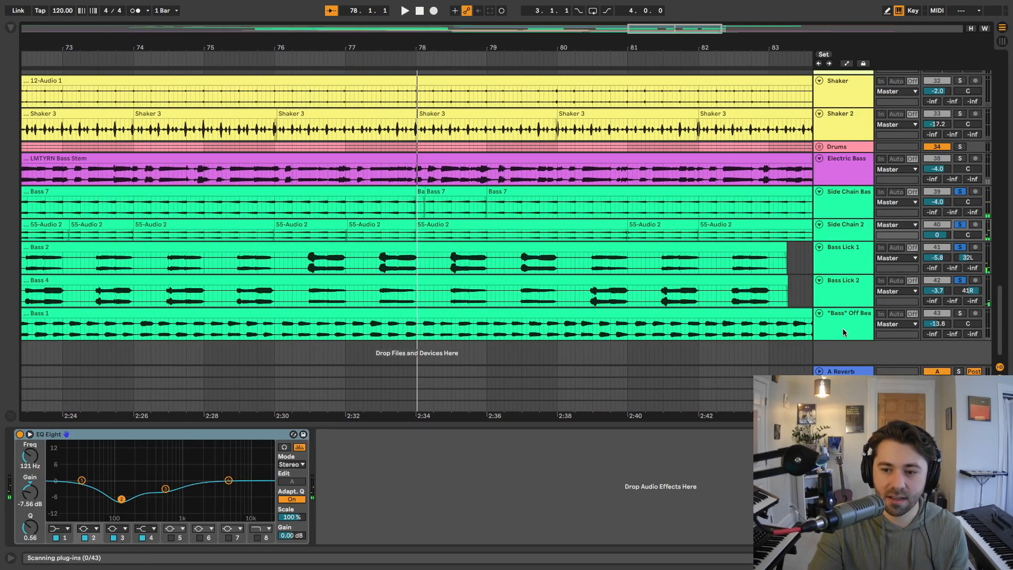
Add the "Bass" Off Beat track to the solos and play all the bass layers from bar 68.1.2
scroll(686, 324, left, 10)
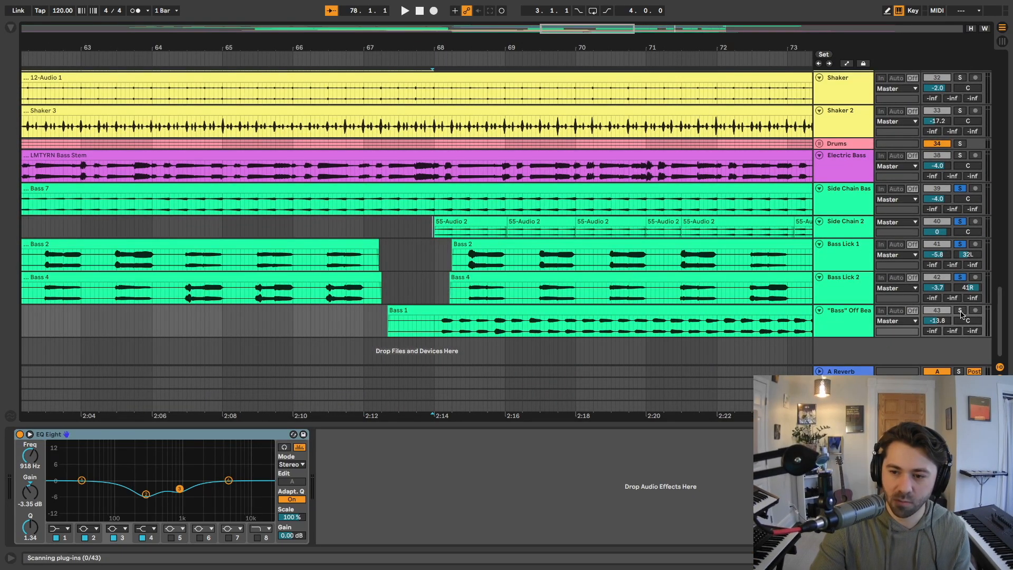
click(959, 311)
key(space)
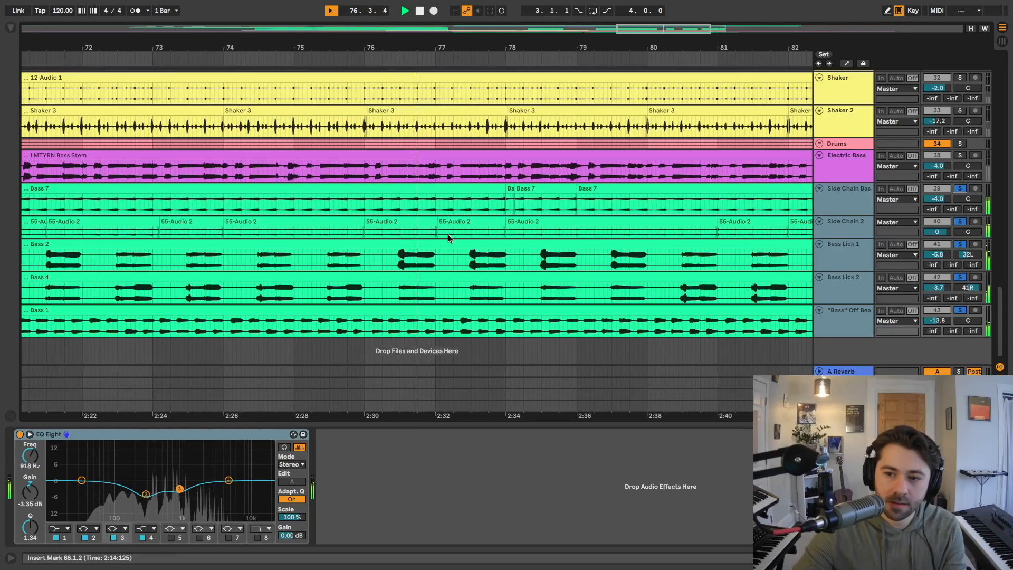
Clear the bass solos and place the insert marker at bar 74.4.4 on the Side Chain Bass track
key(minus)
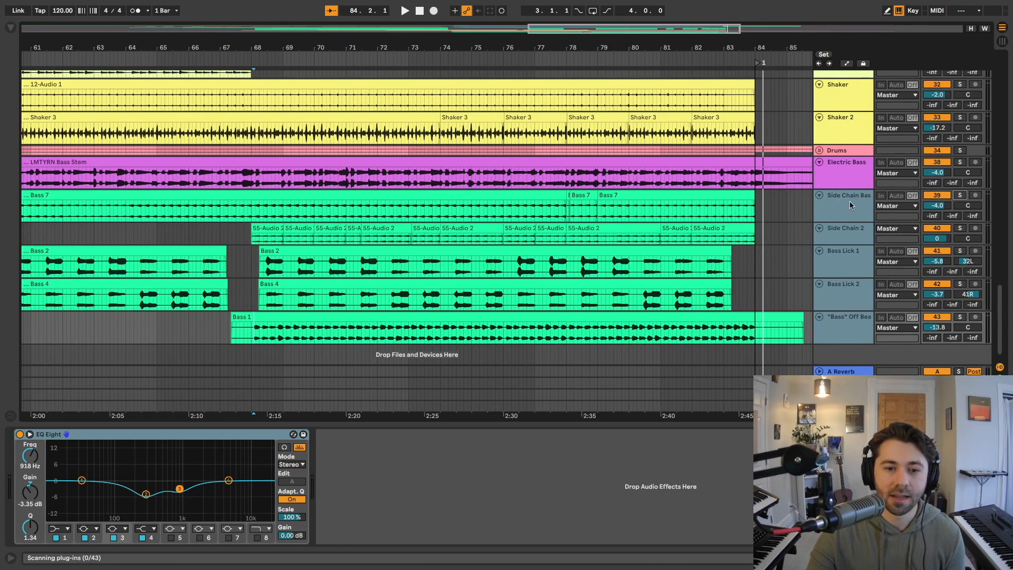
click(471, 206)
scroll(305, 222, up, 10)
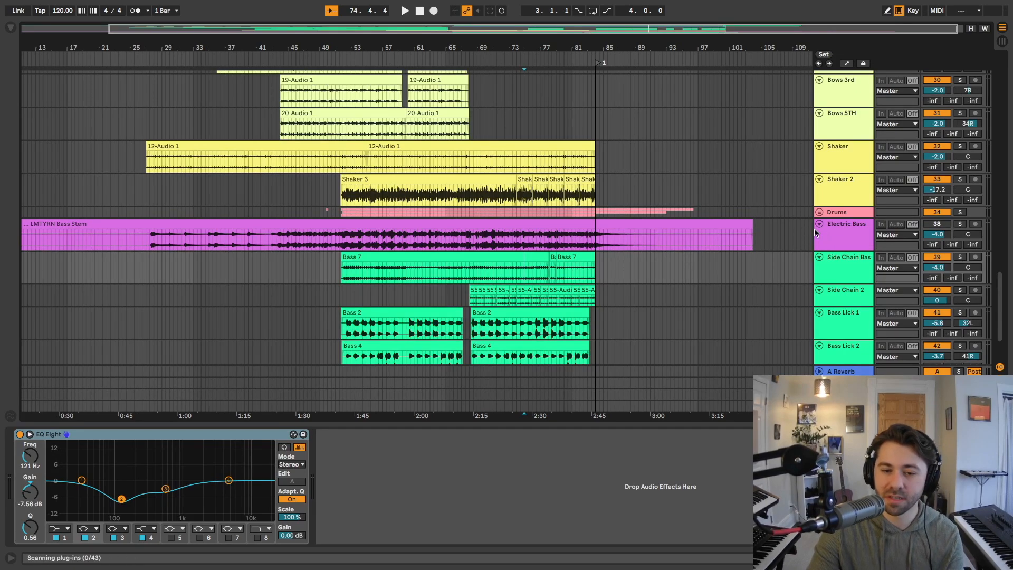
Play the full mix from bar 51.2.4, where the drums and bass layers enter
scroll(355, 238, up, 1)
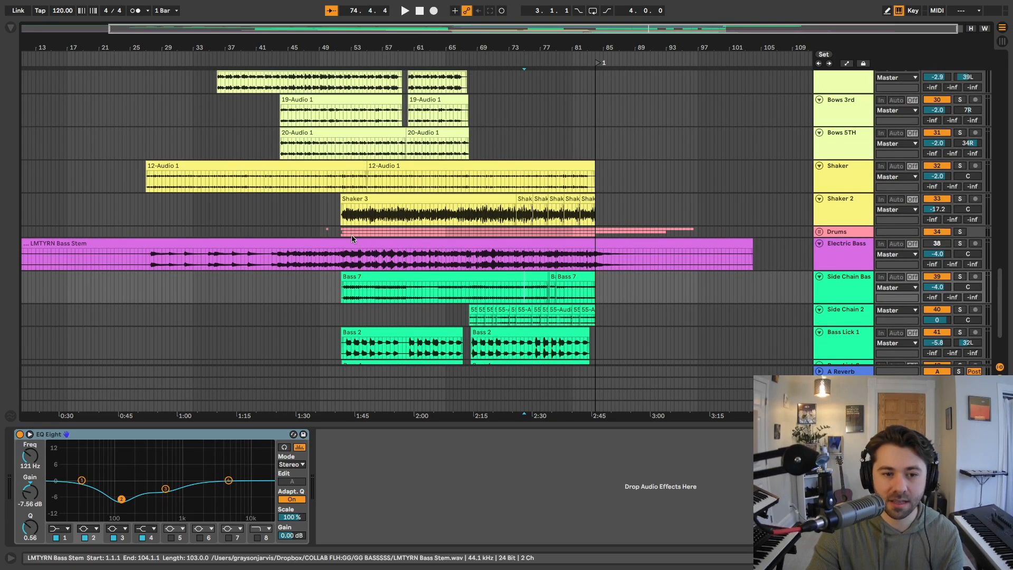
click(338, 214)
scroll(513, 249, down, 2)
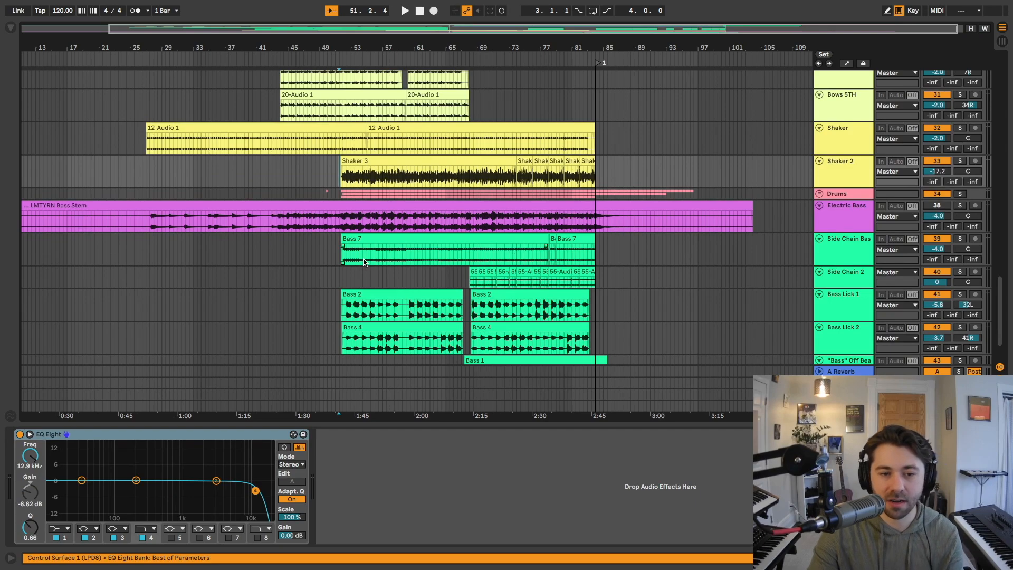
key(space)
scroll(327, 266, left, 3)
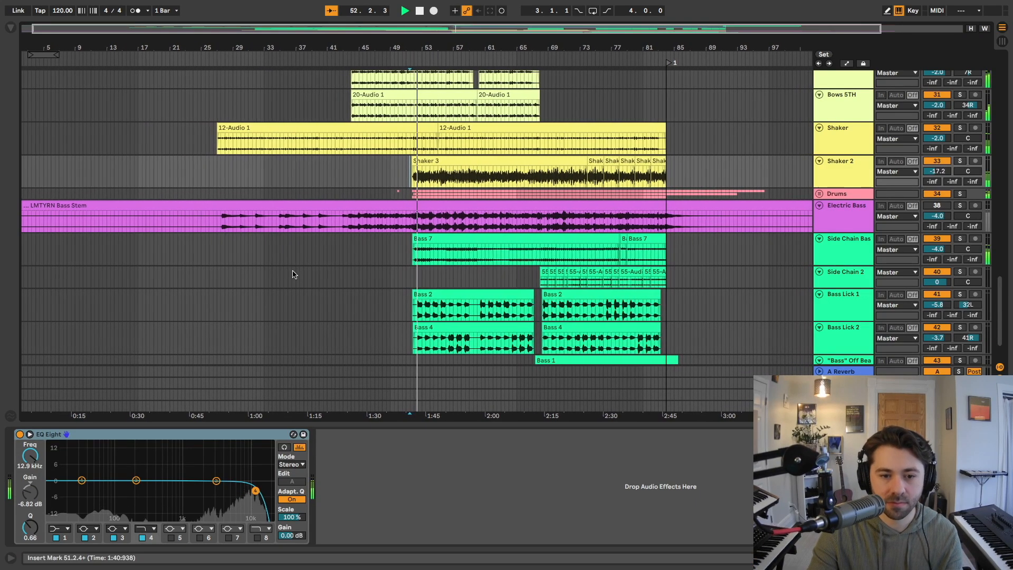
scroll(294, 274, down, 1)
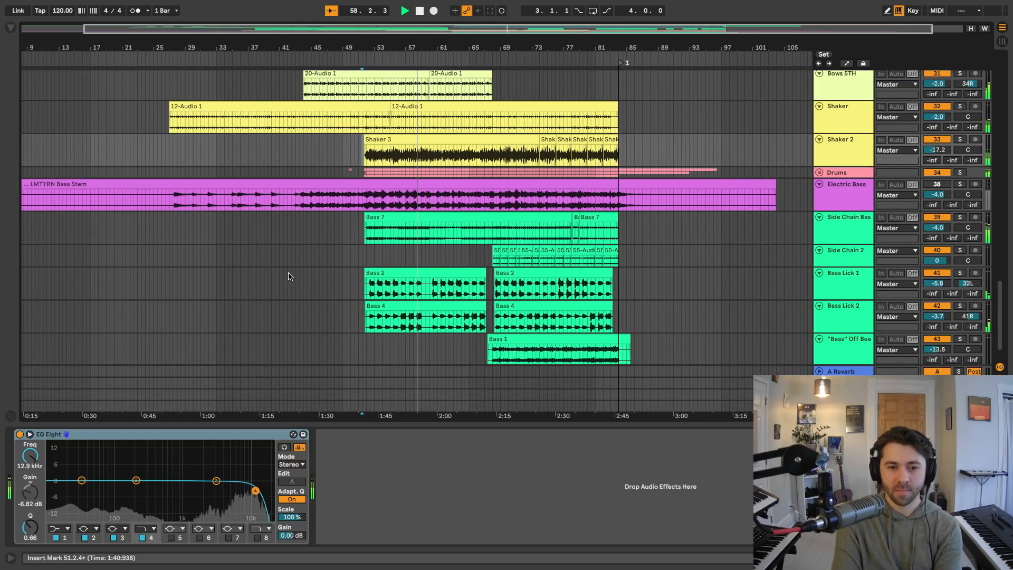
key(space)
Increase the height of the Electric Bass track to enlarge its waveform
click(464, 303)
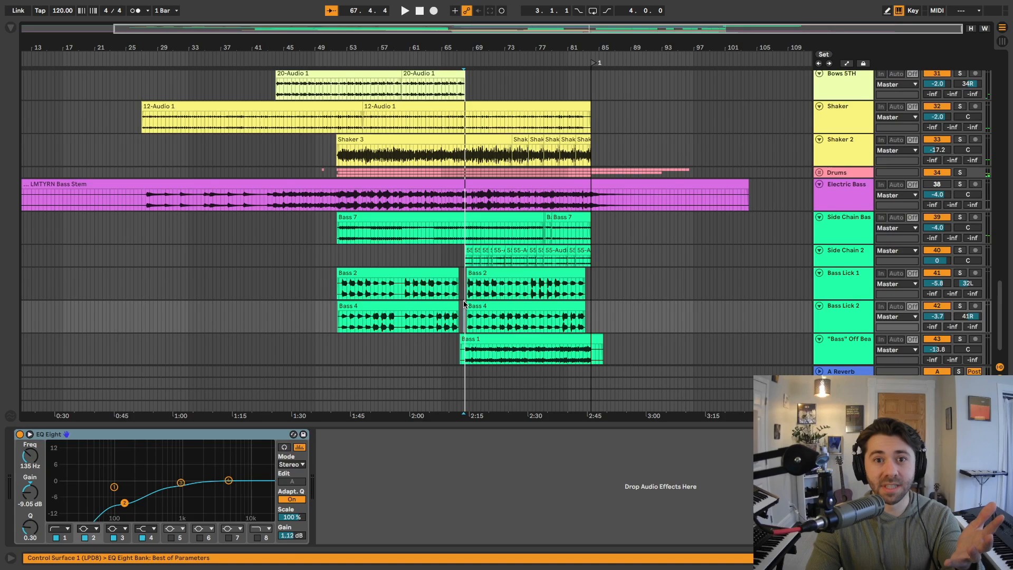
click(456, 257)
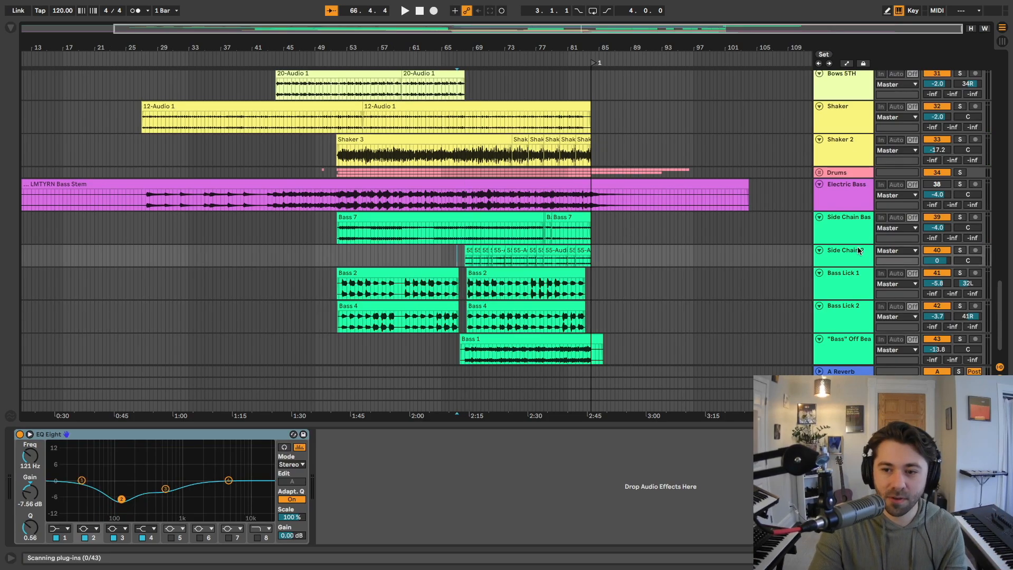
drag(851, 210, 853, 300)
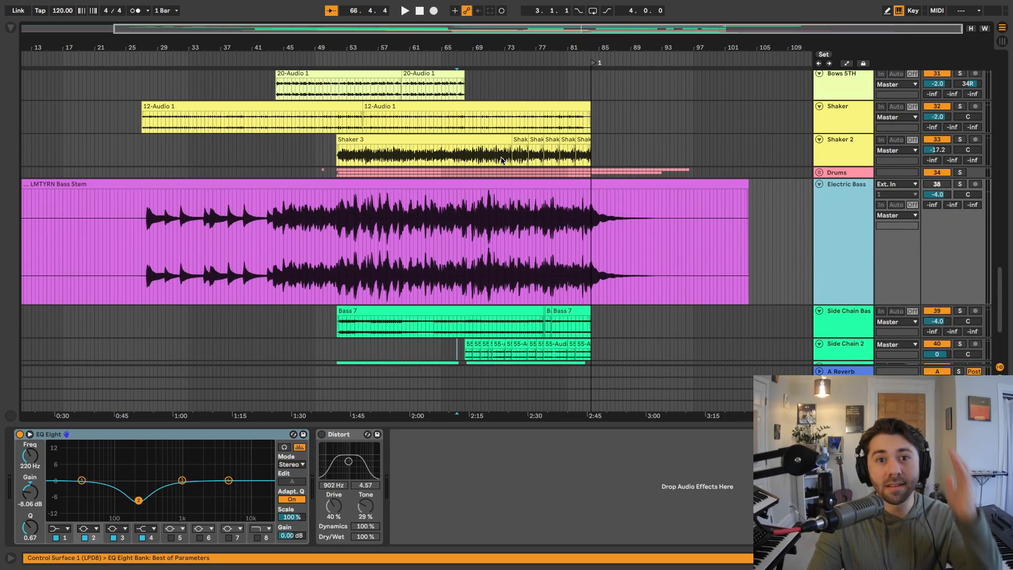
Place the insert marker at bar 27.1.1 on the Electric Bass clip, just ahead of its first notes
click(166, 248)
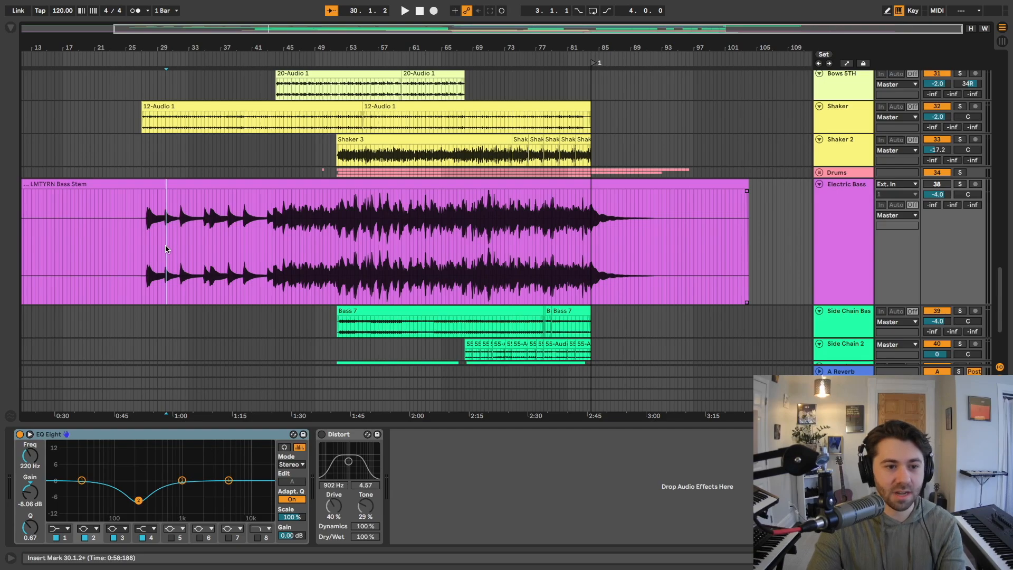
key(plus)
key(plus)
key(plus)
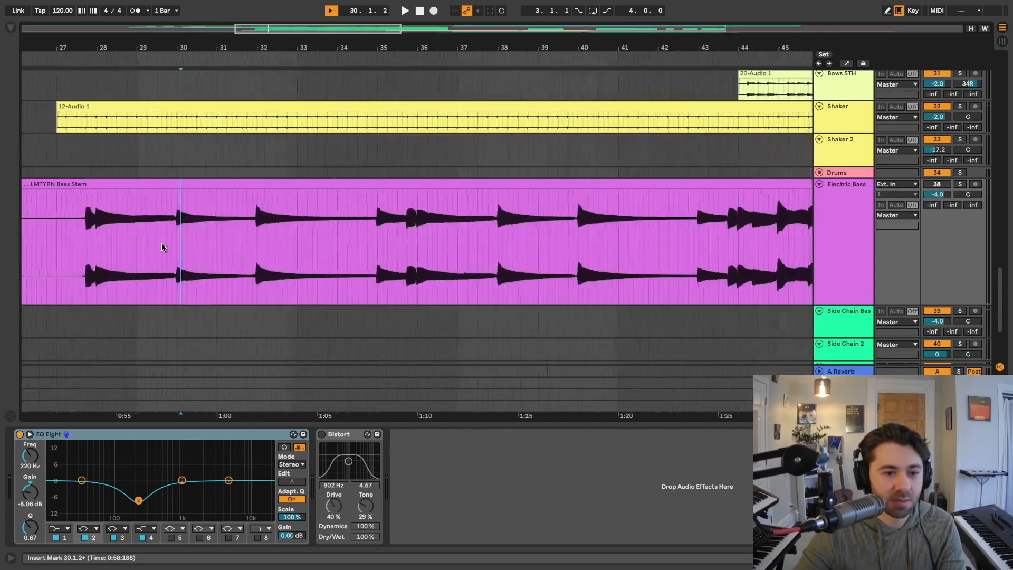
click(195, 252)
scroll(194, 251, left, 3)
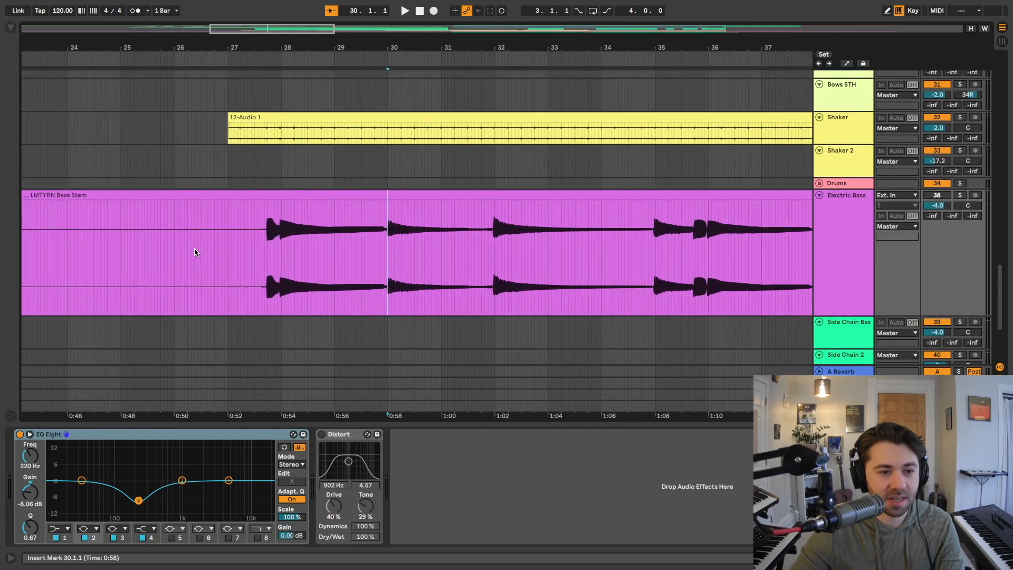
click(227, 253)
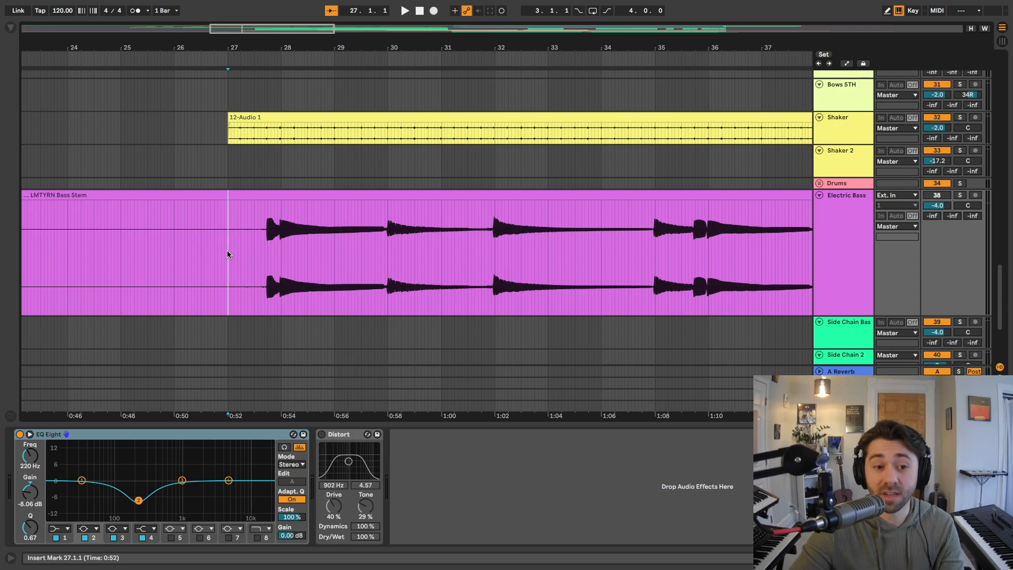
click(254, 246)
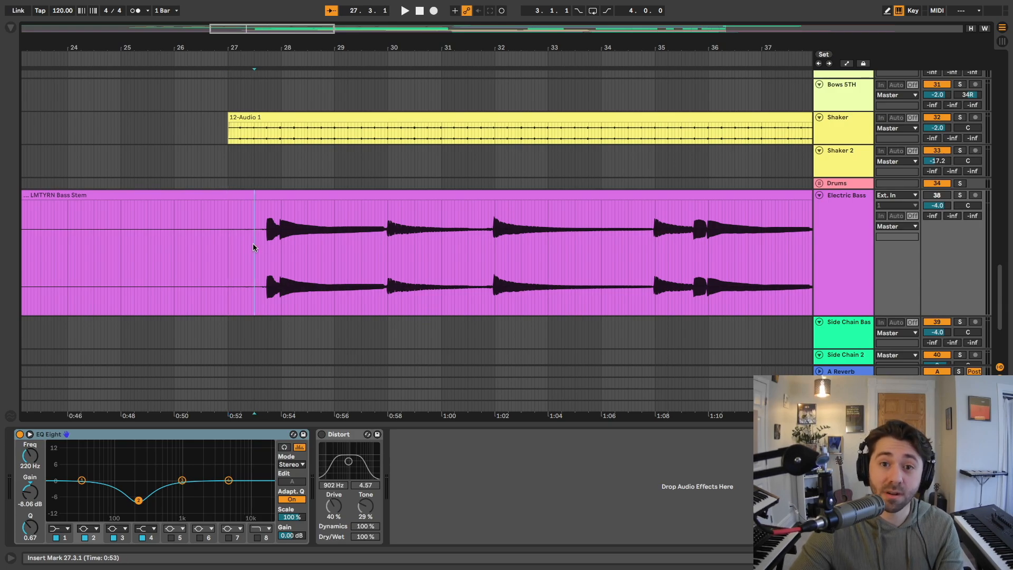
click(227, 246)
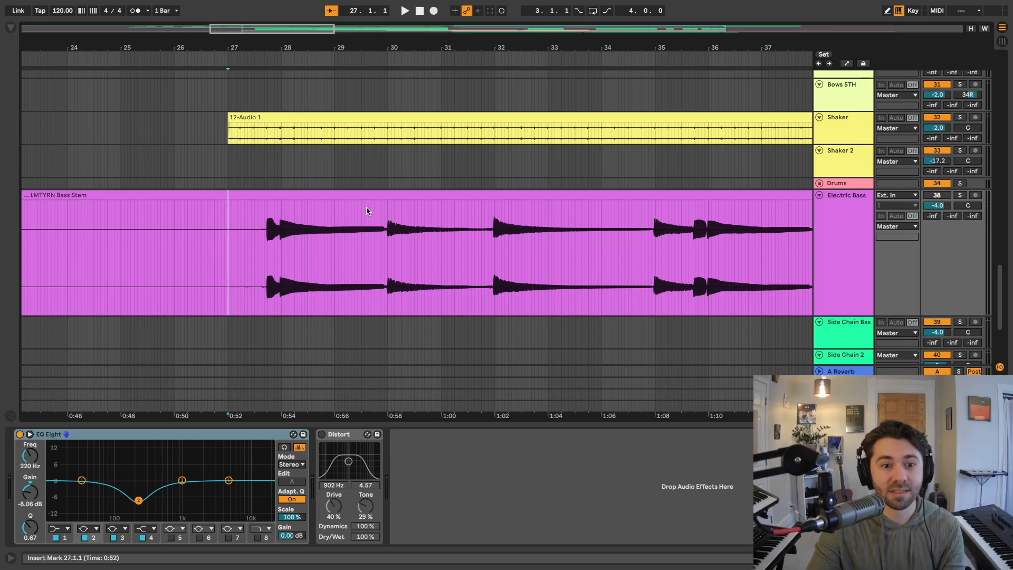
Solo the Electric Bass track and play it from bar 42.3.4
scroll(273, 234, down, 6)
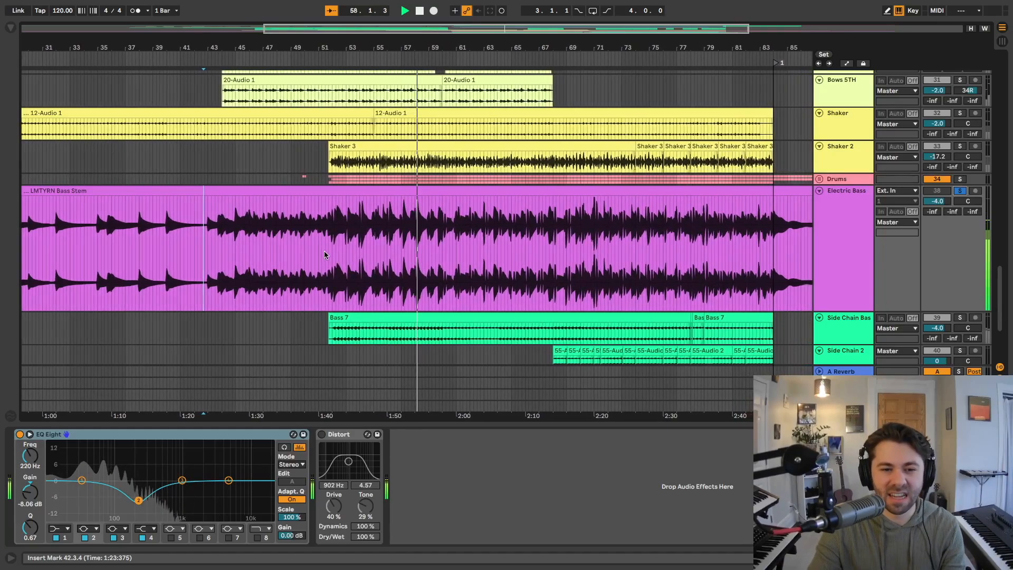
scroll(321, 212, down, 2)
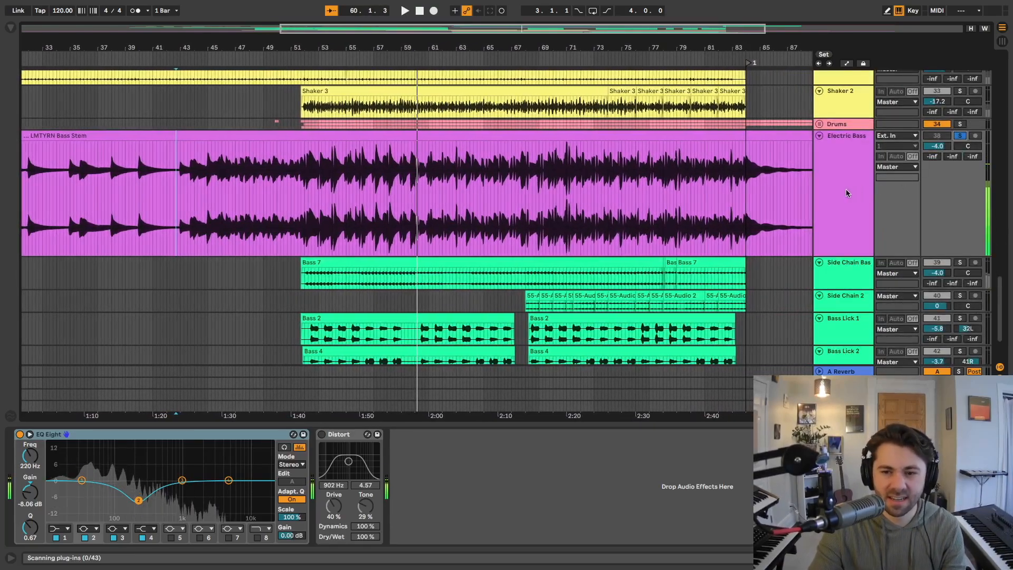
Add the side chain, Bass Lick and "Bass" Off Beat tracks to the Electric Bass solo and play them together from bar 51.3.4
click(301, 200)
scroll(302, 200, down, 2)
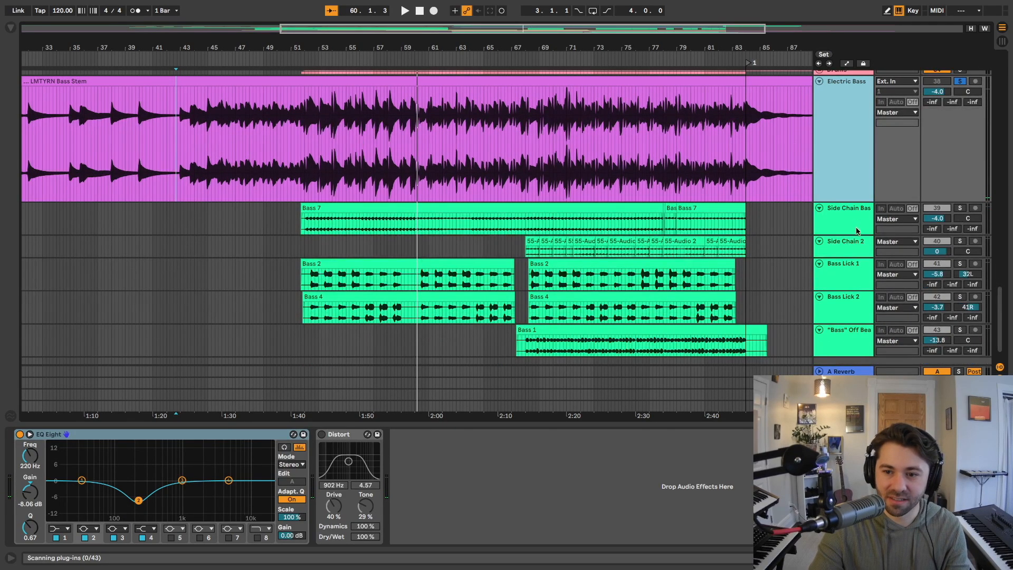
key(space)
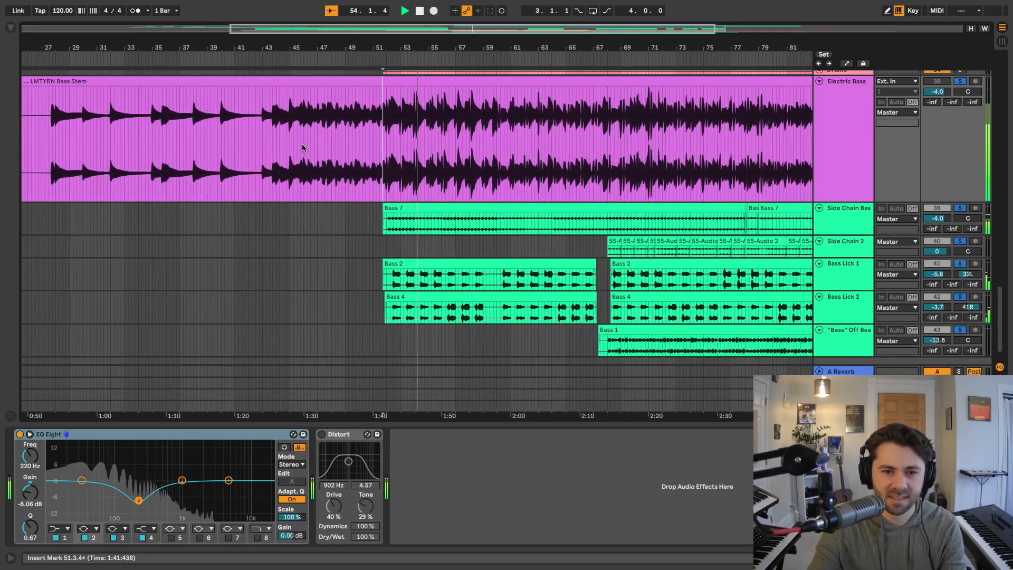
scroll(317, 149, up, 1)
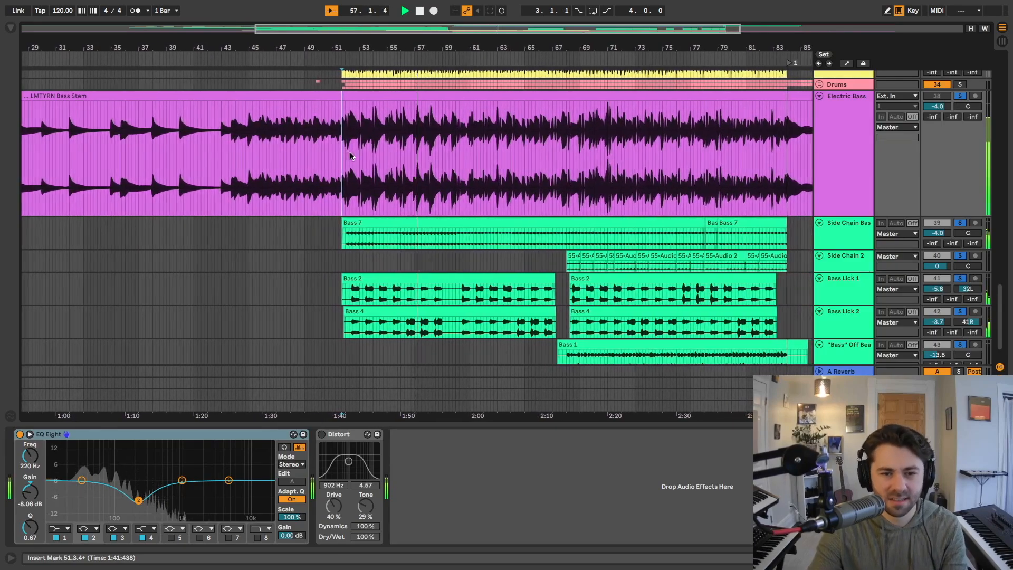
scroll(350, 156, right, 10)
scroll(350, 156, down, 1)
scroll(349, 152, right, 3)
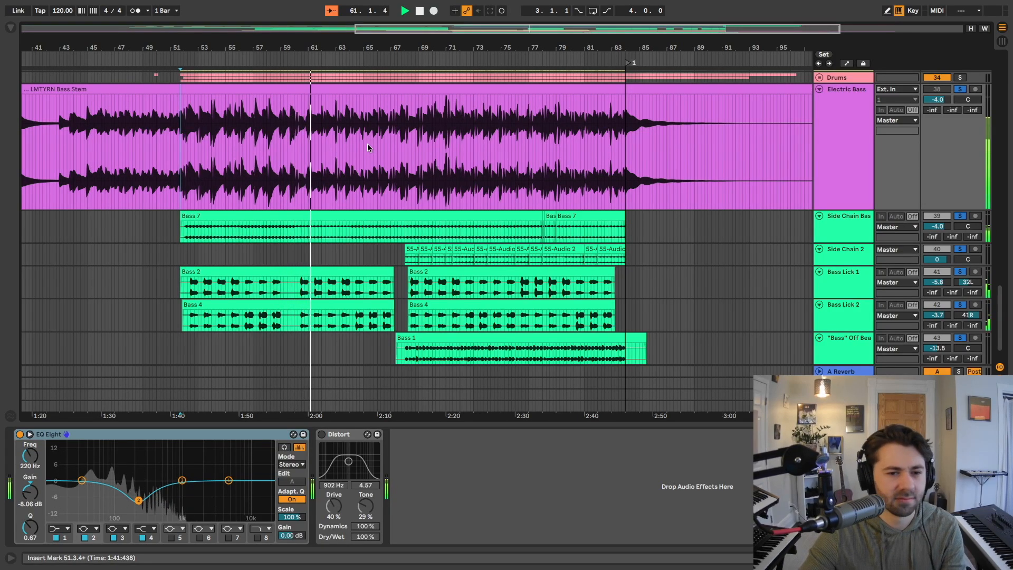
scroll(363, 153, left, 2)
scroll(362, 153, left, 2)
key(space)
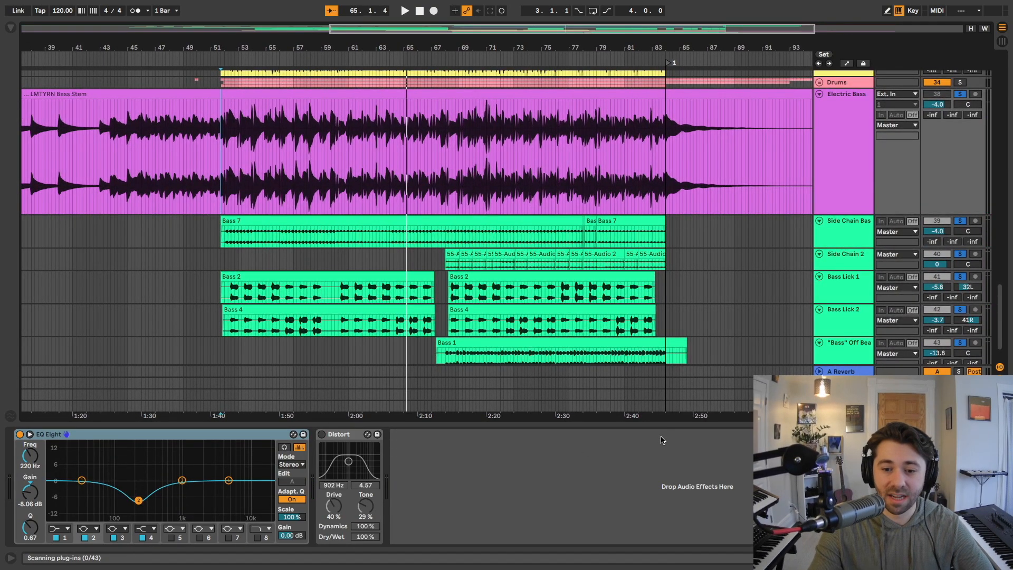
Hide the device view and reduce the height of the Electric Bass track
key(super+alt+l)
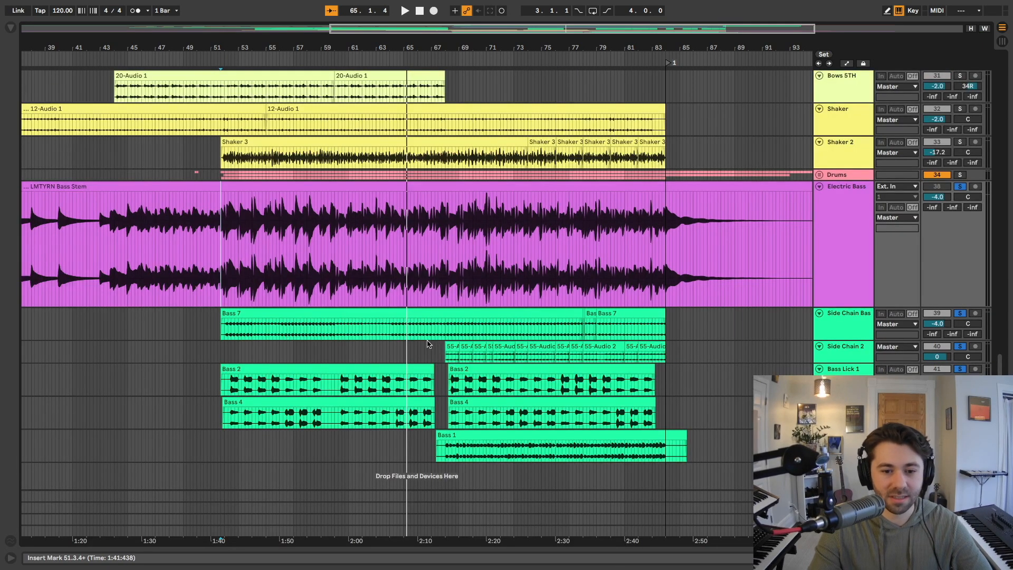
click(432, 350)
click(847, 228)
drag(845, 306, 846, 276)
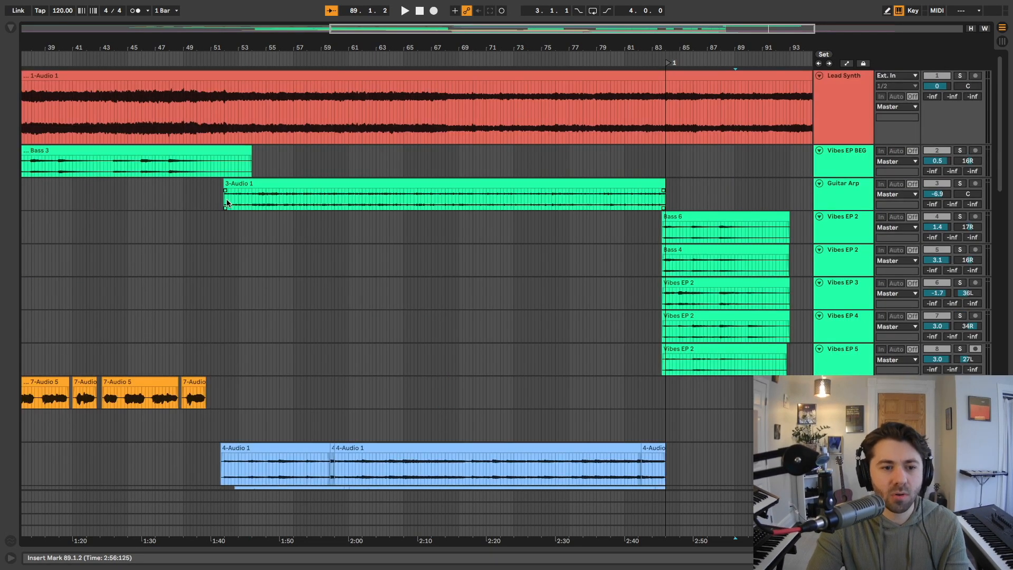
Clear the bass solos, place the insert marker at bar 67.1.1 and look over the choir and bows tracks
scroll(413, 293, down, 10)
click(423, 258)
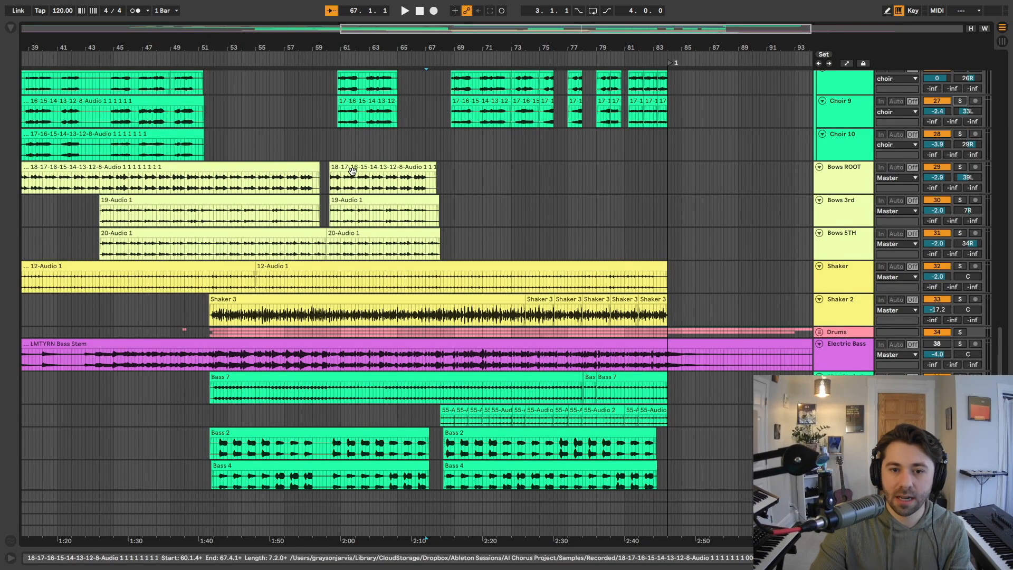
scroll(569, 250, up, 12)
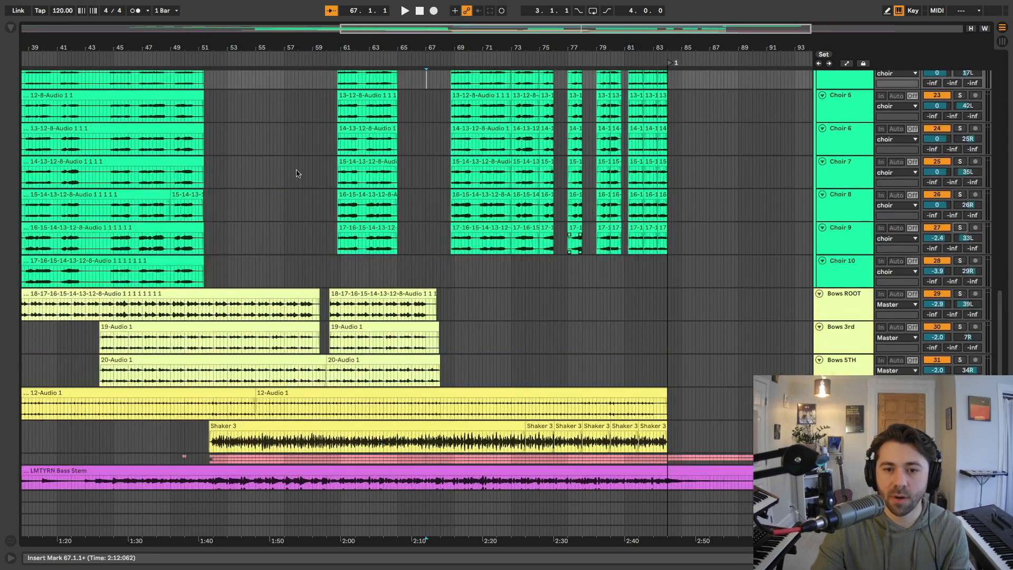
scroll(542, 211, down, 4)
scroll(471, 342, down, 2)
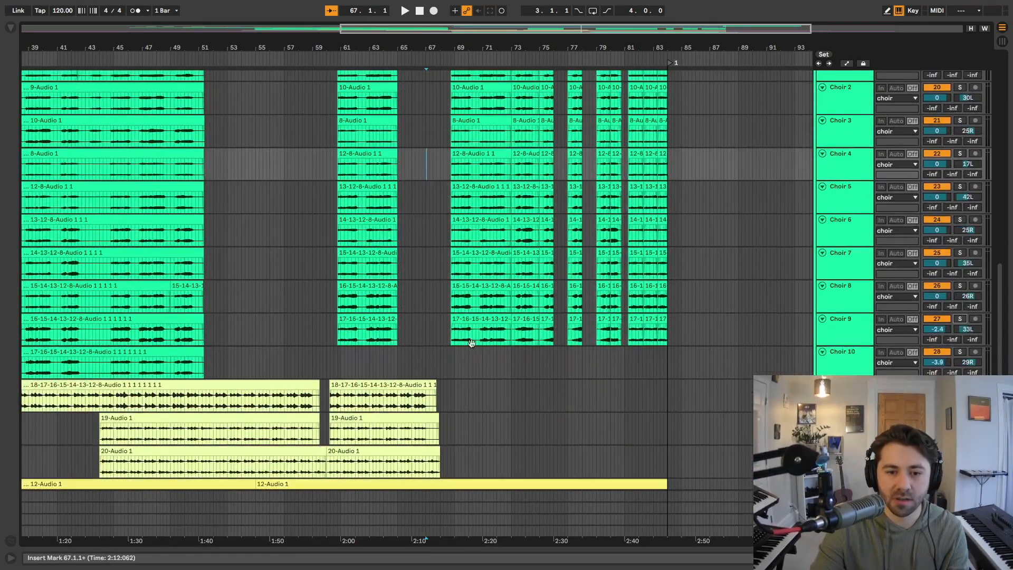
Play the full mix from bar 73.1.1 past the end of the choir clips at bar 84, following the choir tracks
click(511, 363)
scroll(514, 353, down, 2)
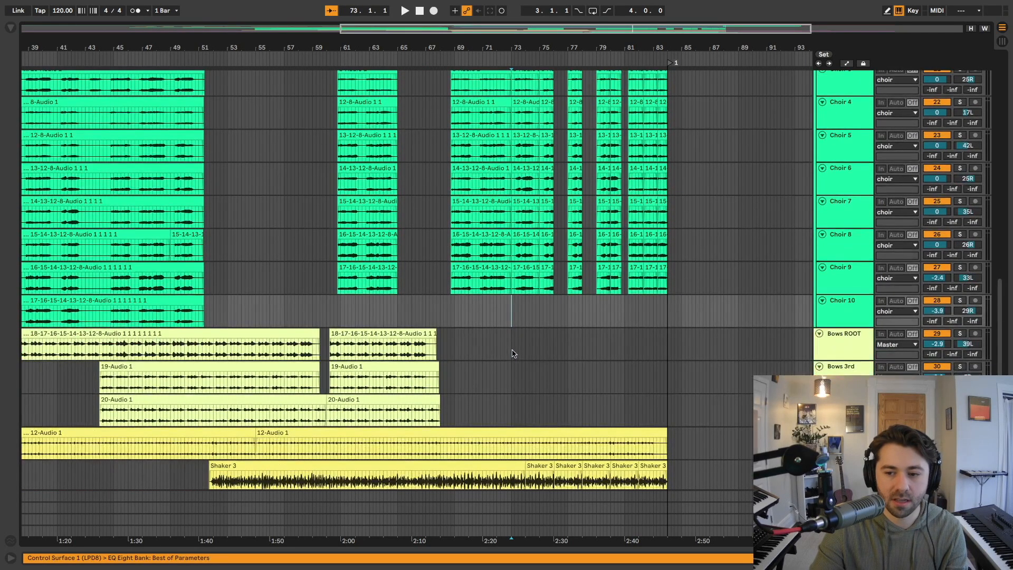
scroll(515, 353, down, 5)
key(plus)
key(space)
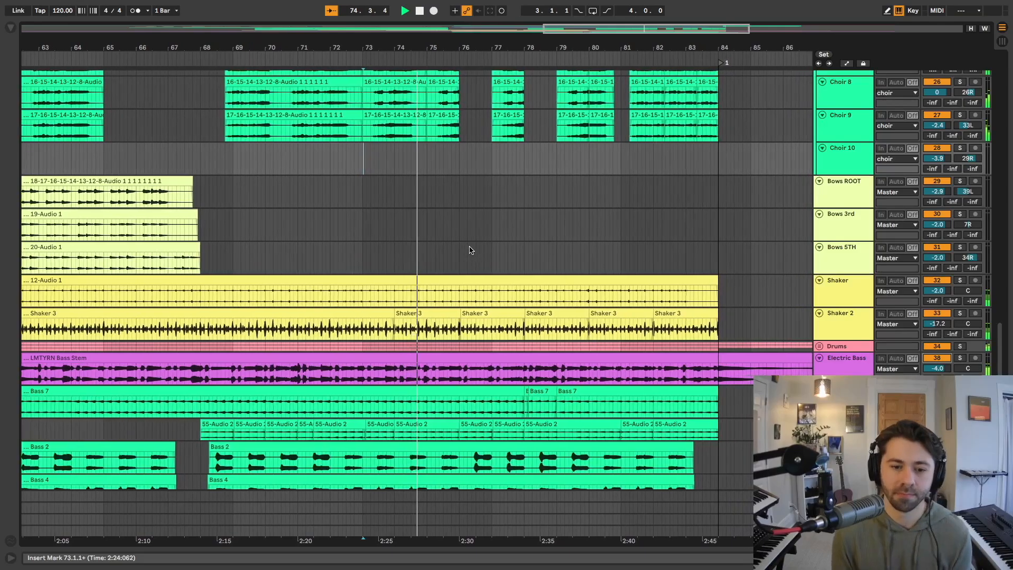
scroll(471, 250, up, 10)
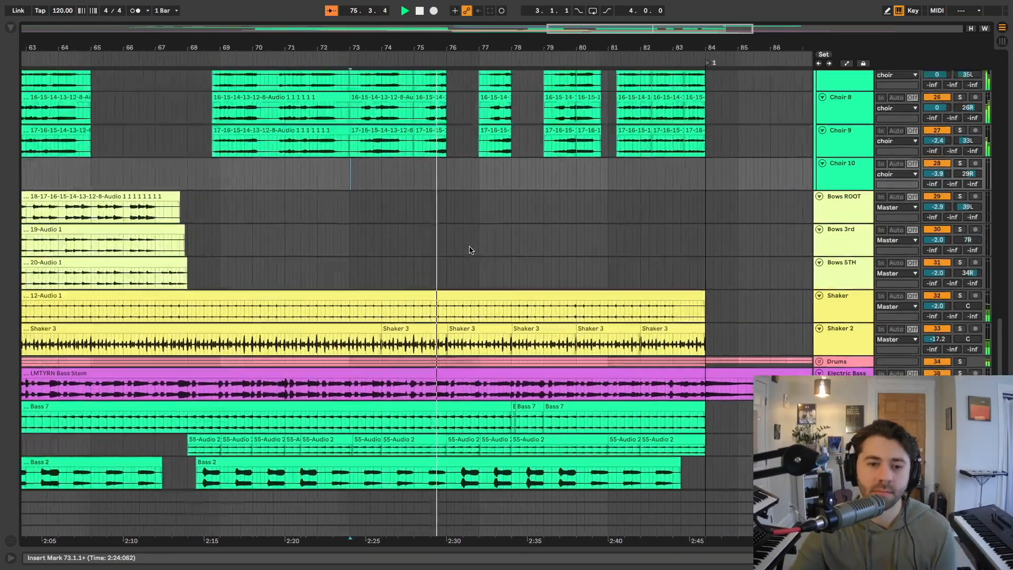
scroll(471, 250, up, 2)
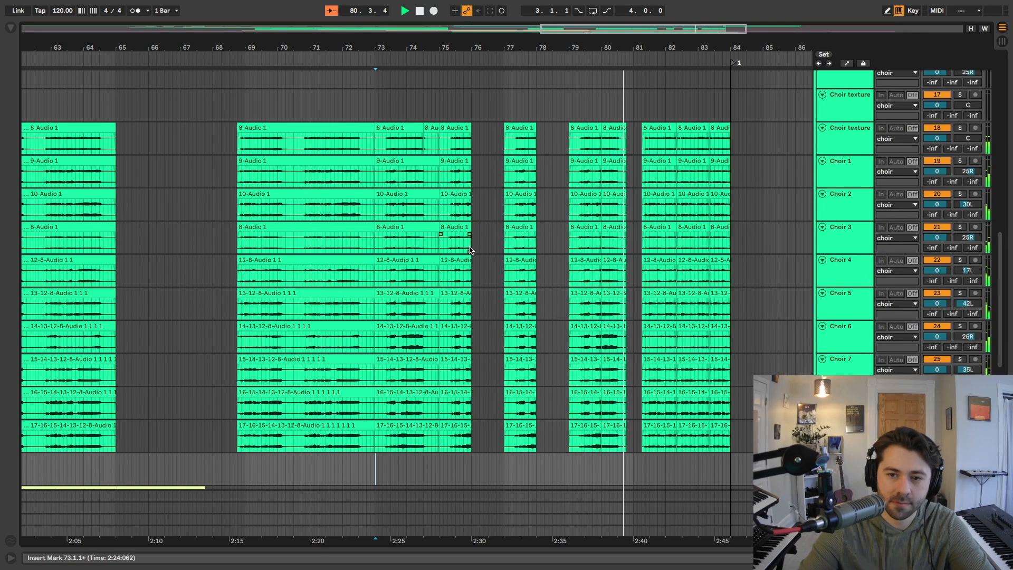
scroll(496, 250, right, 3)
scroll(522, 249, right, 3)
scroll(522, 250, down, 1)
scroll(522, 249, right, 2)
scroll(522, 249, up, 1)
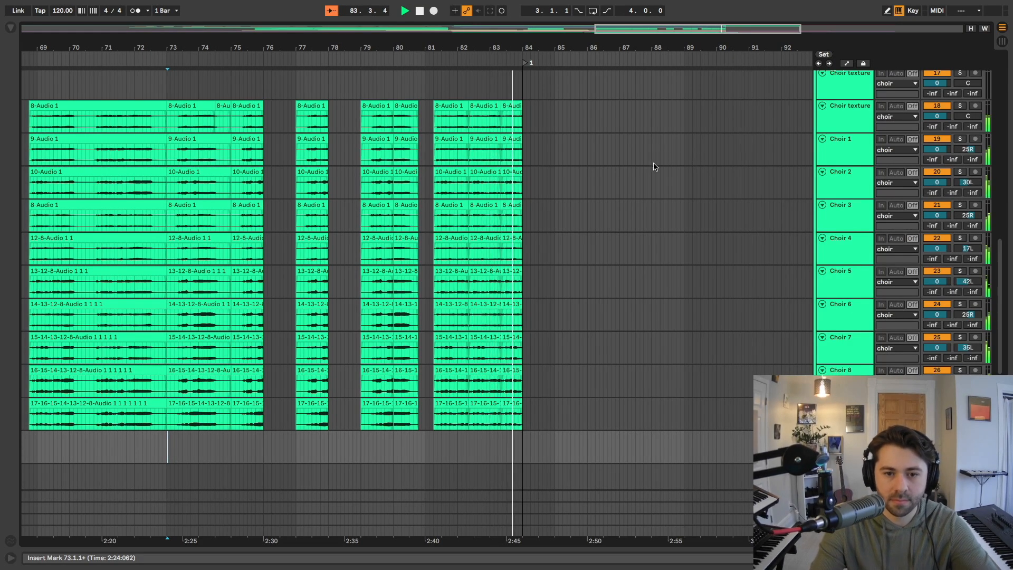
key(space)
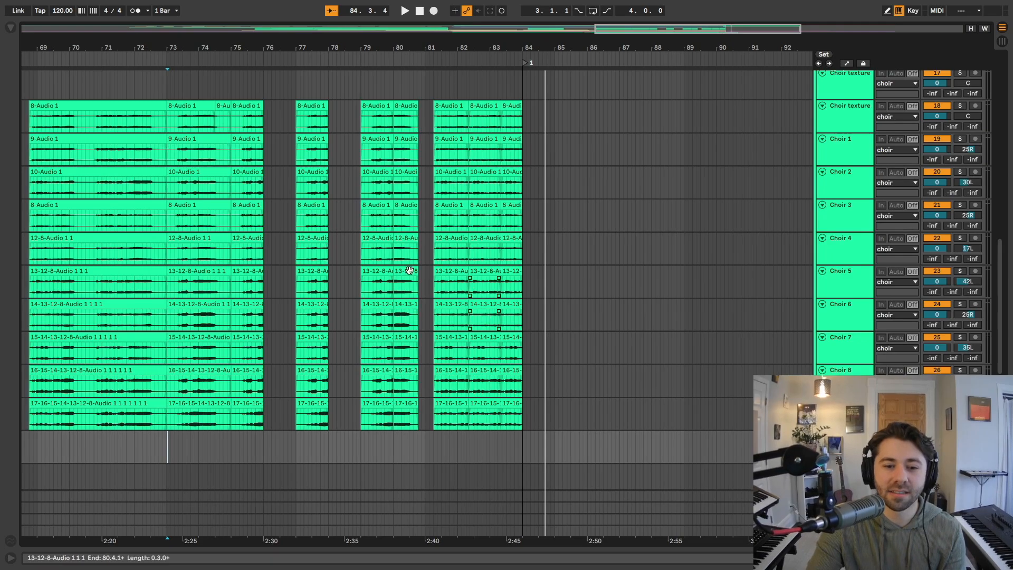
Place the insert marker at bar 84.2.1 on the Choir 1 track, just after the last choir clips
scroll(371, 283, down, 10)
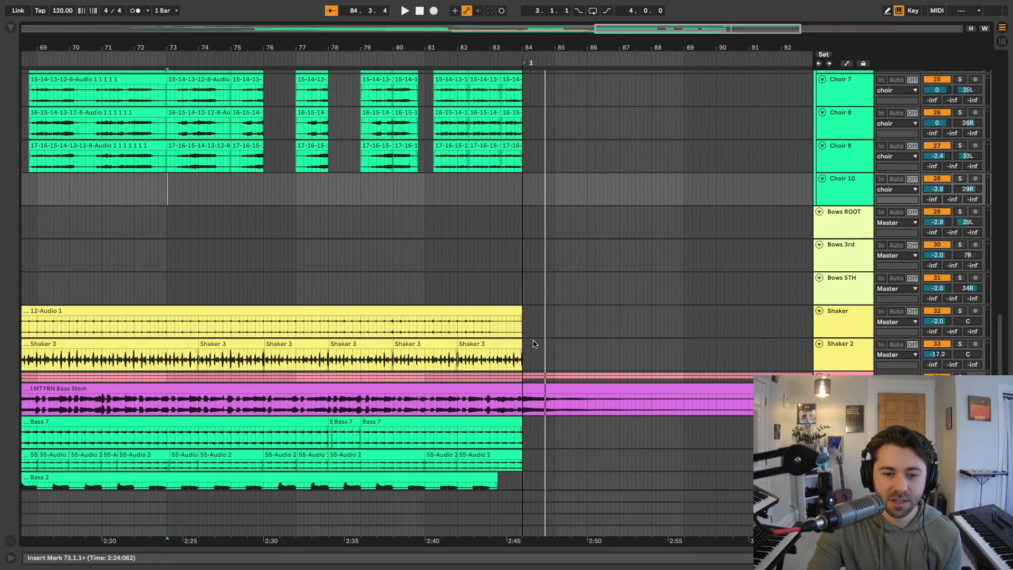
scroll(472, 238, up, 10)
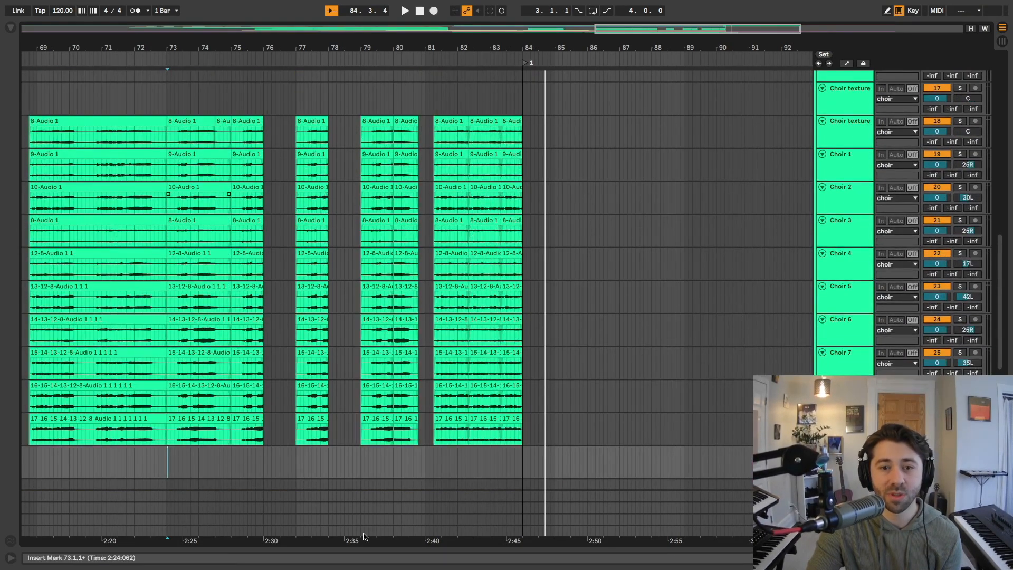
scroll(539, 333, up, 4)
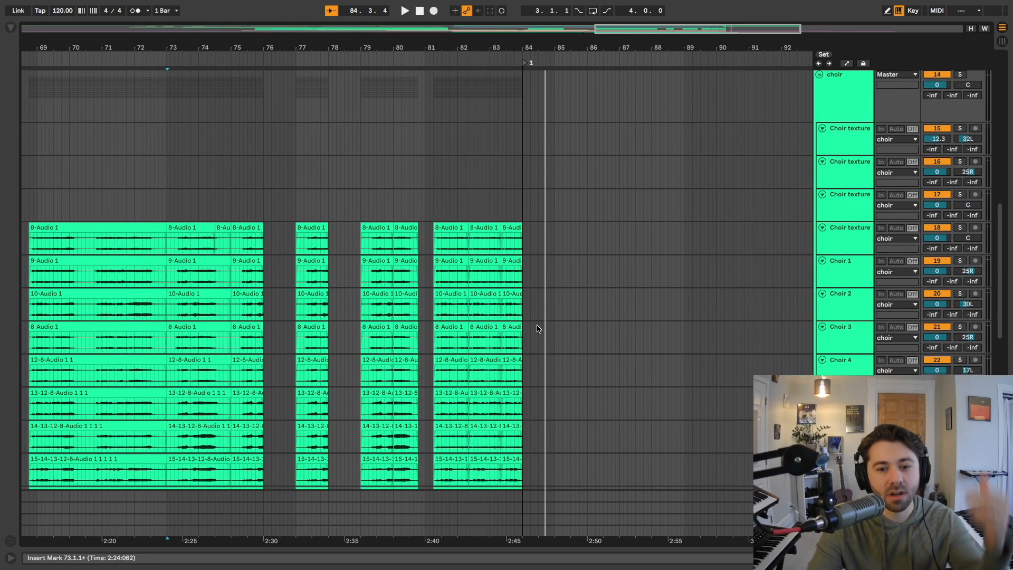
click(530, 273)
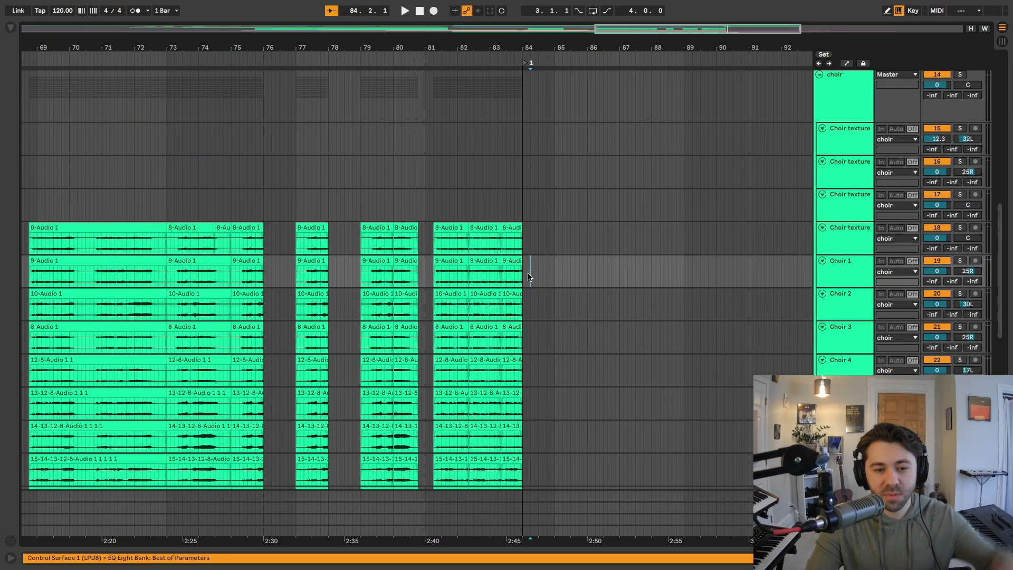
Place the insert marker at bar 84.1.4, look over the choir tracks and display the choir group's effect chain
click(533, 251)
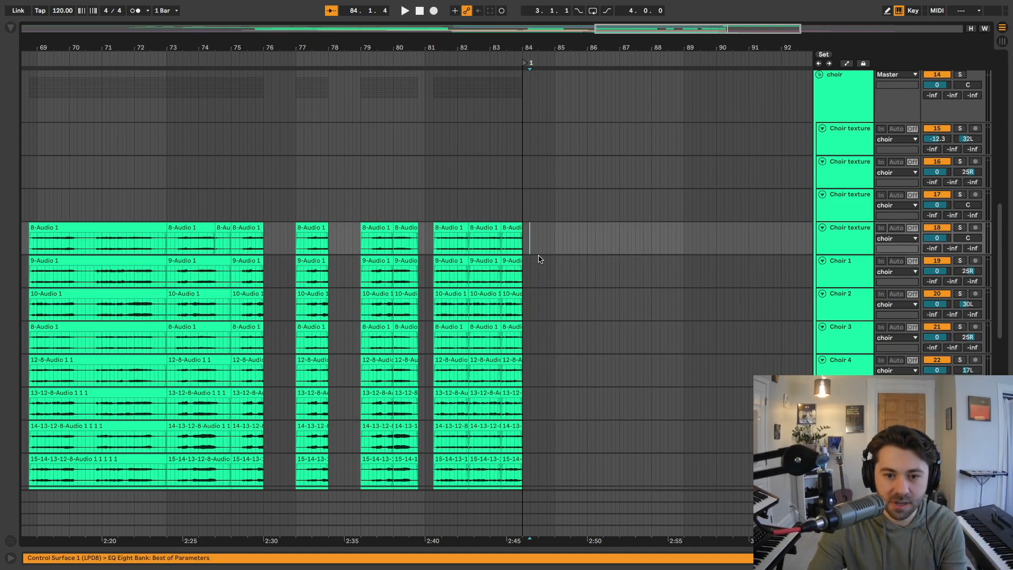
scroll(546, 259, up, 3)
scroll(669, 283, down, 10)
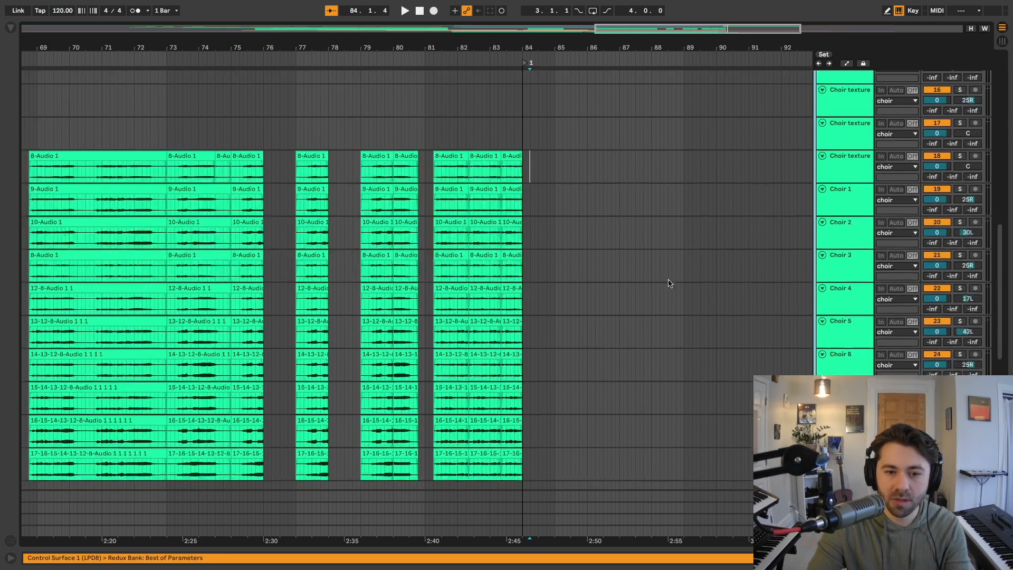
scroll(791, 295, up, 5)
scroll(835, 268, up, 5)
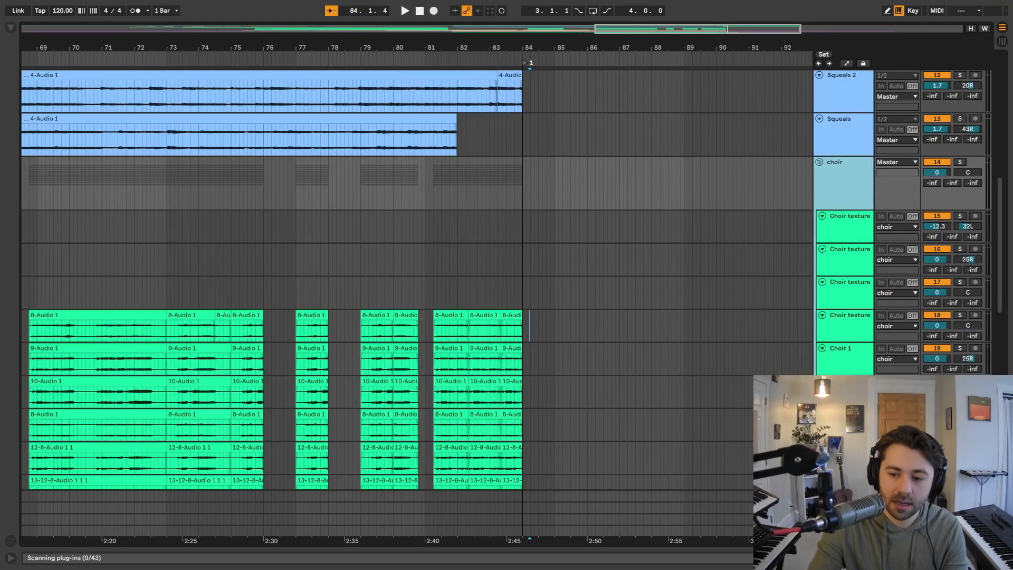
key(shift+Tab)
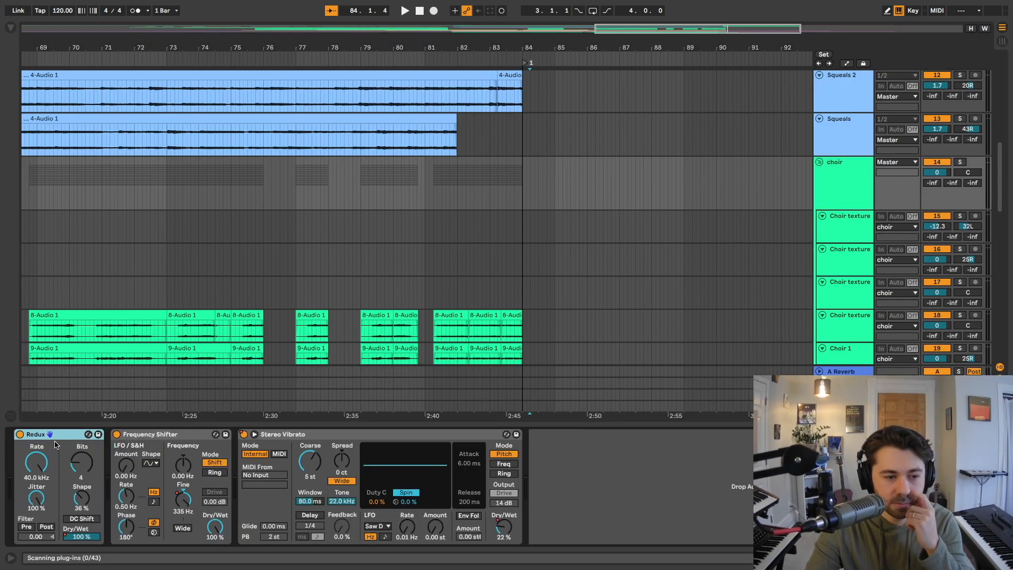
click(833, 181)
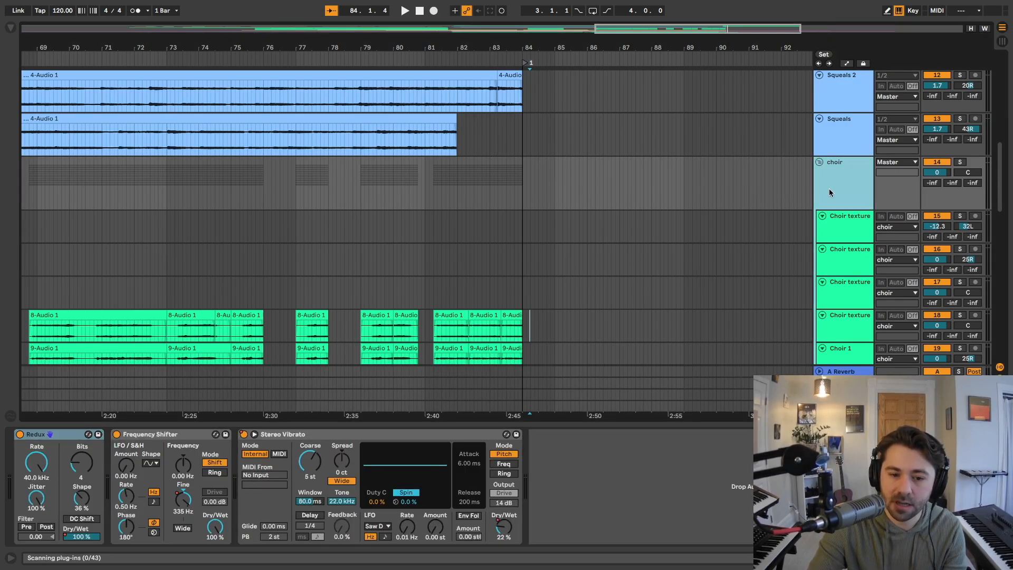
Play the last choir phrase from bar 81.2.1 while watching the choir group's effects
scroll(403, 321, down, 6)
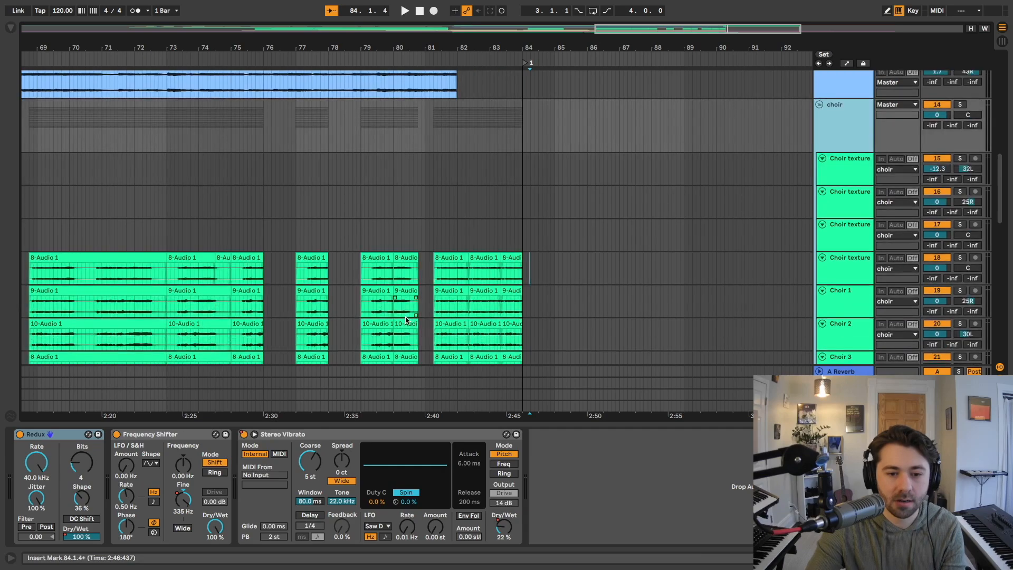
scroll(802, 174, up, 4)
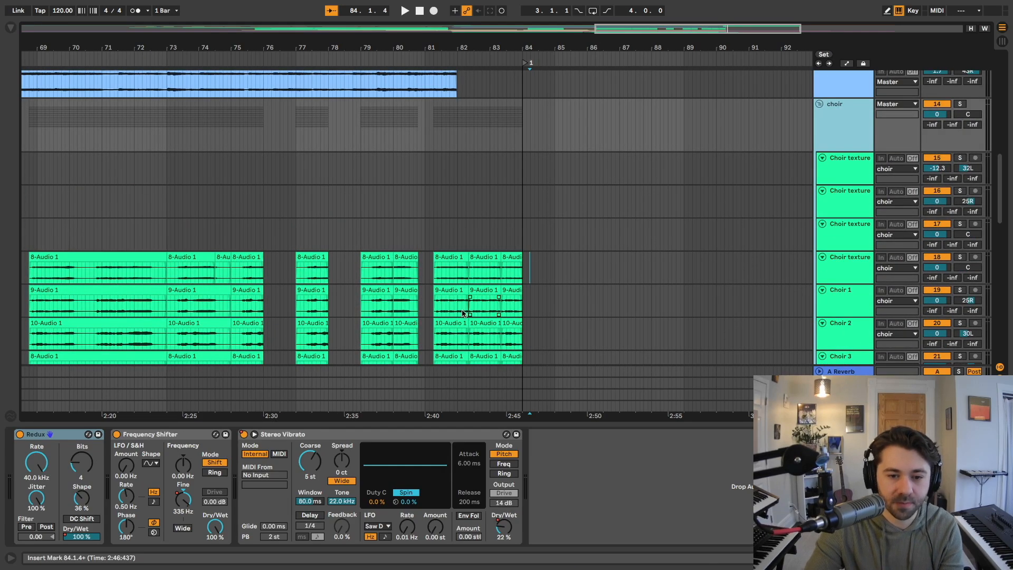
drag(436, 307, 467, 332)
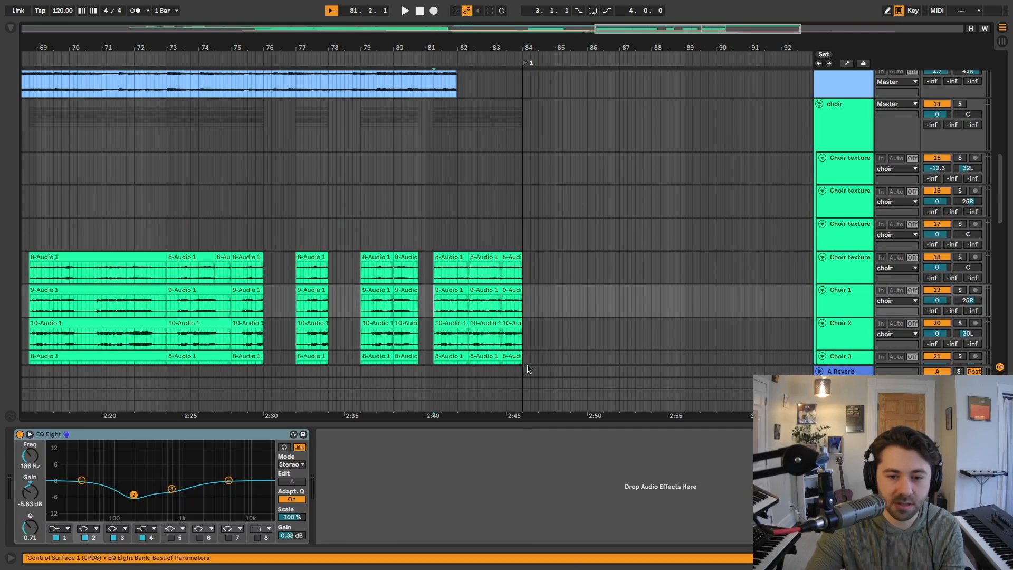
click(848, 117)
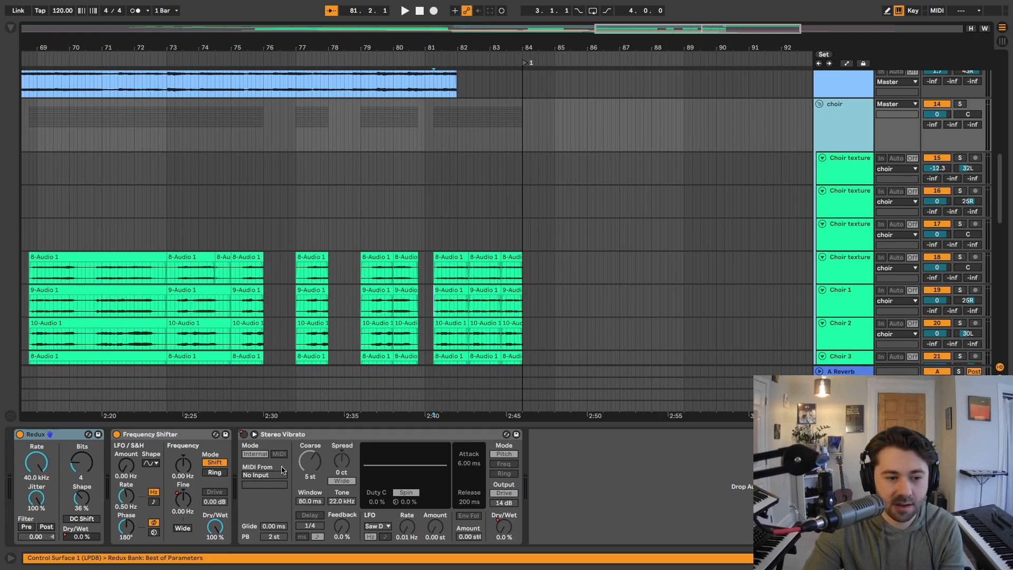
key(space)
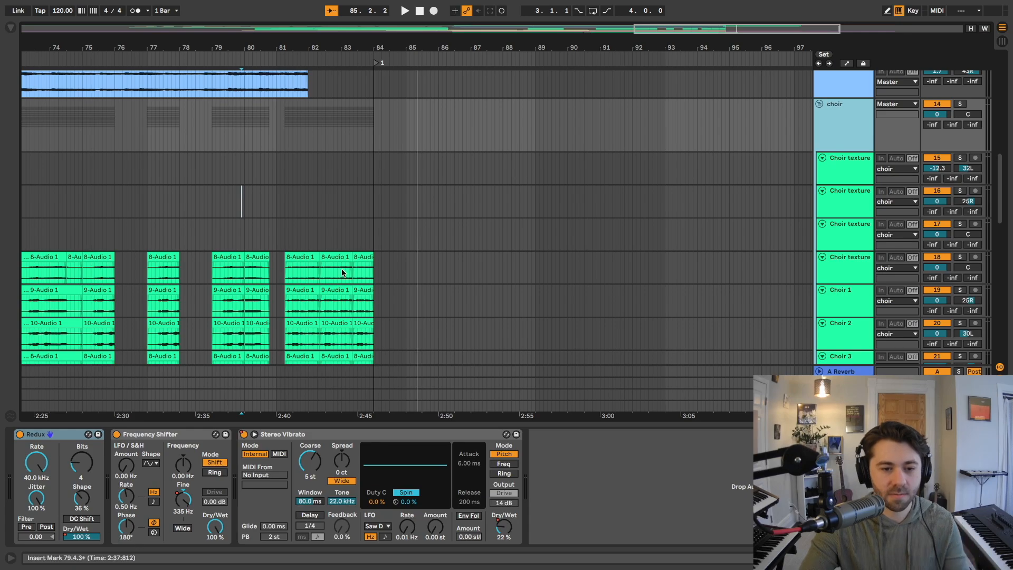
Play from bar 81.1.3 past the end of the choir clips, following the automation on the group's Redux, Frequency Shifter and Stereo Vibrato
scroll(342, 272, down, 3)
click(282, 275)
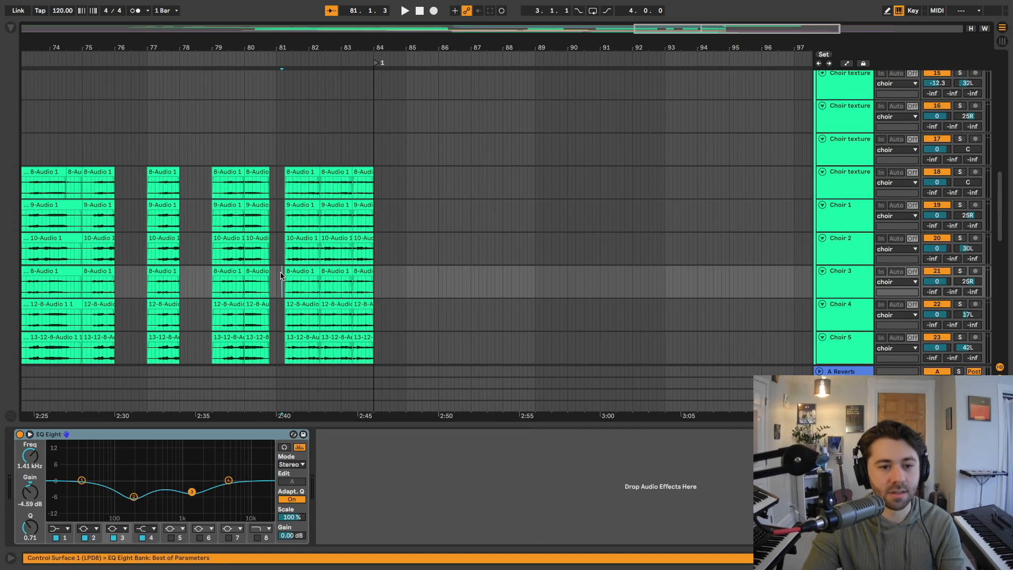
scroll(282, 269, down, 1)
scroll(876, 179, up, 4)
click(865, 135)
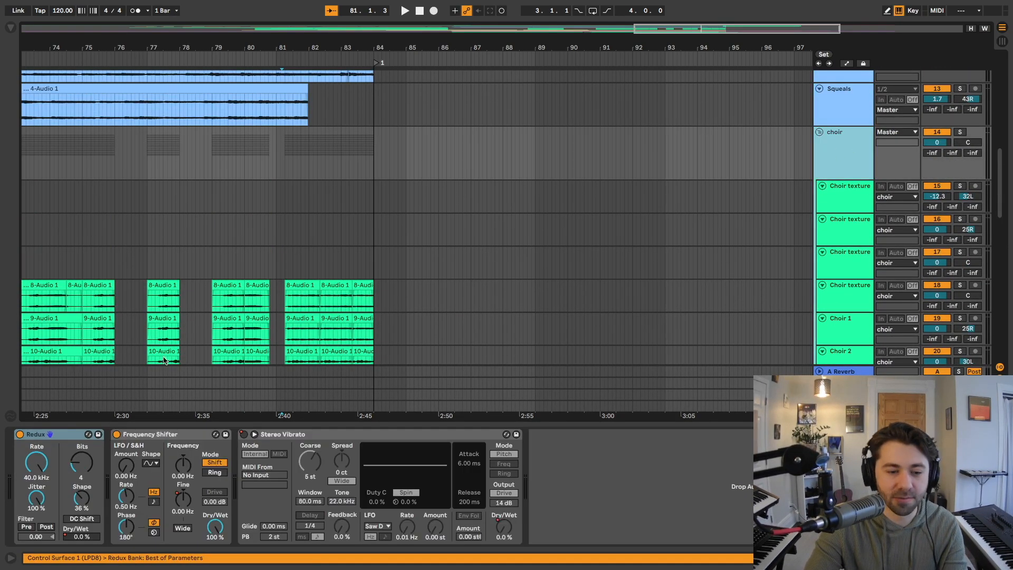
scroll(166, 356, down, 2)
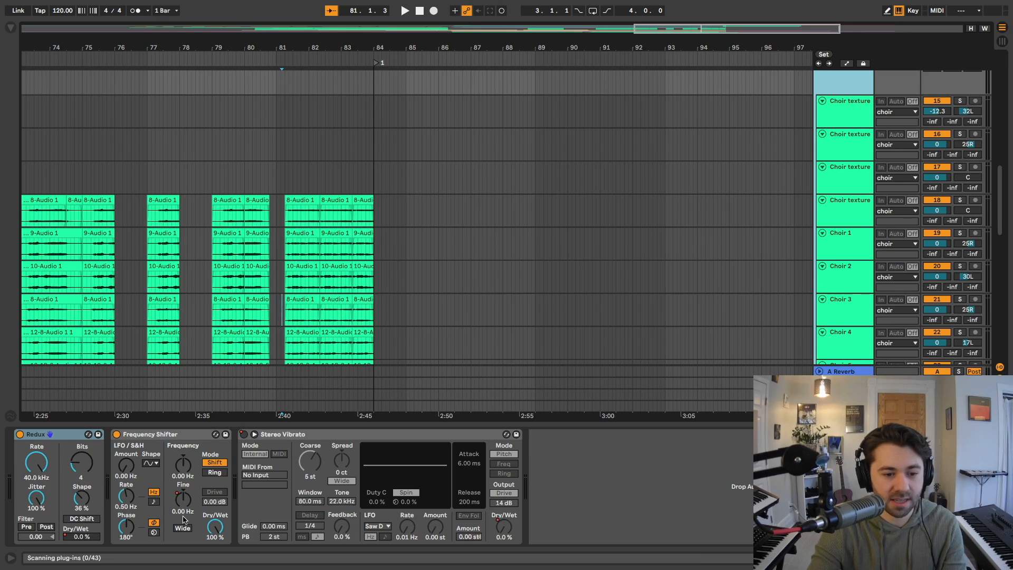
key(space)
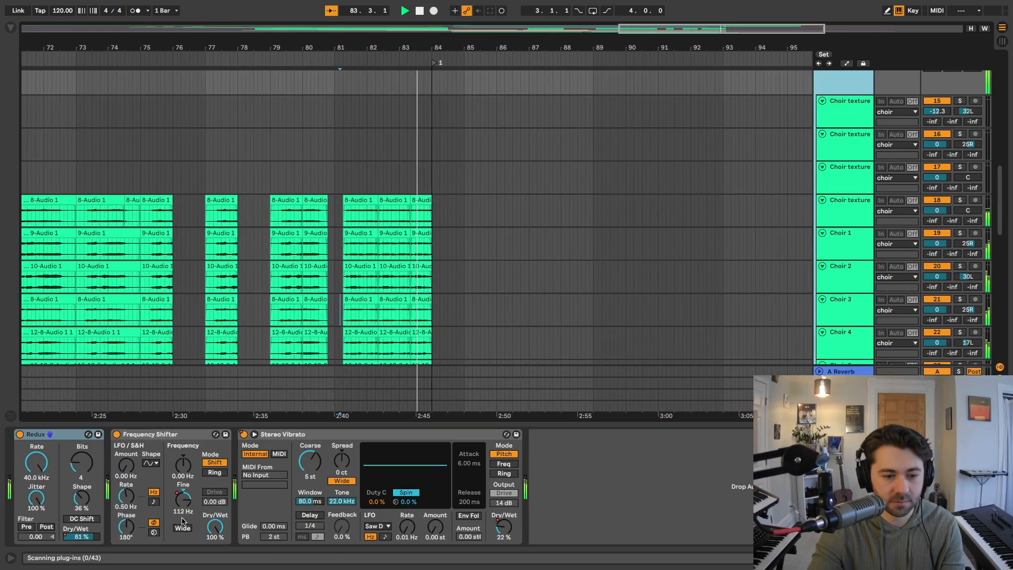
key(space)
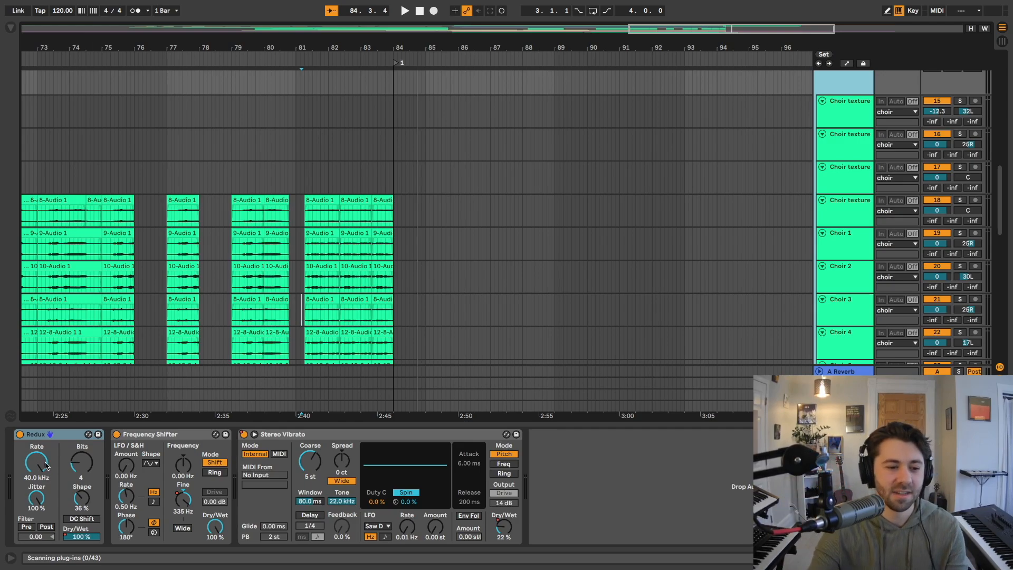
Turn off Redux and Stereo Vibrato on the choir group and audition it soloed with only Frequency Shifter active
click(19, 434)
click(243, 434)
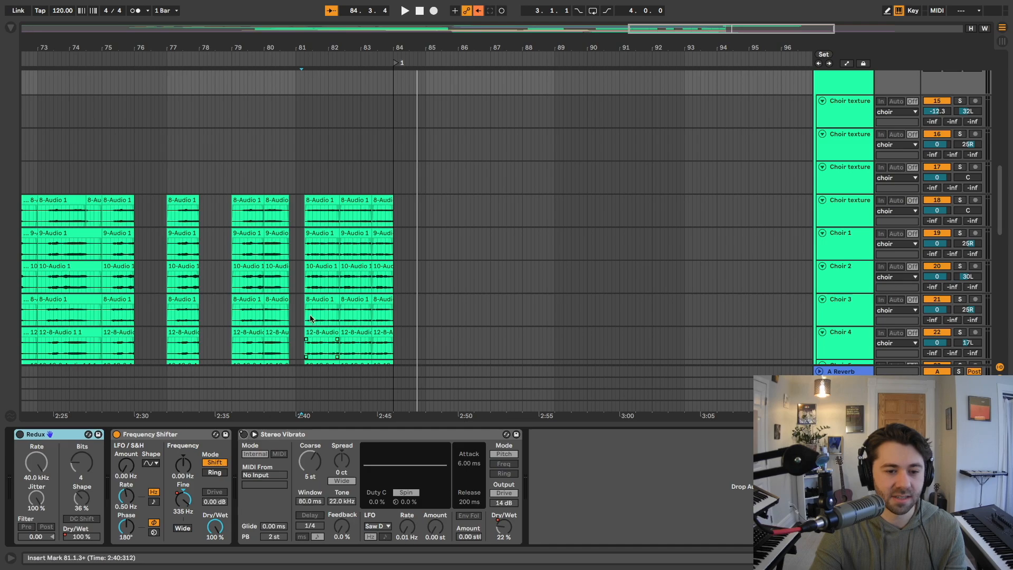
key(space)
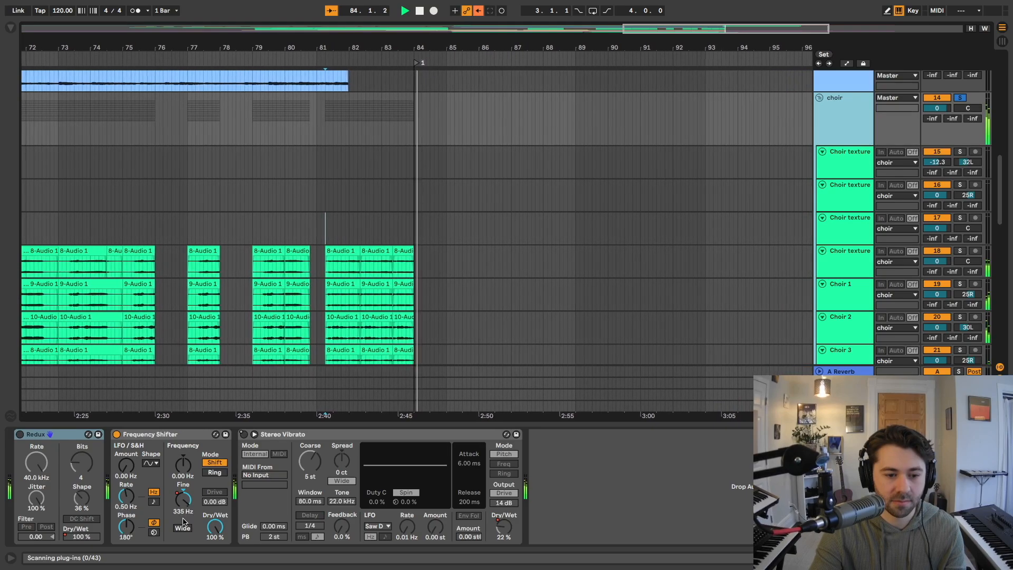
key(space)
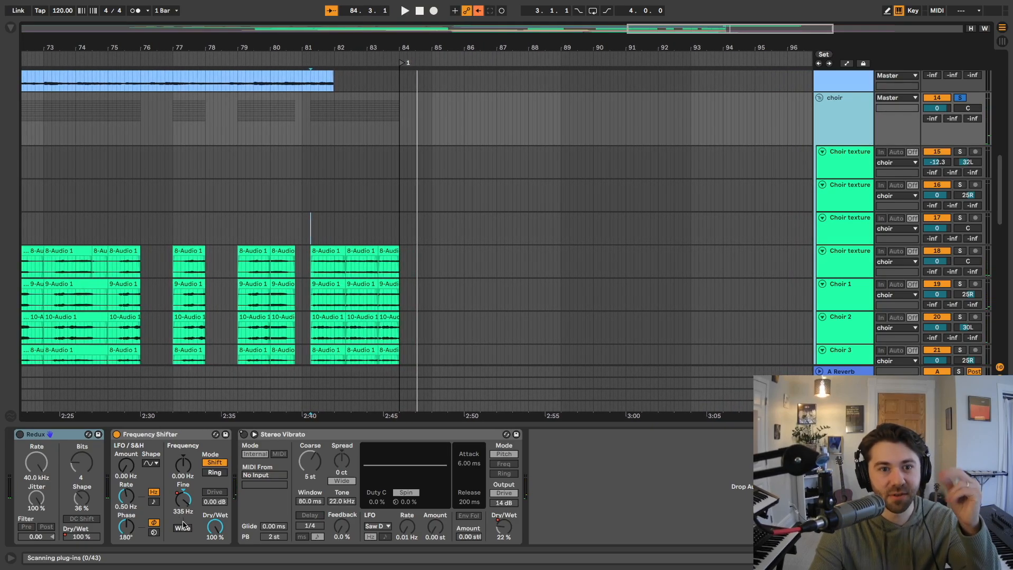
Re-enable the overridden automation, return to bar 81.1.4 and turn off the choir group's Frequency Shifter, leaving Stereo Vibrato on
click(477, 11)
click(309, 327)
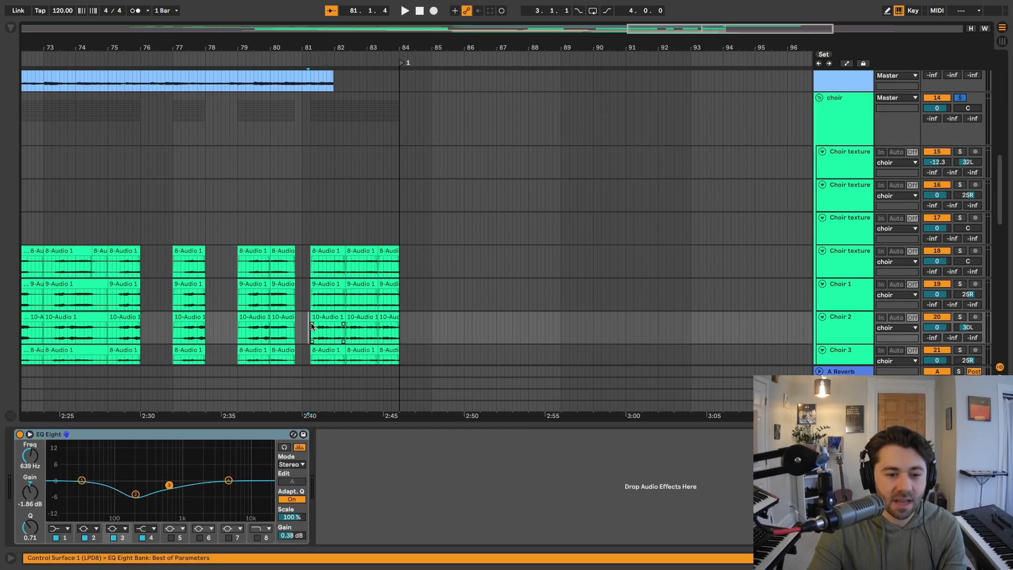
click(856, 125)
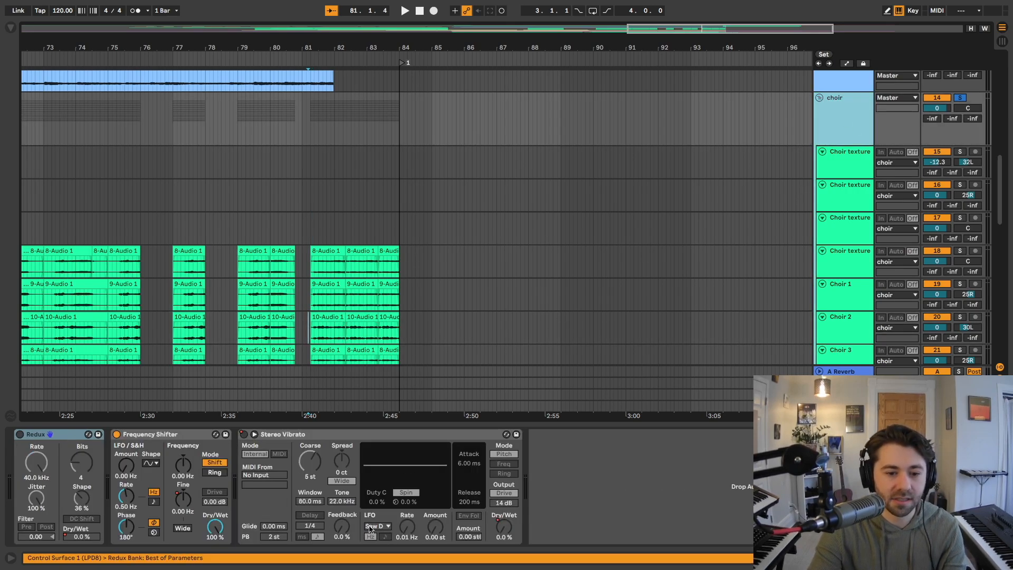
click(116, 434)
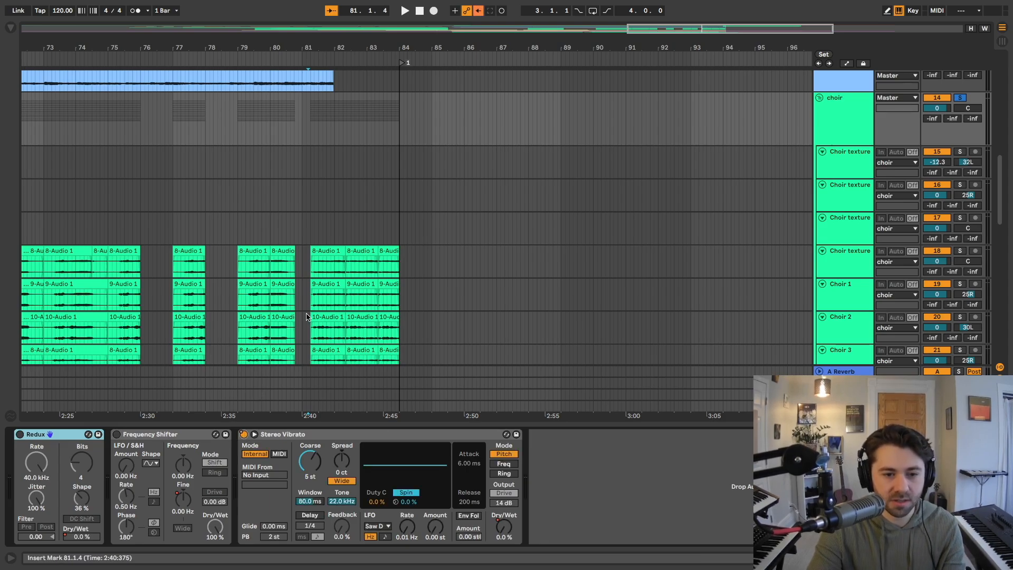
Play the soloed choir group from bar 81.2.1 past bar 84 with only Stereo Vibrato active
click(310, 333)
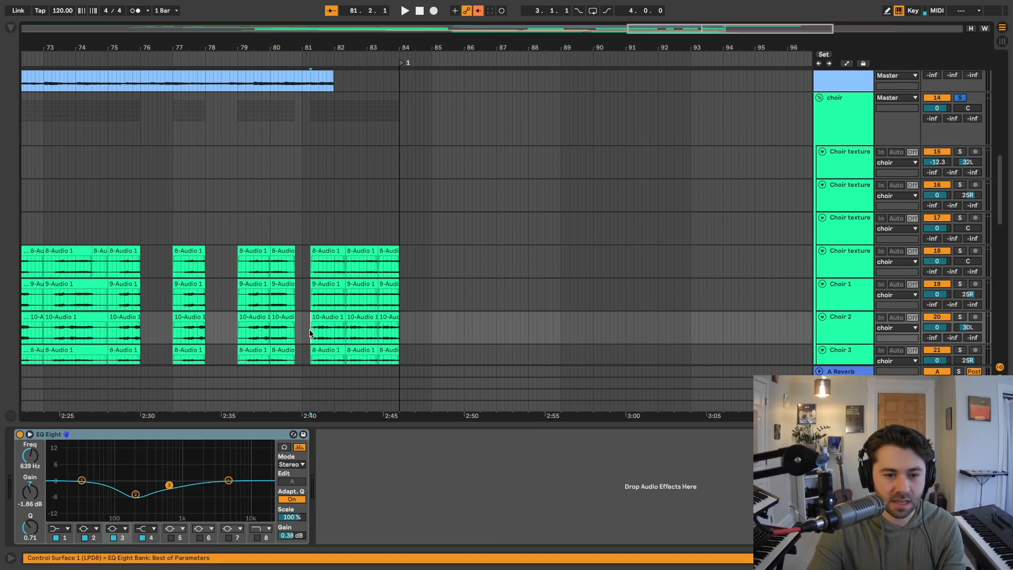
click(820, 122)
key(space)
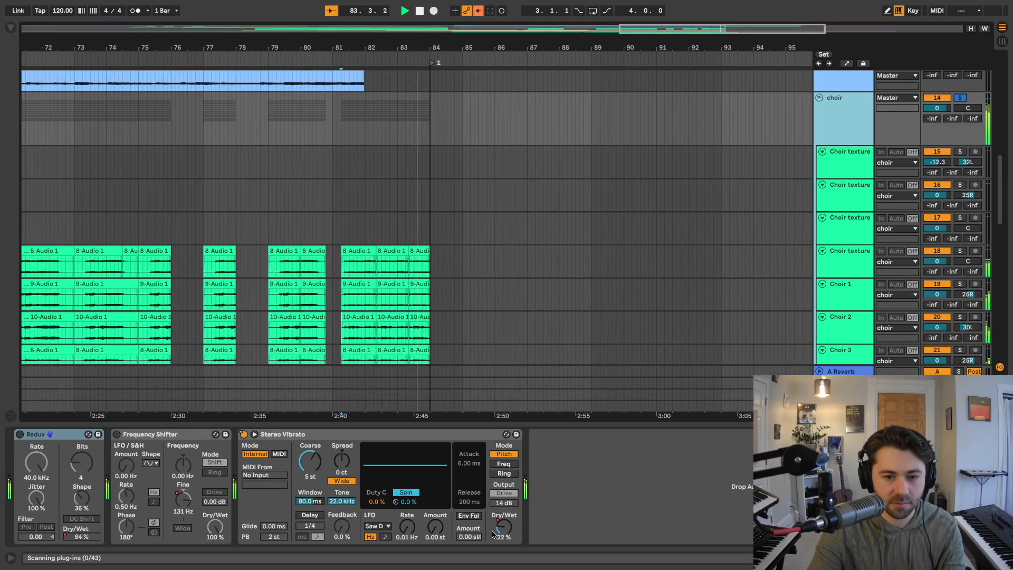
key(space)
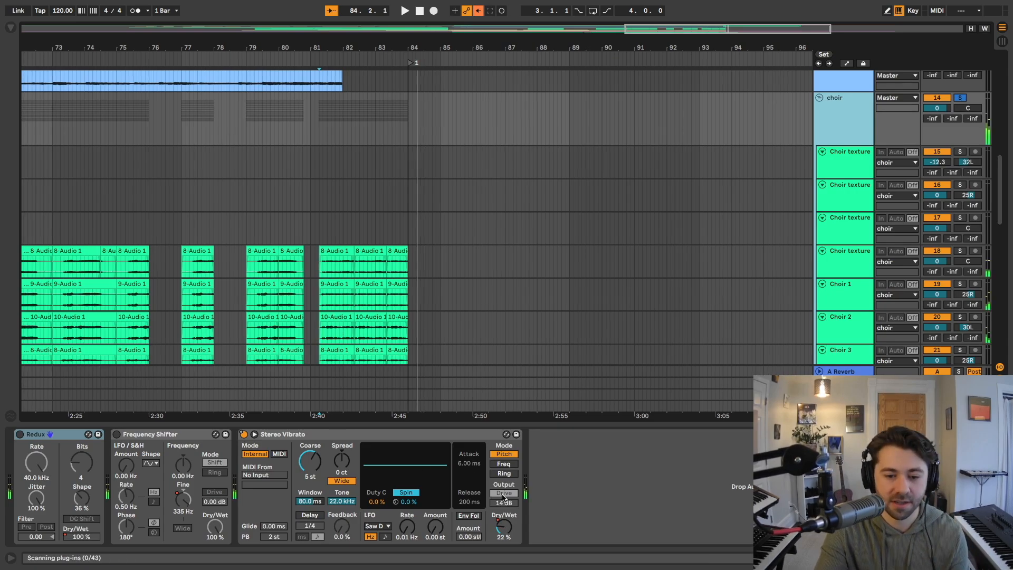
Set Stereo Vibrato's Dry/Wet to 100 % and audition the soloed choir group from bar 81.2.1
drag(510, 535, 509, 523)
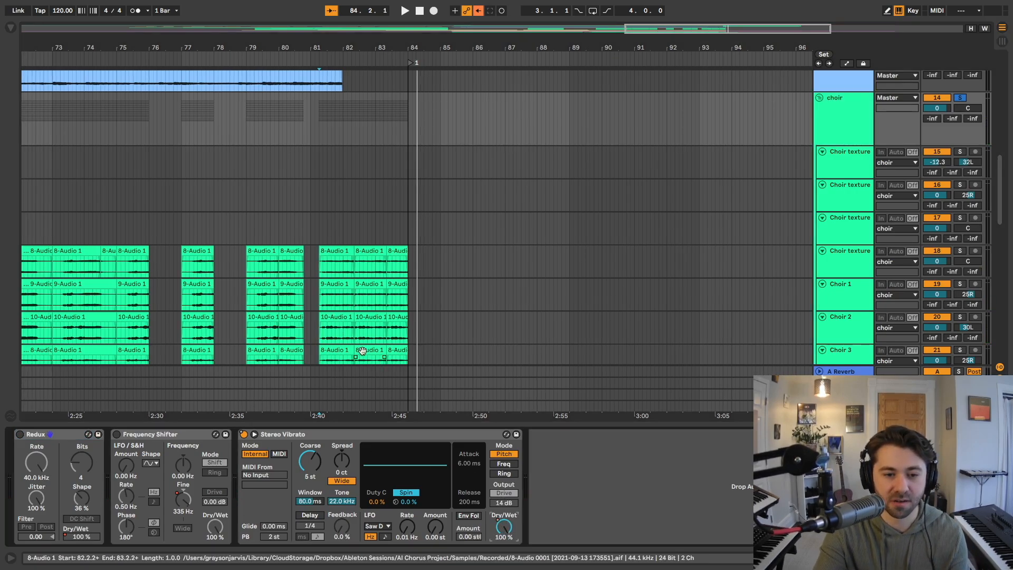
click(319, 305)
key(space)
click(842, 108)
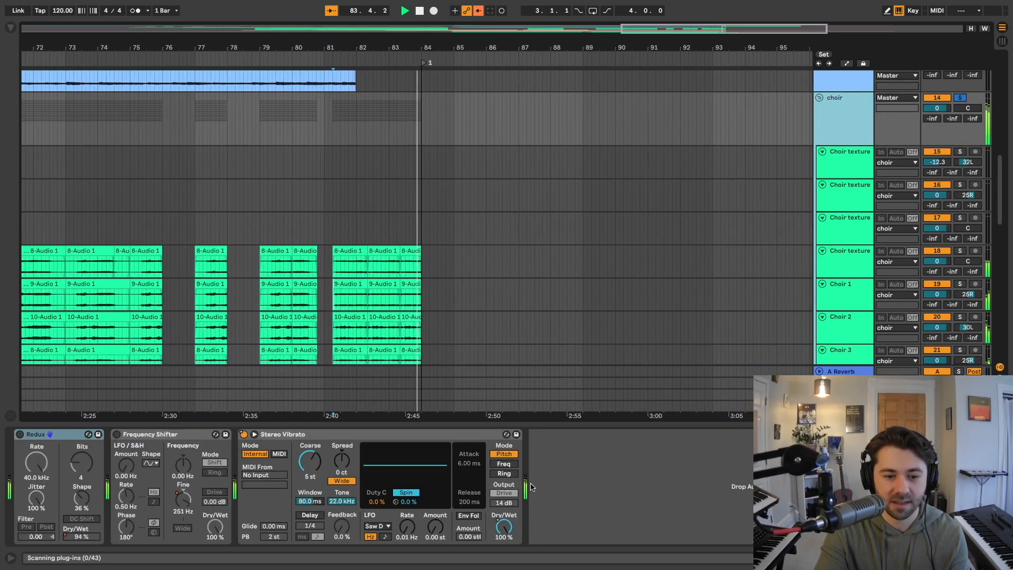
key(space)
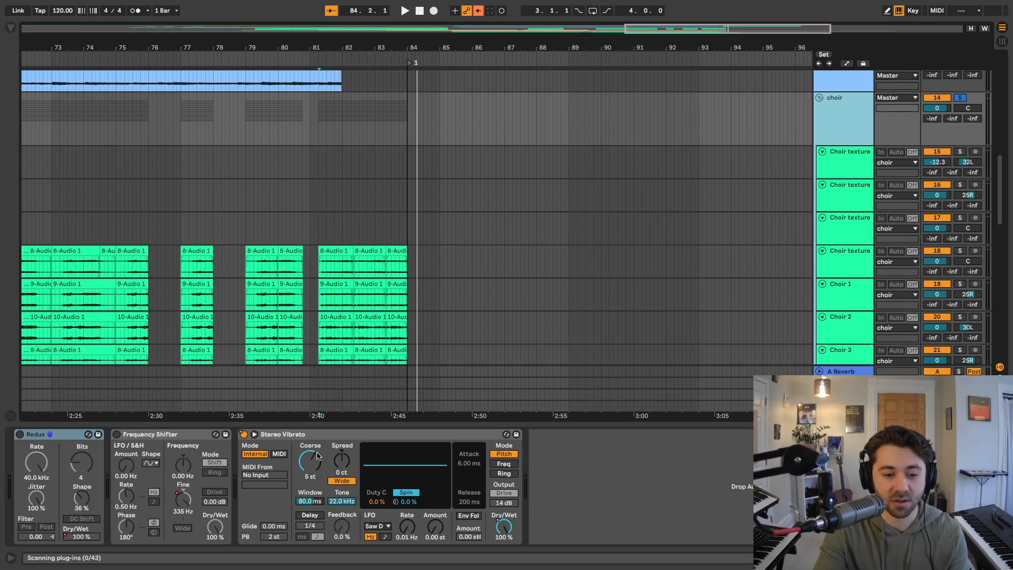
Play the soloed choir from bar 81.2.1 while sweeping Stereo Vibrato's Coarse pitch down to about -17 st and back up
click(319, 304)
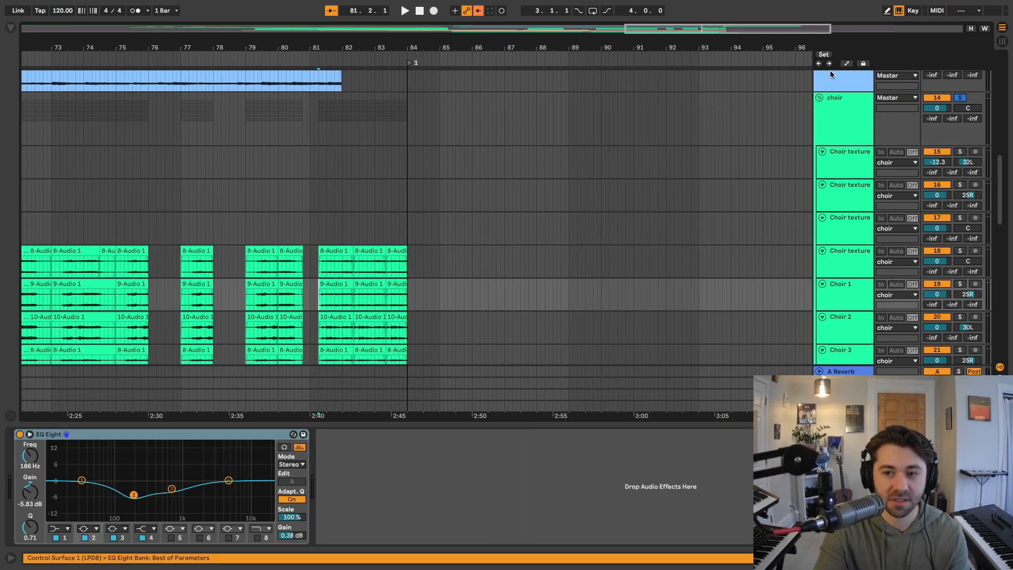
click(833, 105)
drag(308, 462, 308, 475)
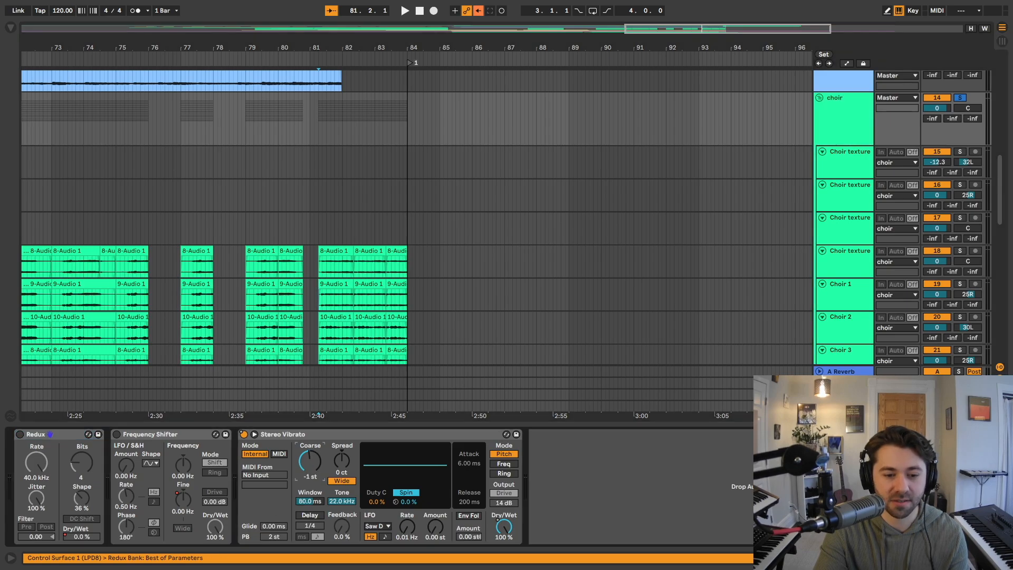
key(space)
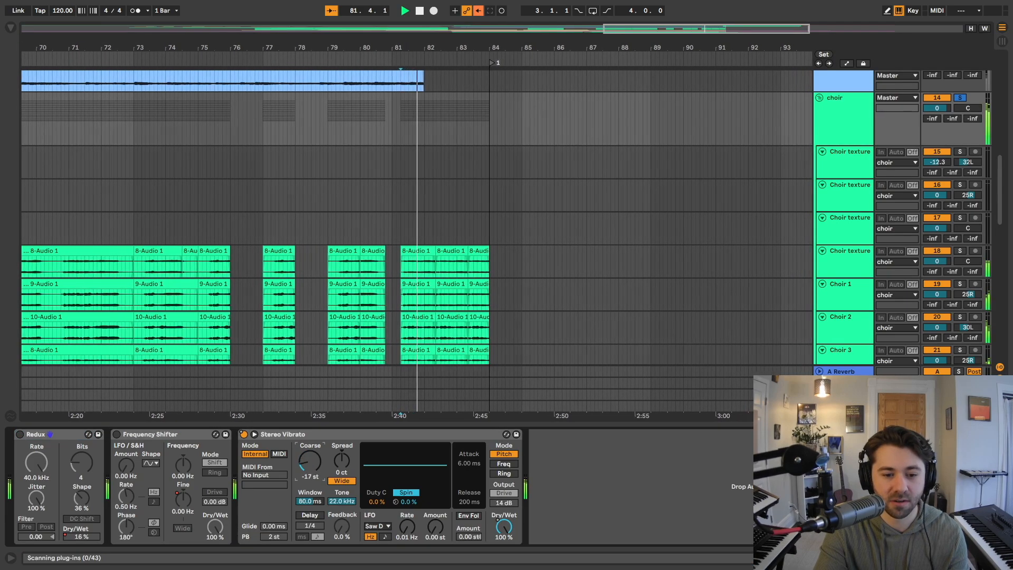
drag(310, 474, 310, 459)
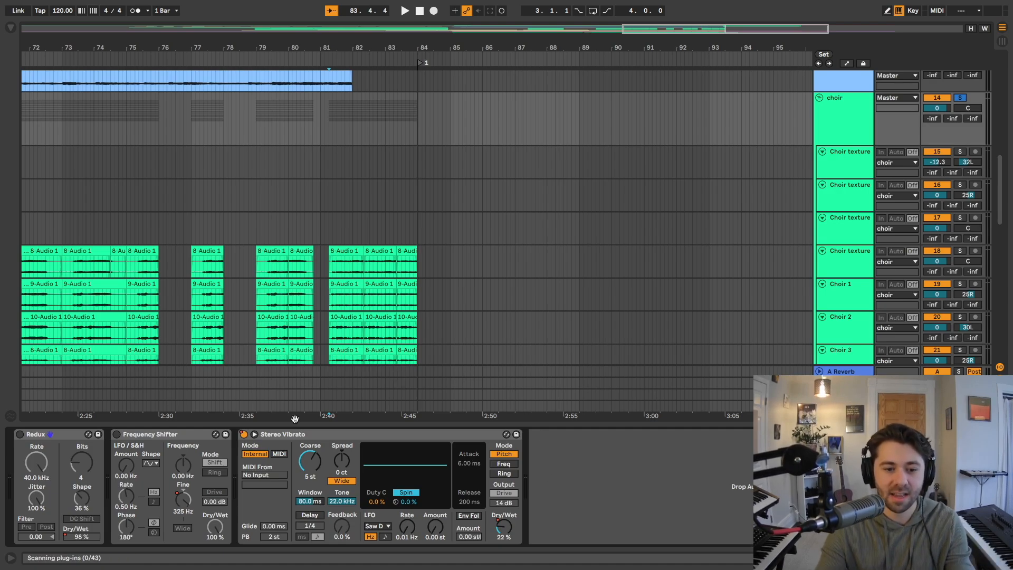
Select the choir group's effects and play the soloed choir from bar 81.1.4, following the individual choir tracks
click(329, 299)
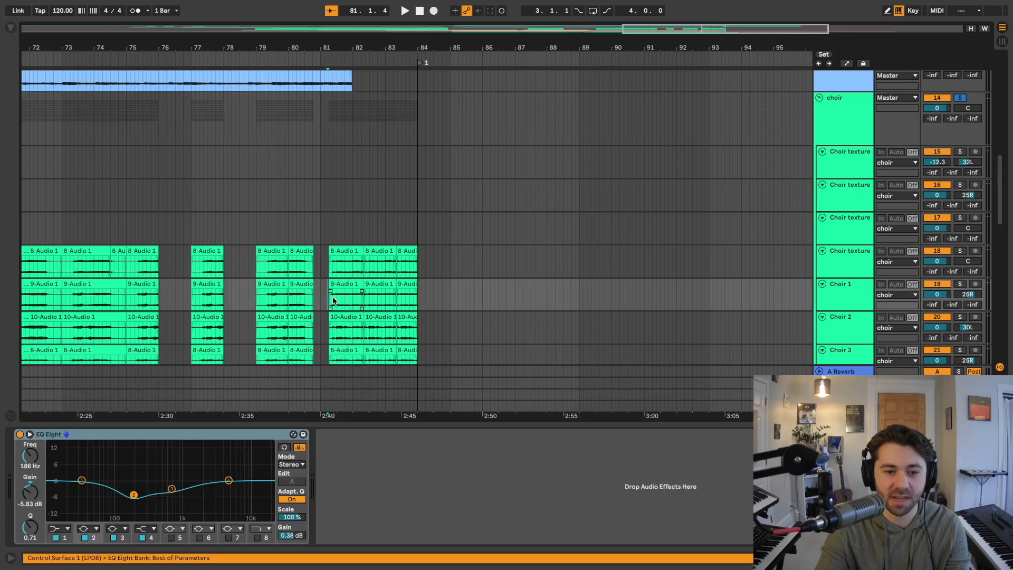
click(893, 121)
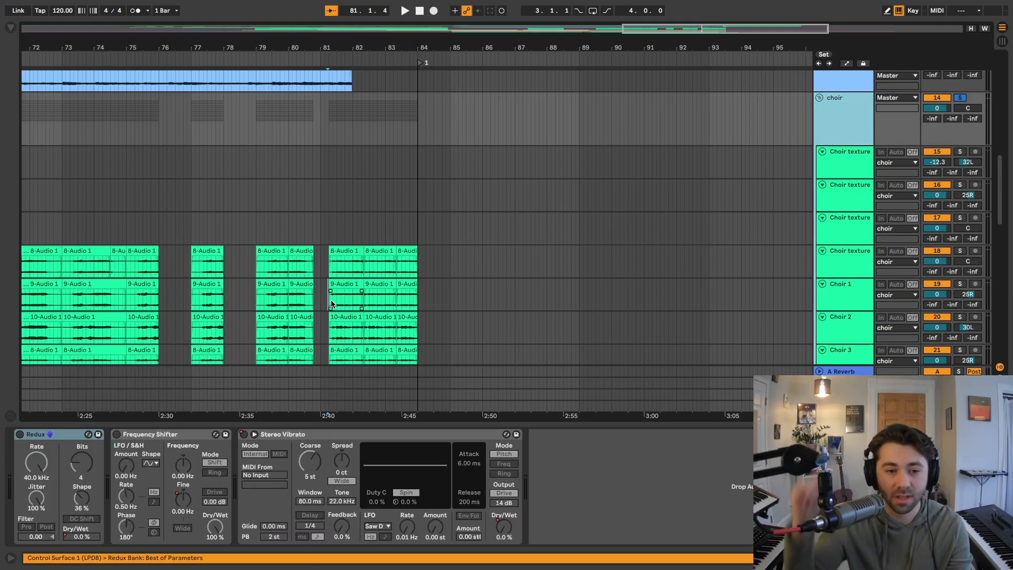
scroll(469, 327, down, 5)
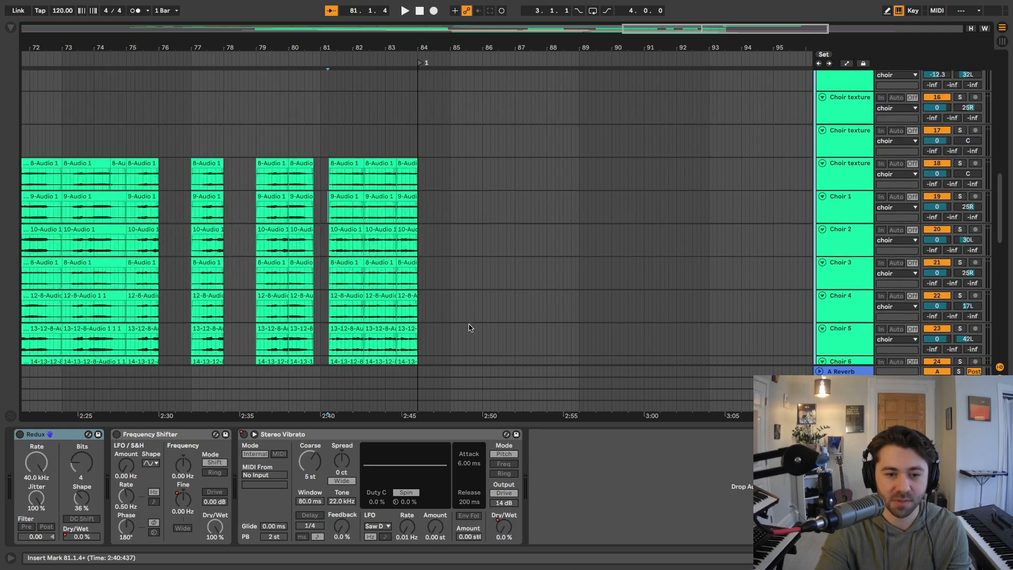
key(space)
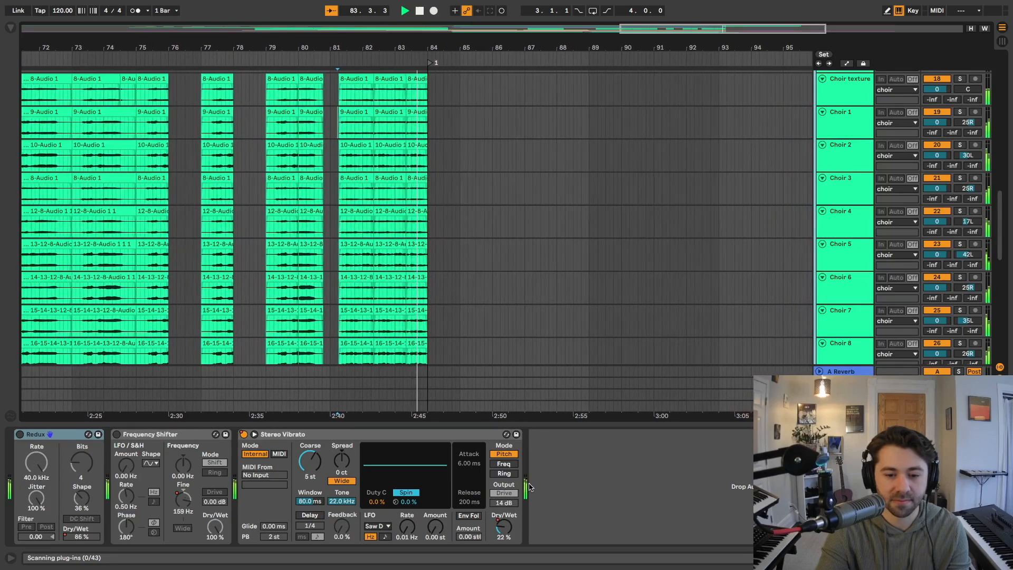
Reactivate Redux and Frequency Shifter on the choir group and play the soloed choir from bar 81.1.4 past bar 84
key(space)
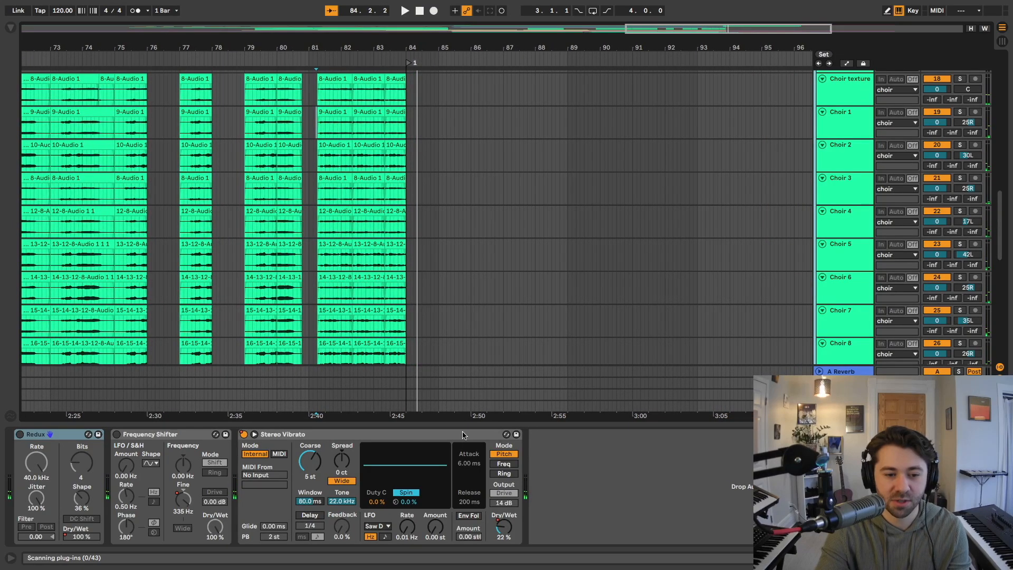
click(270, 225)
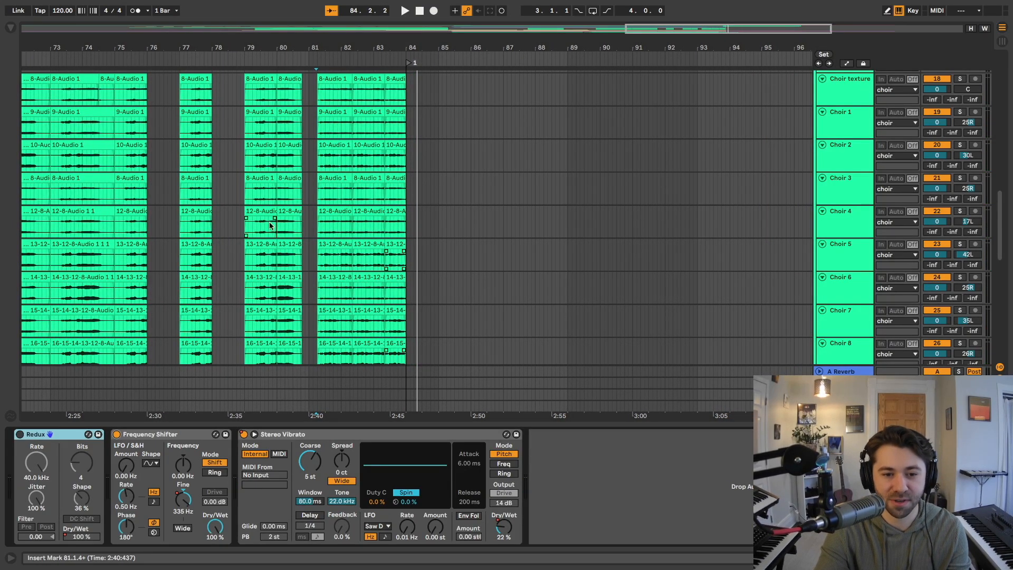
key(space)
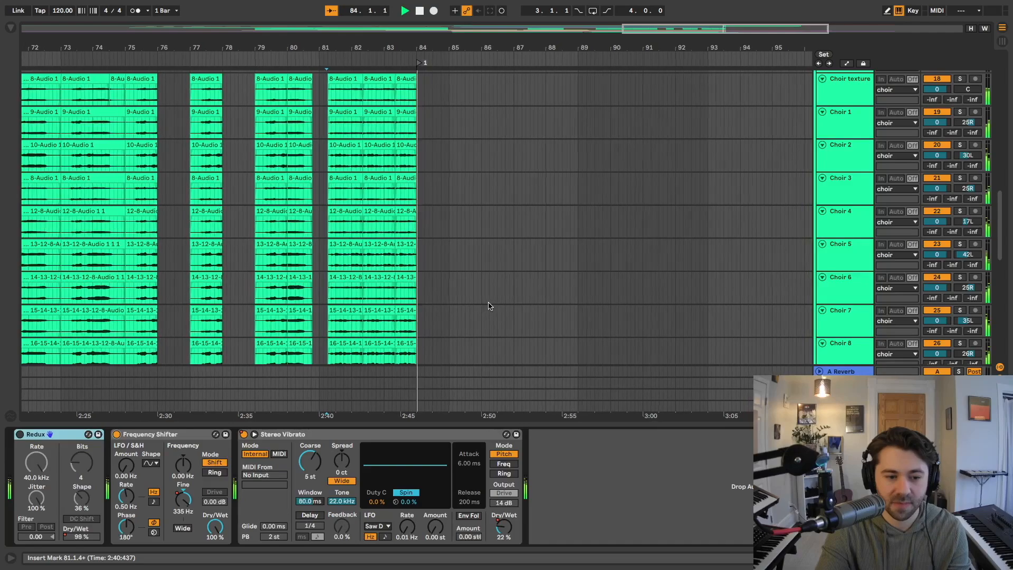
key(space)
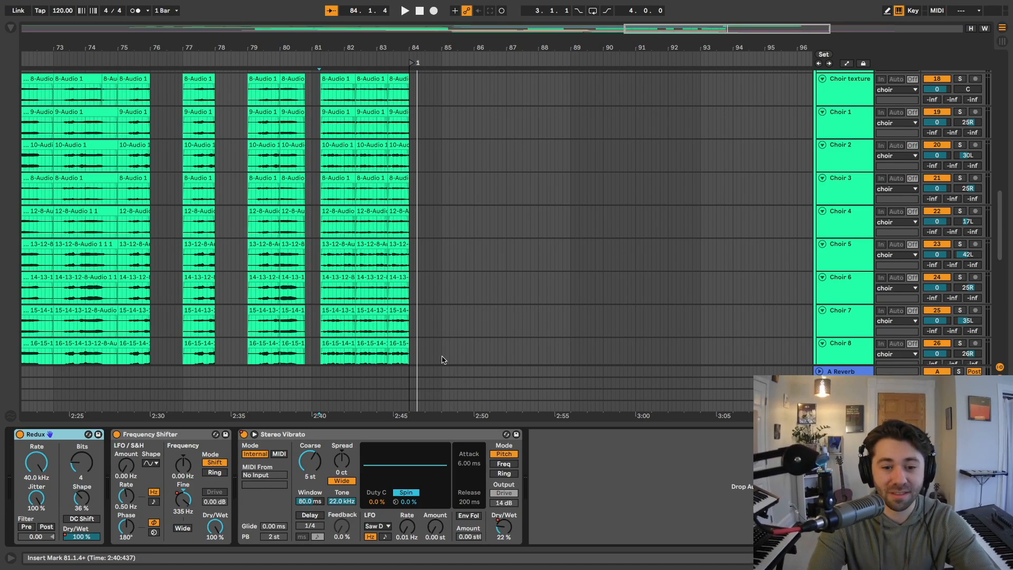
Bypass only Frequency Shifter on the choir group and play the soloed choir from bar 81.1.4 past bar 84
drag(442, 353, 441, 321)
scroll(825, 232, up, 4)
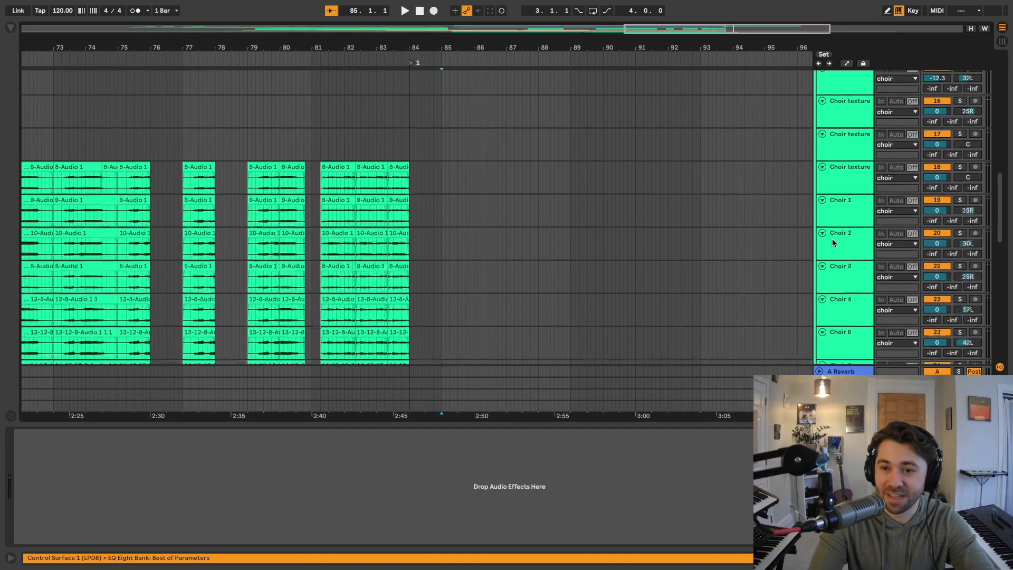
click(844, 95)
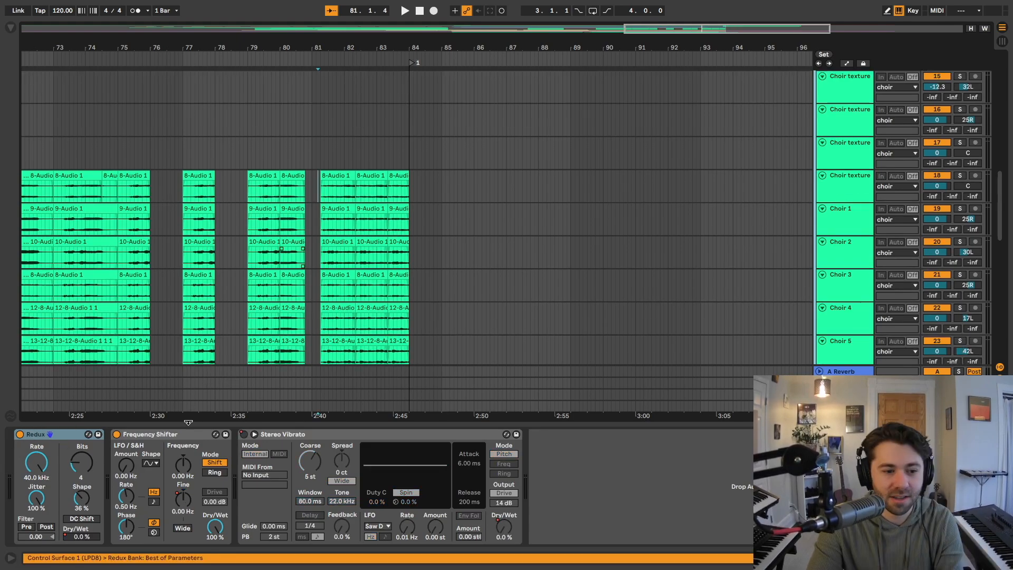
click(116, 434)
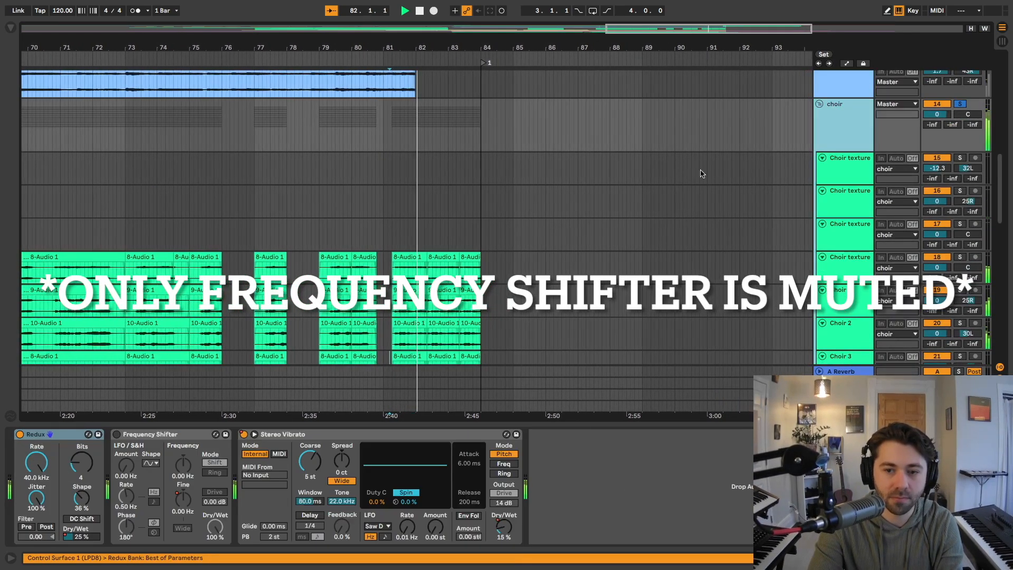
scroll(724, 171, down, 3)
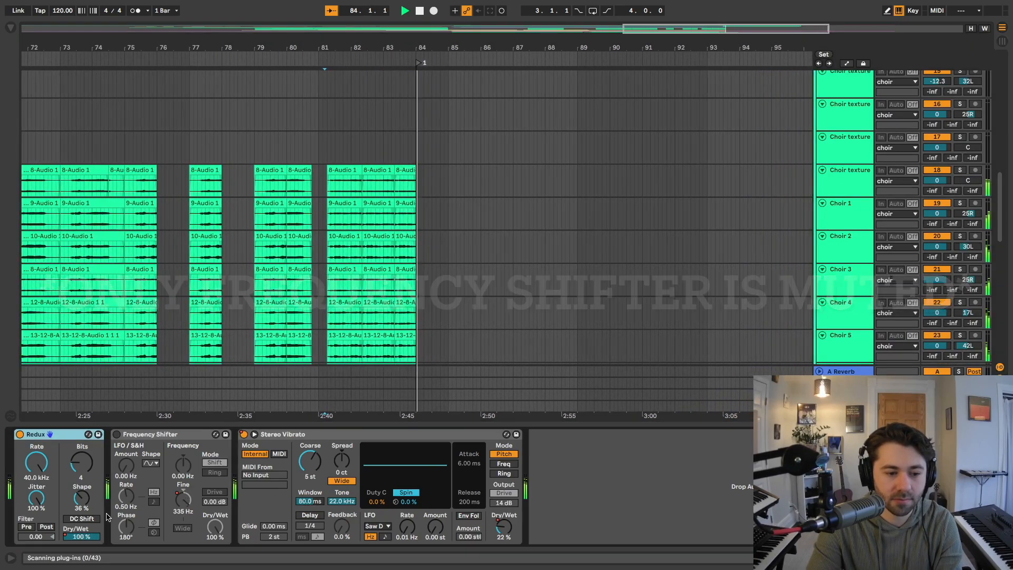
key(space)
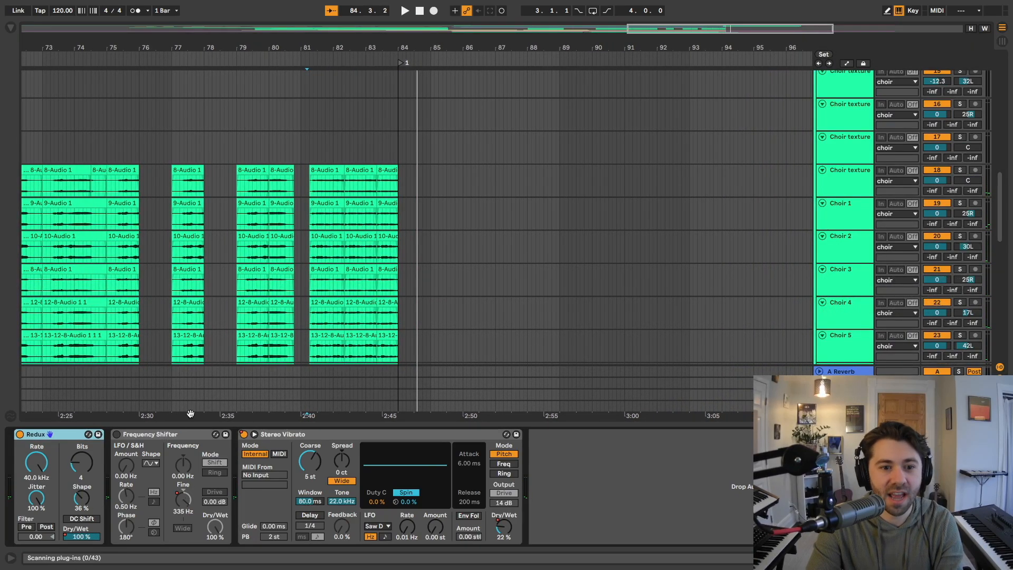
Replay the soloed choir ending without Frequency Shifter while following the choir group's automated effects
click(310, 254)
key(space)
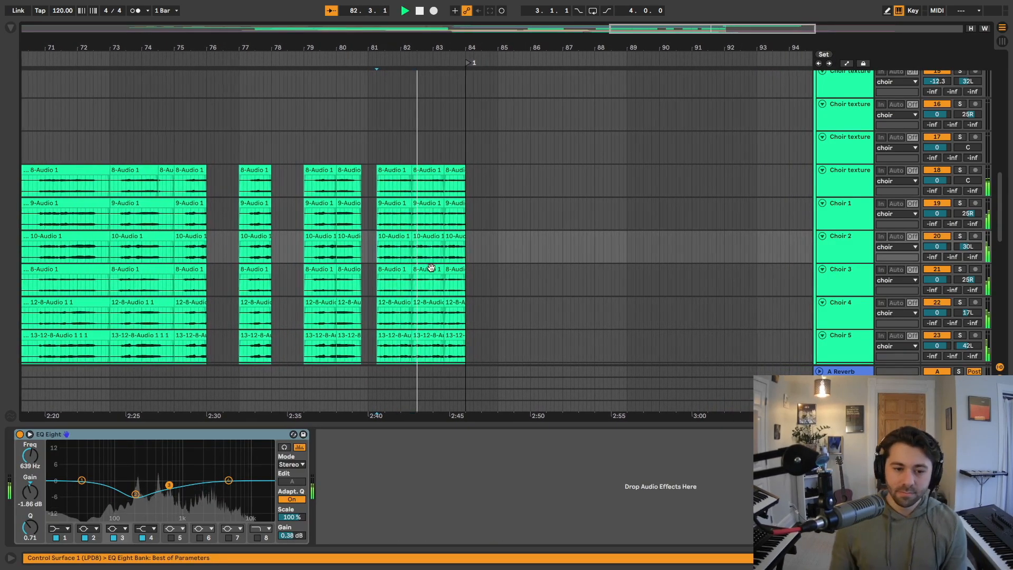
scroll(812, 168, up, 3)
click(838, 118)
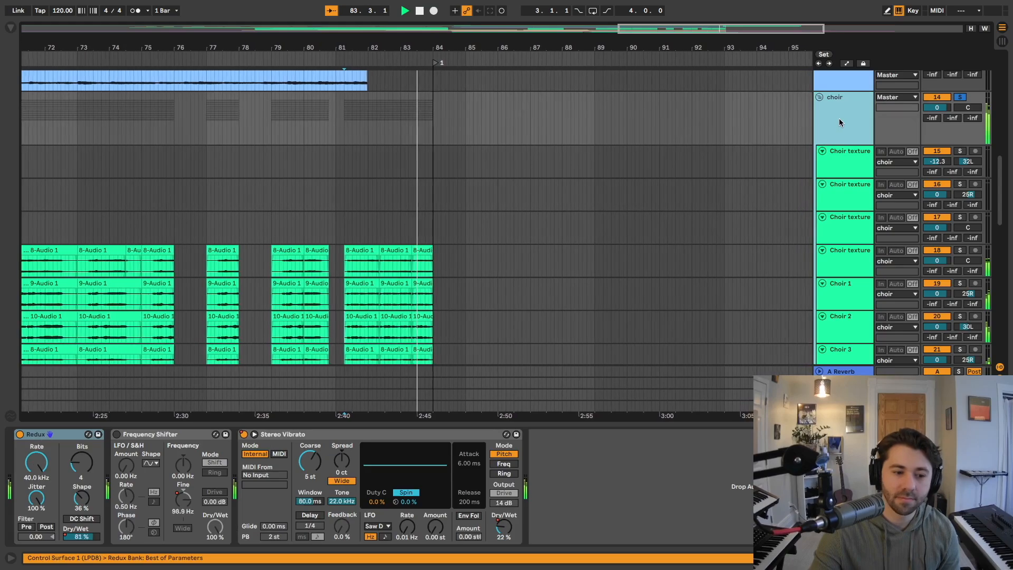
scroll(102, 412, down, 1)
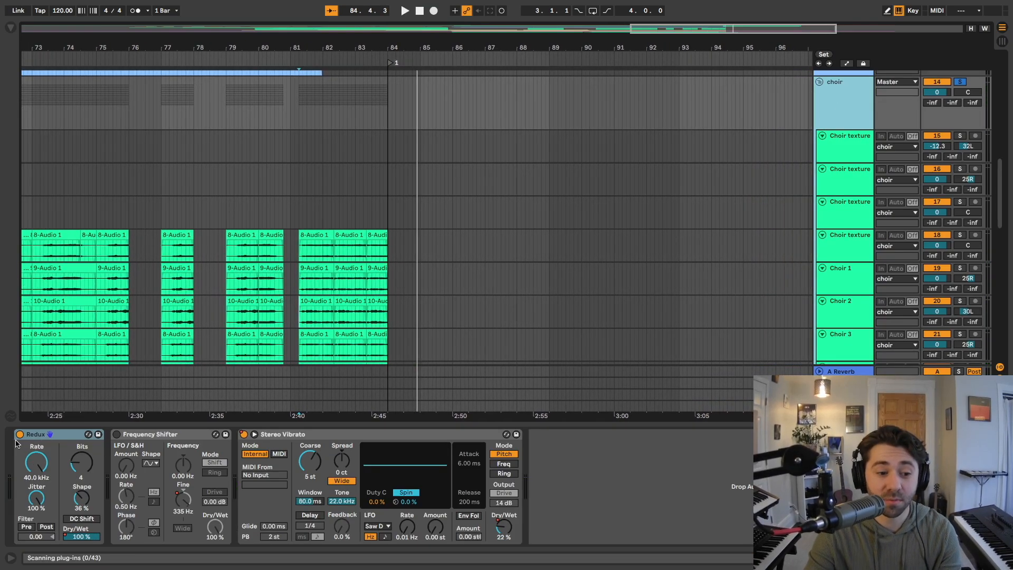
key(space)
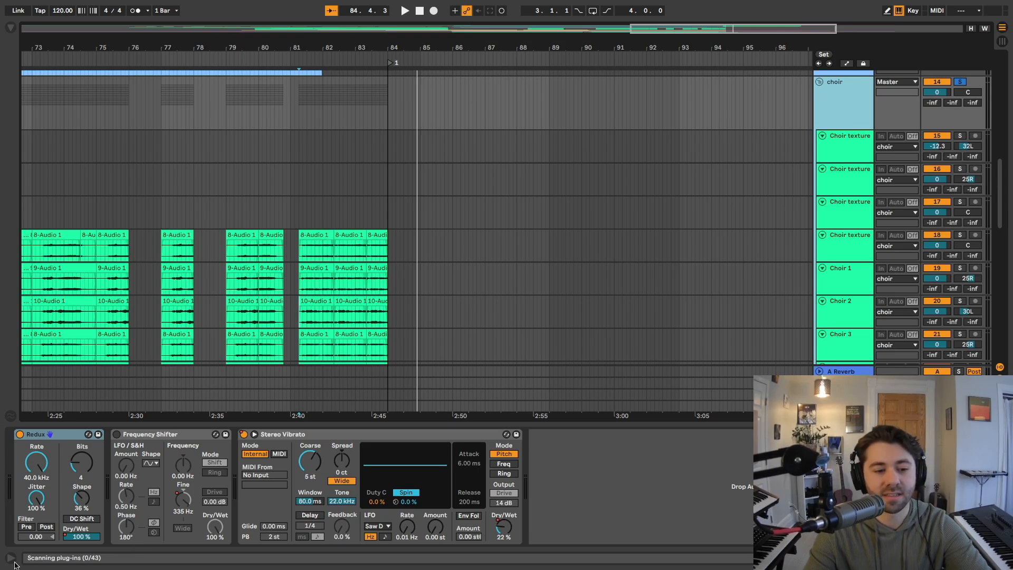
Turn Frequency Shifter back on and play the soloed choir from bar 81.1.4 with all three effects active
click(197, 395)
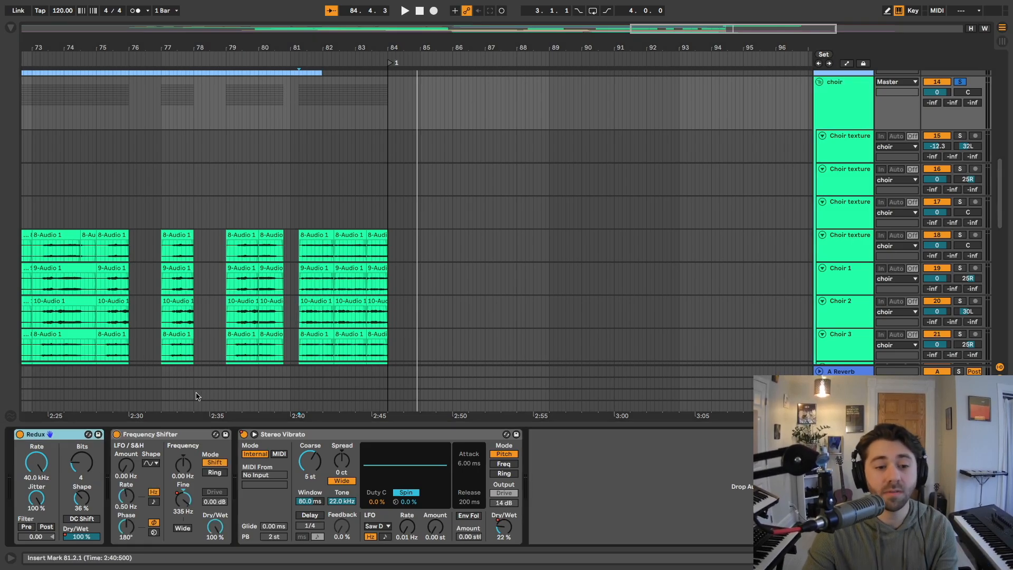
click(298, 294)
click(875, 104)
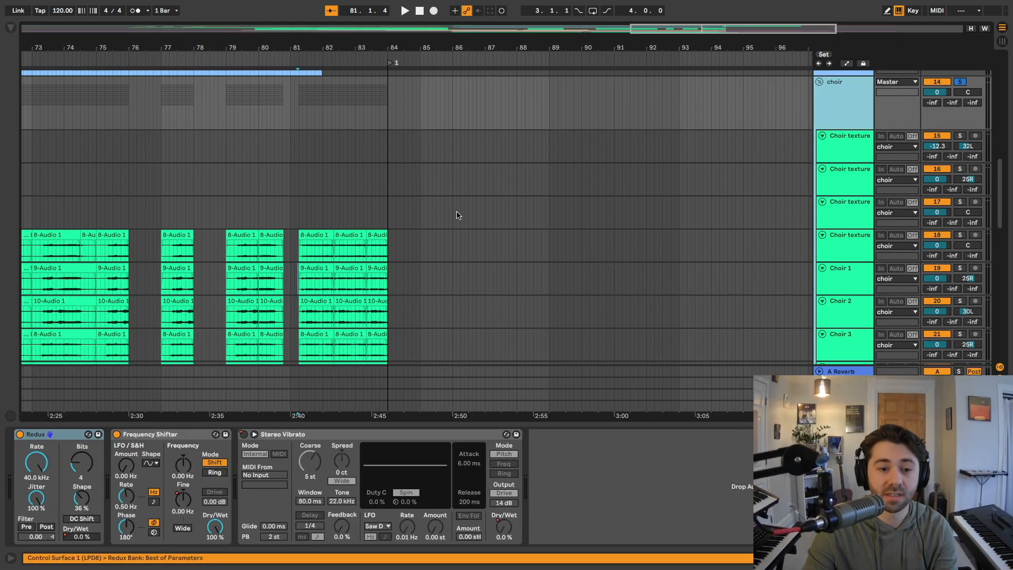
key(space)
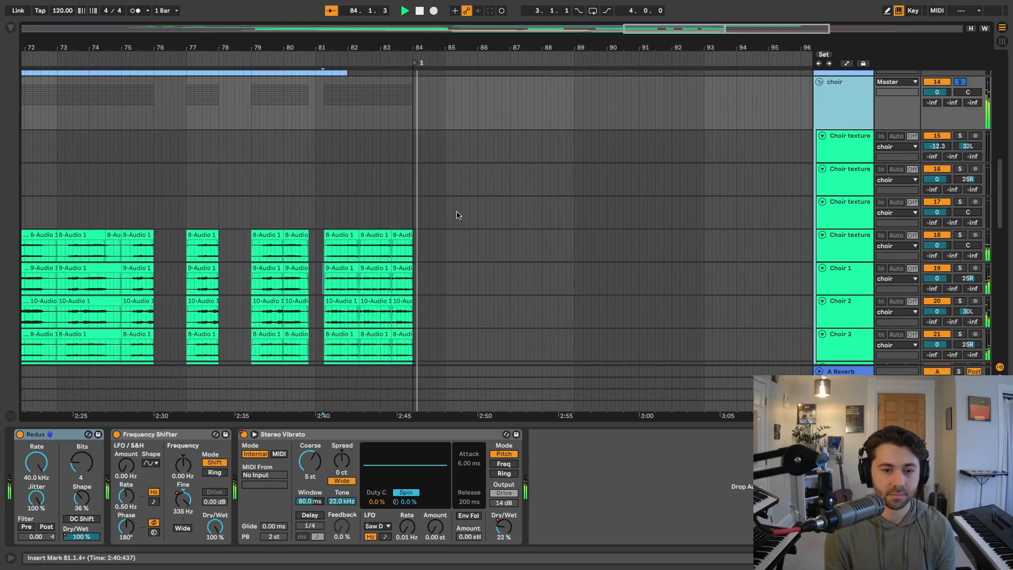
key(space)
Inspect the EQ Eight on the Choir 2 and Choir 1 tracks and select the choir group
scroll(458, 215, down, 3)
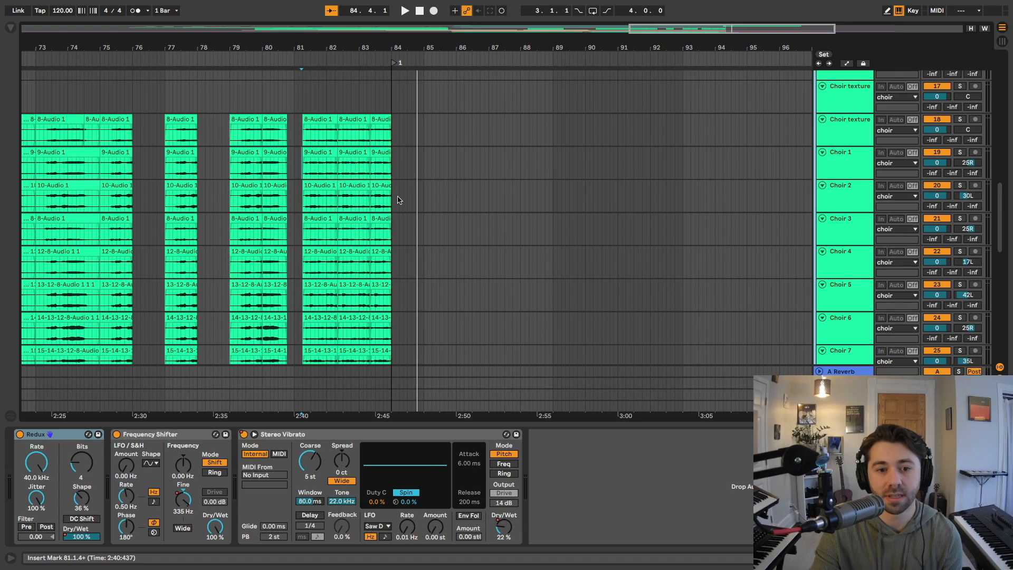
click(213, 197)
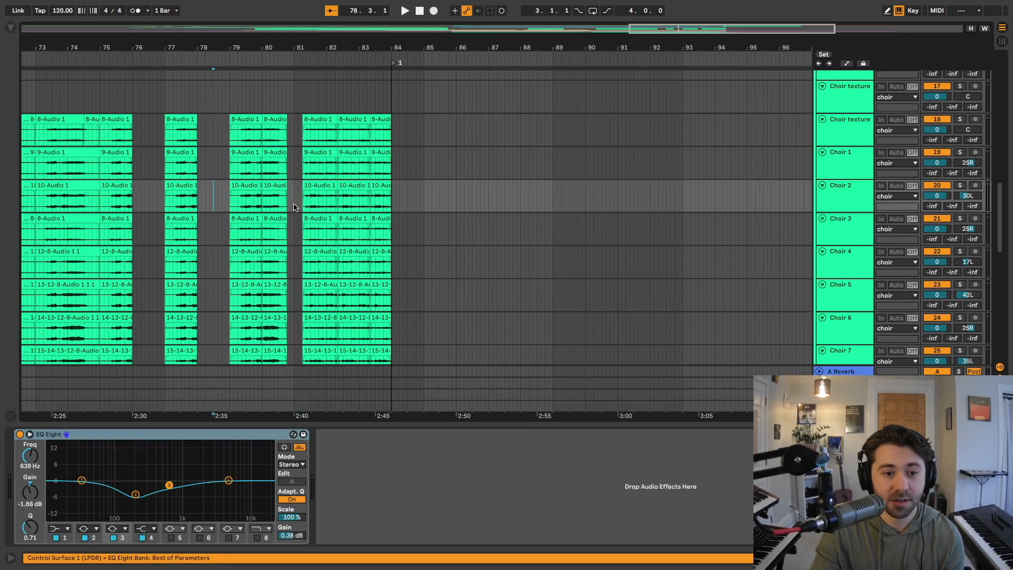
click(292, 166)
scroll(678, 138, up, 2)
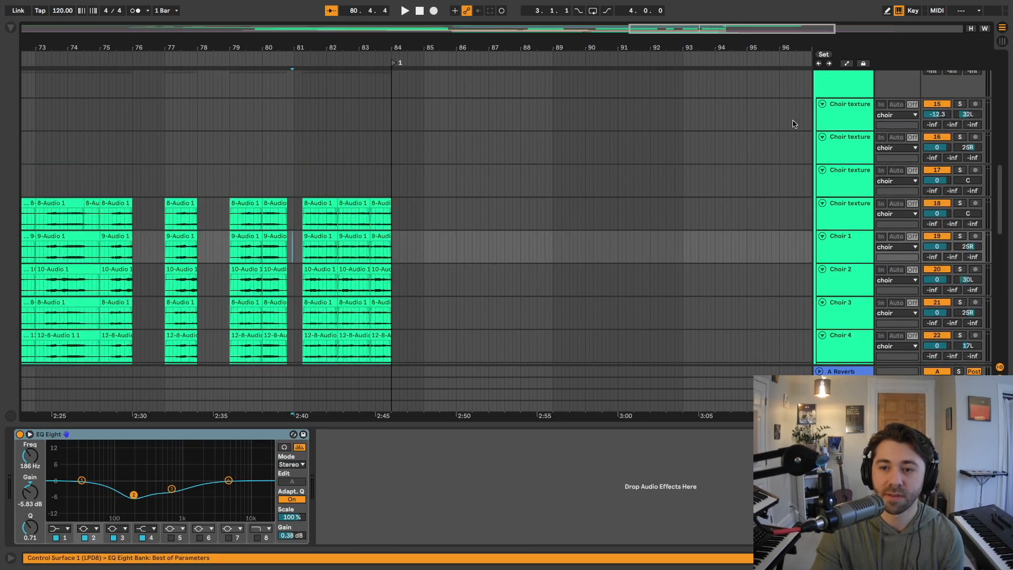
click(835, 84)
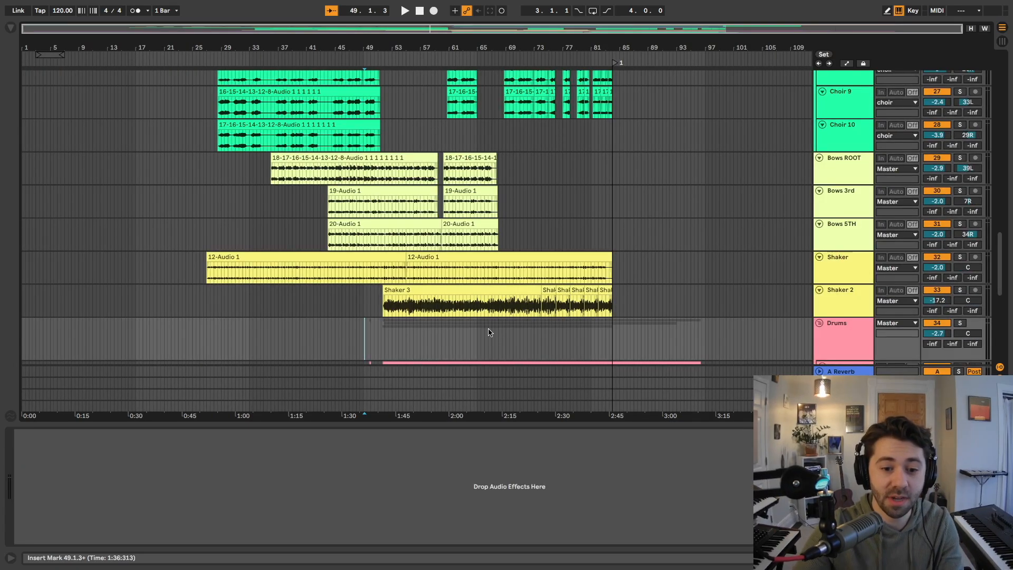
Hide the device area to enlarge the arrangement and look over the drum and bass tracks
scroll(453, 353, down, 5)
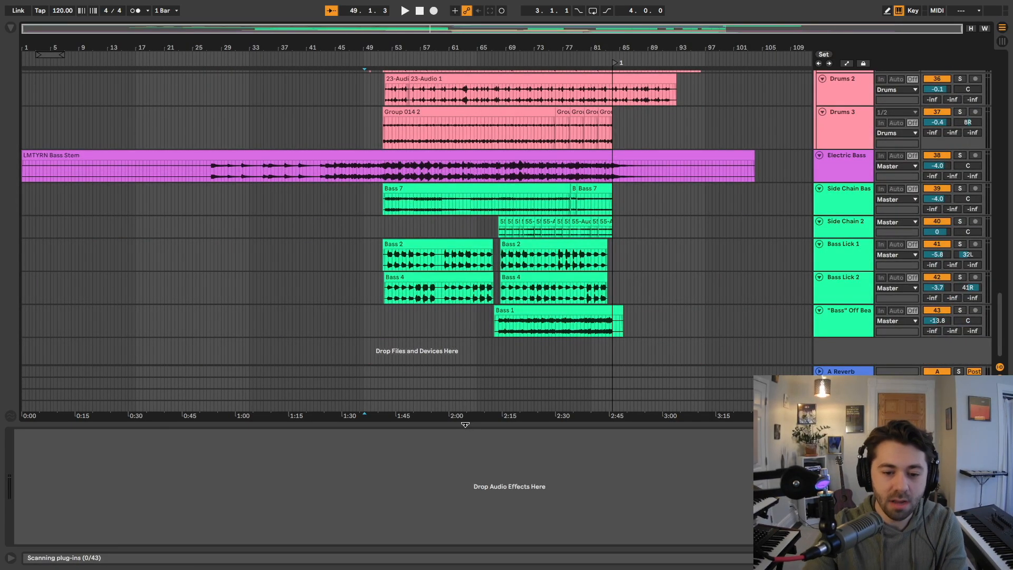
drag(465, 424, 465, 532)
scroll(408, 294, up, 4)
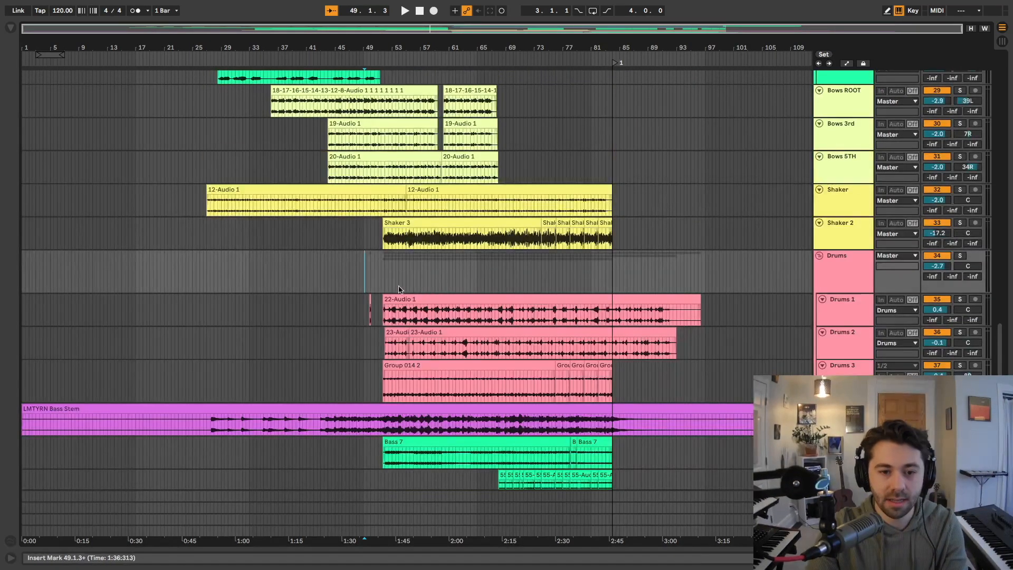
Play the full mix from bar 50.3.1 to bar 53, with the arrangement zoomed in on the drums' entrance
click(375, 270)
click(379, 278)
scroll(393, 278, down, 1)
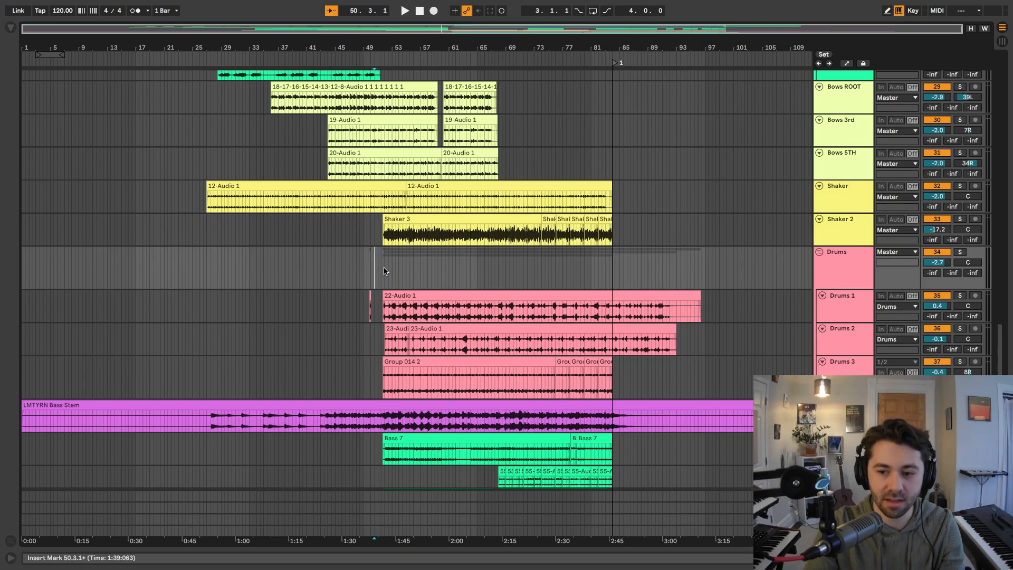
key(space)
key(plus)
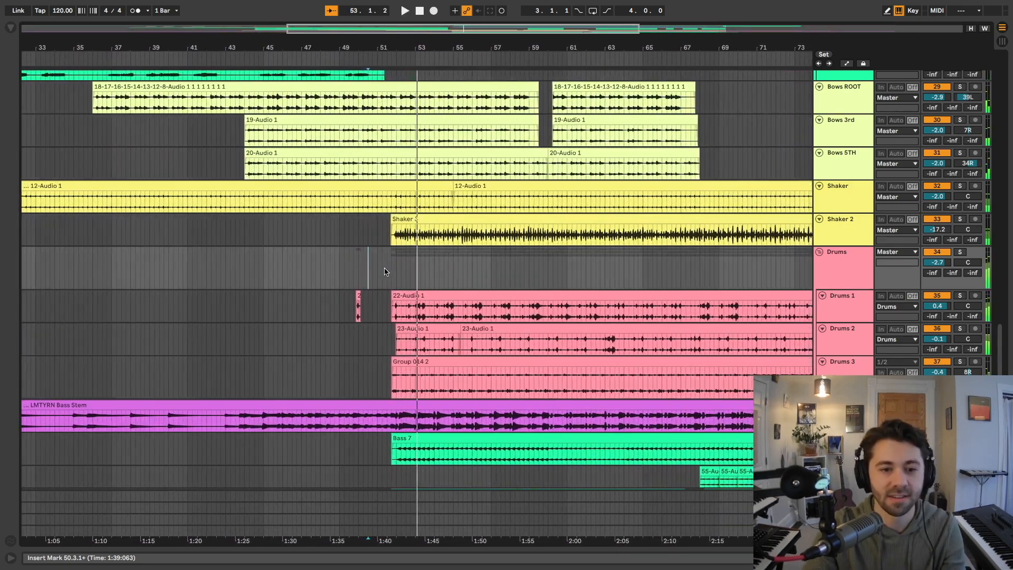
Replay the drums' entrance from bar 51.1.2 and place the insert marker at bar 51.1.1 on the Drums group
key(space)
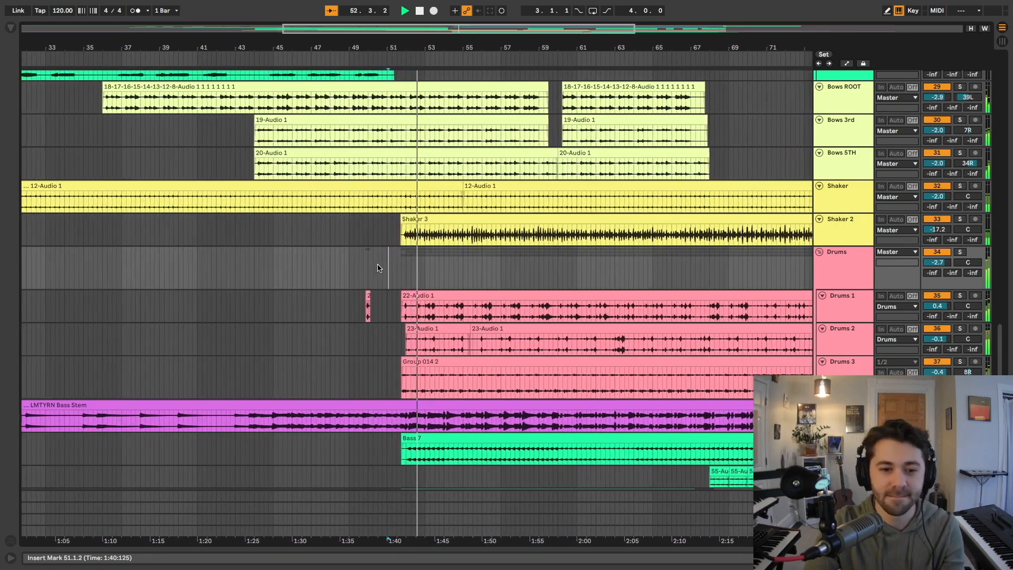
click(376, 267)
key(space)
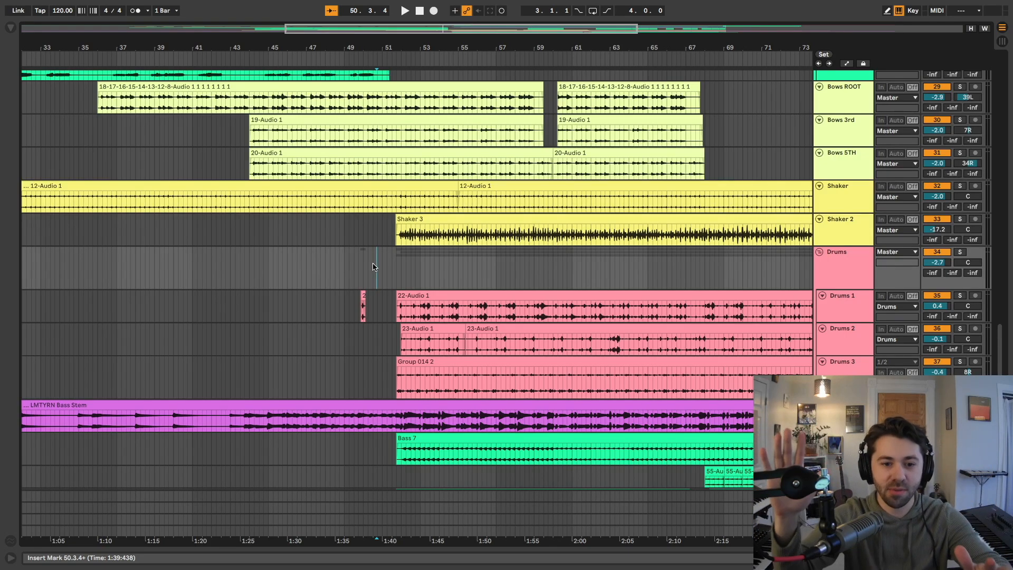
click(382, 268)
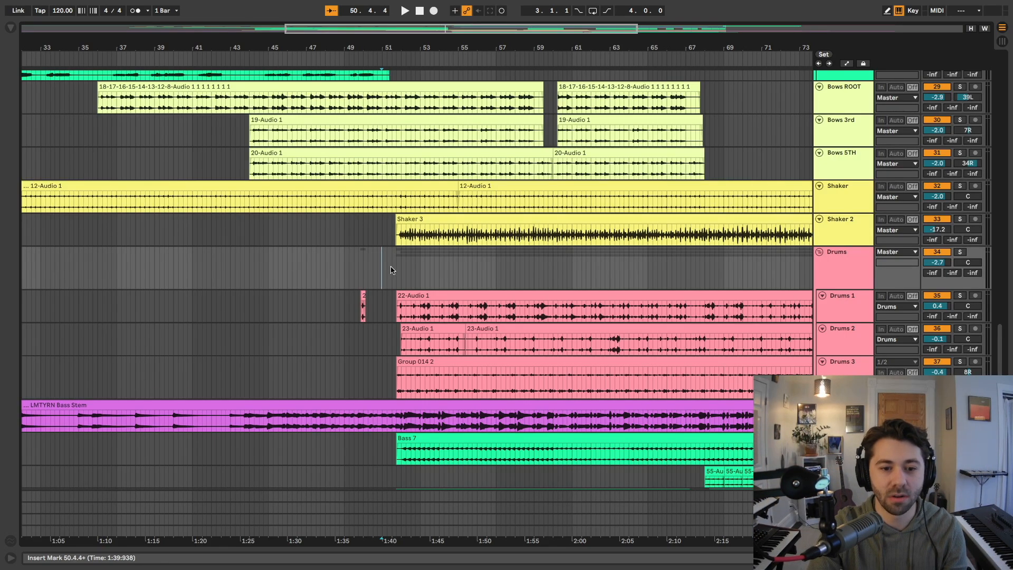
click(381, 268)
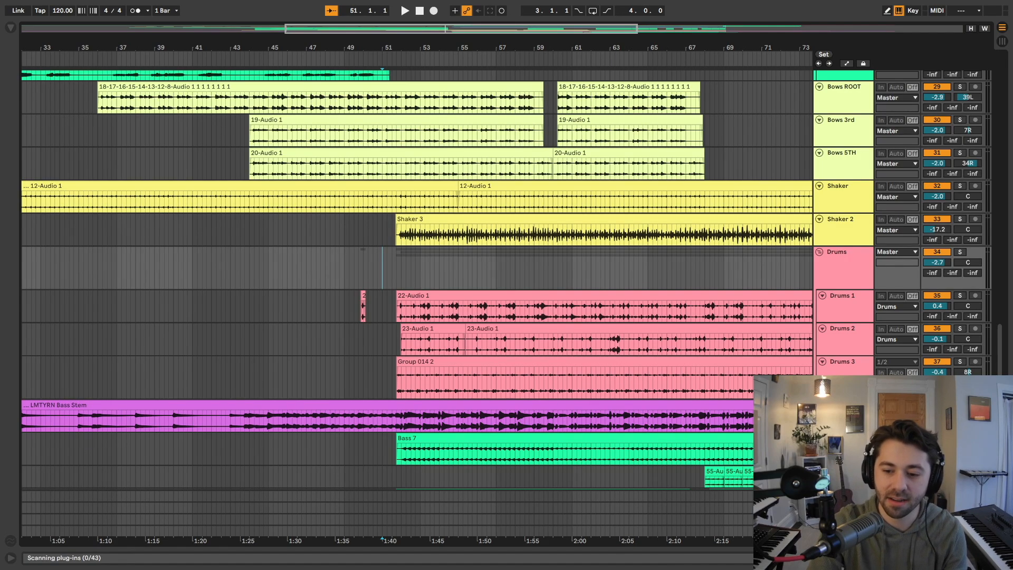
Solo the Electric Bass track and play it from bar 51.2.4 to bar 52
scroll(393, 384, down, 5)
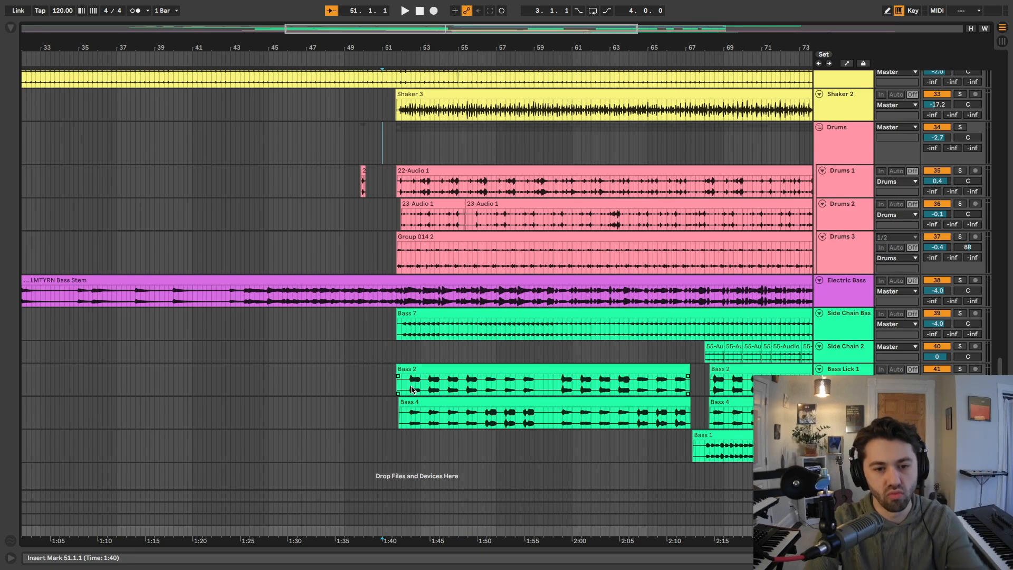
key(space)
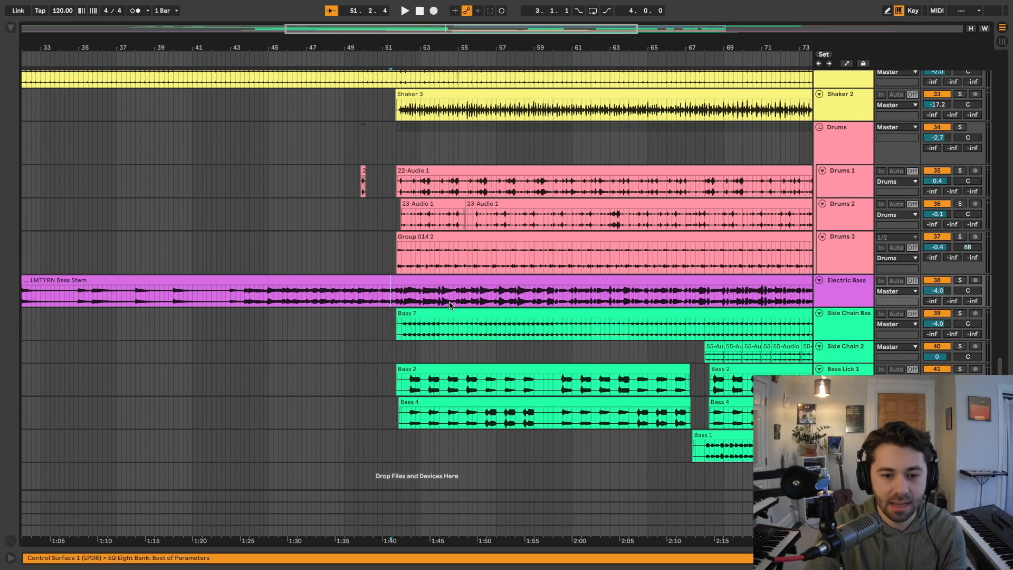
key(space)
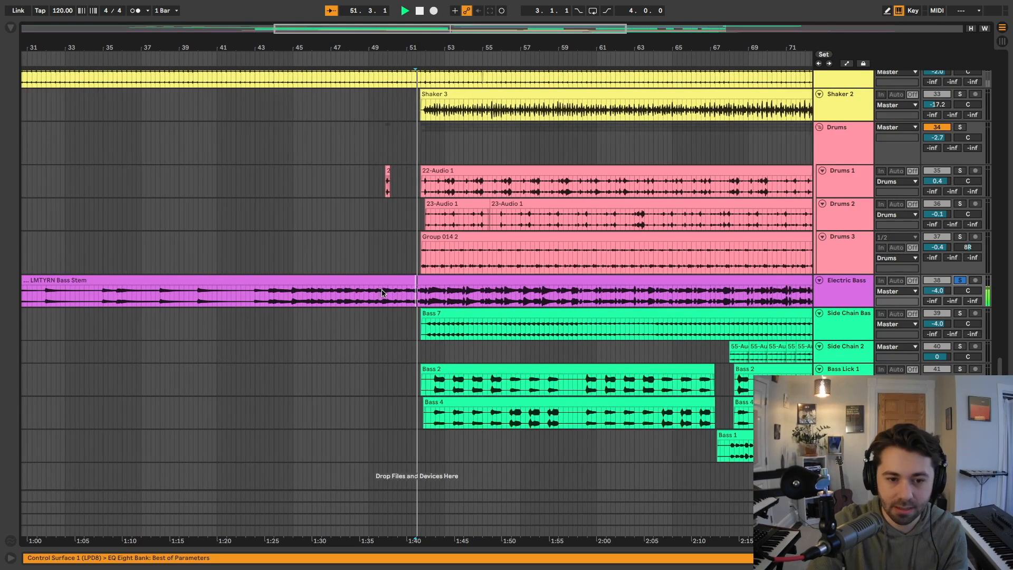
key(space)
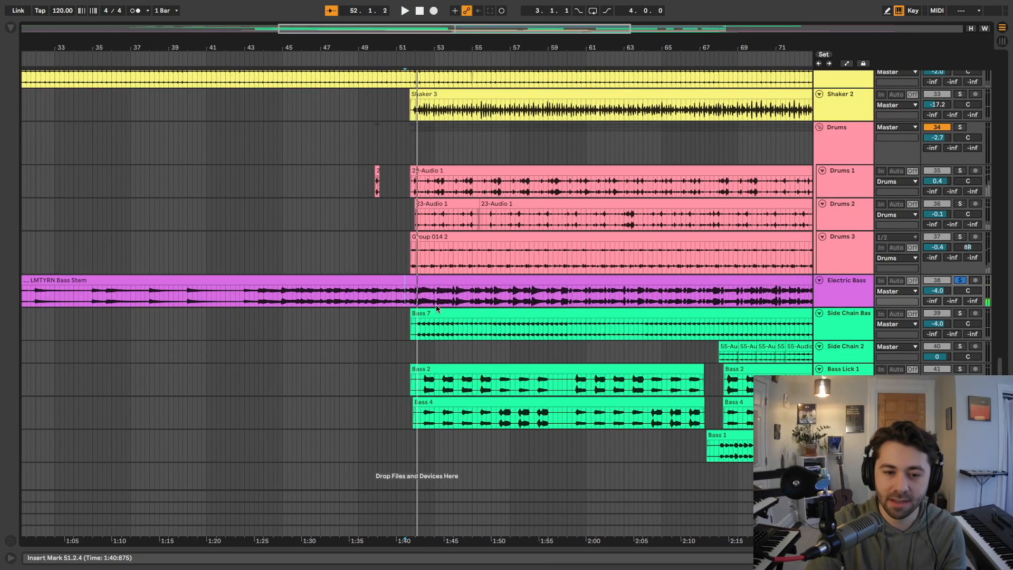
Place the insert marker at bar 51.1.1 and show the device chain containing Frequency Shifter and CLA-3A
click(392, 216)
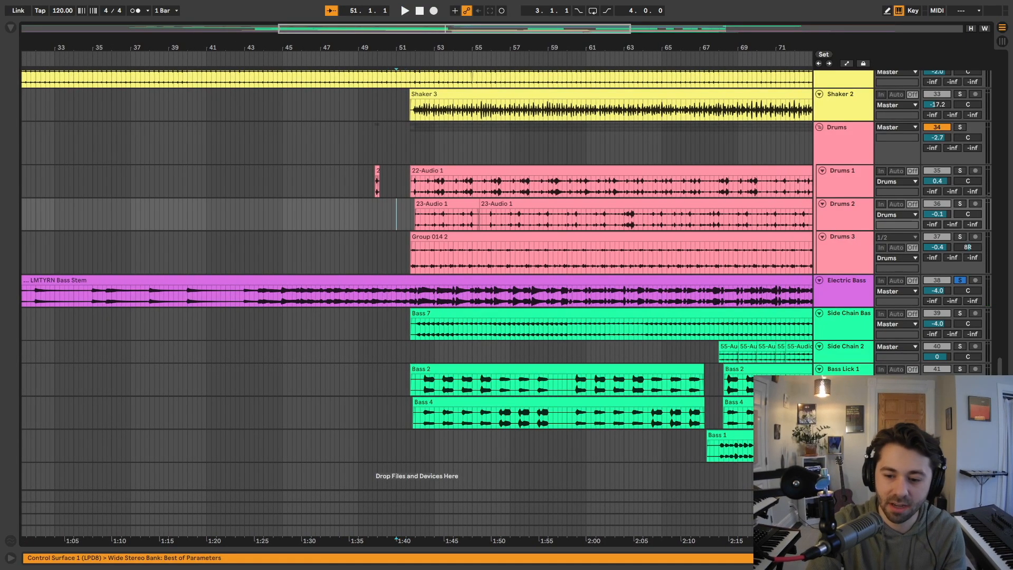
click(528, 434)
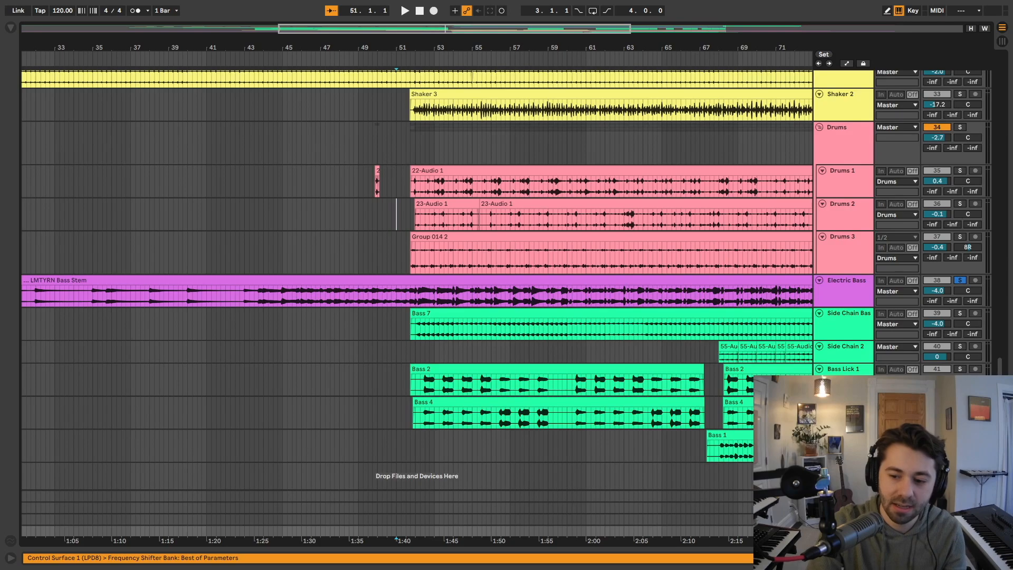
key(ctrl+alt+l)
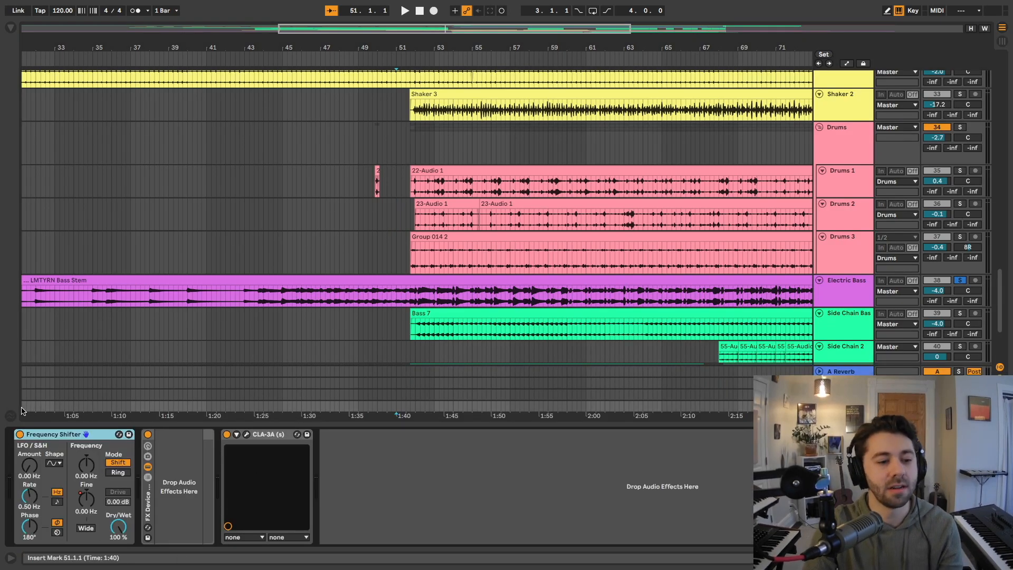
Turn off the Electric Bass solo and play the full mix repeatedly from bar 51.1.1 to about bar 52.4
scroll(442, 295, down, 3)
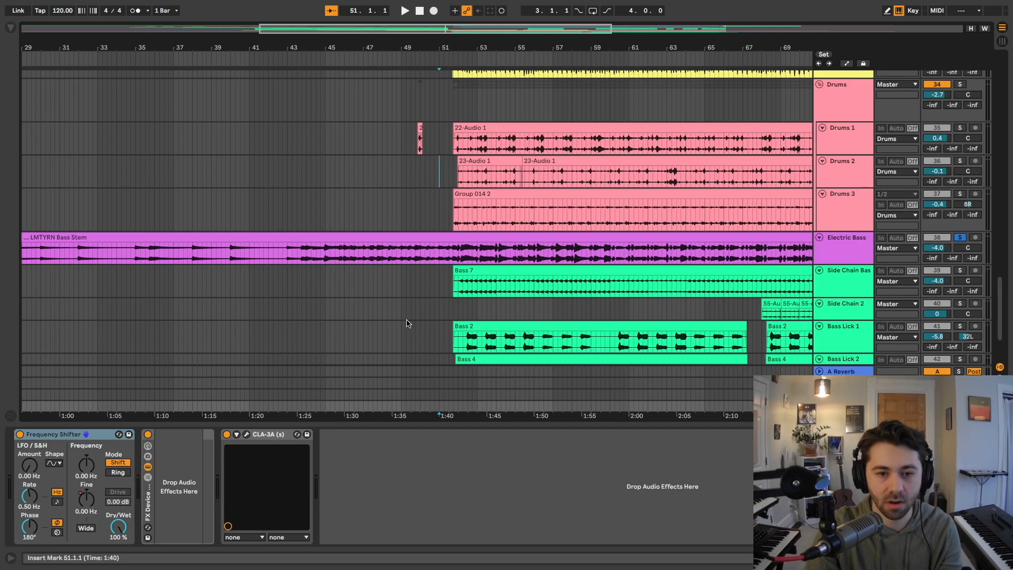
click(442, 216)
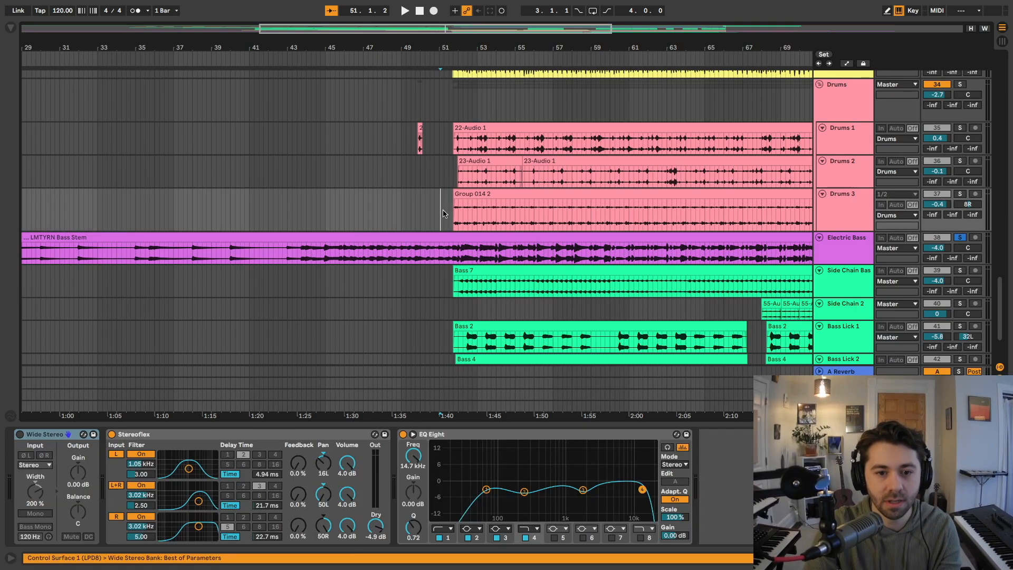
key(Down)
key(space)
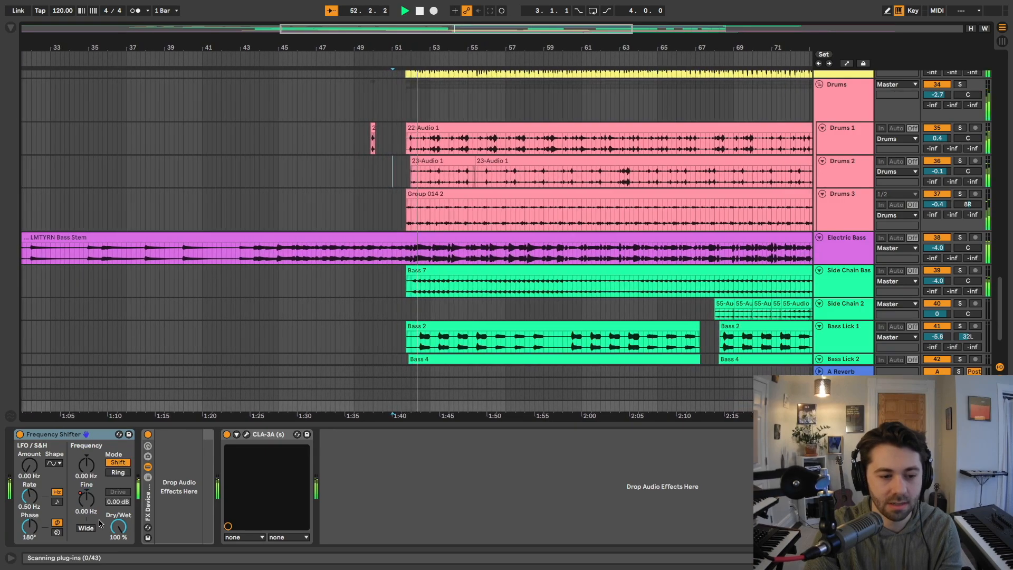
key(space)
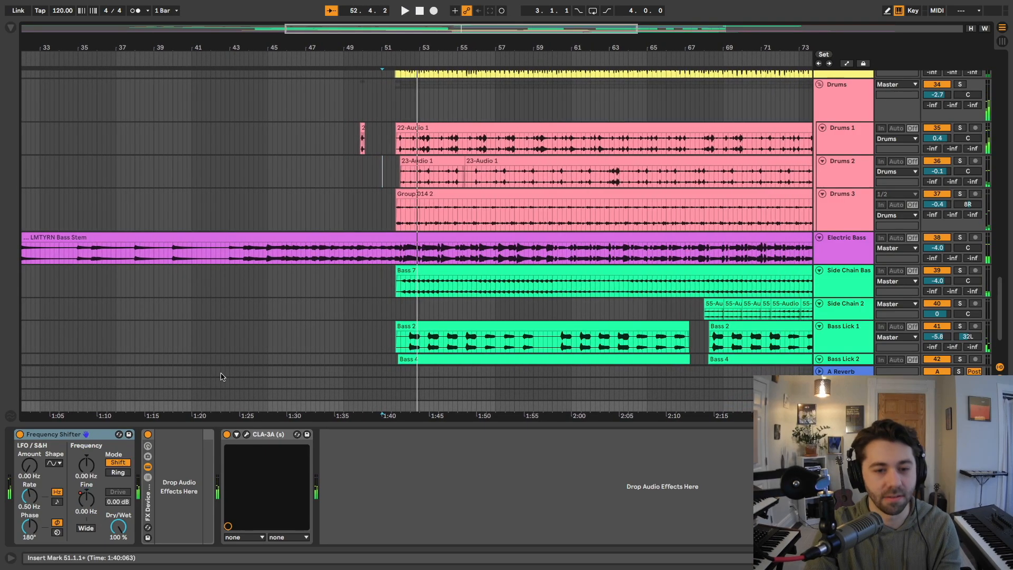
key(space)
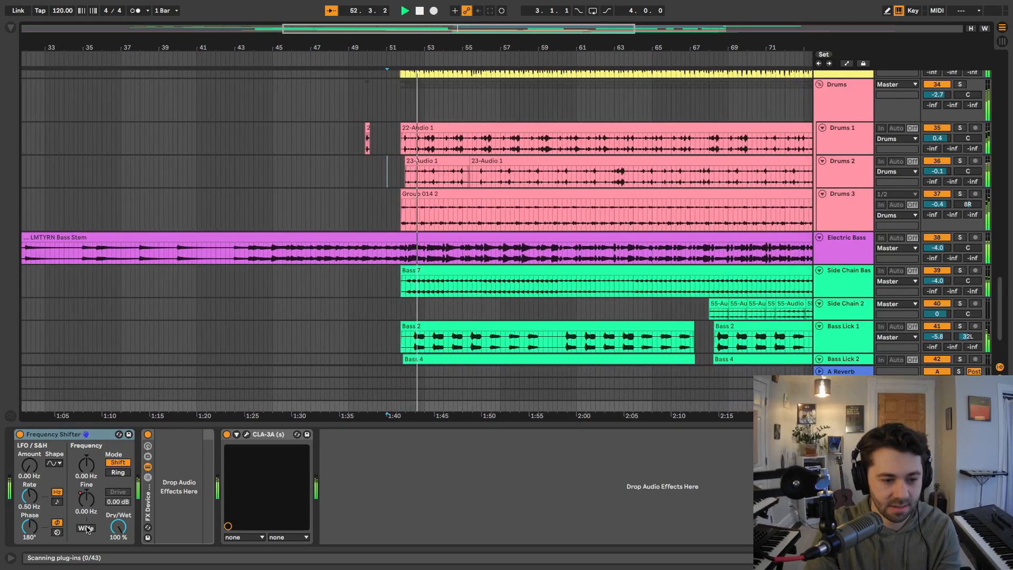
key(space)
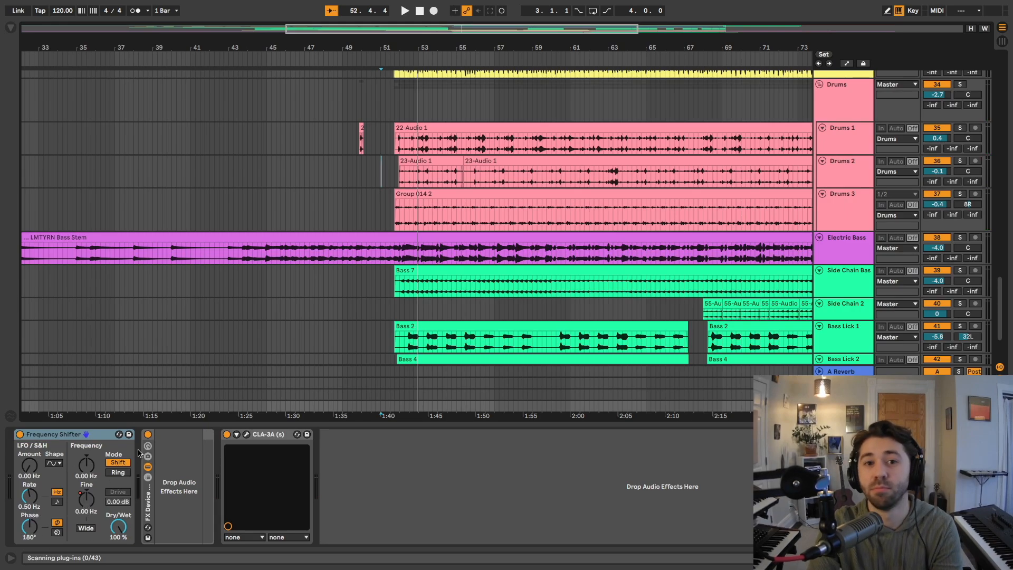
key(space)
key(space)
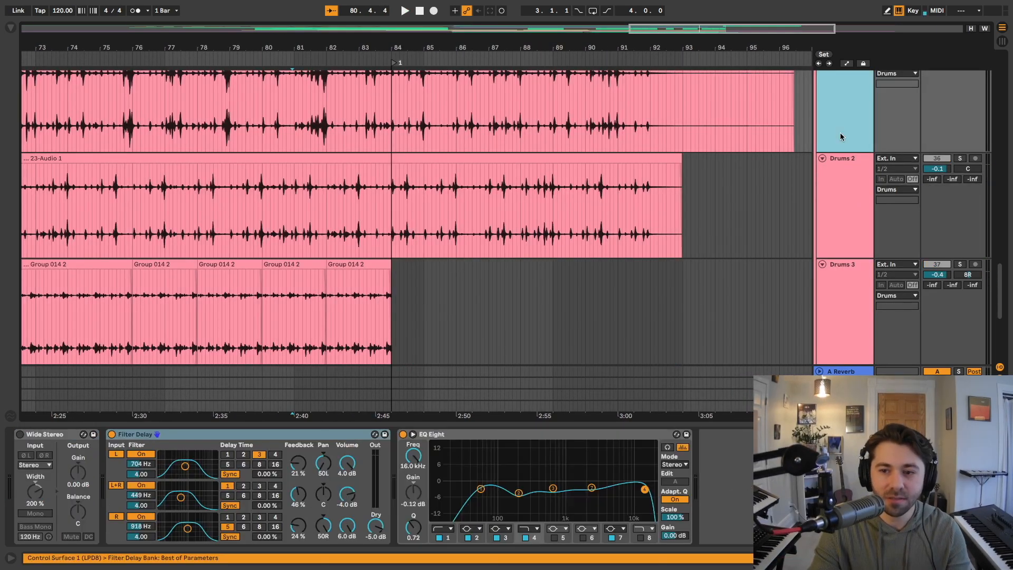
Select the Drums 1 to Drums 3 tracks and reduce their track heights together
shift+click(840, 322)
drag(842, 258, 839, 197)
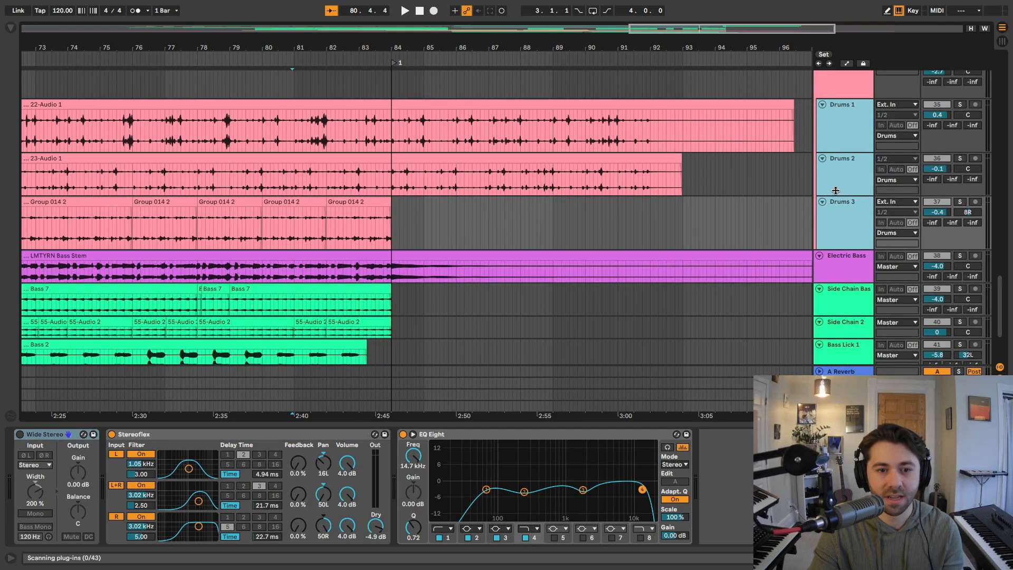
Solo the tracks from Guitar Arp through Vibes EP 5 and play the ending from bar 83.4.1
scroll(442, 298, up, 15)
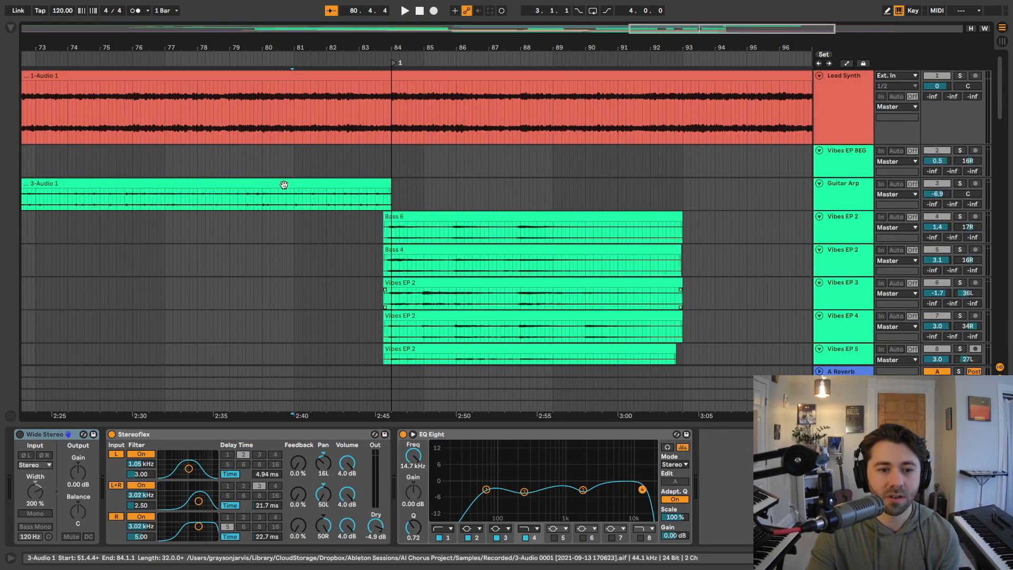
scroll(284, 185, left, 15)
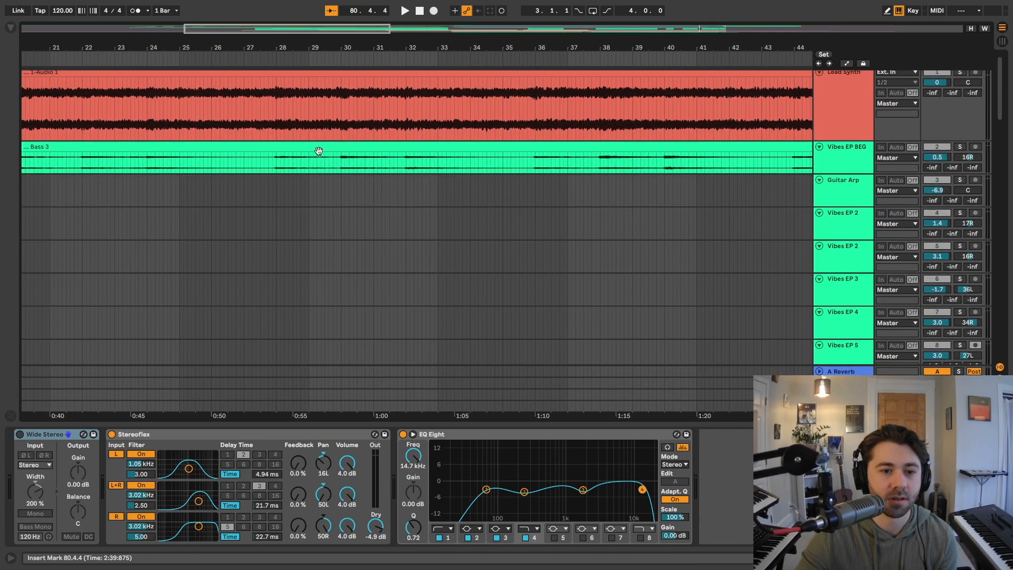
scroll(317, 154, right, 15)
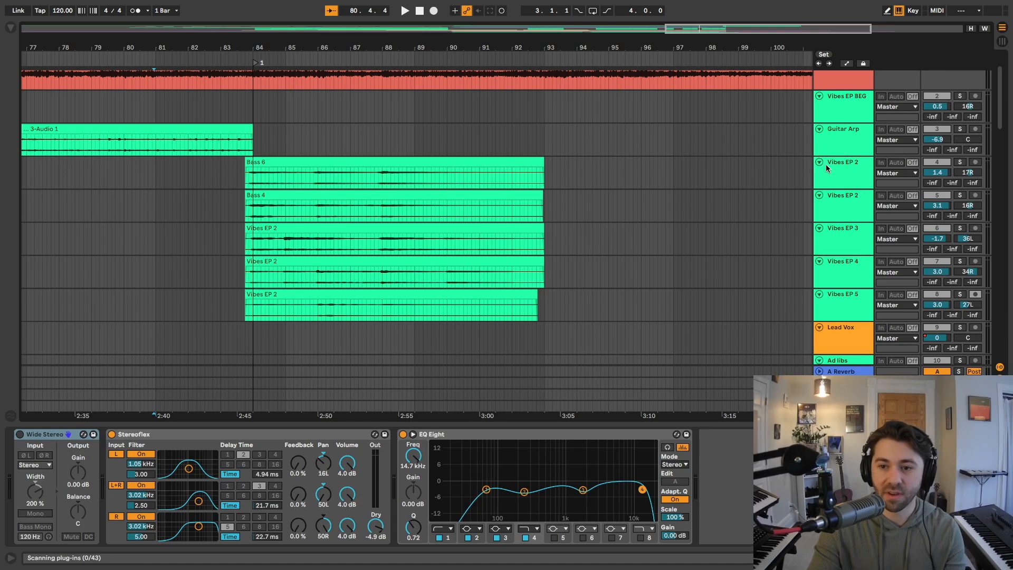
click(852, 131)
shift+click(813, 305)
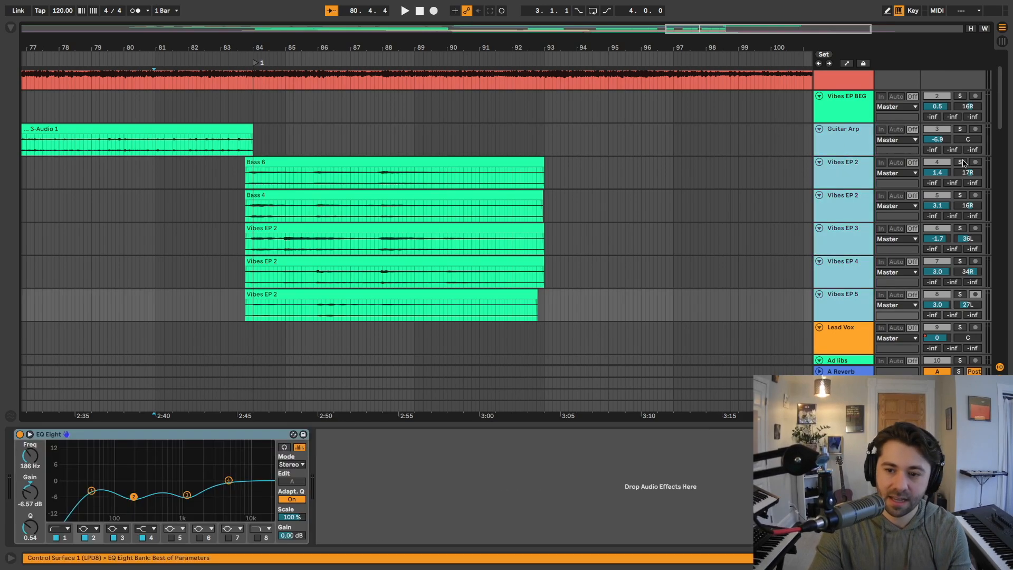
click(960, 130)
click(248, 182)
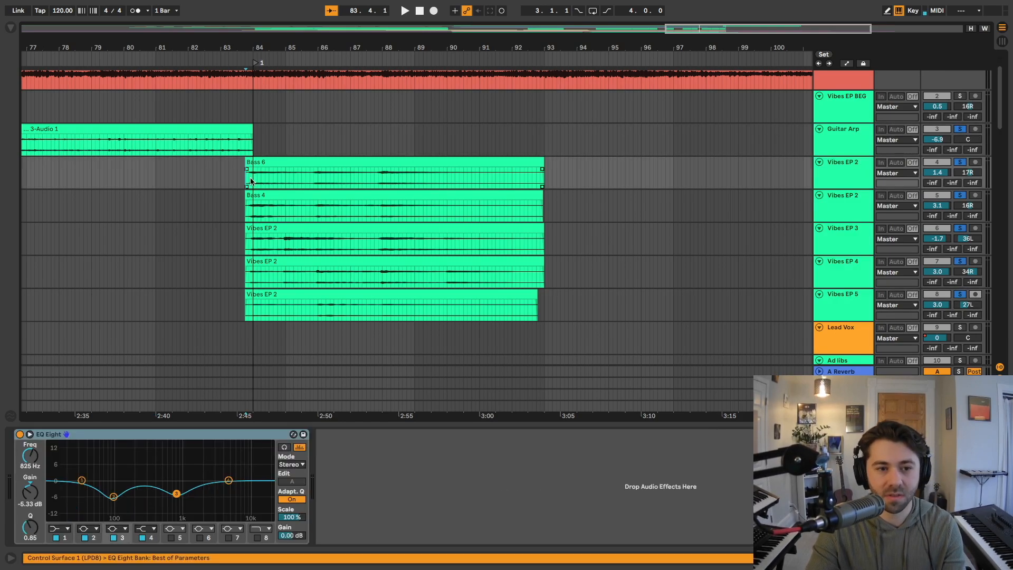
key(space)
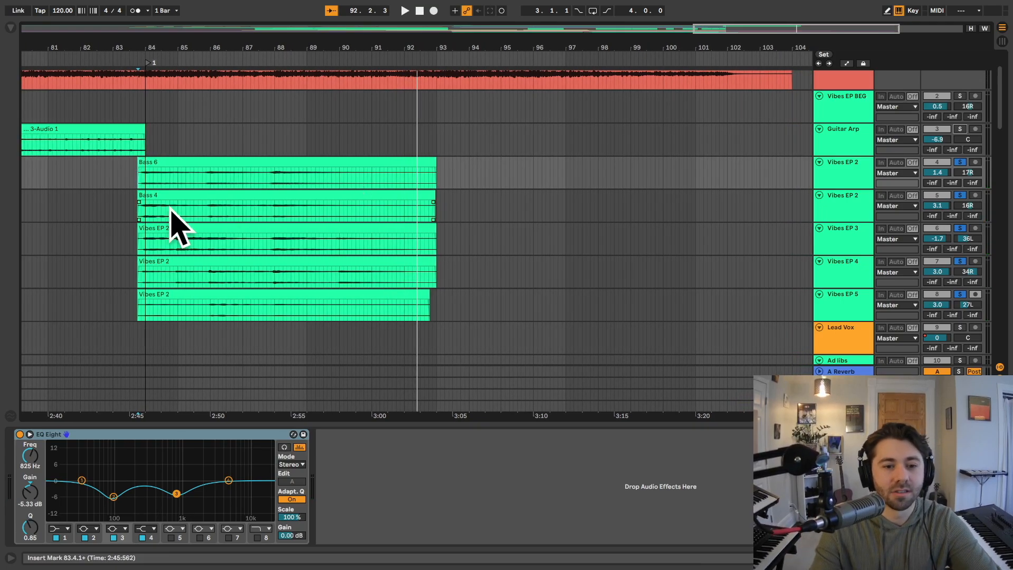
Solo only the first Vibes EP 2 track, holding the Bass 6 clip, and play it from bar 83.4.1
scroll(185, 212, left, 3)
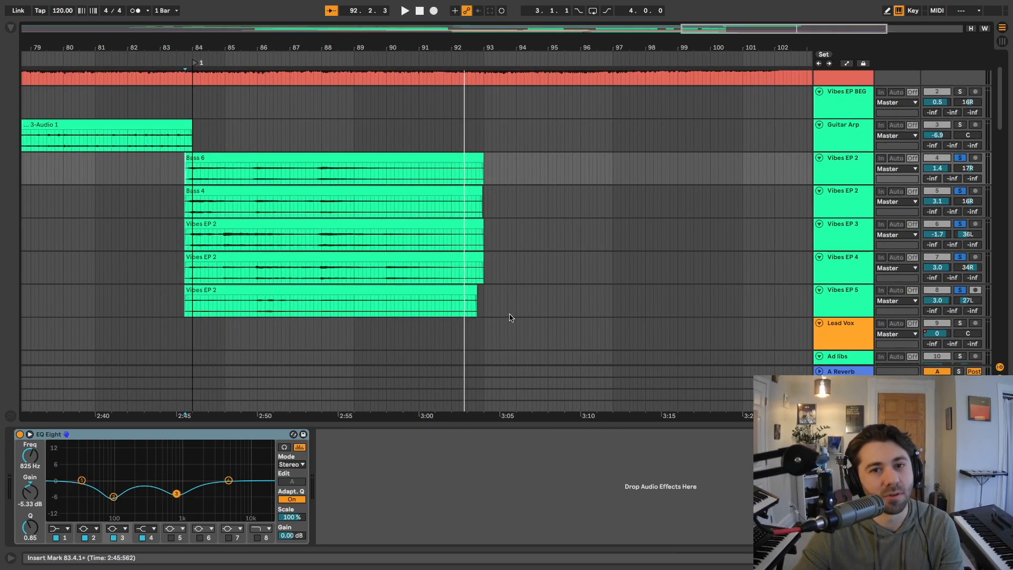
scroll(510, 317, right, 3)
click(960, 158)
key(space)
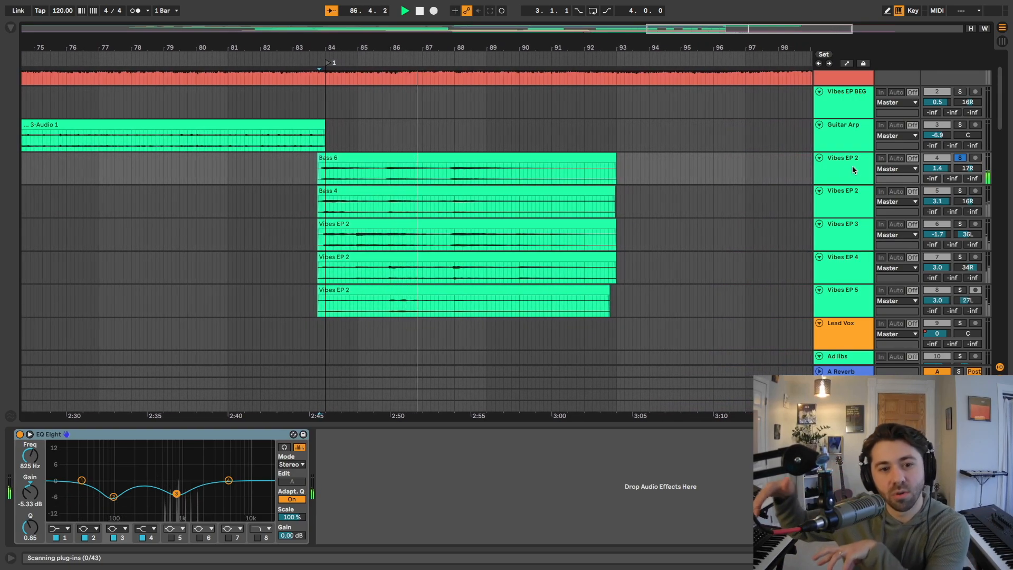
Add the second Vibes EP 2 track to the solo and play both layers from the start of their clips
click(959, 190)
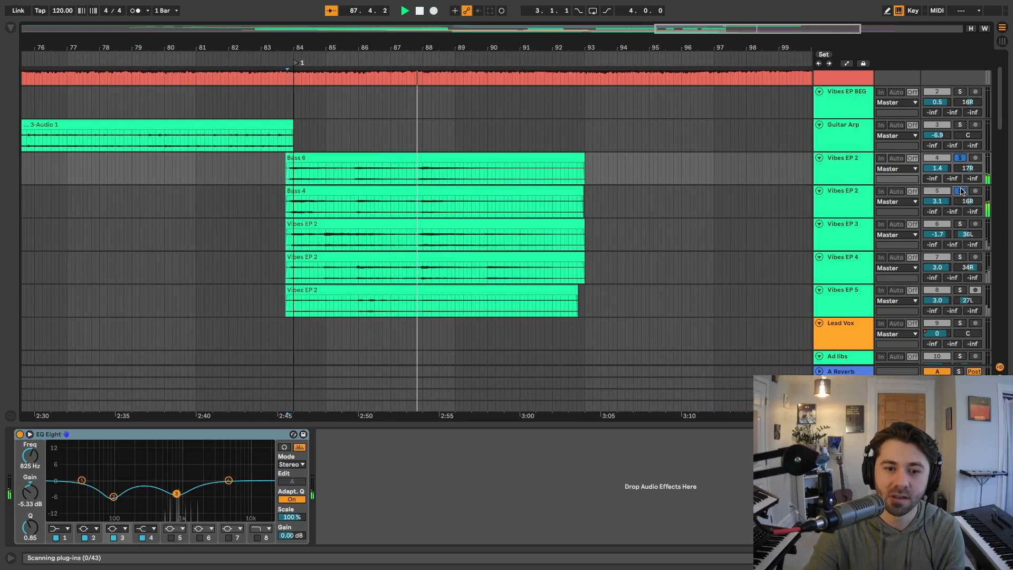
click(288, 217)
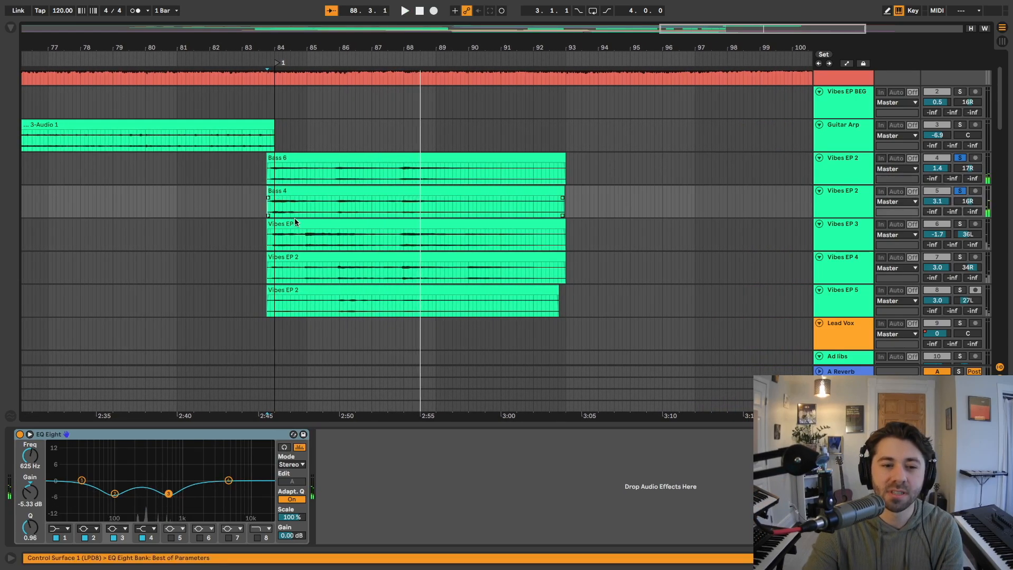
key(space)
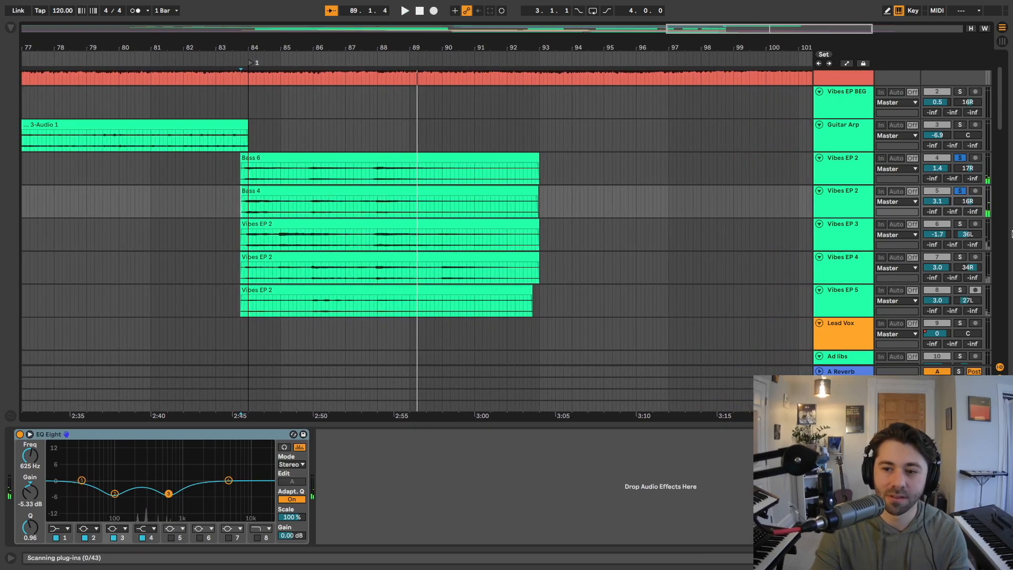
Add the Vibes EP 3 track to the solo and play the three layers from the start of their clips
click(960, 225)
click(243, 238)
key(space)
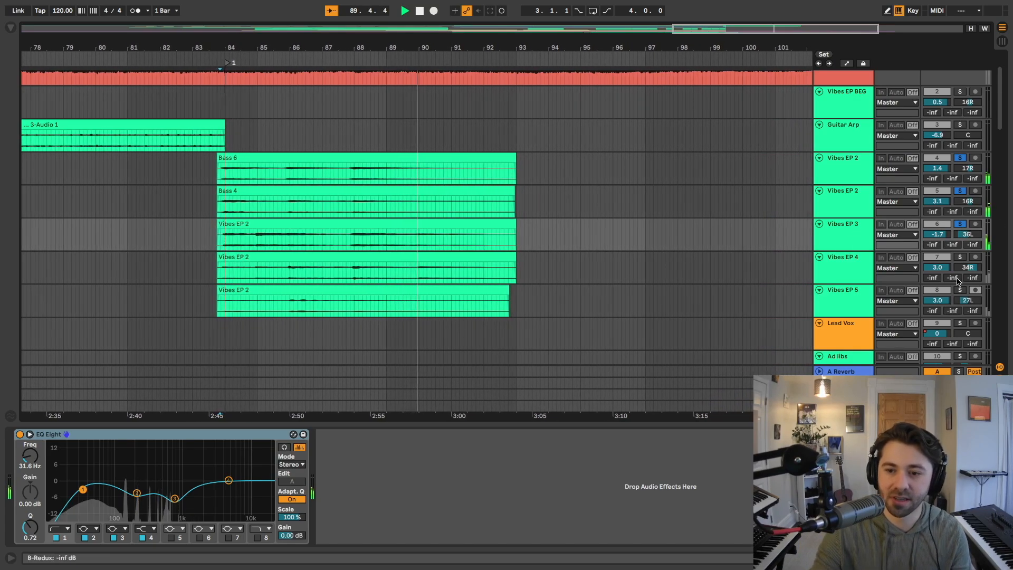
Add the Vibes EP 4 track to the solo, play the layers from bar 83.4.2, and solo Vibes EP 5 as well
click(960, 258)
click(199, 274)
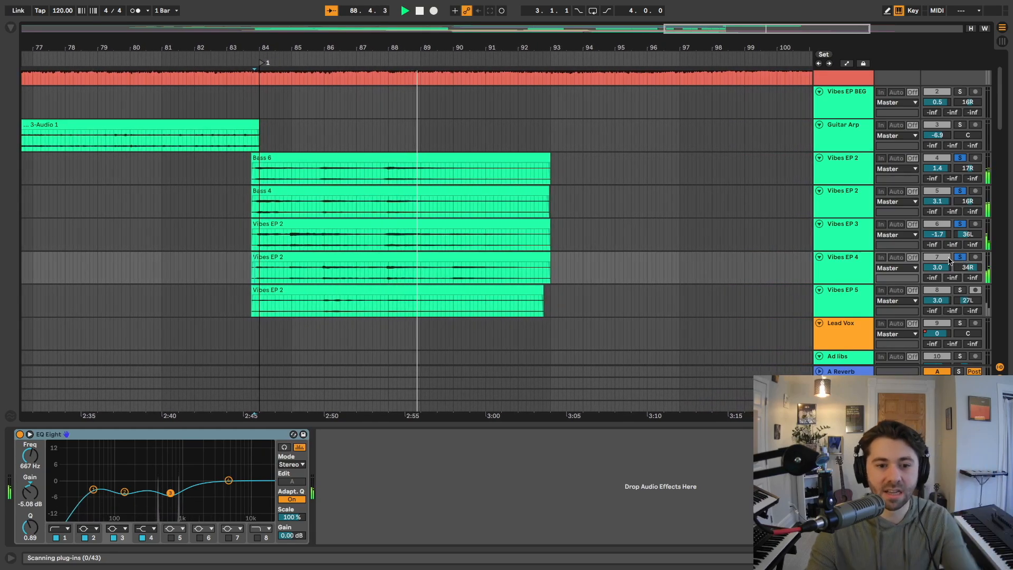
key(space)
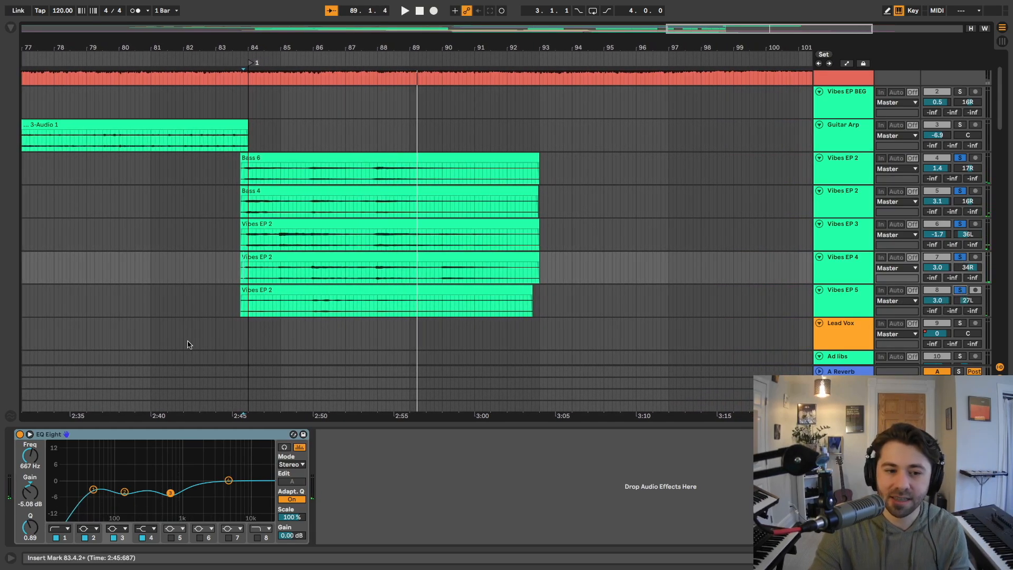
Solo only the Vibes EP 5 track and play it from bar 83.4.1
click(240, 307)
key(space)
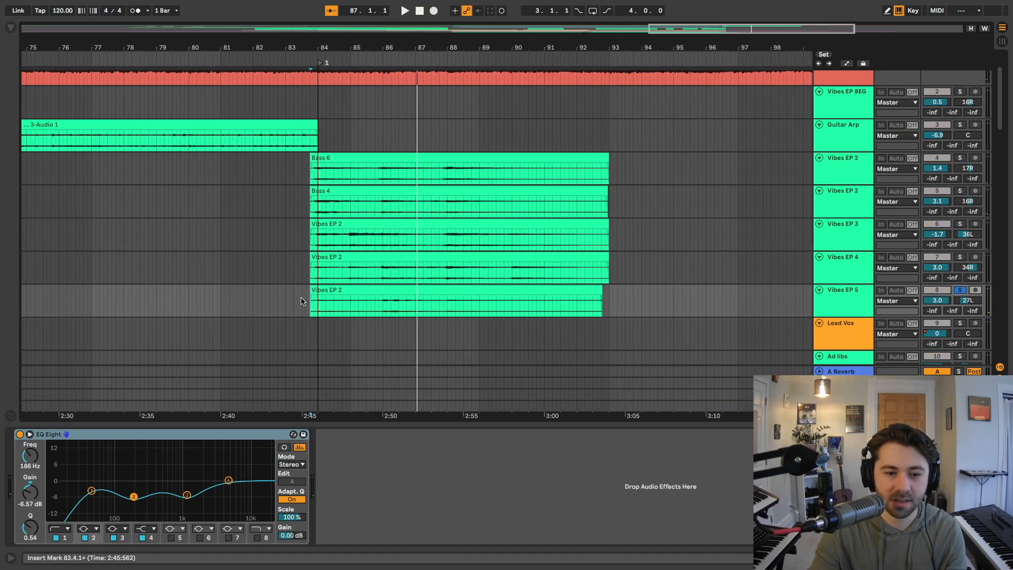
key(space)
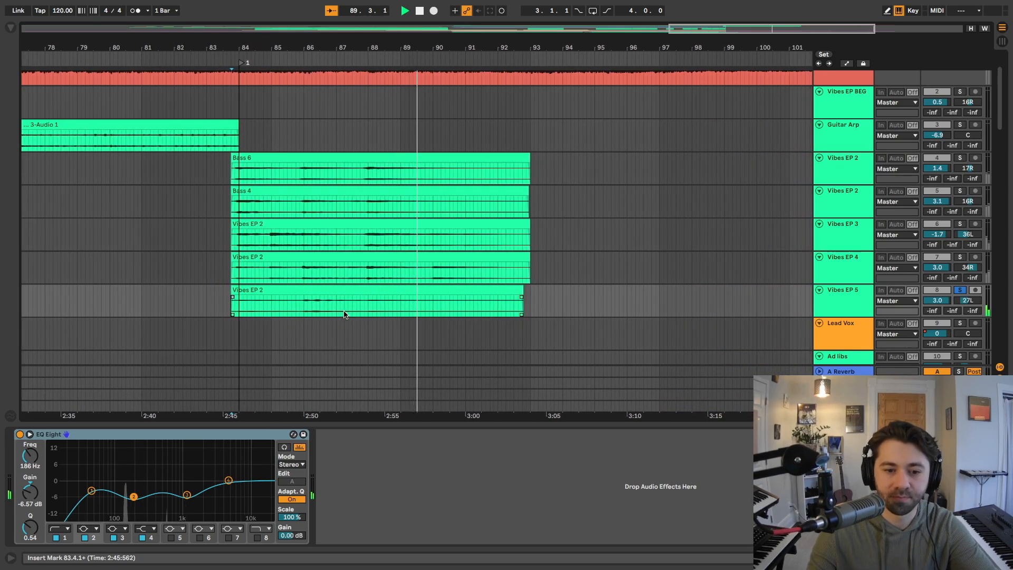
shift+click(260, 278)
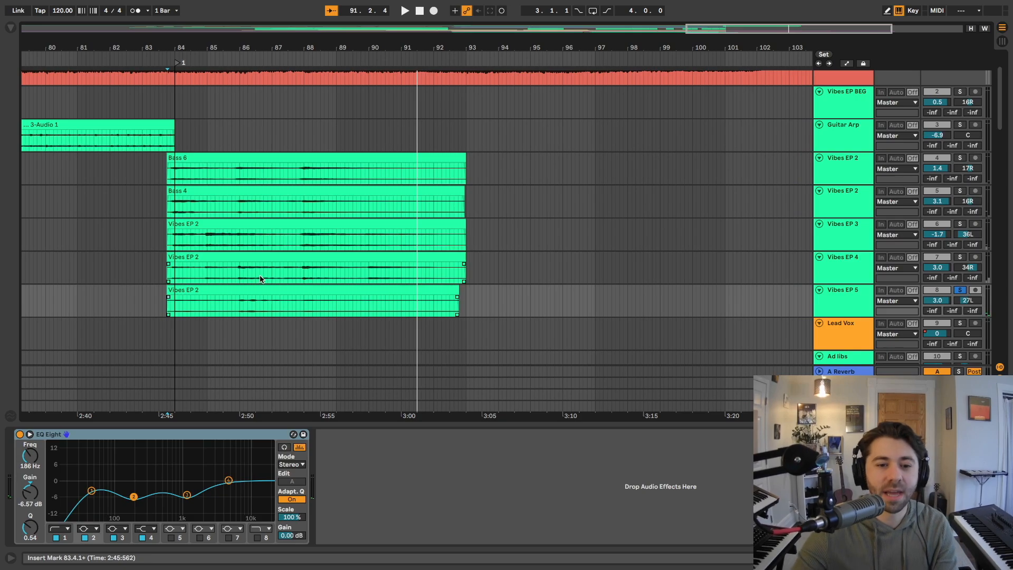
Zoom out the arrangement and look over the tracks from Vibes EP down to Drums around the ending
key(minus)
key(minus)
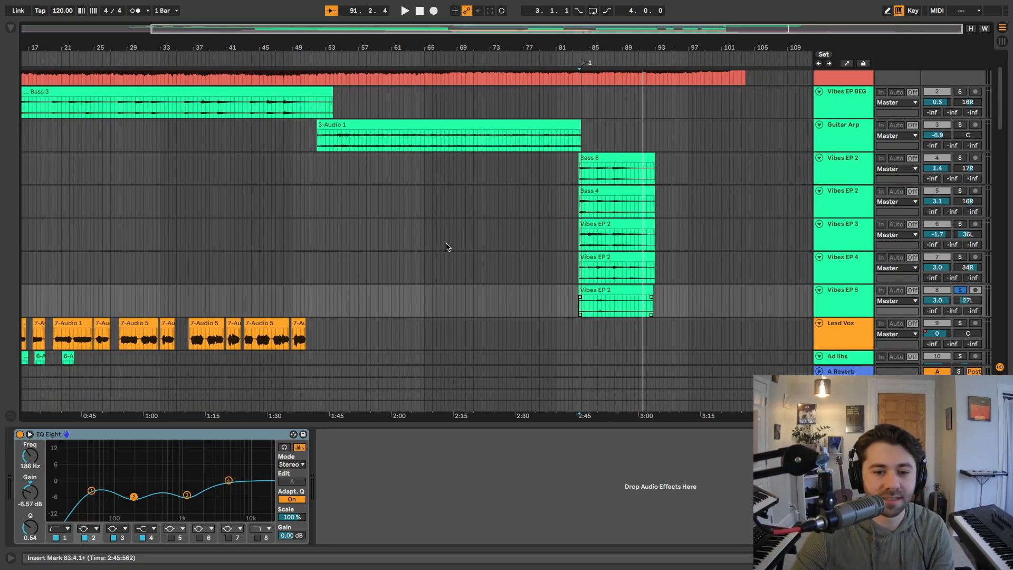
scroll(446, 247, down, 10)
scroll(446, 247, up, 10)
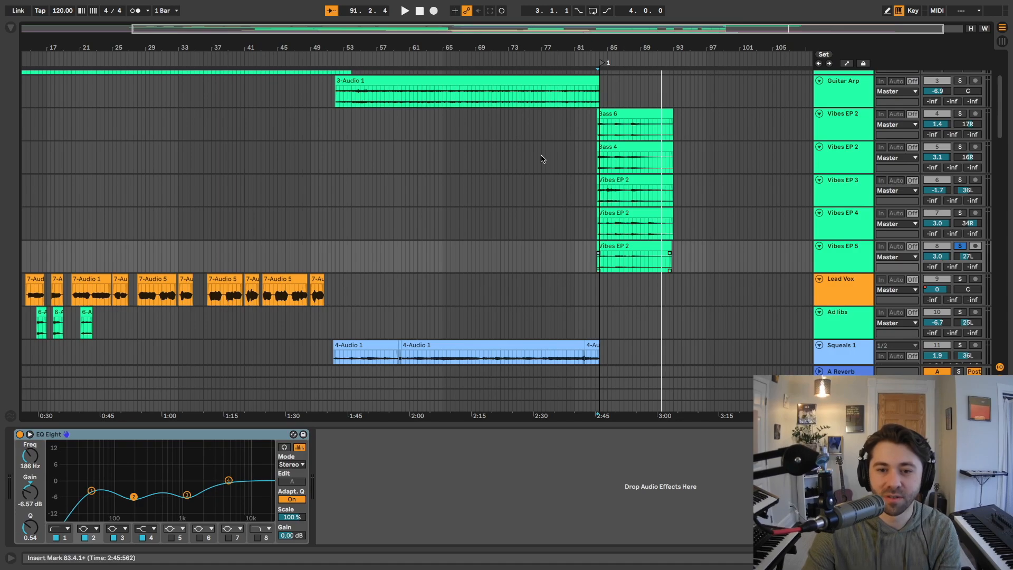
scroll(612, 266, down, 10)
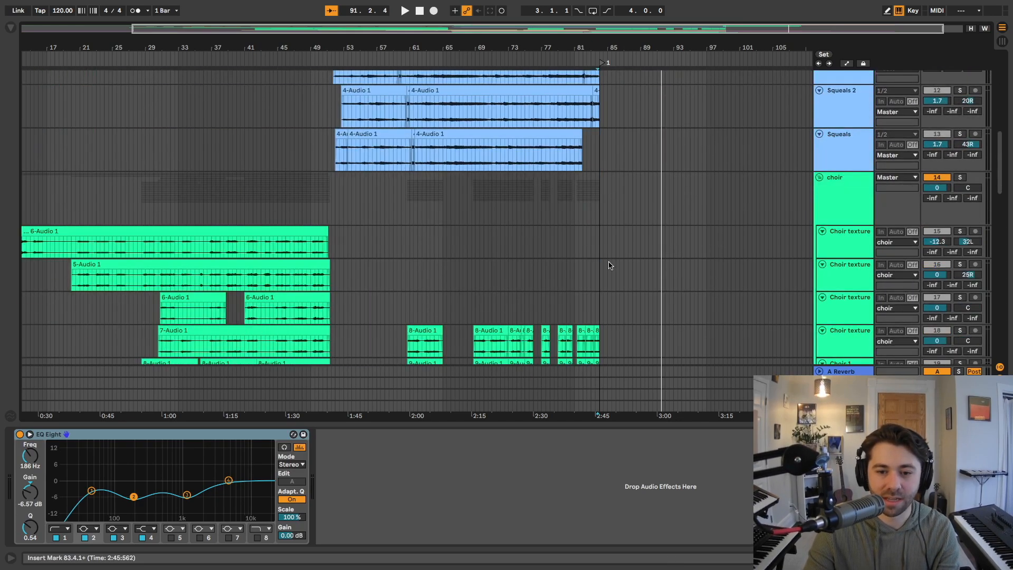
scroll(619, 271, down, 5)
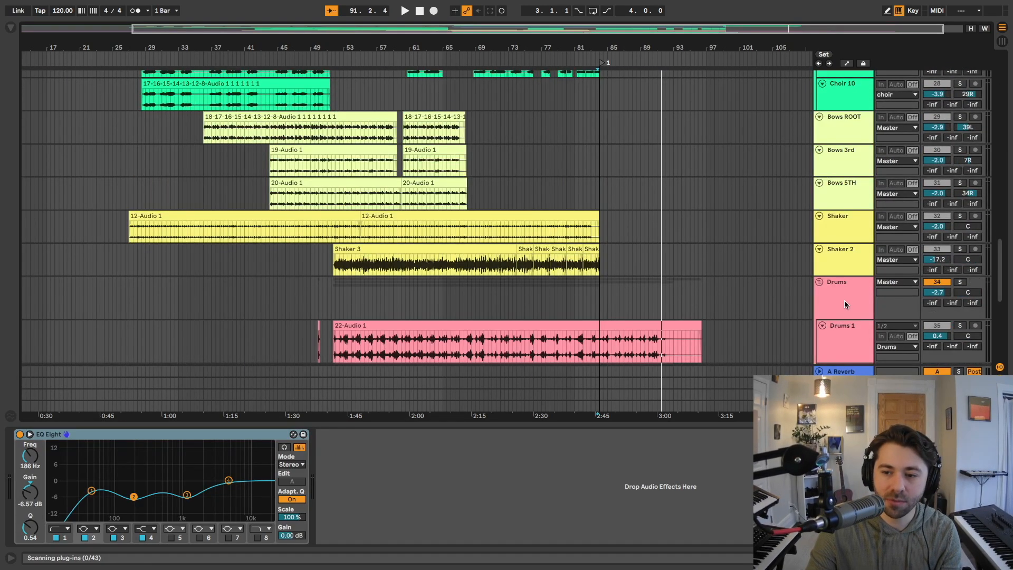
Clear the Vibes EP 5 solo and play the full mix from bar 82.2.3 to bar 97.1.2
scroll(844, 301, up, 14)
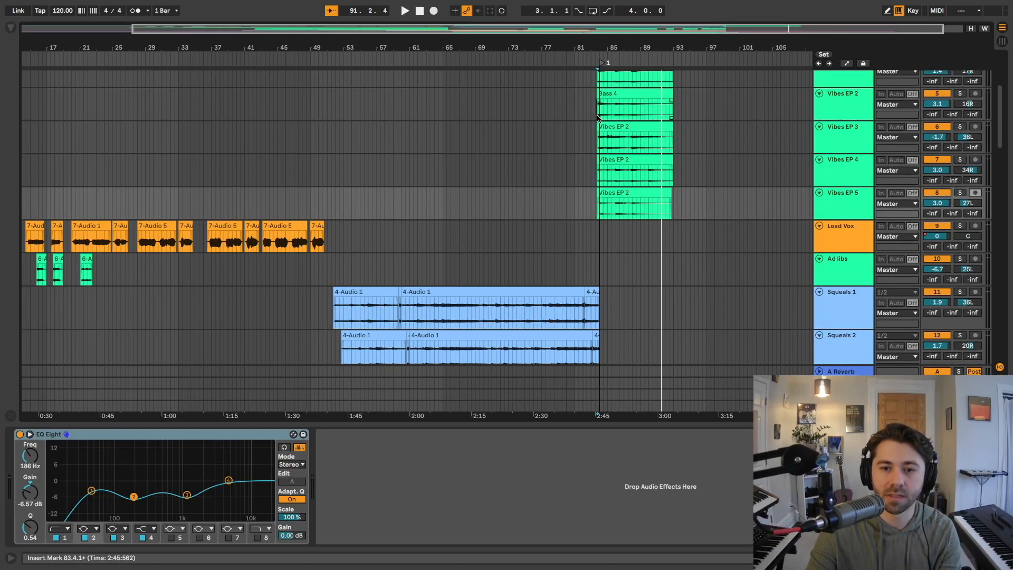
click(598, 117)
key(space)
scroll(548, 148, up, 3)
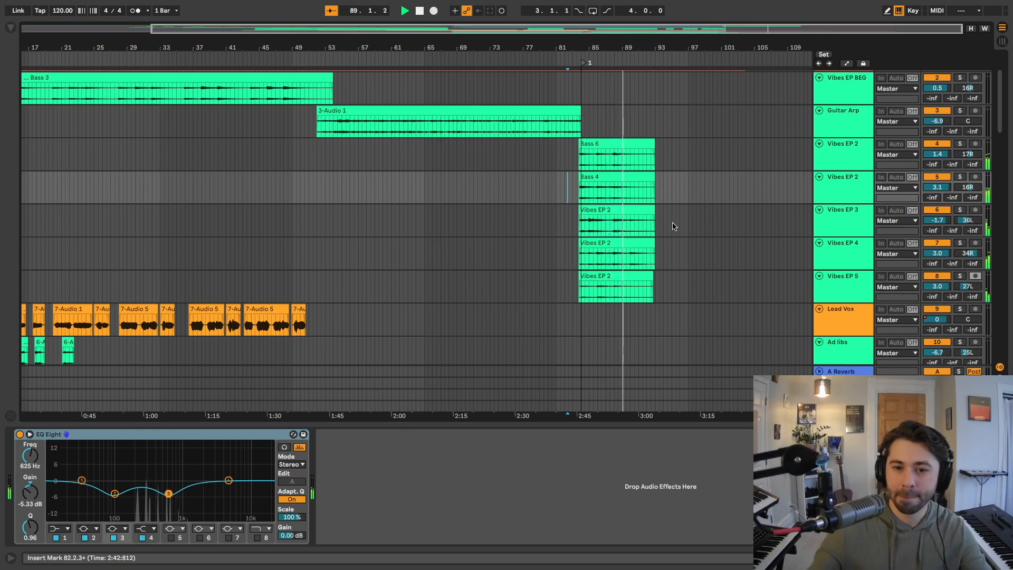
scroll(673, 226, down, 2)
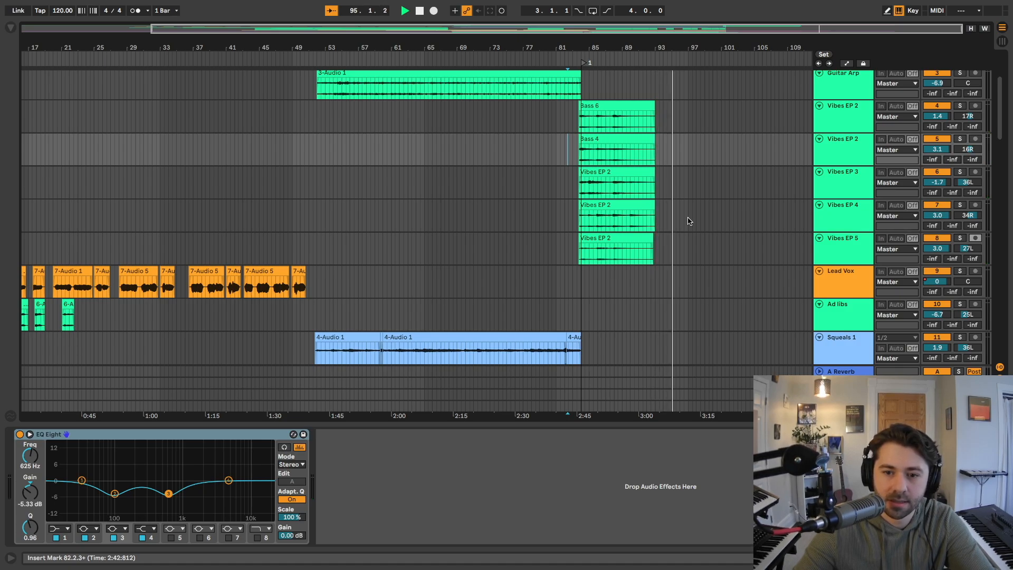
scroll(687, 221, up, 5)
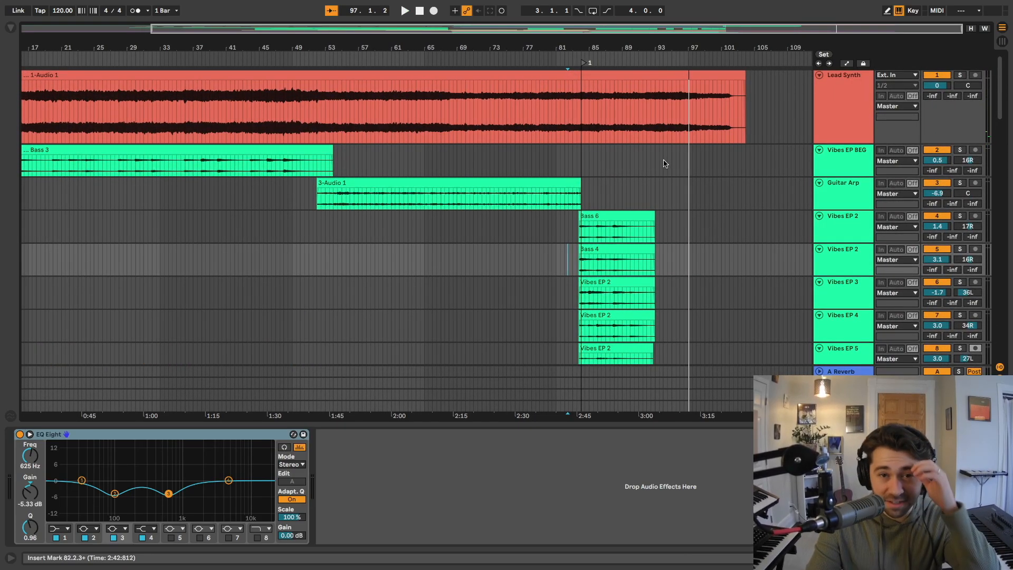
Place the insert marker at bar 74.1.2 on the Vibes EP BEG track and review the synth, guitar and Vibes clips
click(500, 161)
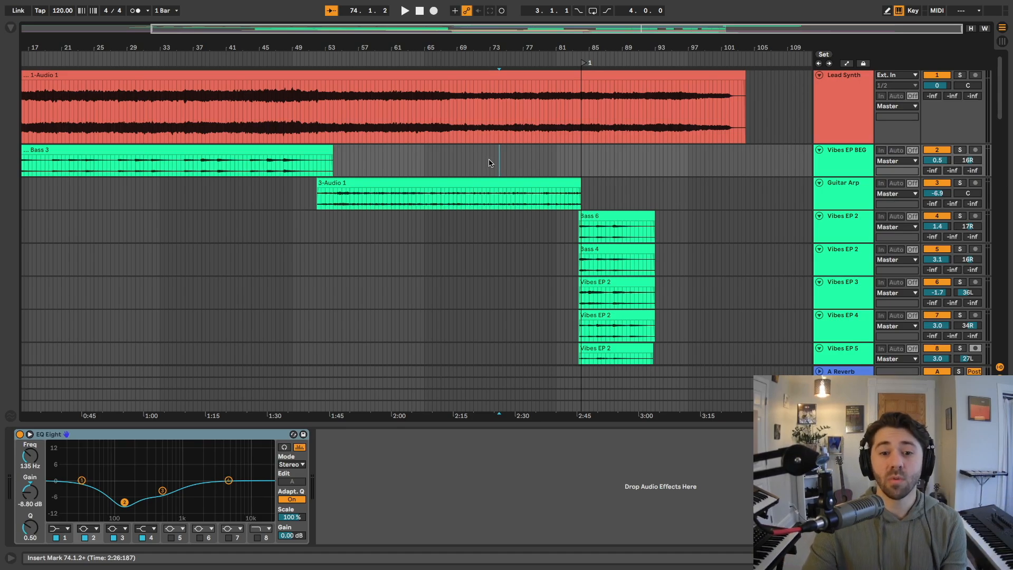
scroll(487, 163, down, 2)
scroll(527, 168, up, 2)
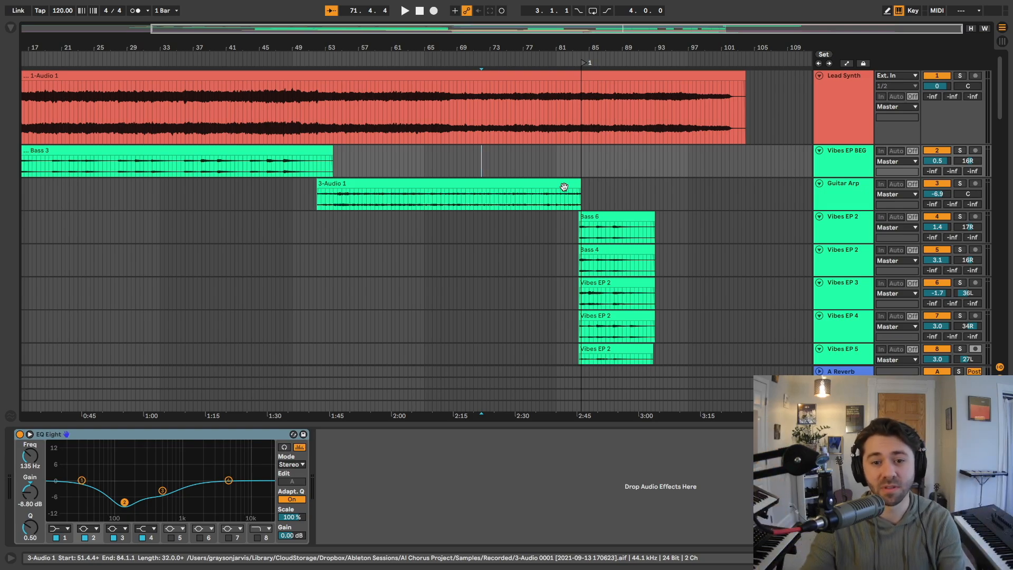
click(614, 196)
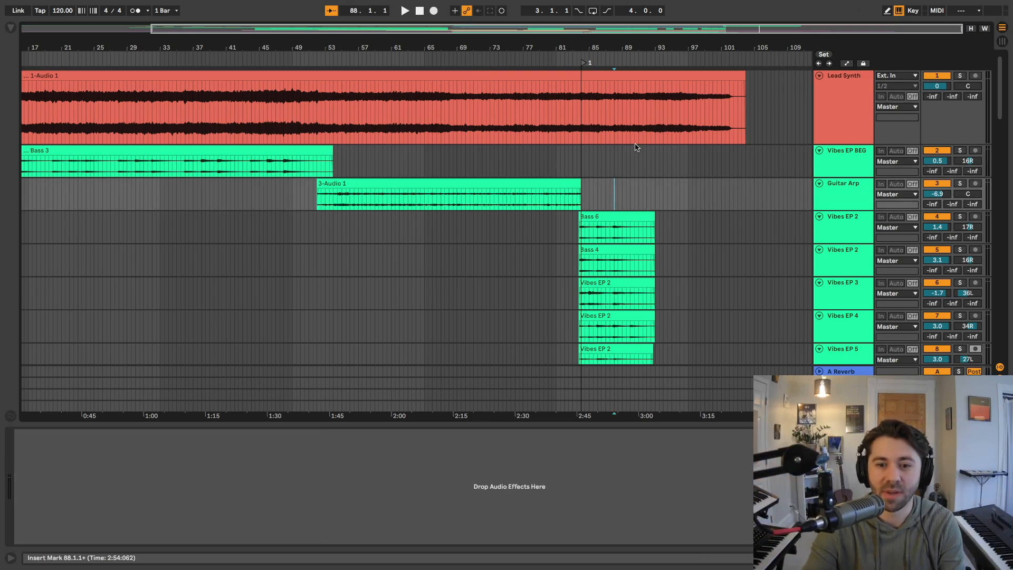
click(614, 163)
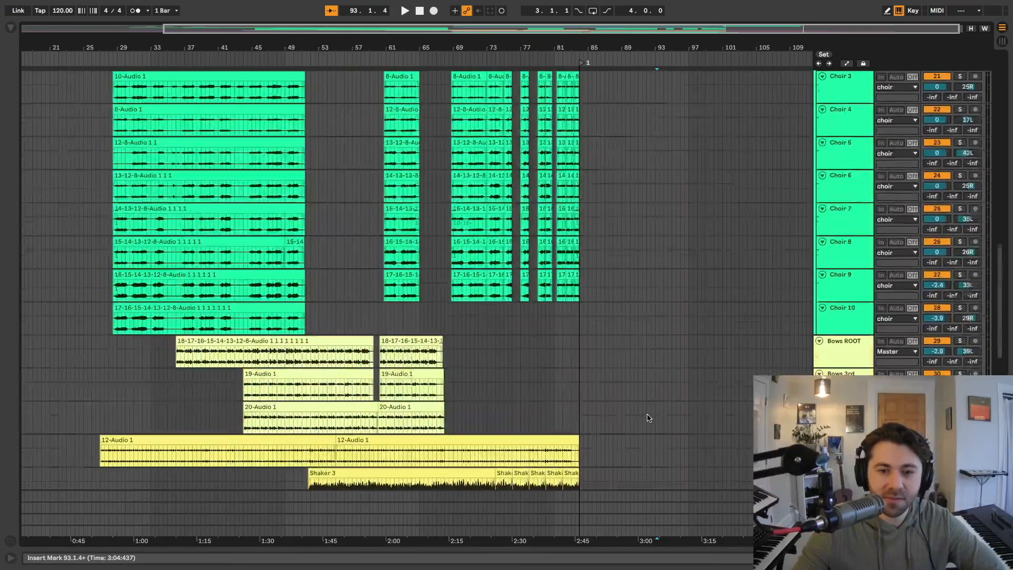
Solo the Guitar Arp track and play it from bar 52.1.1 through about bar 62
scroll(649, 417, up, 15)
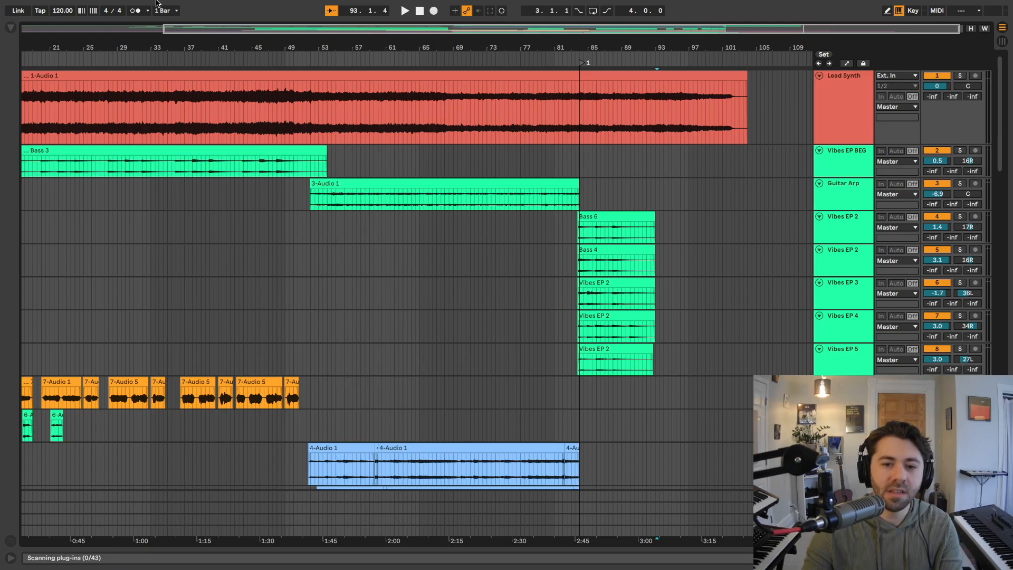
click(847, 194)
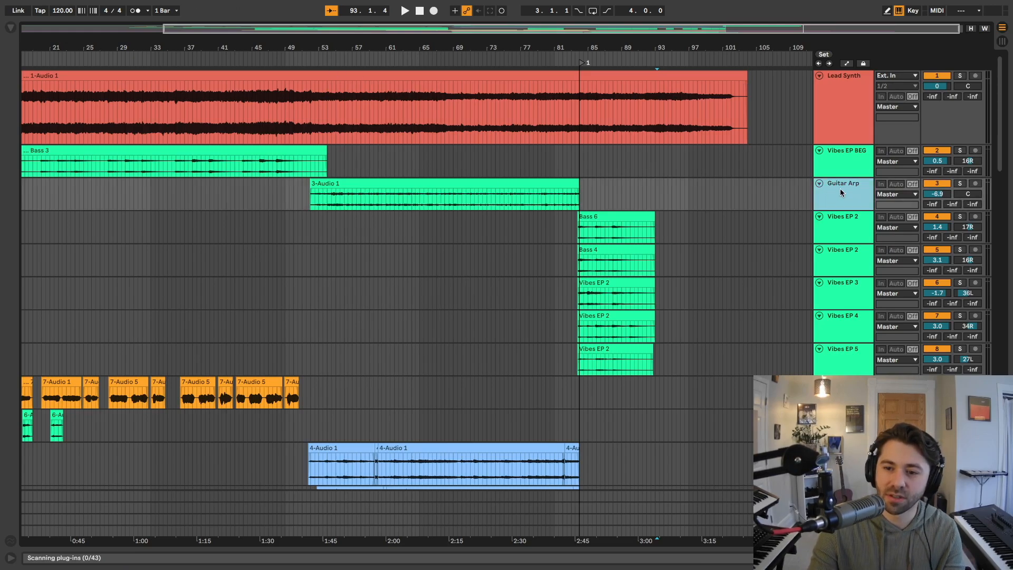
click(961, 184)
click(314, 195)
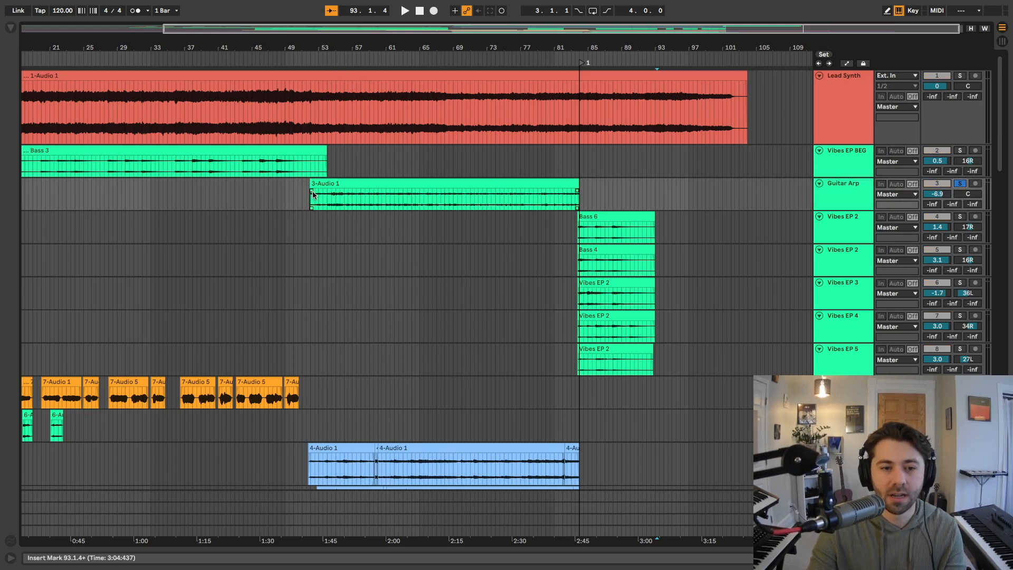
key(space)
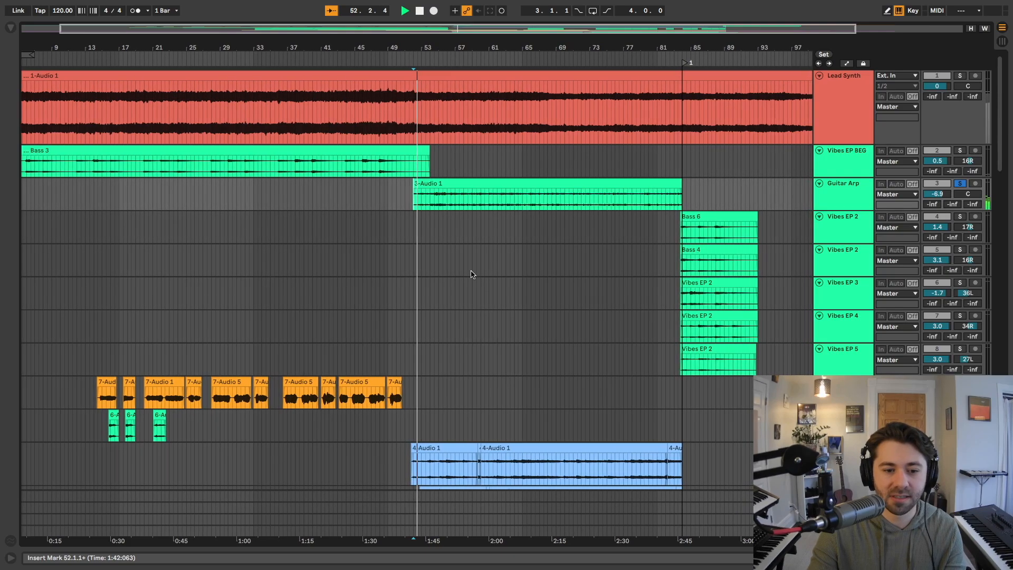
scroll(442, 271, up, 10)
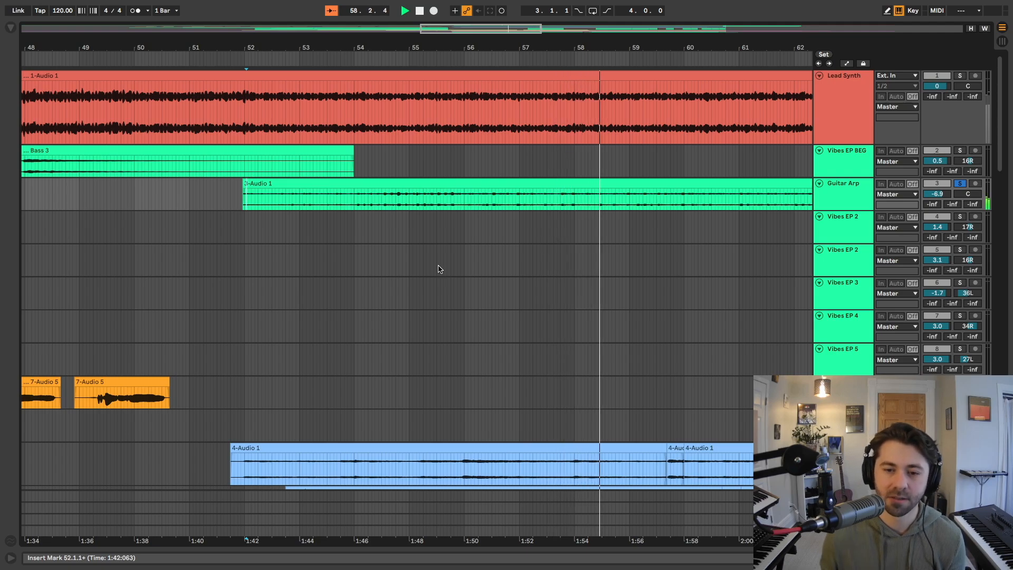
scroll(438, 269, right, 5)
scroll(438, 269, right, 2)
scroll(437, 269, up, 1)
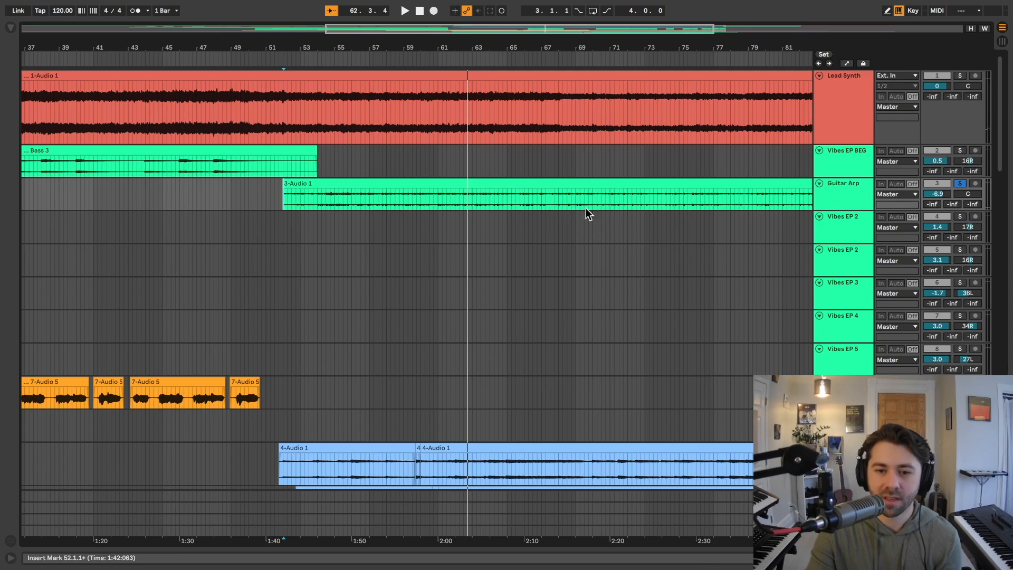
Clear the Guitar Arp solo and play the full mix from bar 55.2.1, switching the Guitar Arp on and off and soloing it for comparison
click(959, 184)
click(846, 199)
click(333, 203)
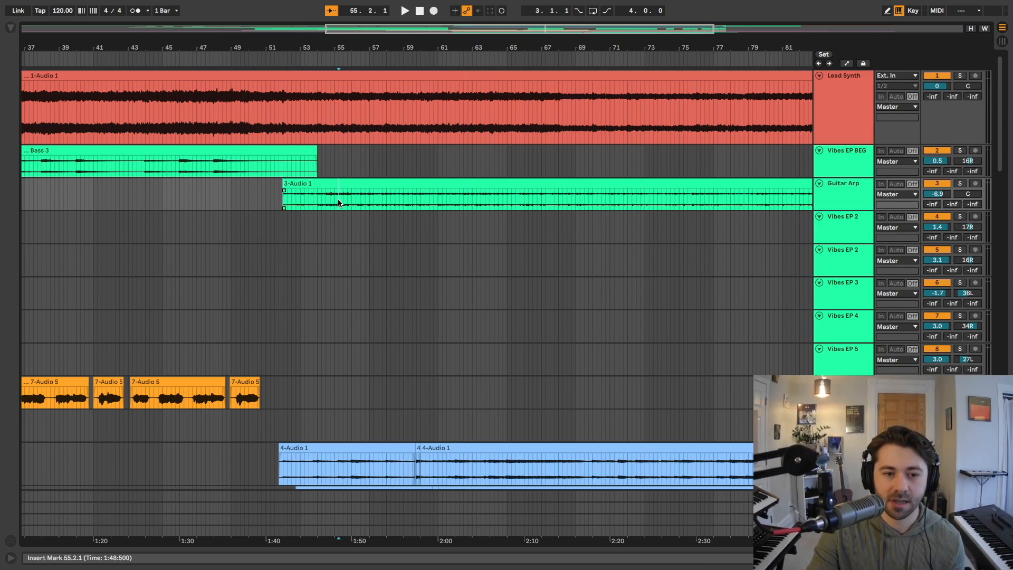
key(space)
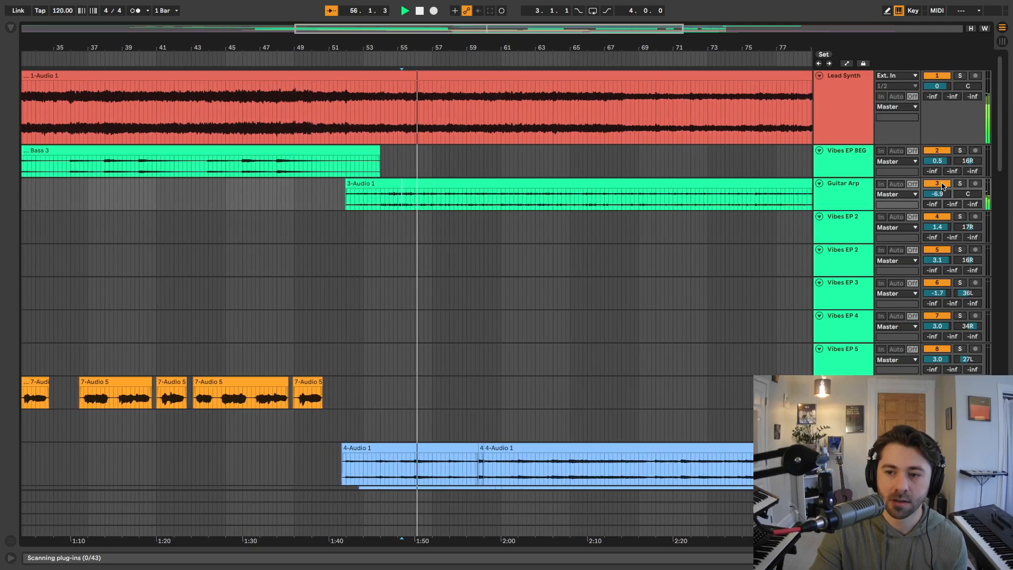
click(941, 184)
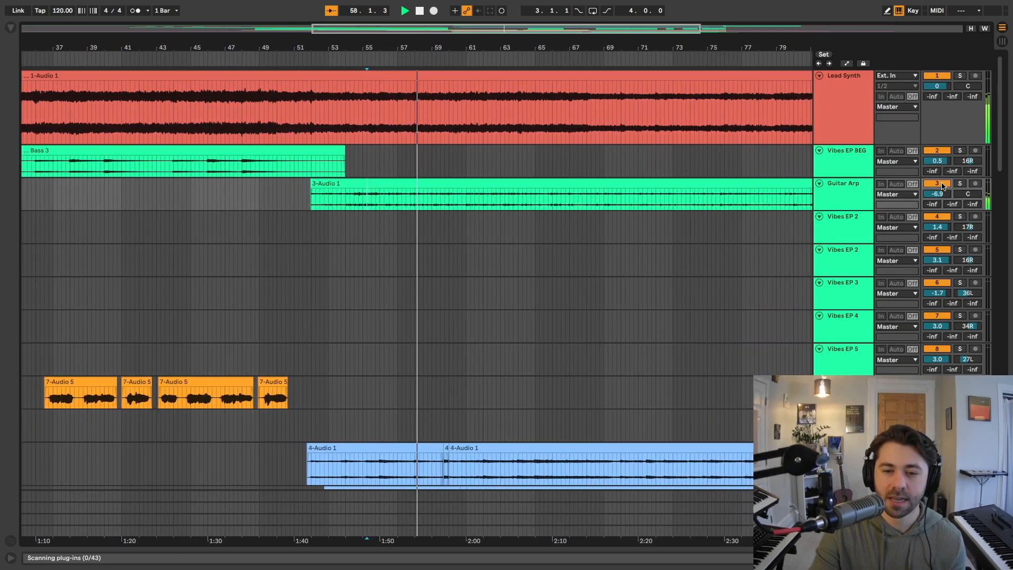
click(942, 184)
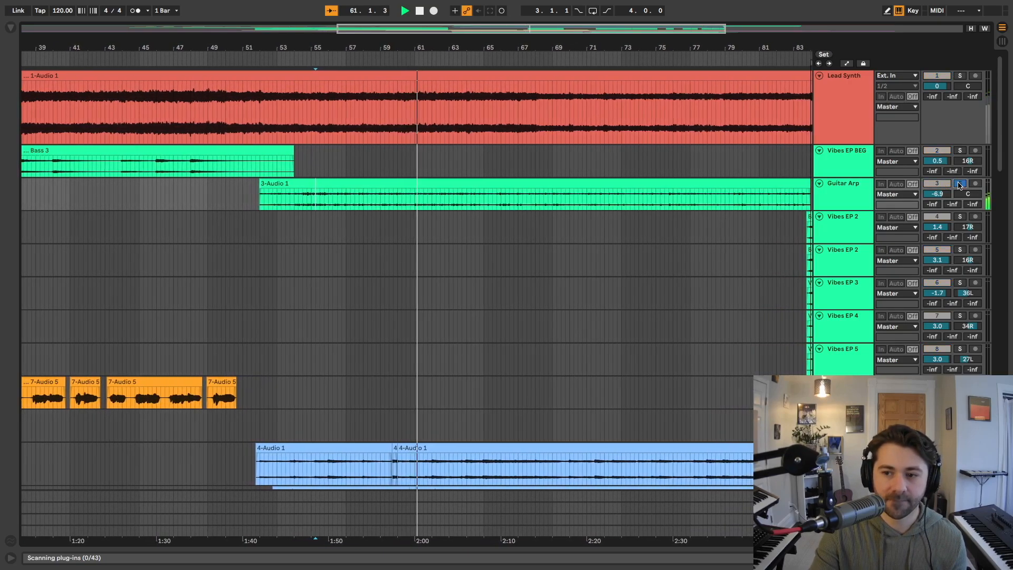
key(space)
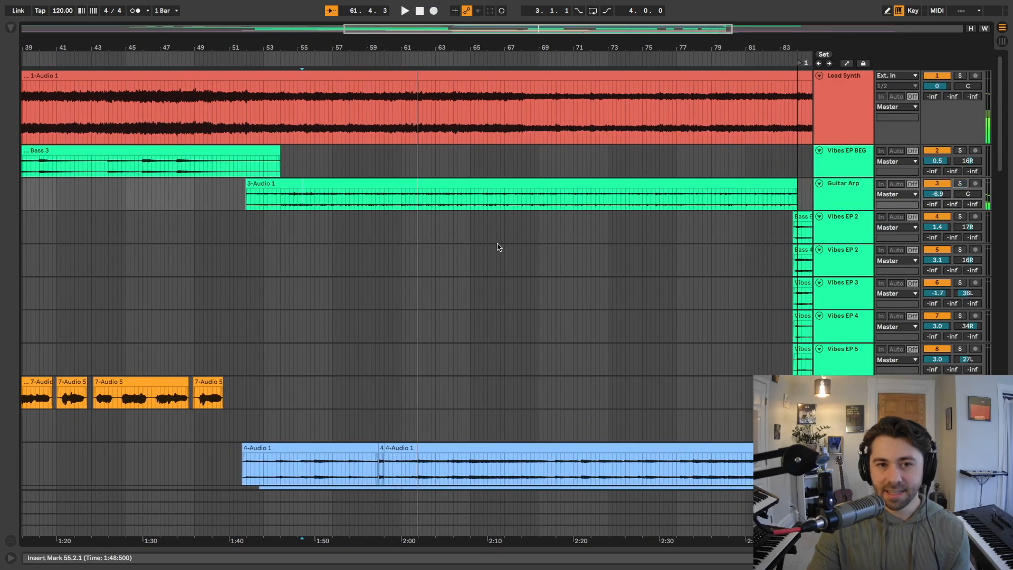
click(359, 203)
click(358, 200)
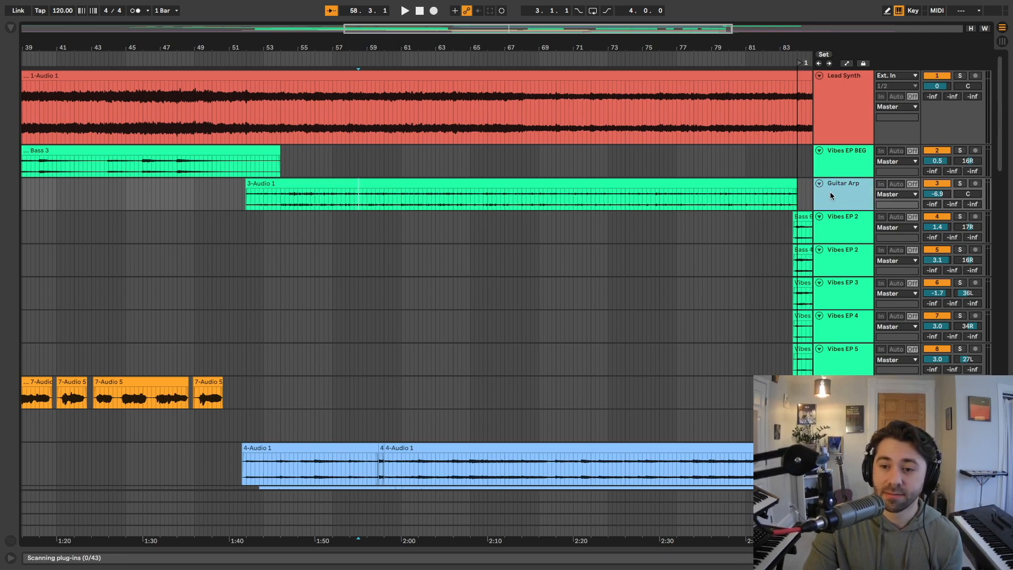
click(289, 199)
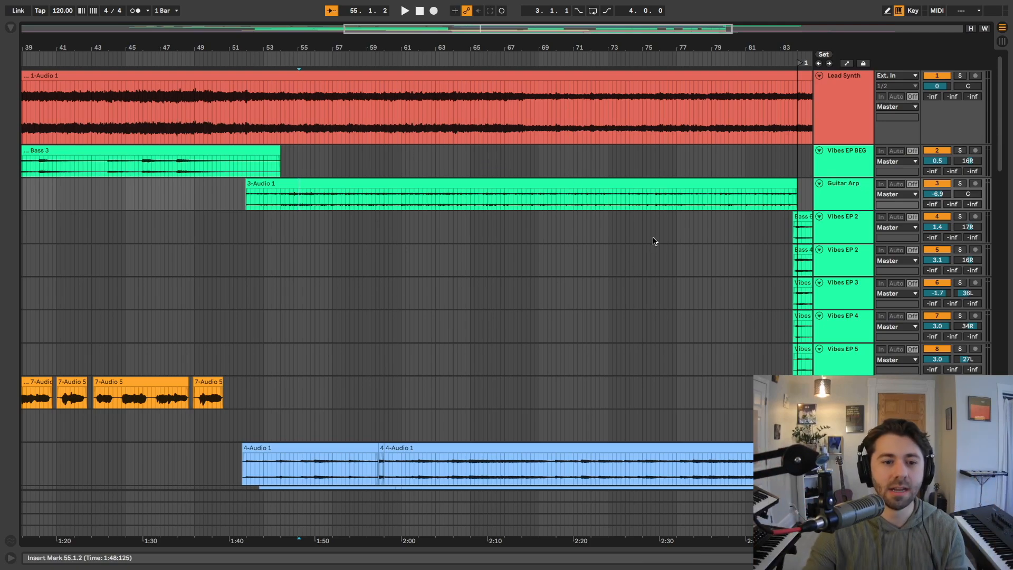
click(297, 199)
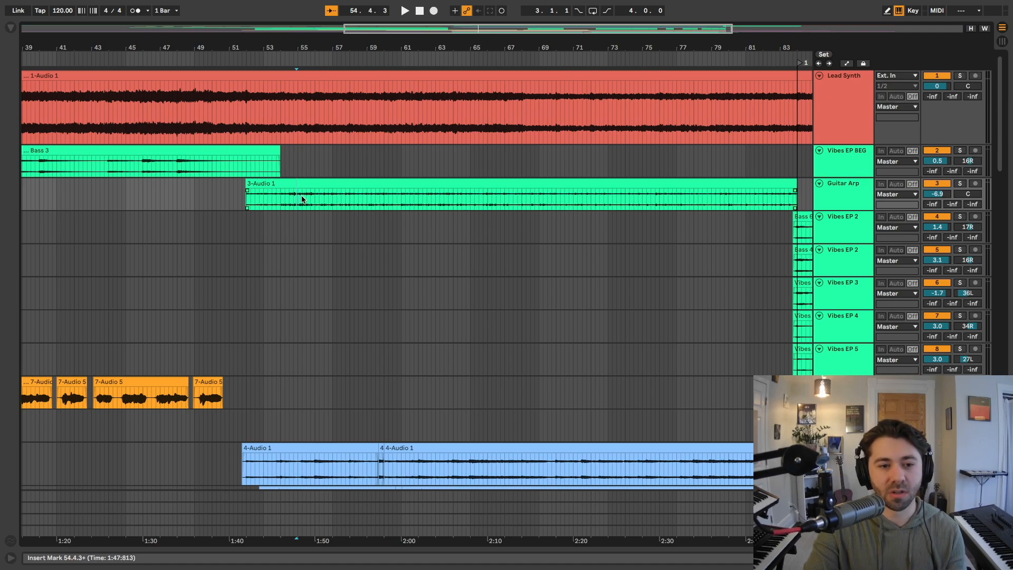
click(310, 199)
click(311, 199)
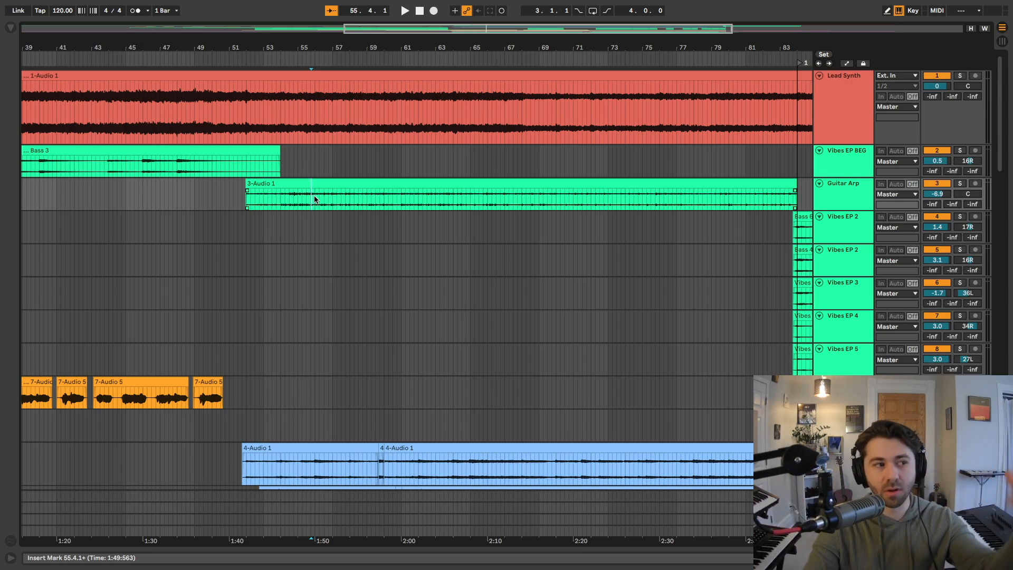
click(384, 199)
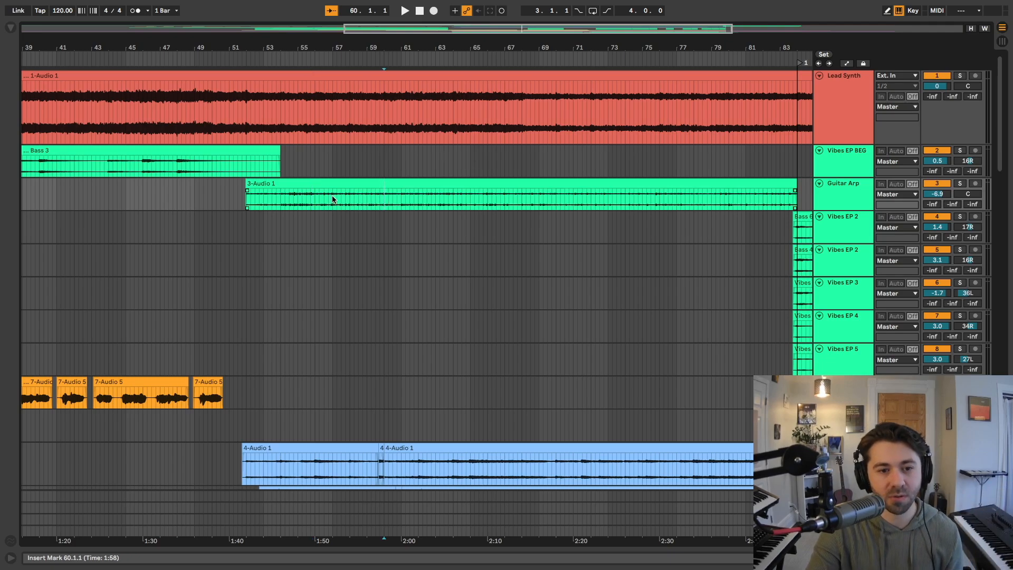
click(366, 164)
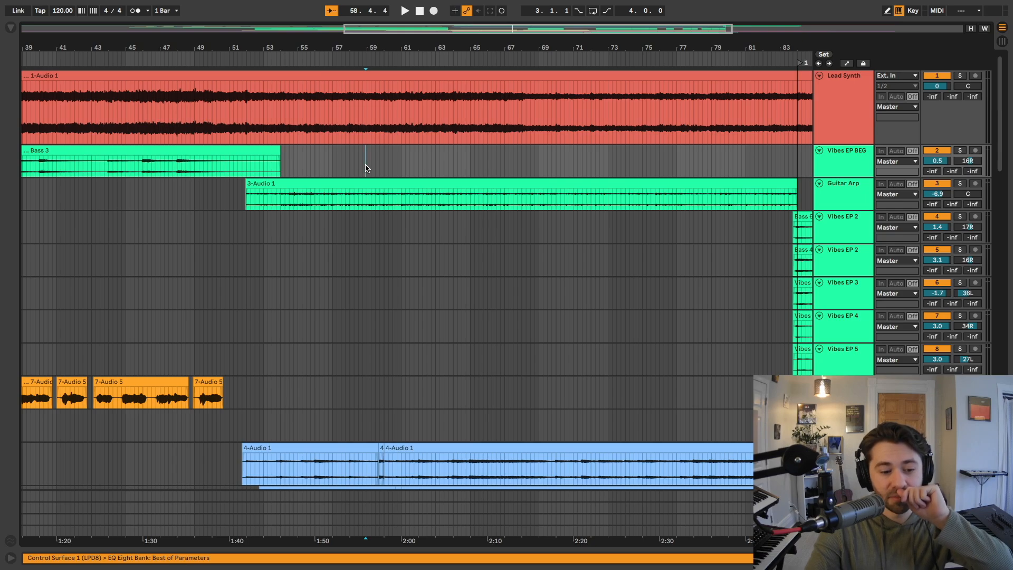
click(366, 165)
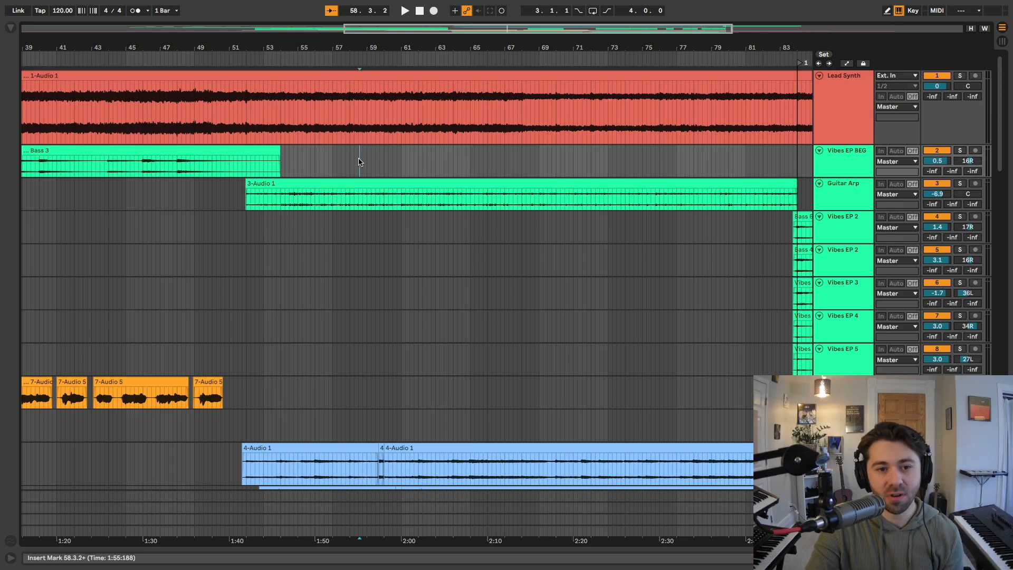
click(353, 165)
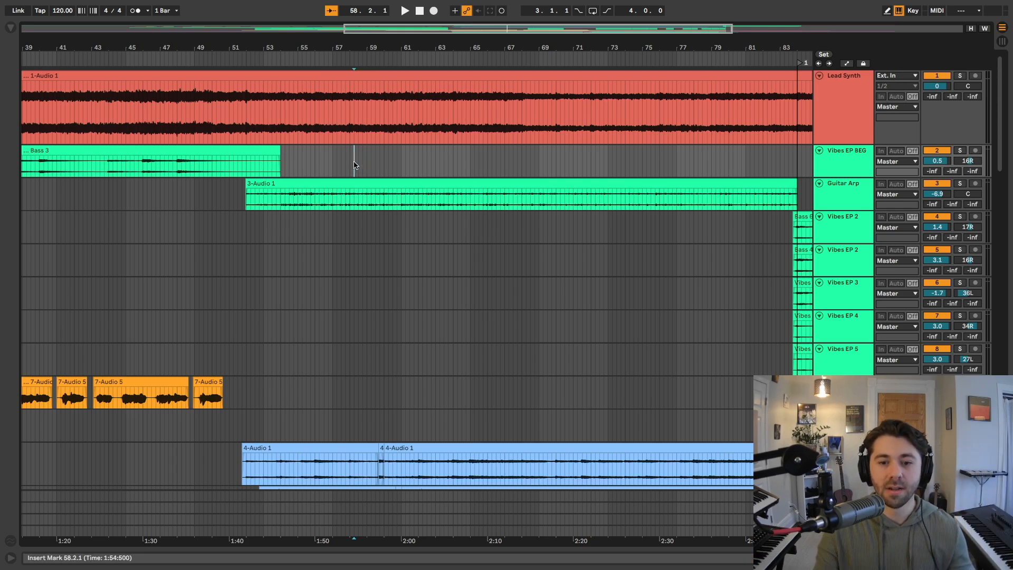
click(350, 164)
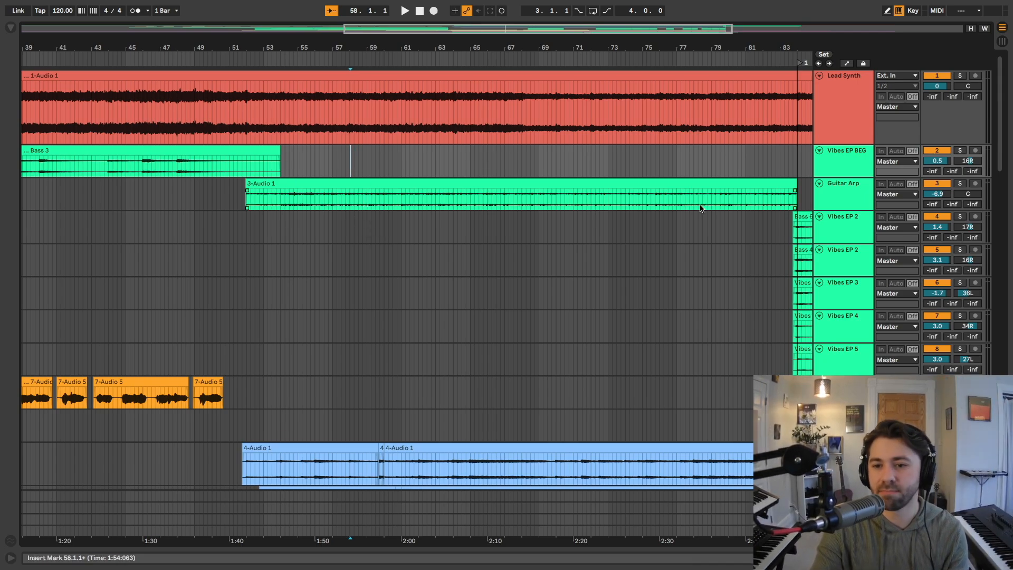
click(568, 226)
click(538, 161)
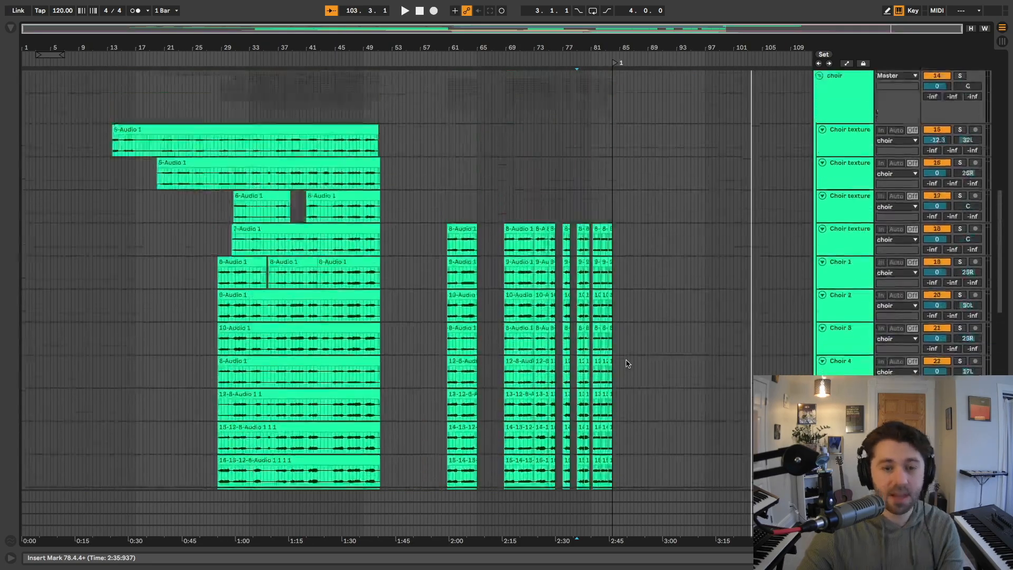
Look over the tracks from the choir group up to Lead Synth, and examine the vocal clips between bars 11 and 43
scroll(24, 399, up, 5)
scroll(335, 328, up, 8)
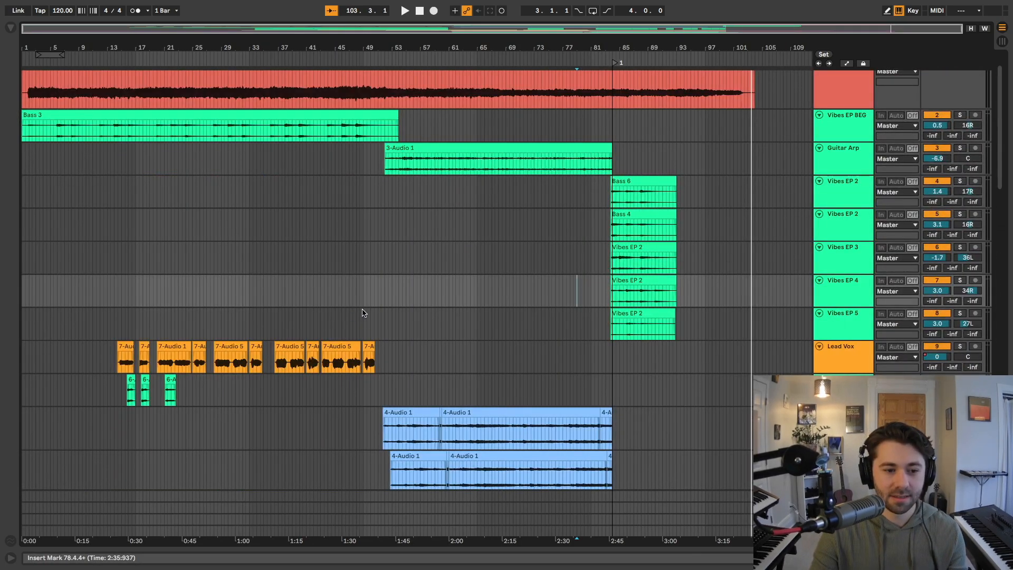
scroll(364, 312, up, 1)
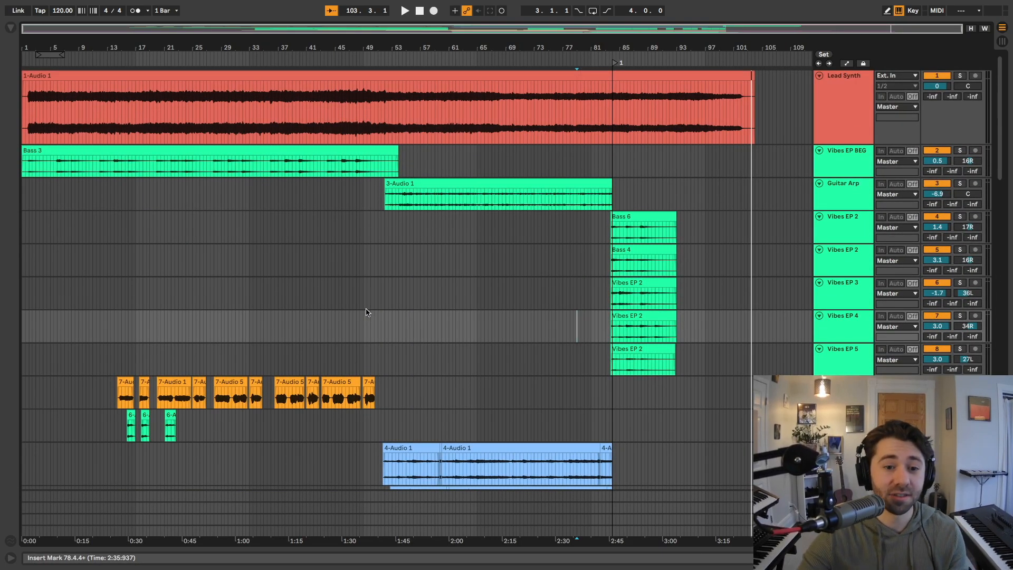
scroll(368, 312, up, 6)
scroll(368, 312, left, 3)
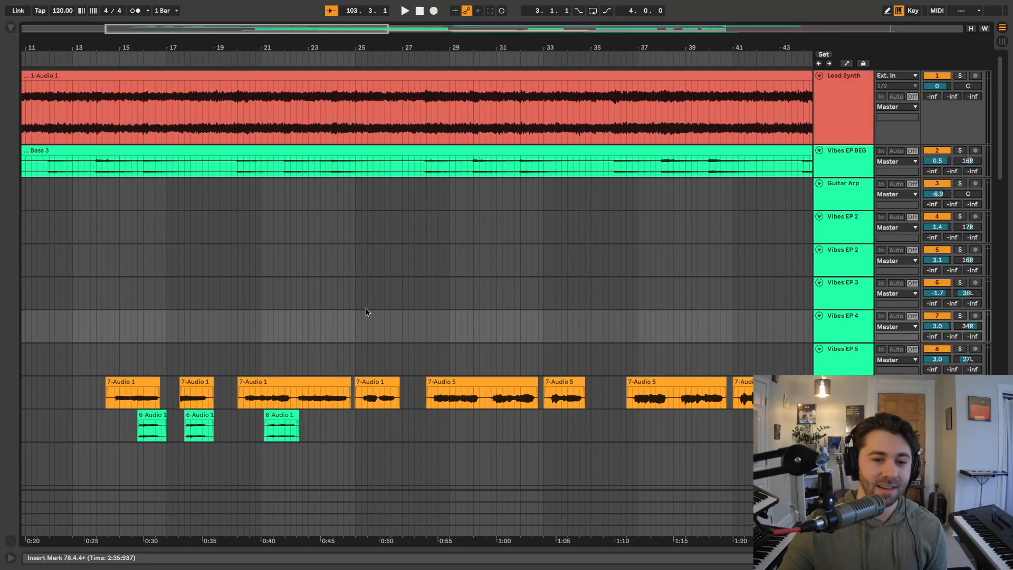
click(354, 328)
click(355, 280)
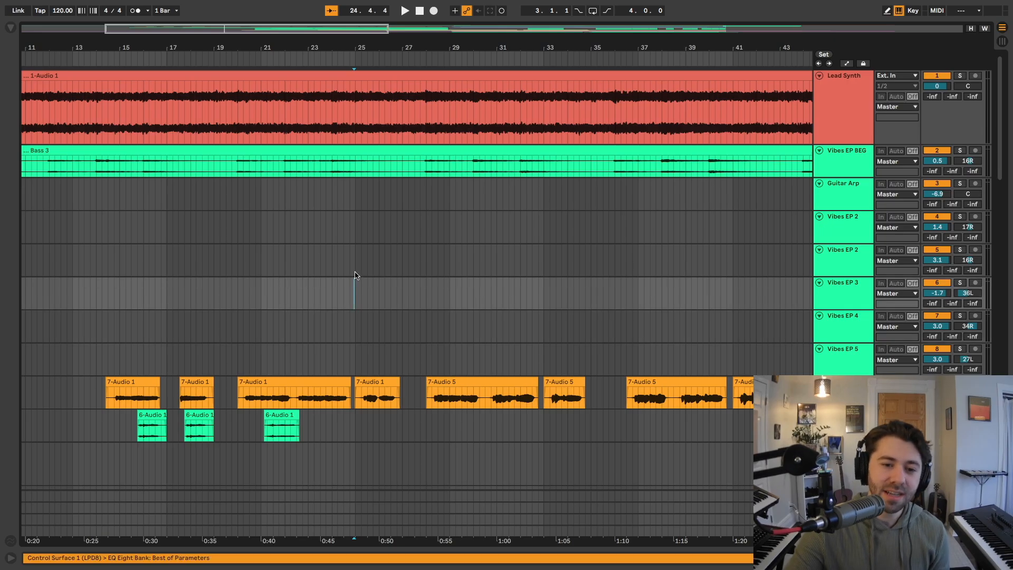
click(355, 266)
click(354, 232)
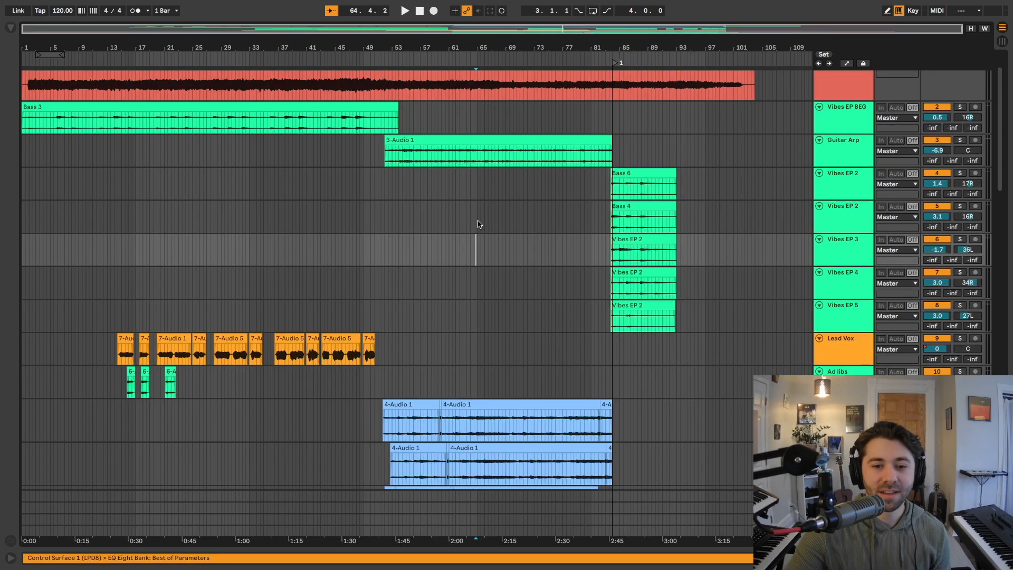
Review the full arrangement from Lead Synth down to the drum and bass tracks and back up to the Vibes EP clips
click(479, 223)
scroll(478, 222, down, 20)
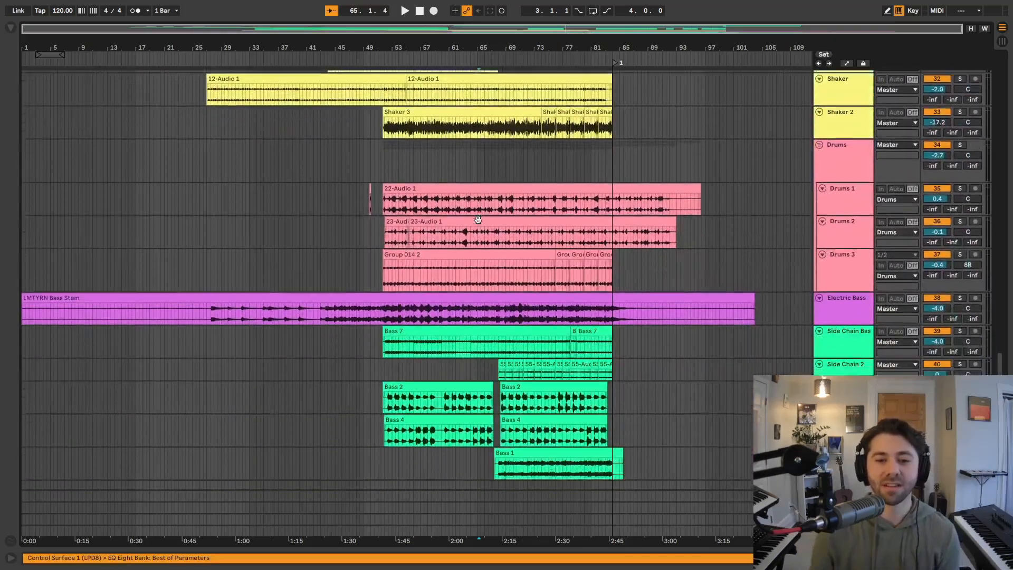
scroll(478, 219, down, 1)
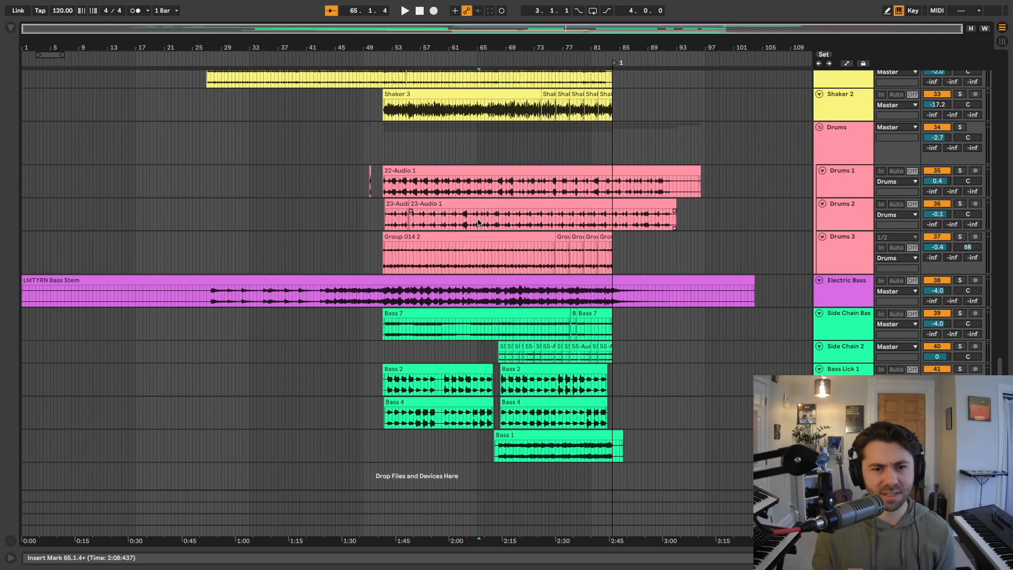
click(476, 147)
scroll(477, 148, up, 20)
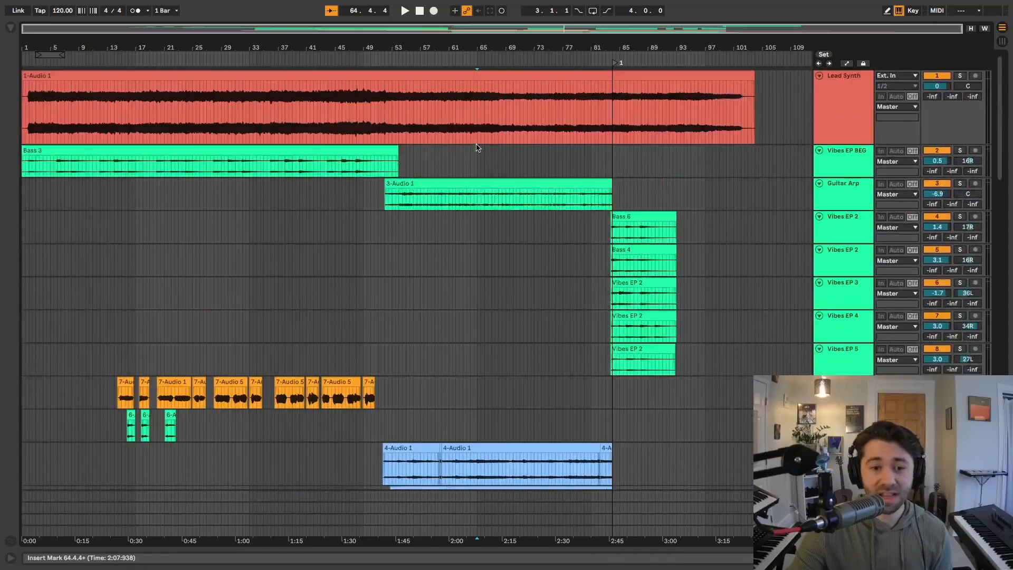
scroll(476, 211, down, 1)
click(475, 268)
scroll(477, 285, up, 1)
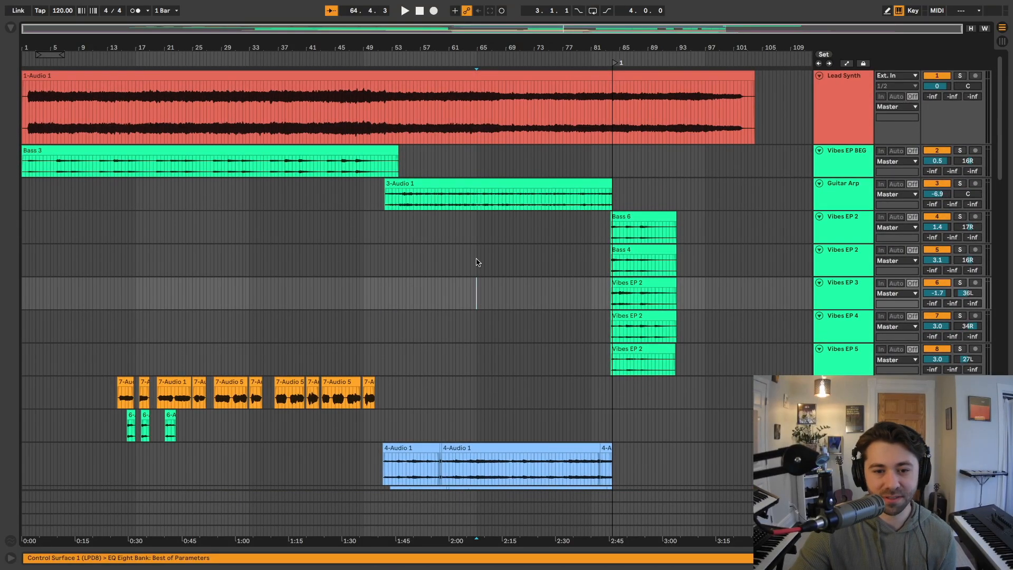
scroll(476, 262, down, 20)
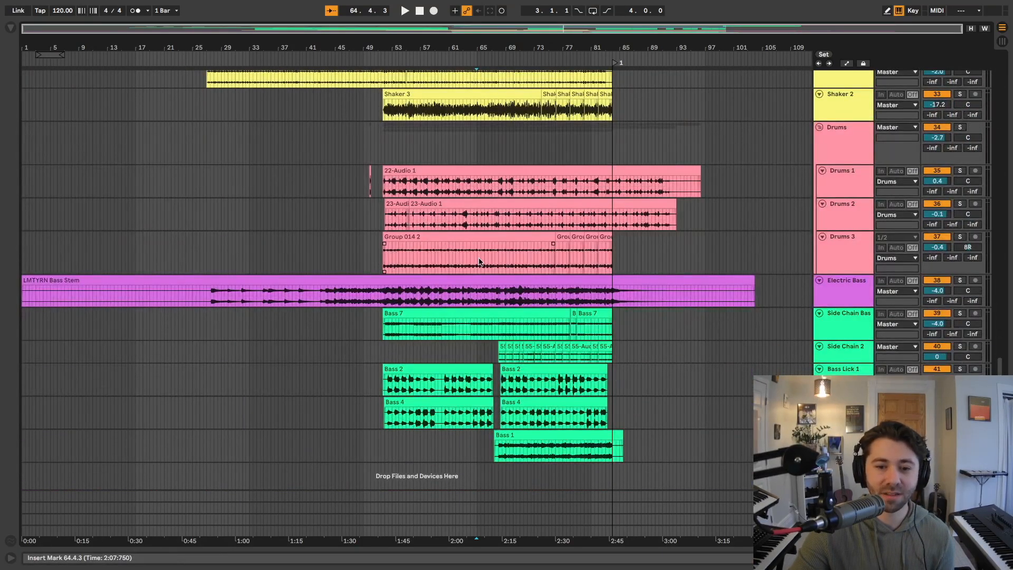
scroll(477, 253, up, 20)
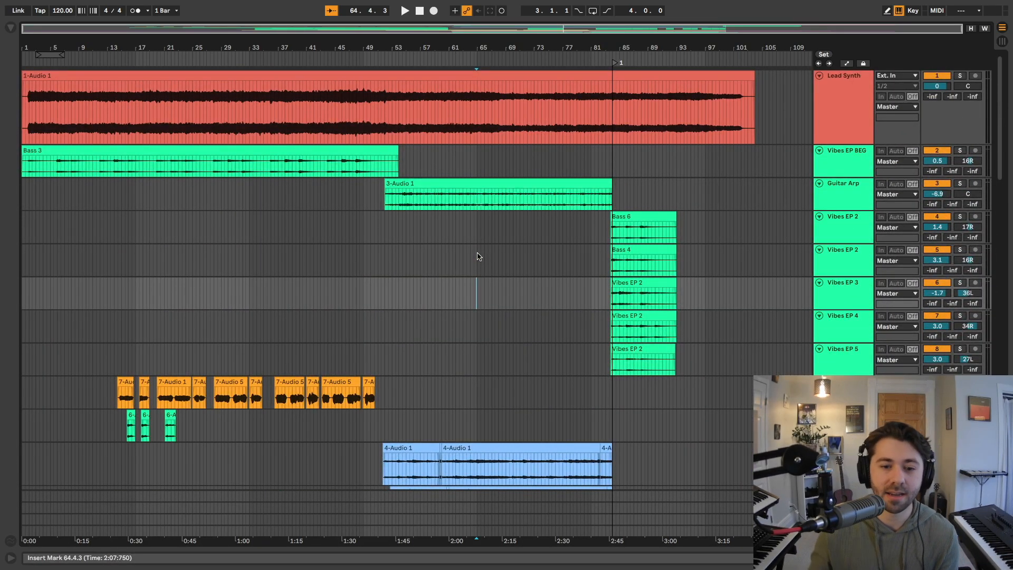
scroll(477, 257, down, 20)
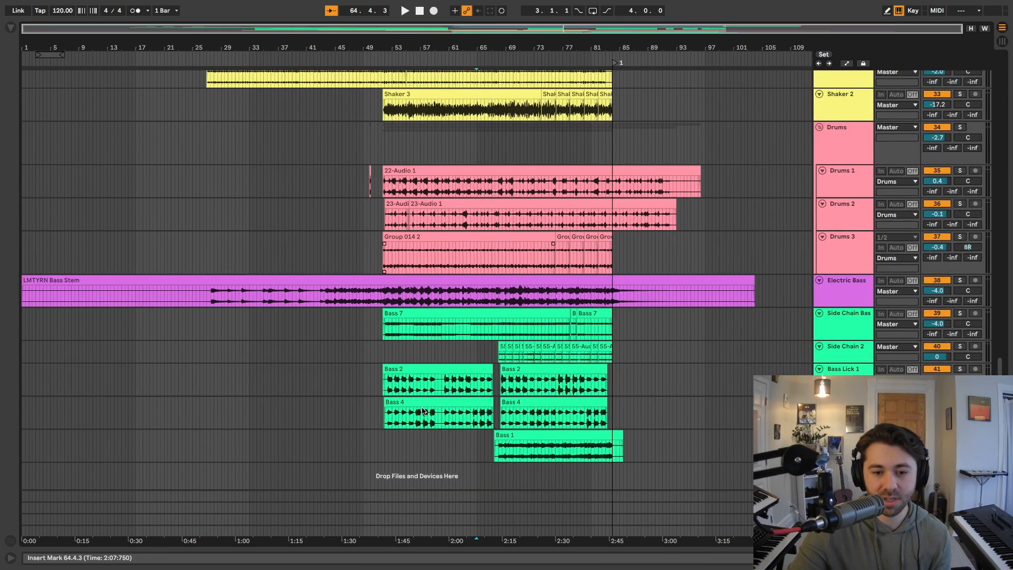
scroll(358, 359, up, 10)
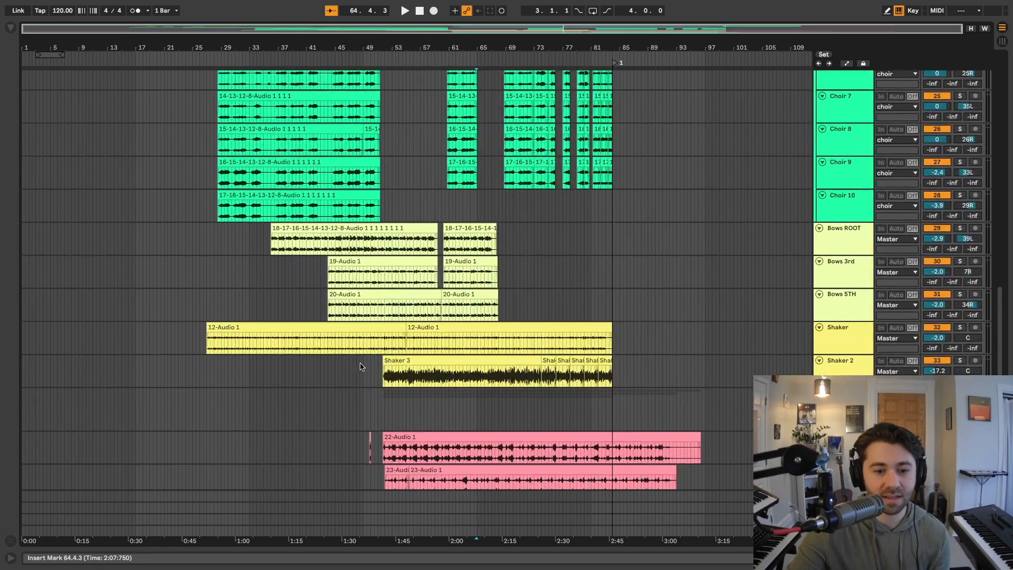
scroll(363, 368, up, 15)
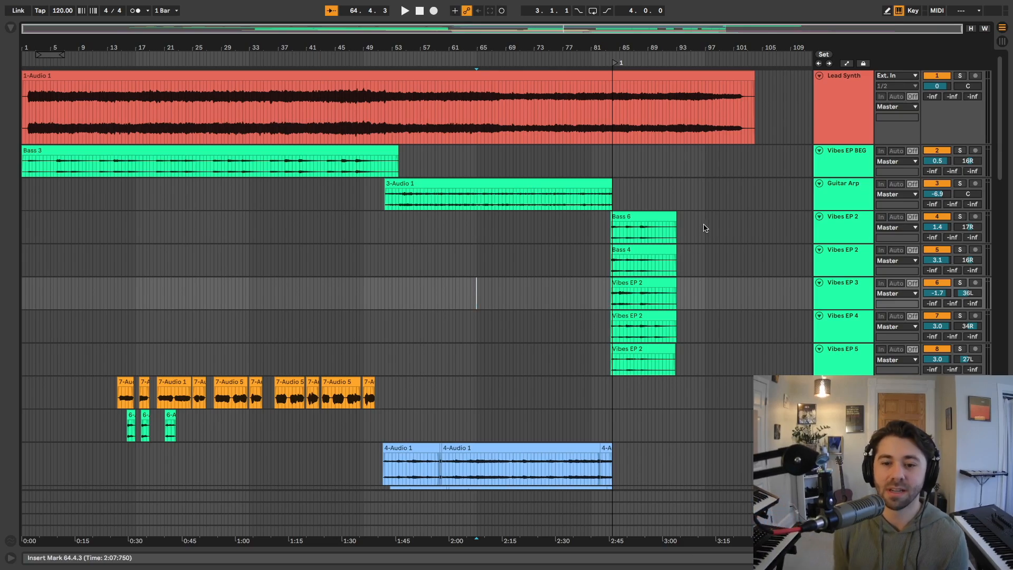
click(534, 293)
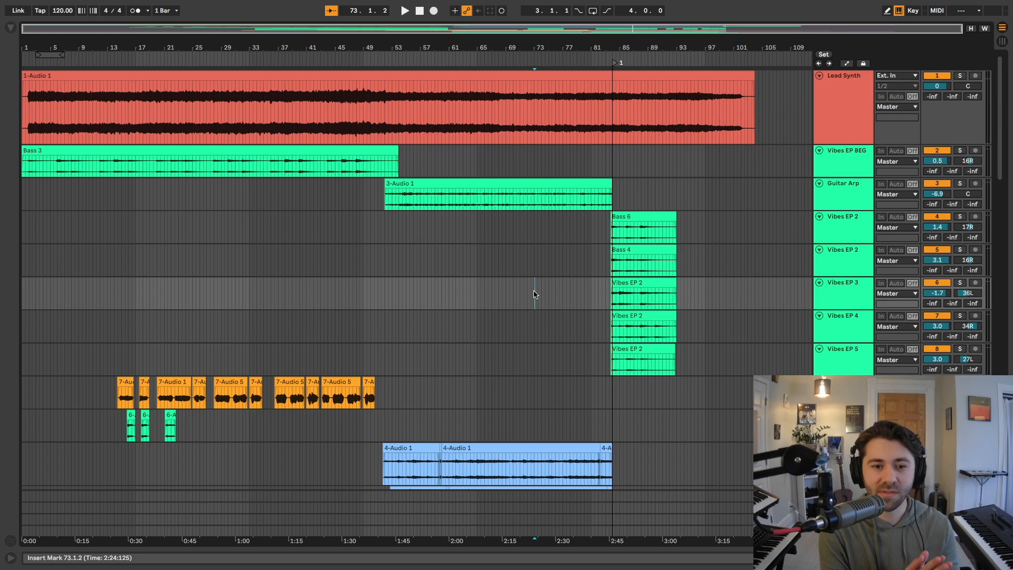